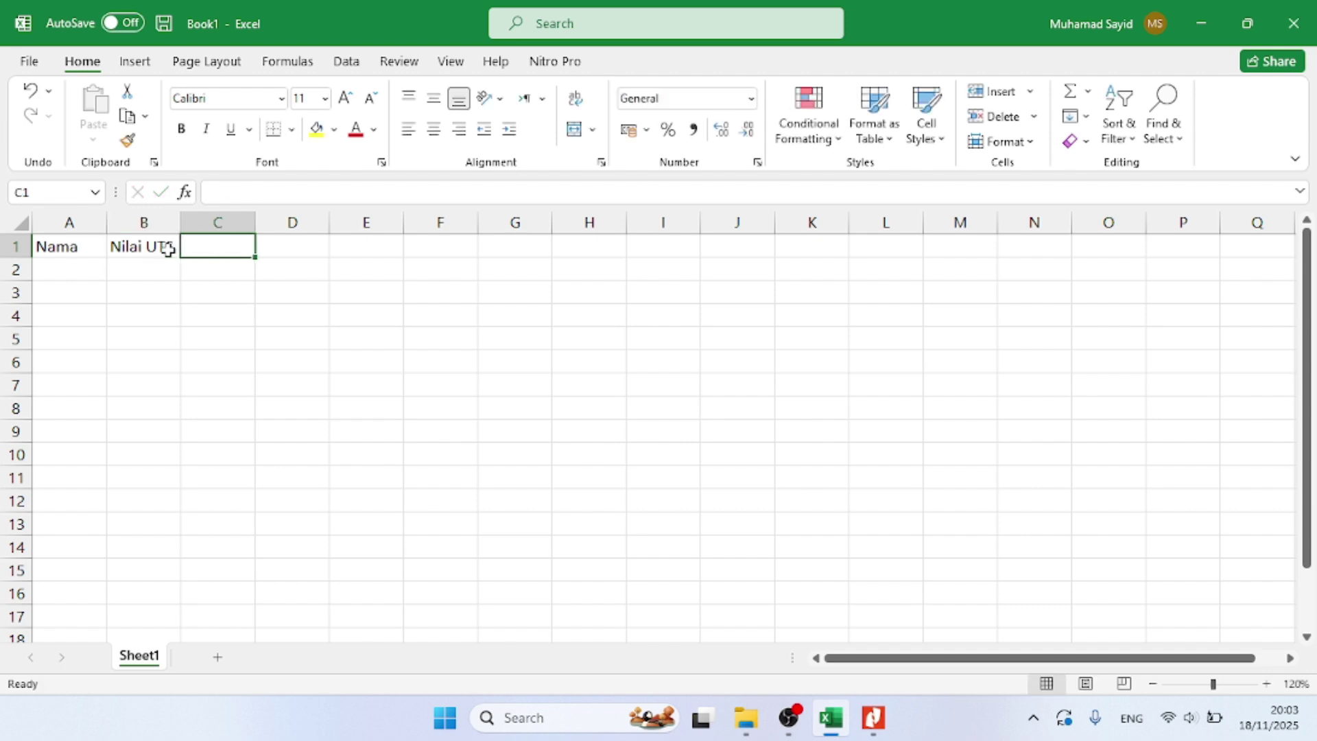
Following the PDF exercise table, enter the headers "Nilai UAS" in C1 and "Nilai Akhir" in D1
key(alt+Tab)
key(alt+Tab)
text(Nilai UAS)
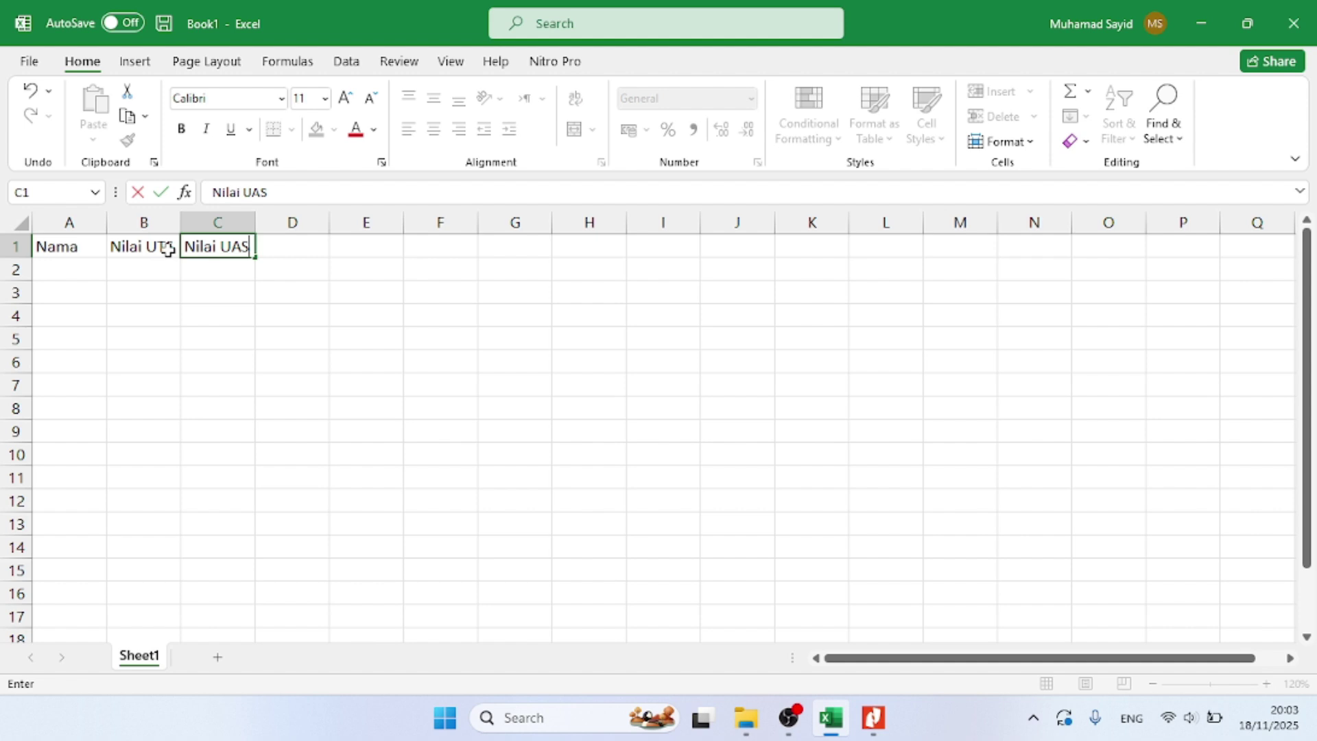
key(Tab)
key(alt+Tab)
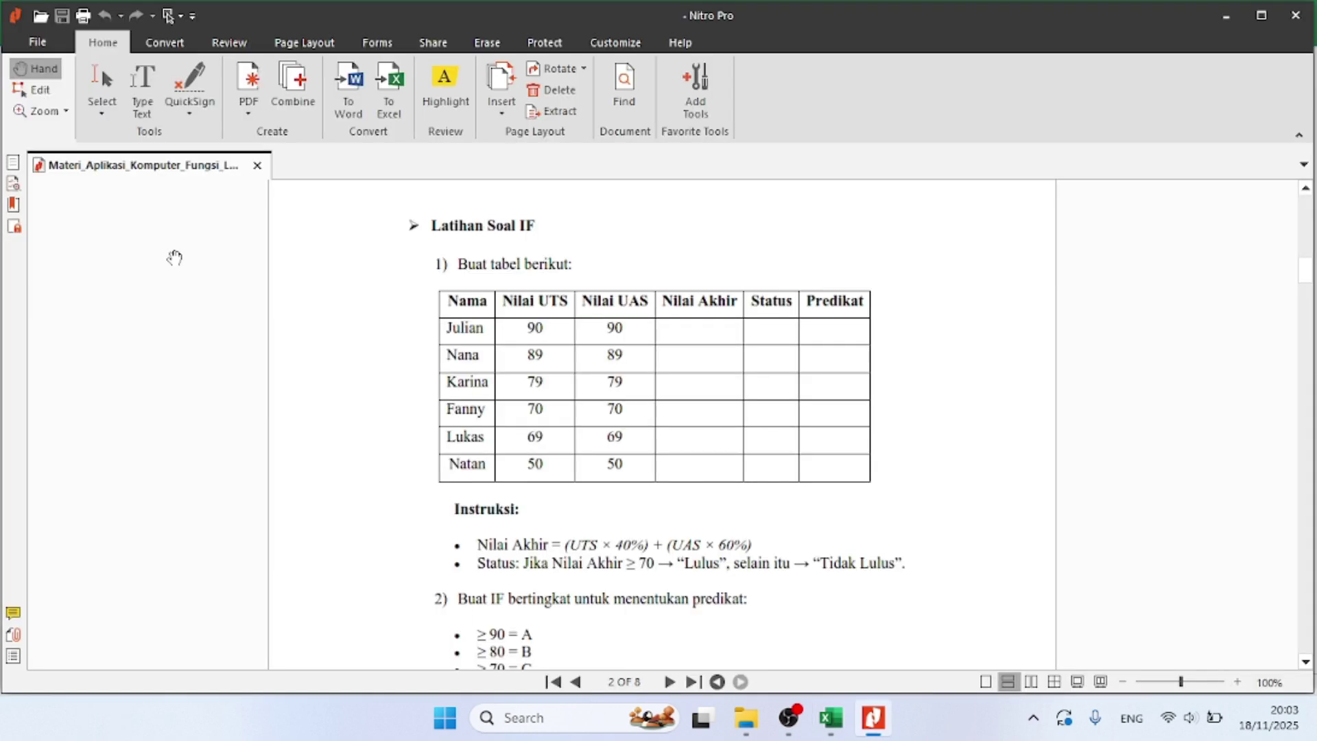
key(alt+Tab)
text(Nilai)
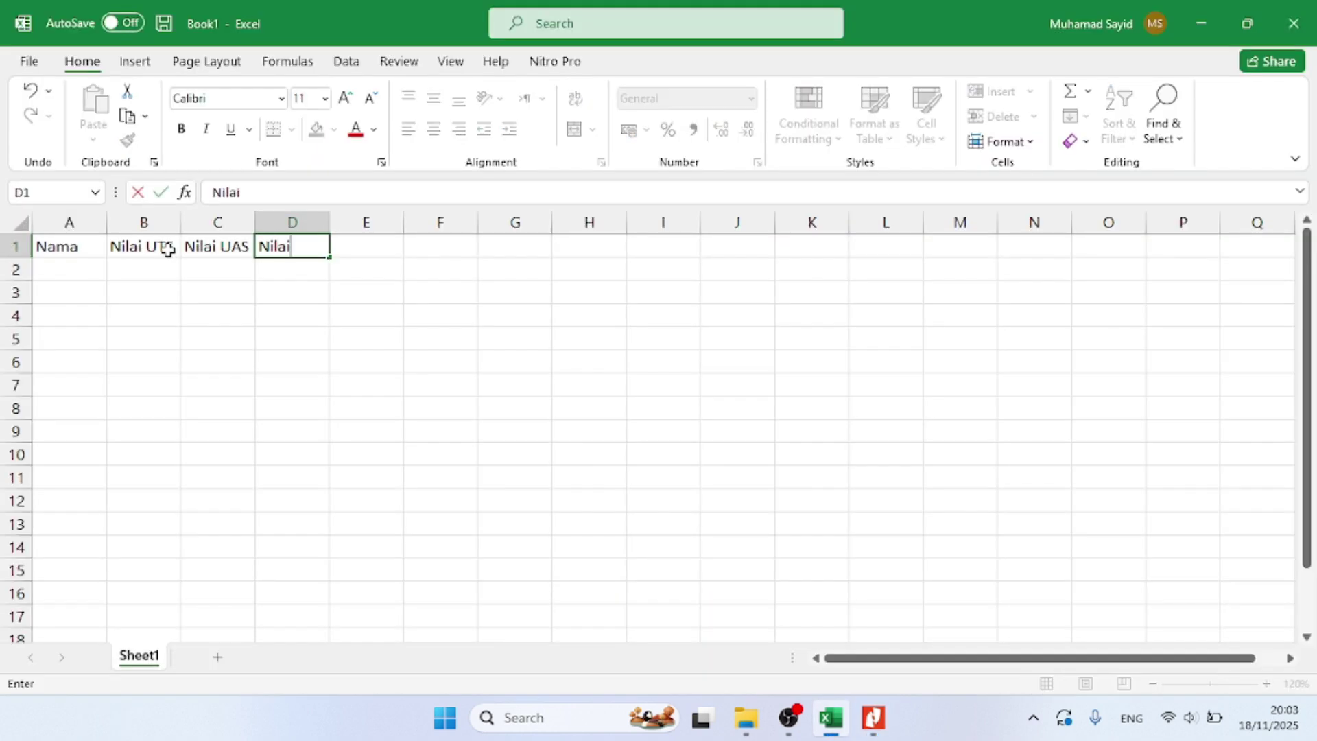
text( Akhir)
key(Tab)
Enter the header "Status" in E1 and widen column D to fit its "Nilai Akhir" header
key(alt+Tab)
key(alt+Tab)
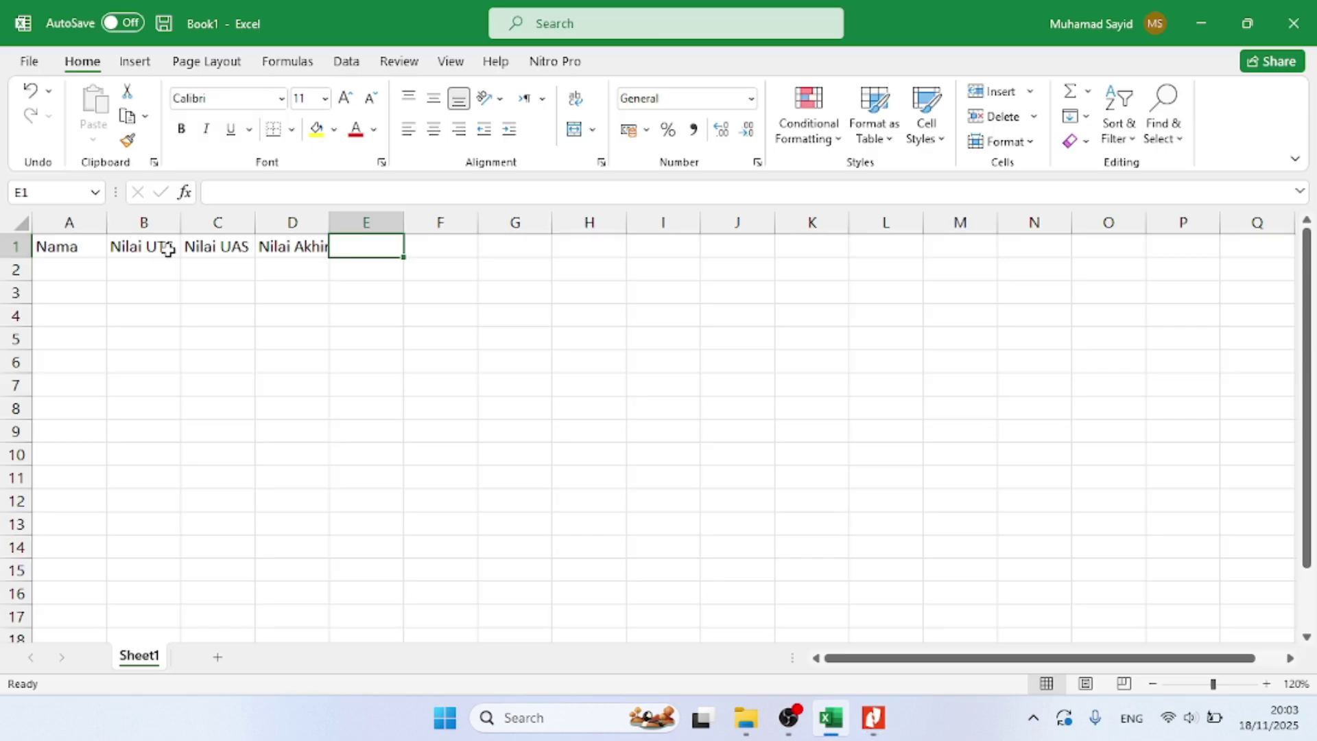
text(Sat)
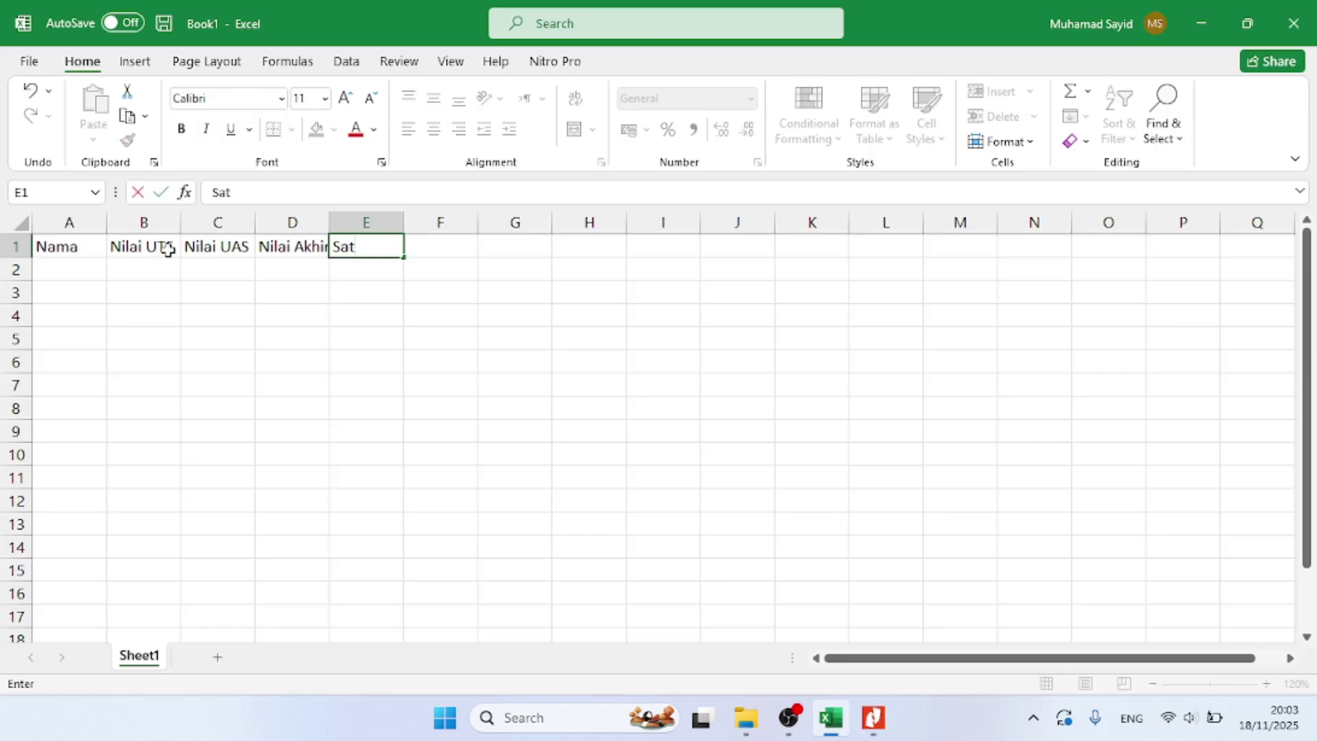
key(BackSpace)
key(BackSpace)
text(tatus)
click(333, 222)
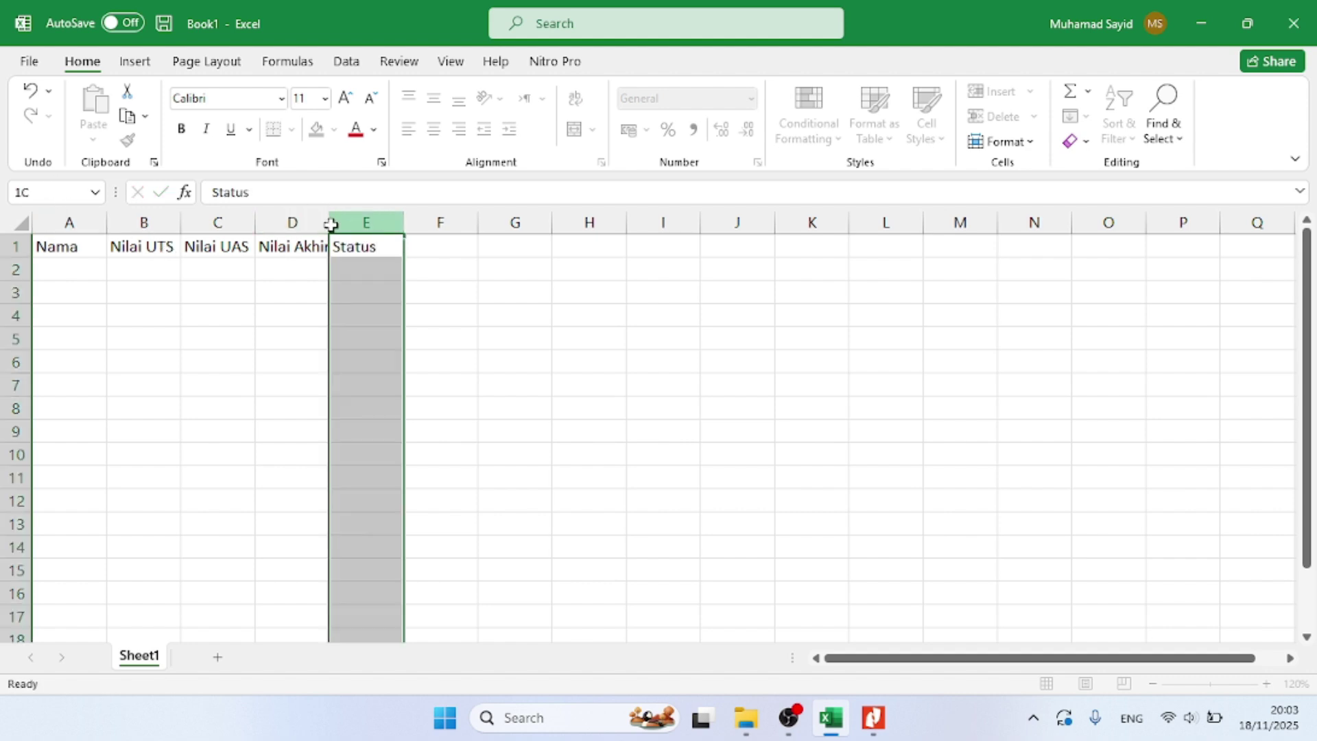
drag(330, 222, 330, 224)
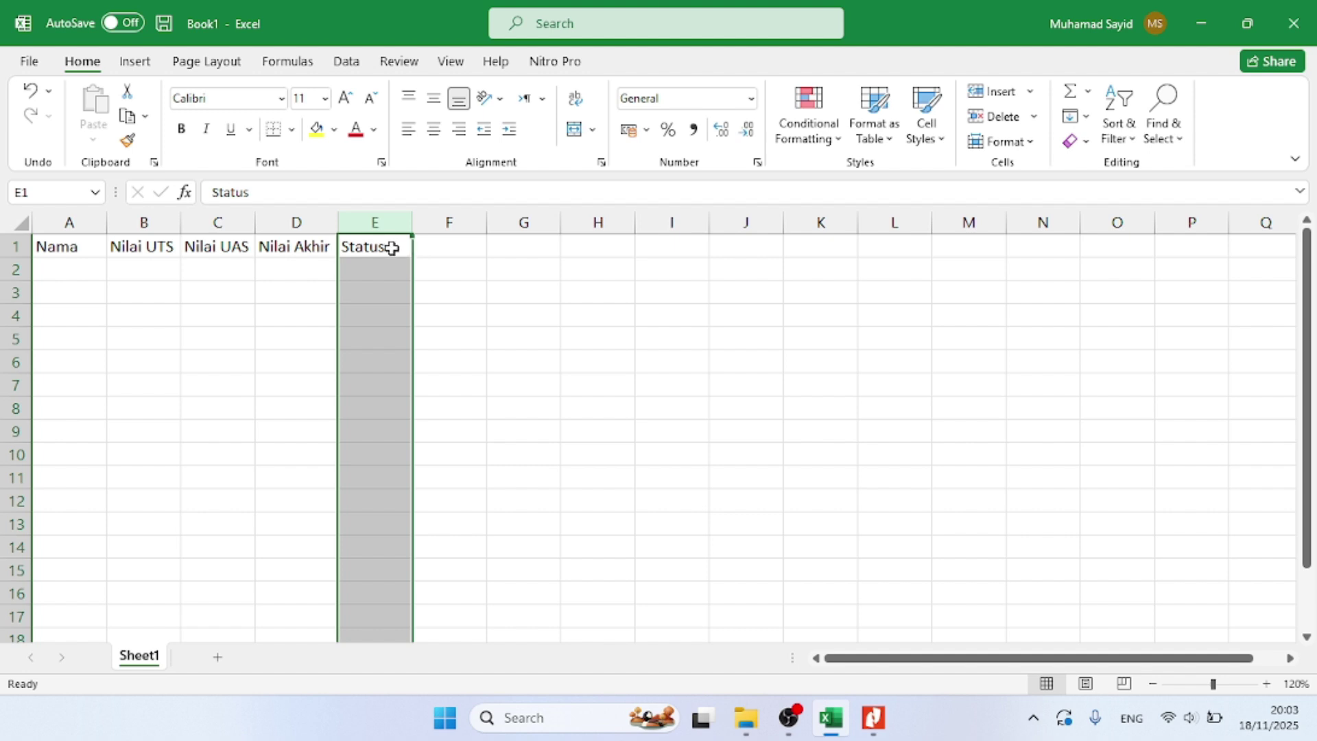
Check the PDF exercise table and enter its last header, "Predikat", in F1
click(429, 247)
key(alt+Tab)
key(alt+Tab)
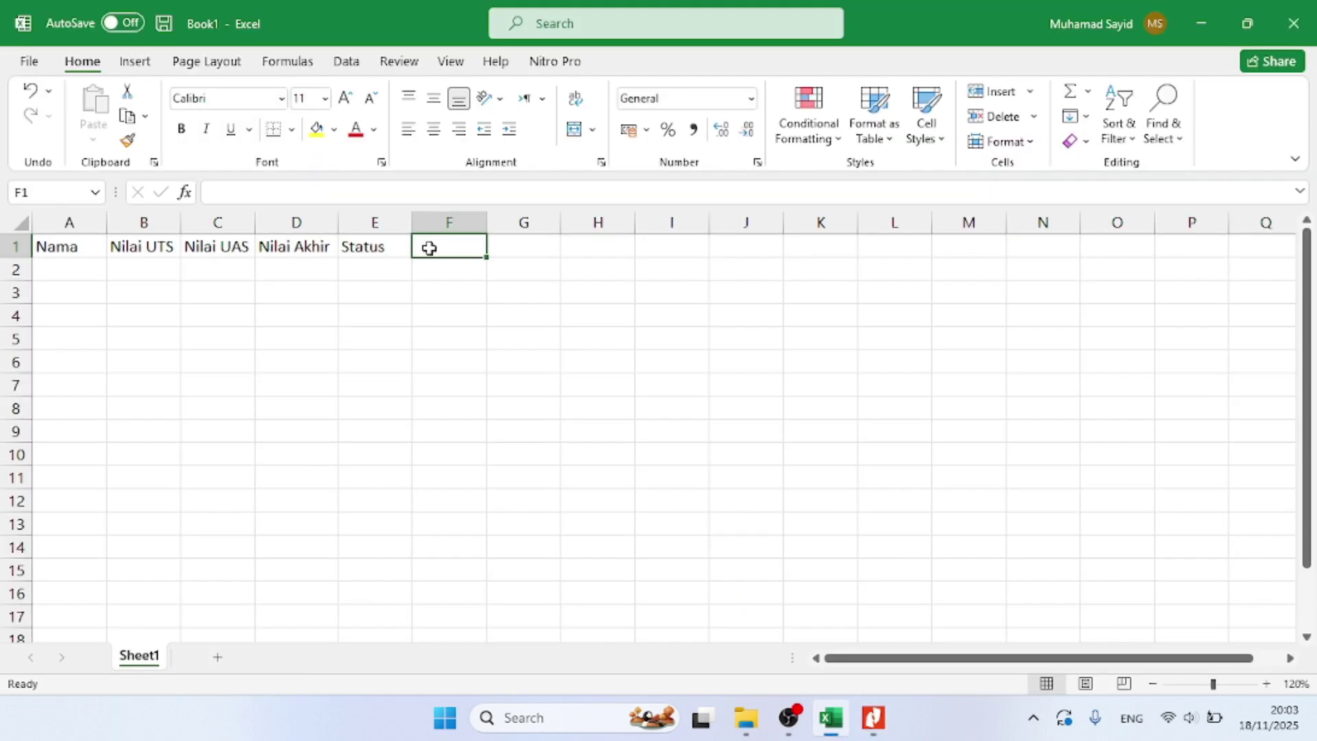
text(Predikat)
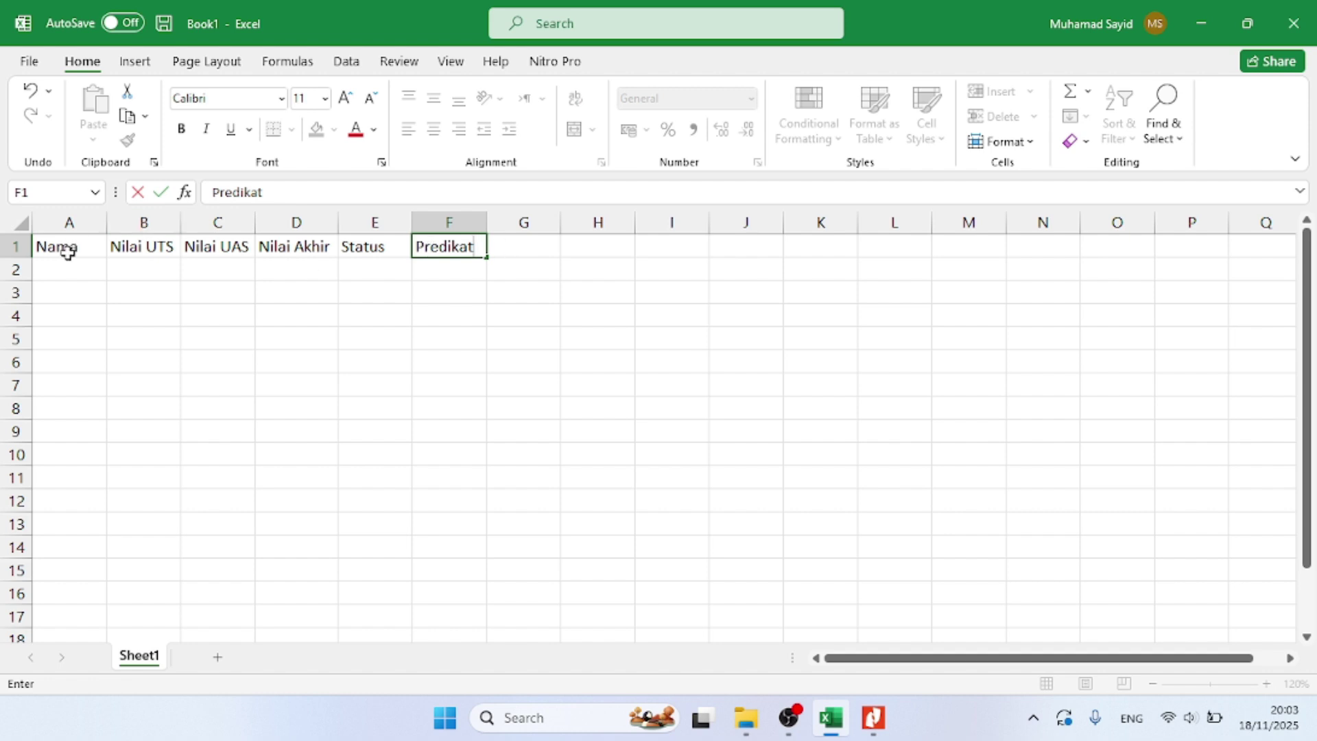
Center the header cells A1:F1 and make them bold
drag(63, 251, 442, 255)
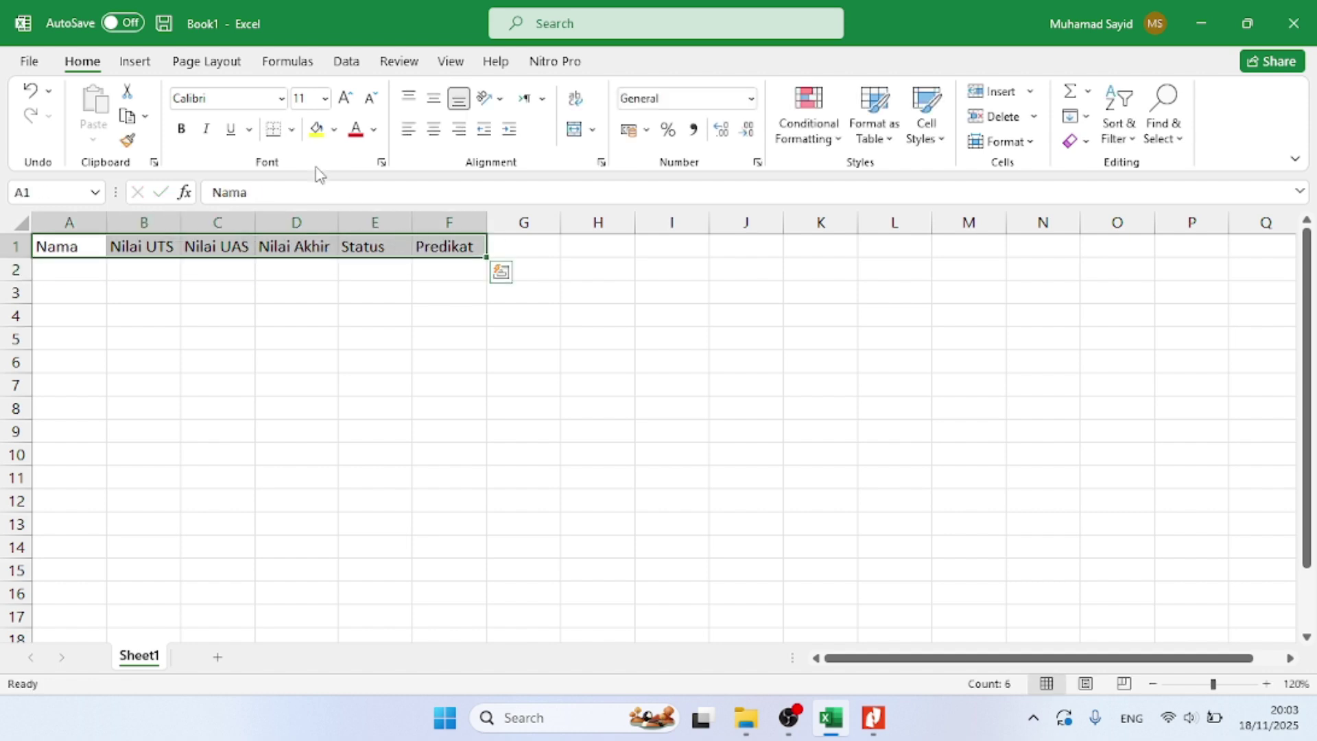
click(434, 130)
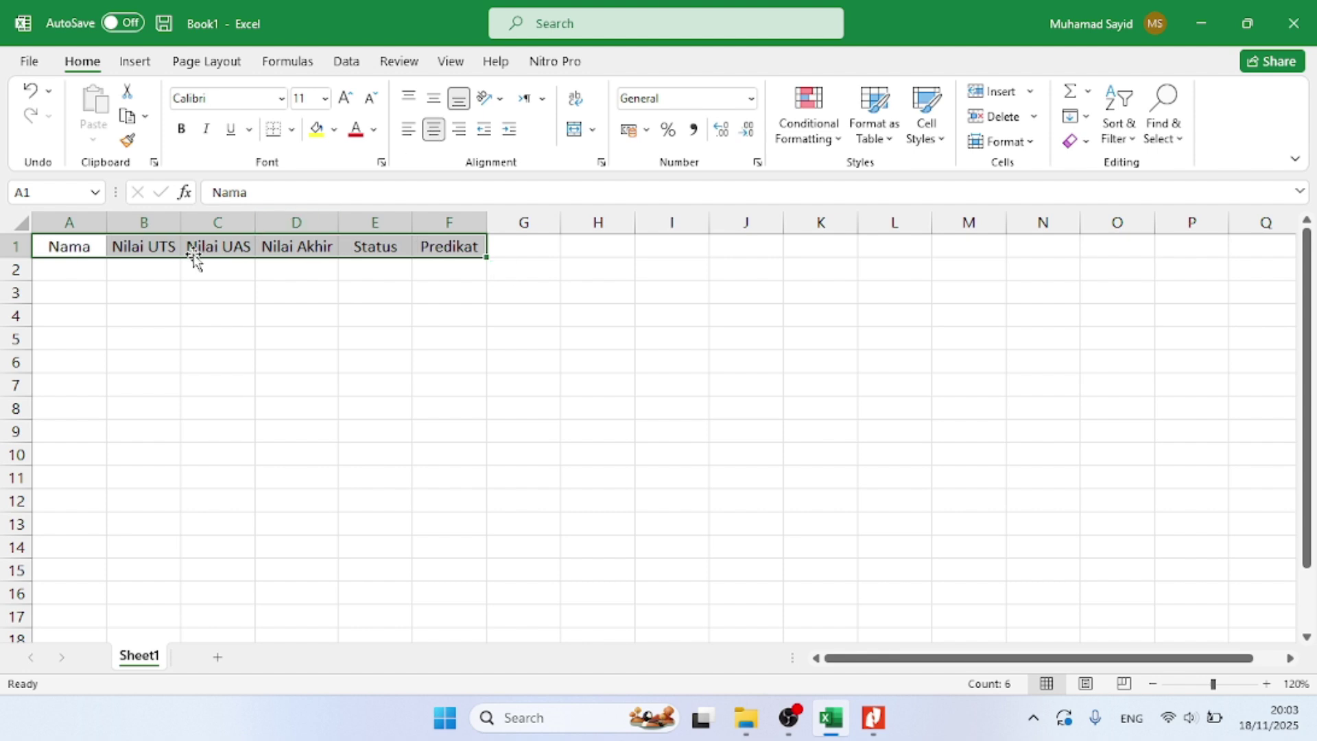
click(181, 137)
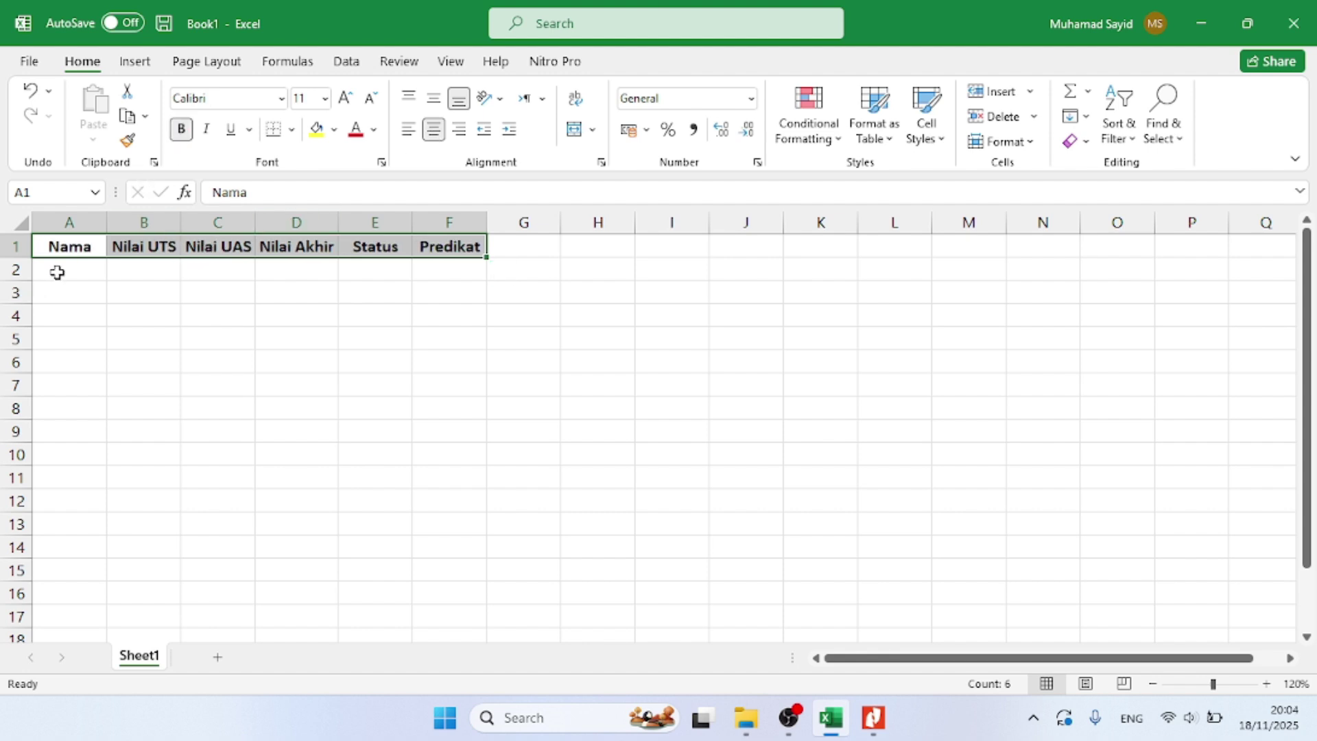
Enter the first two student names from the PDF exercise table in A2 and A3
click(56, 270)
key(alt+Tab)
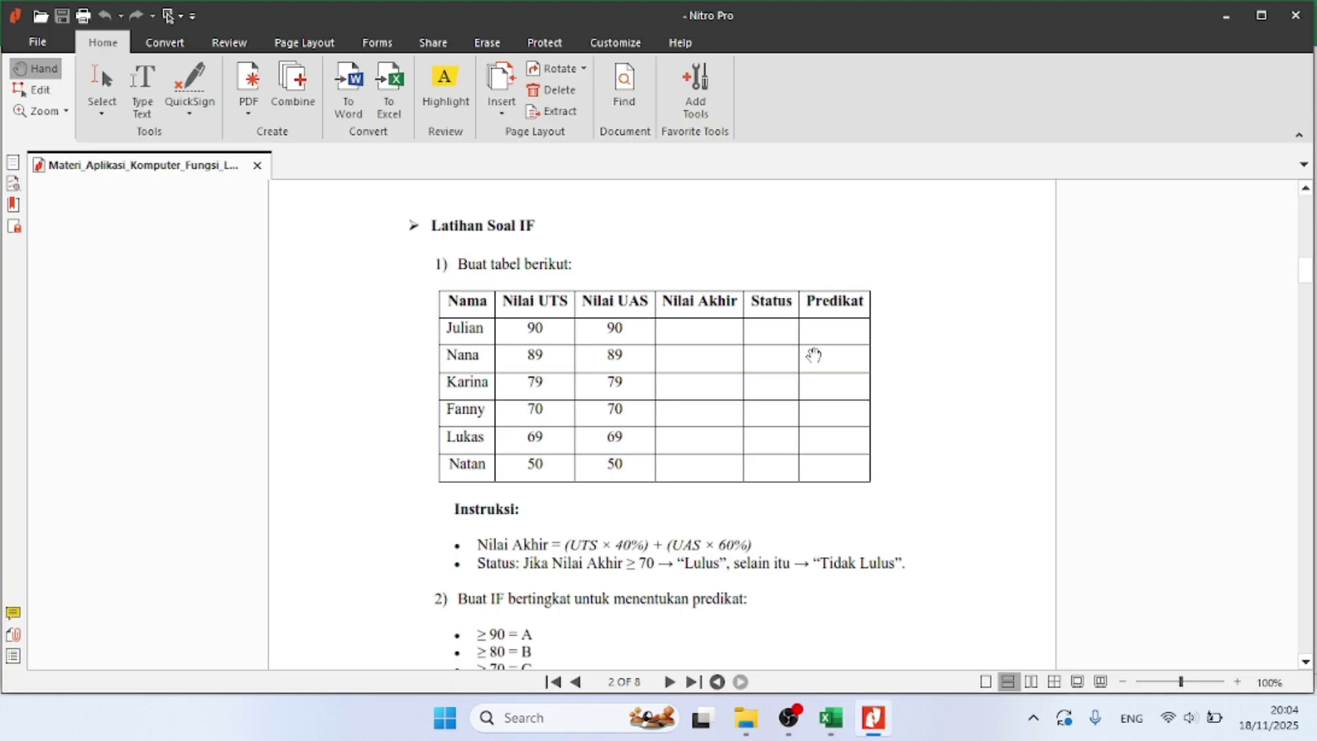
key(alt+Tab)
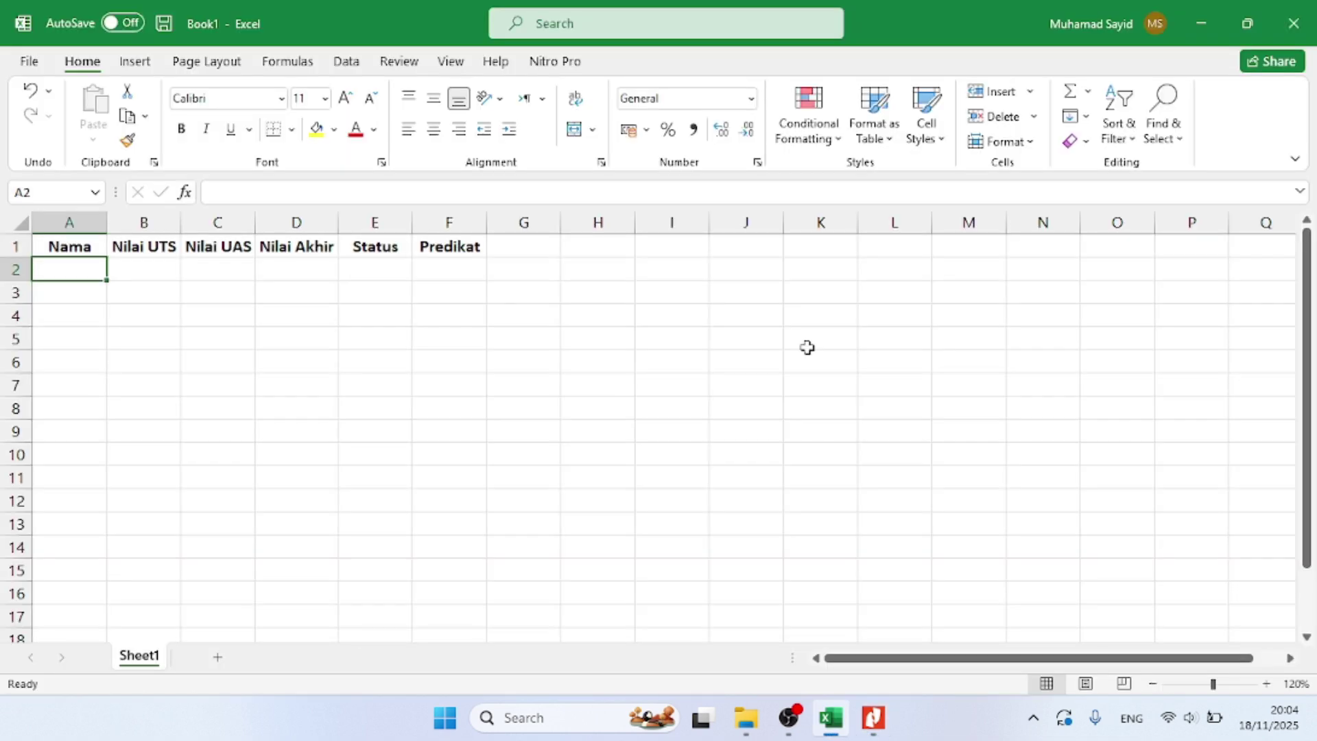
text(Julian)
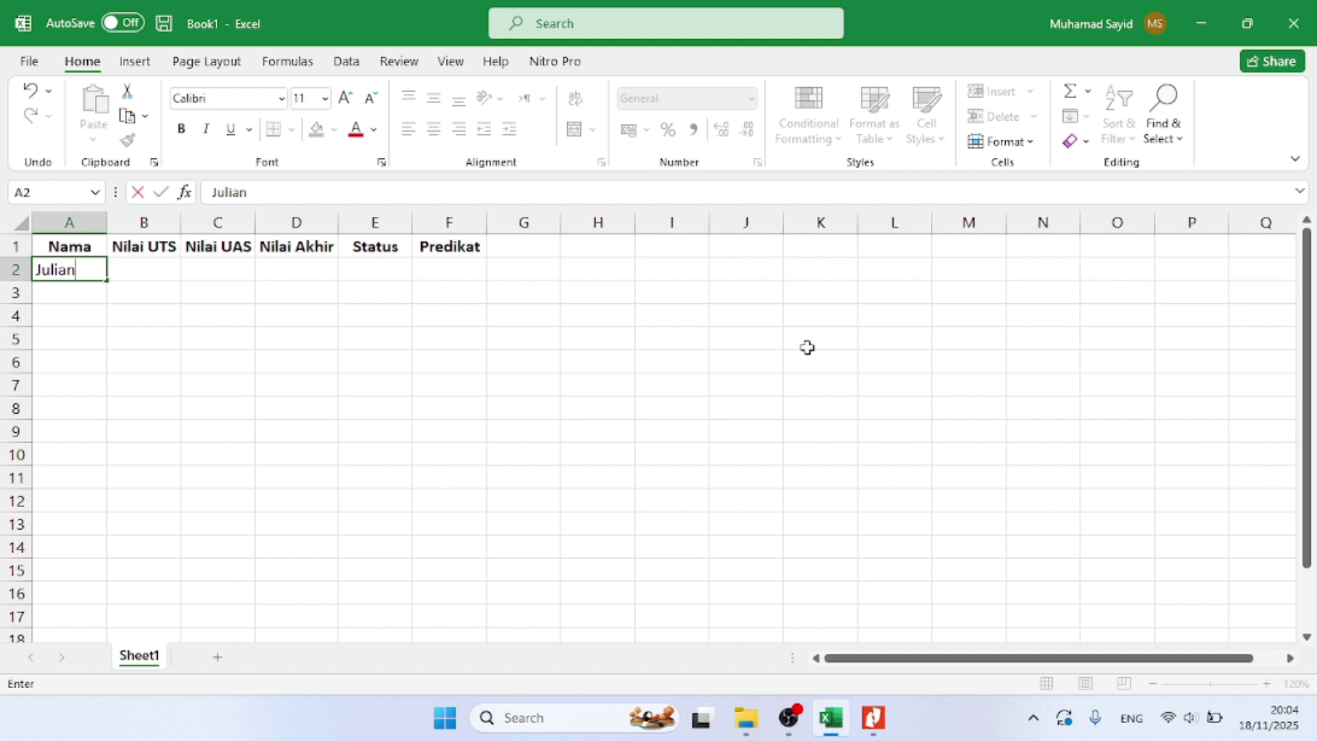
key(Return)
key(alt+Tab)
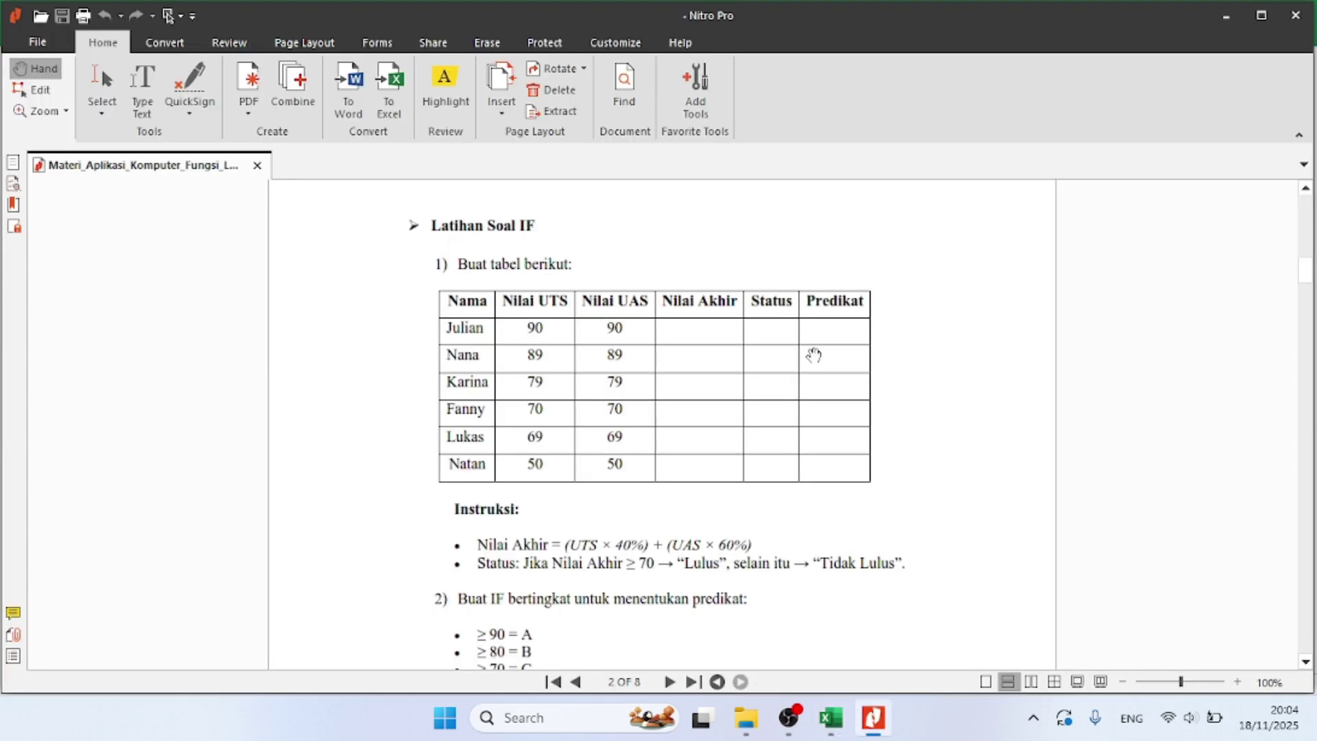
key(alt+Tab)
text(Nana)
key(Return)
Enter the third and fourth student names from the PDF exercise table in A4 and A5
key(alt+Tab)
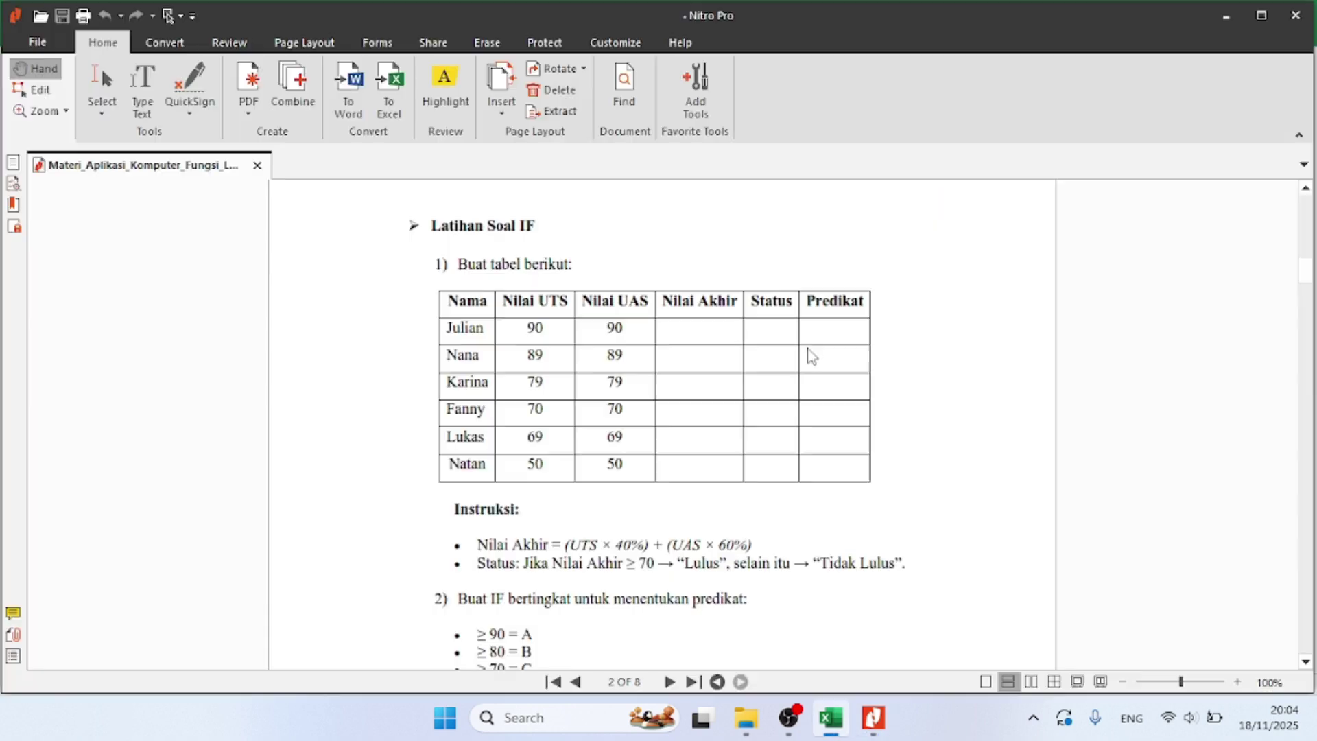
key(alt+Tab)
text(Karin)
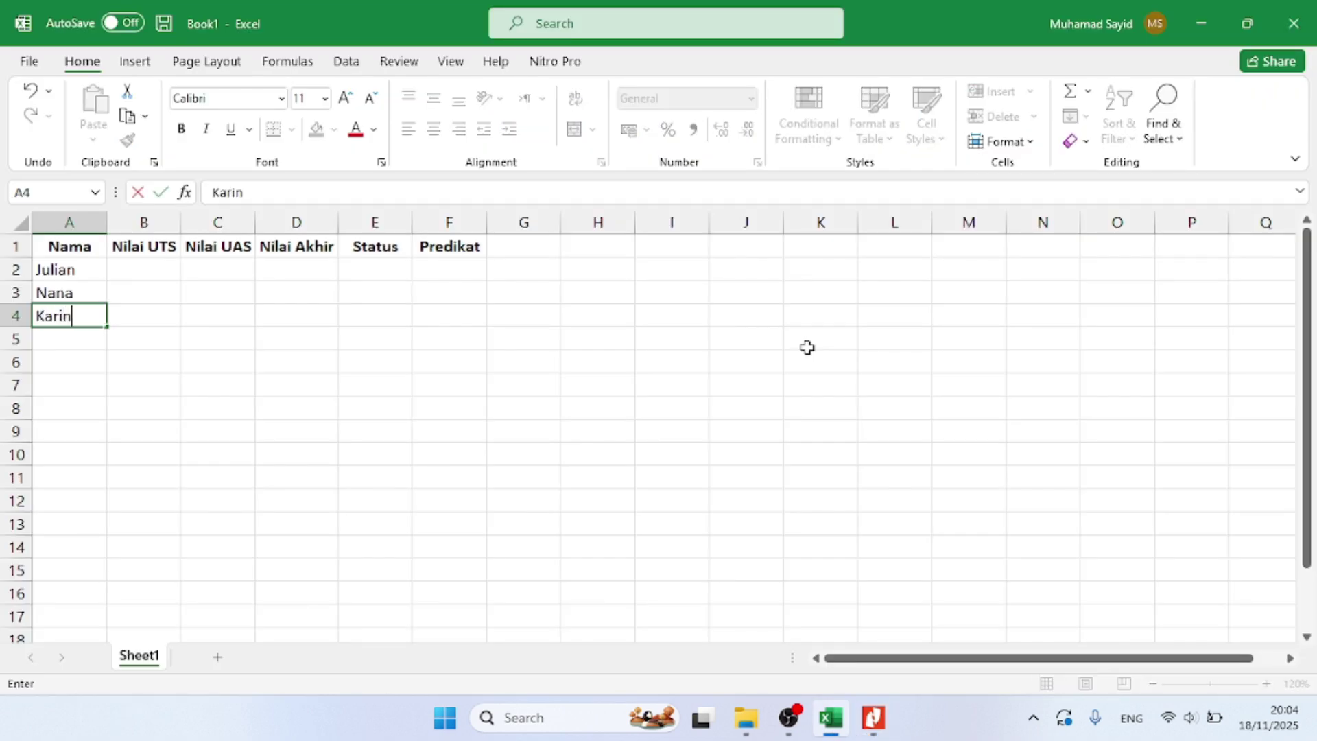
text(a)
key(Return)
key(alt+Tab)
key(alt+Tab)
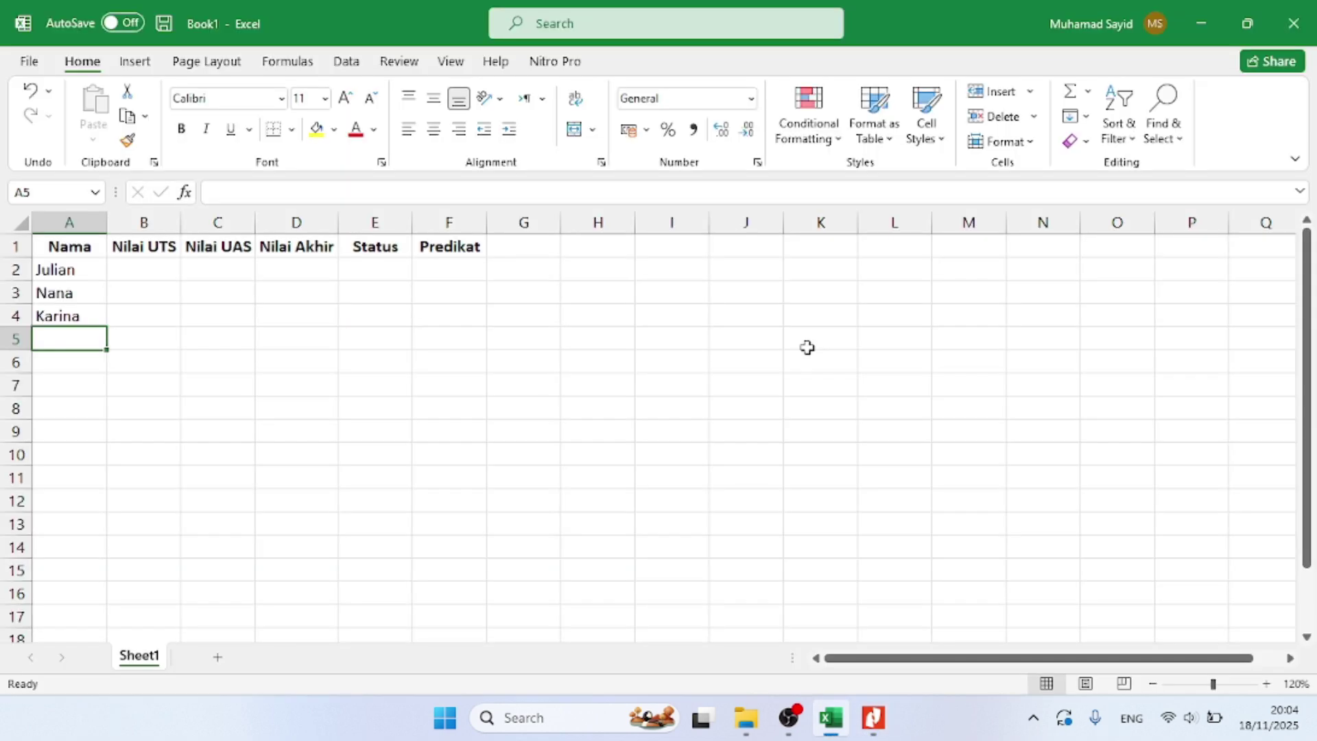
text(Fanny)
key(alt+Tab)
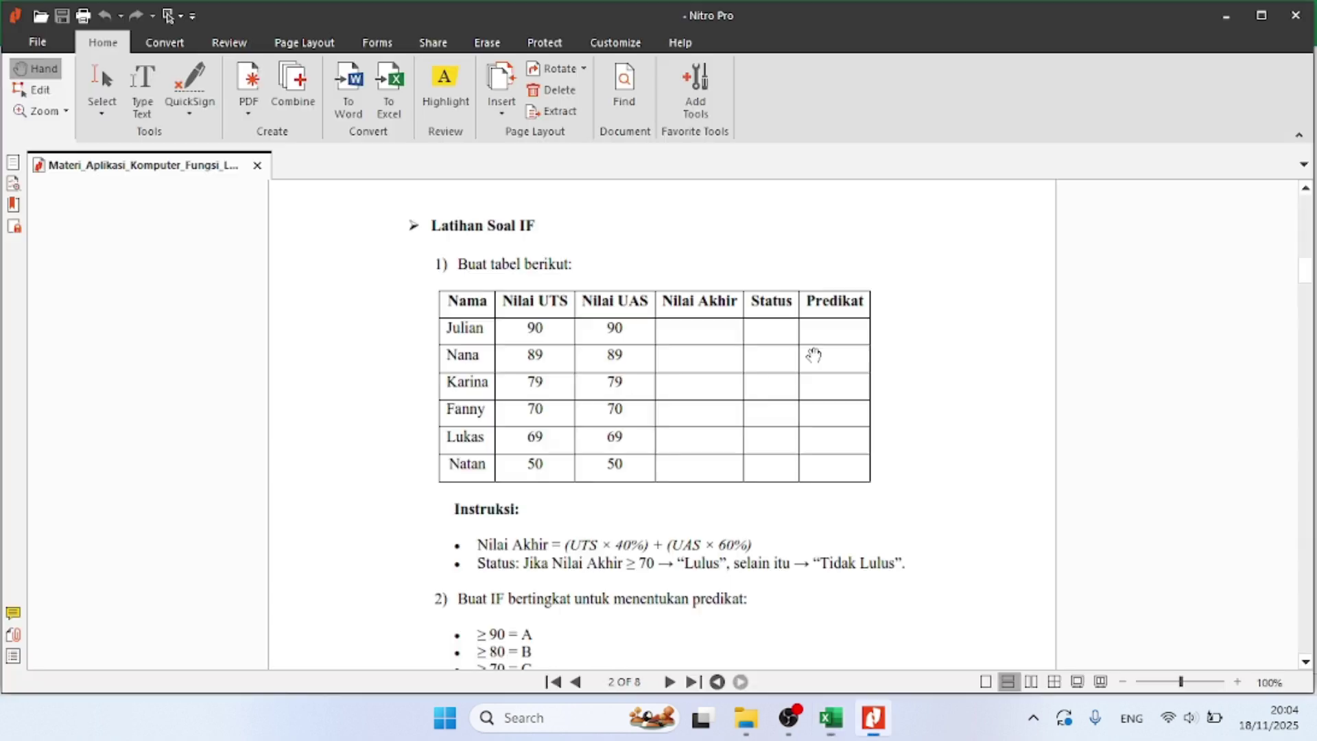
key(alt+Tab)
key(Return)
Enter the last two student names from the PDF exercise table in A6 and A7
text(Lukas)
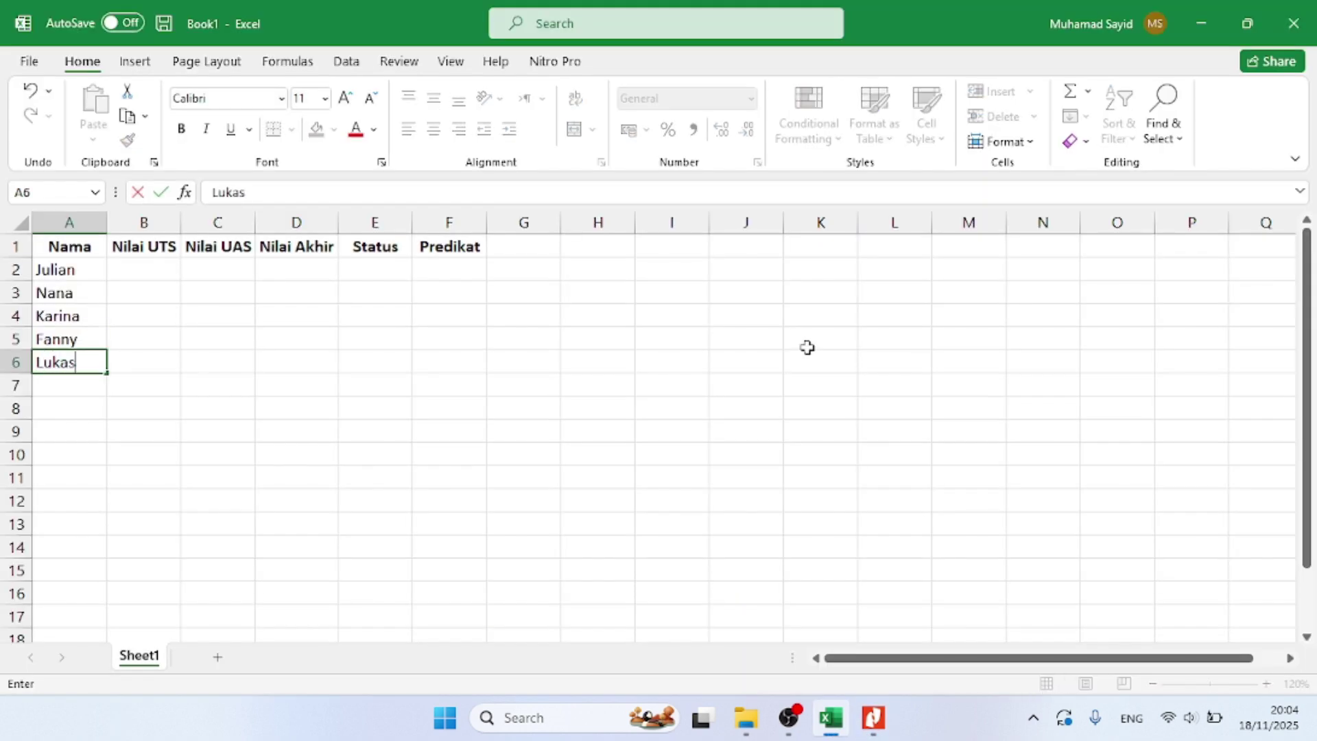
key(Return)
key(alt+Tab)
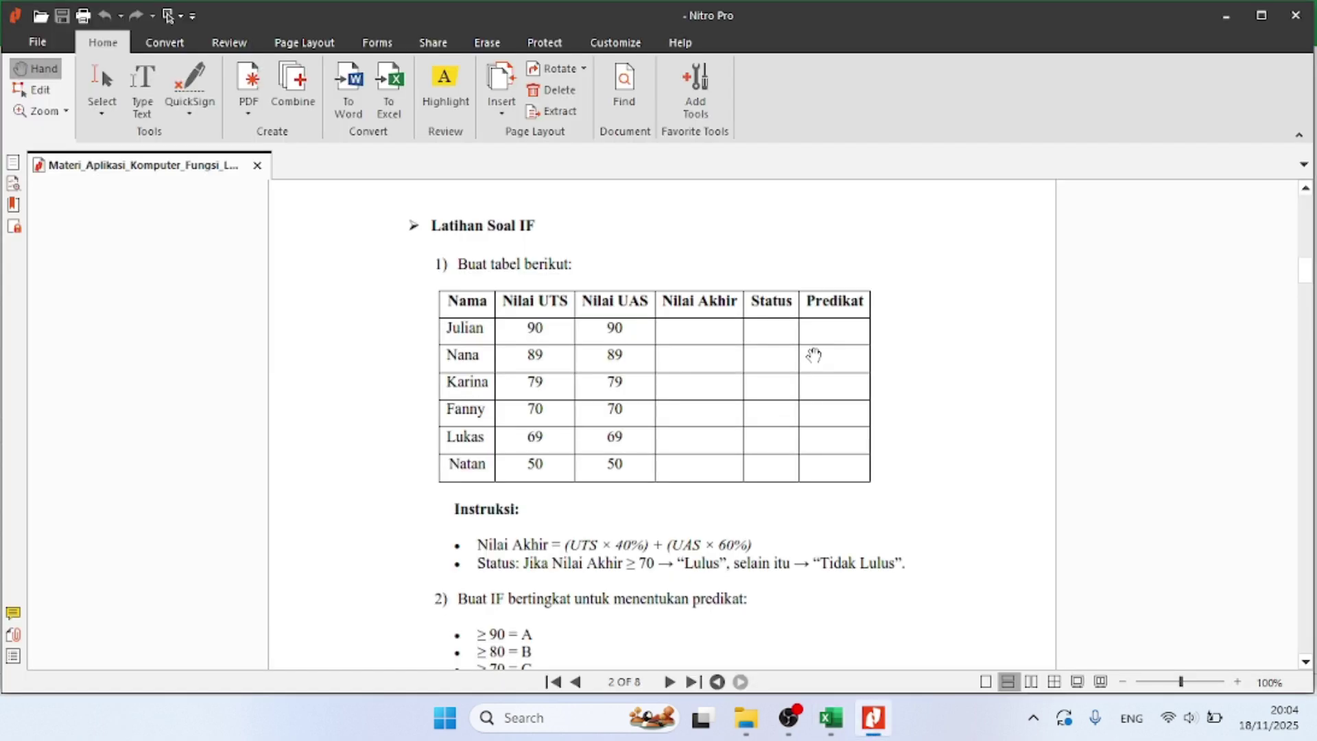
key(alt+Tab)
text(Nat)
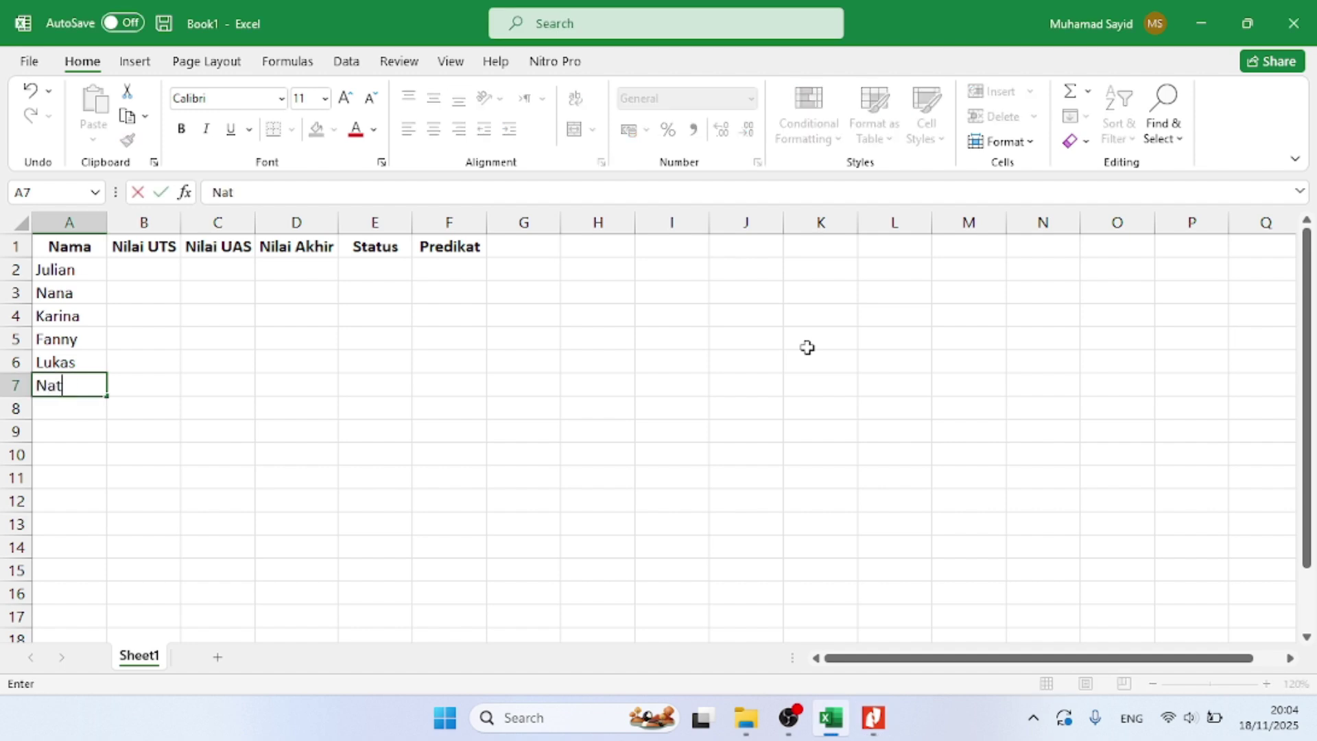
text(an)
Enter the first two Nilai UTS scores from the PDF table, 90 in B2 and 89 in B3
key(Up)
key(Up)
key(Up)
key(Up)
key(Up)
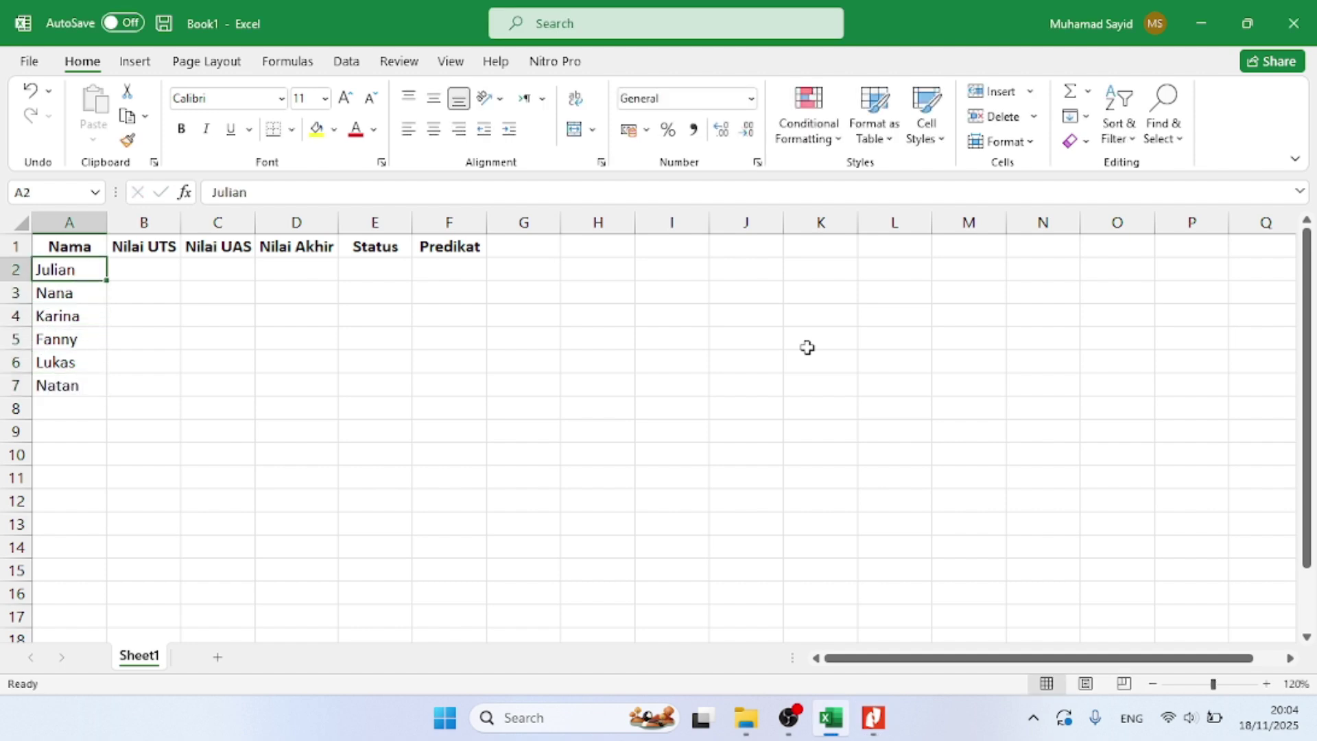
key(Right)
key(alt+Tab)
key(alt+Tab)
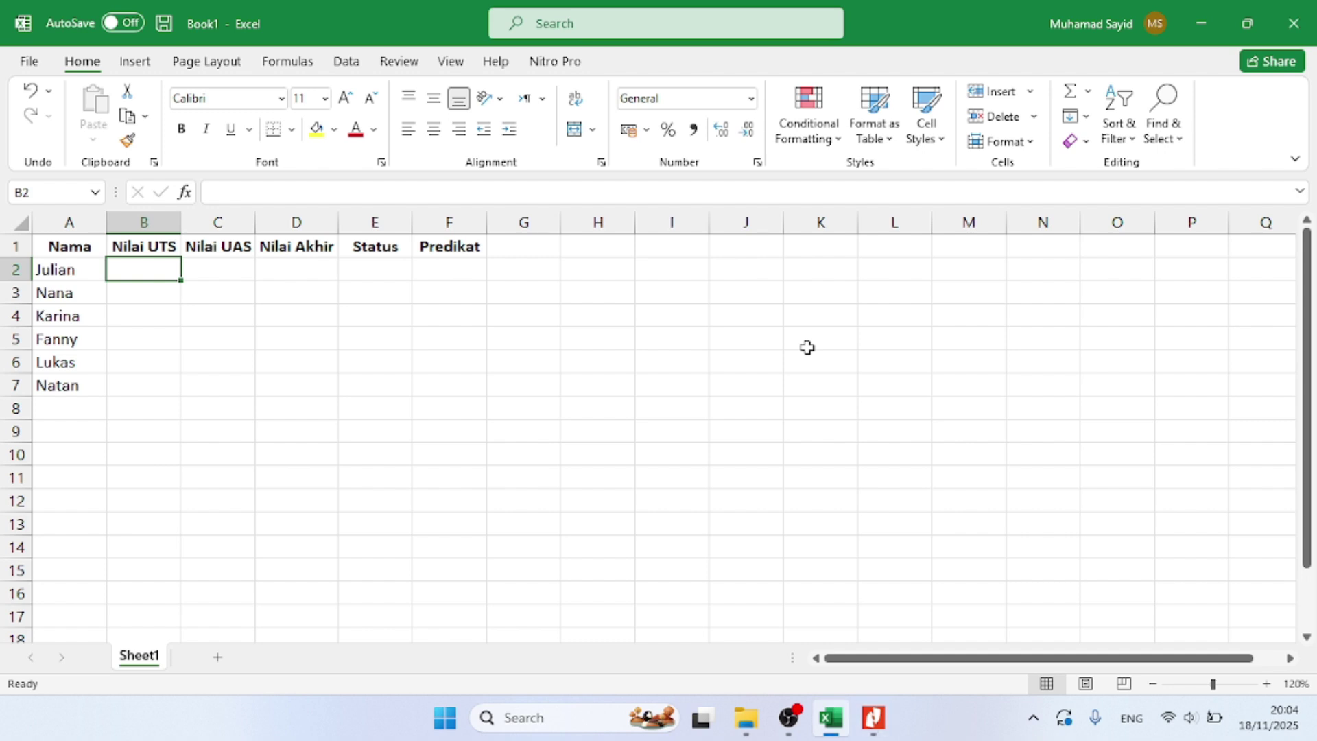
text(90)
key(Return)
text(89)
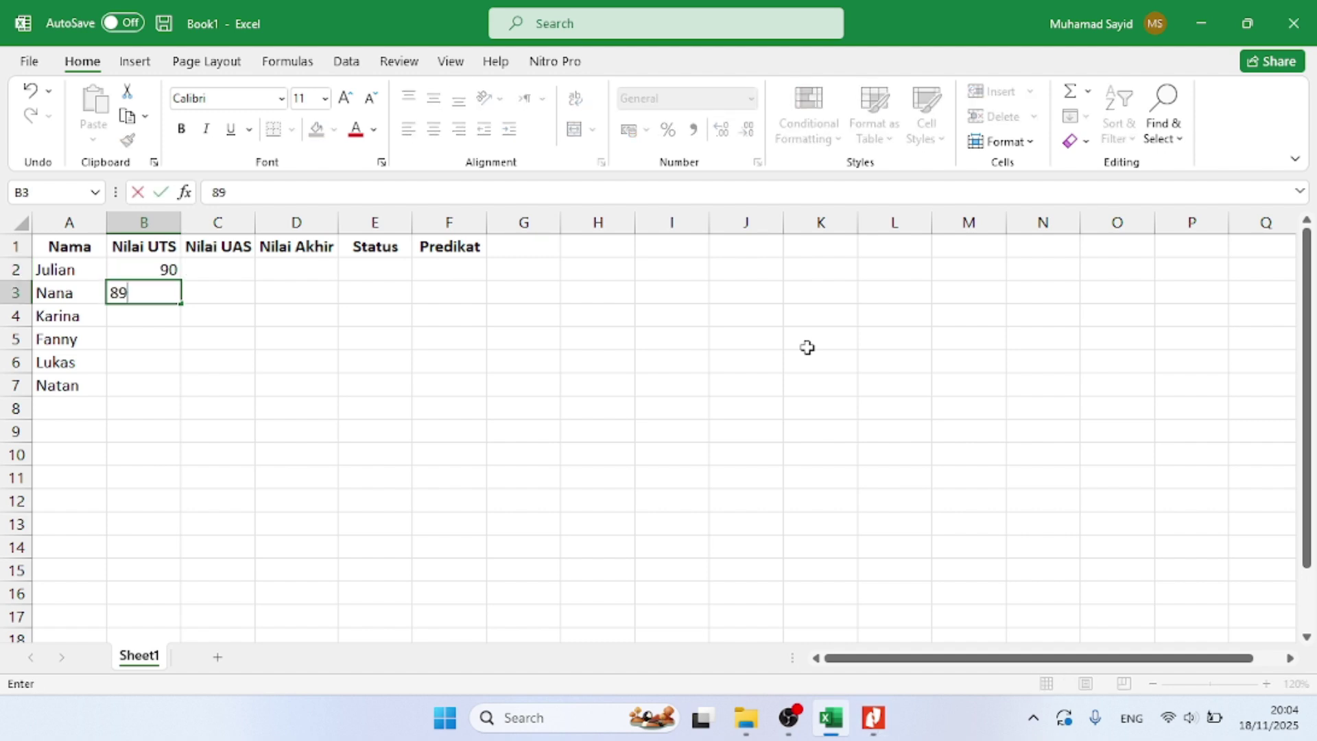
key(Return)
Enter the next two Nilai UTS scores from the PDF table, 79 in B4 and 70 in B5
key(alt+Tab)
key(alt+Tab)
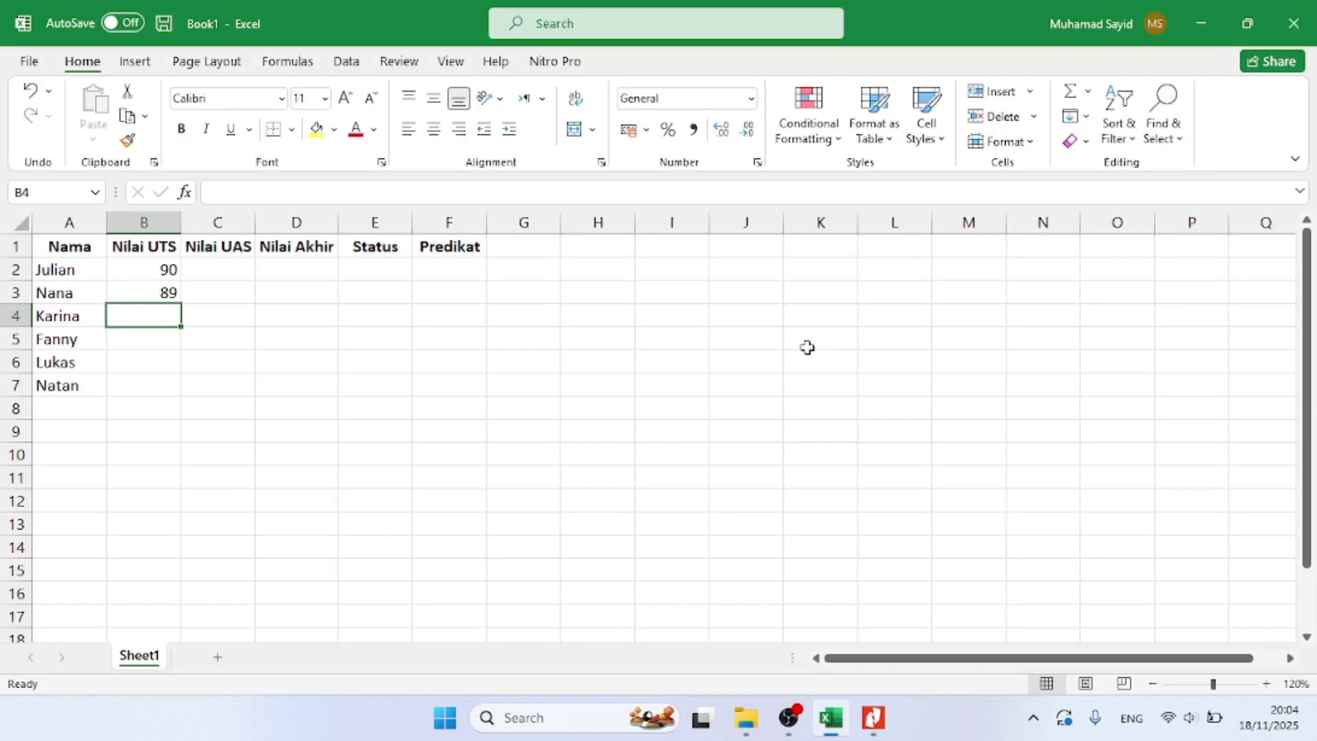
text(79)
key(Return)
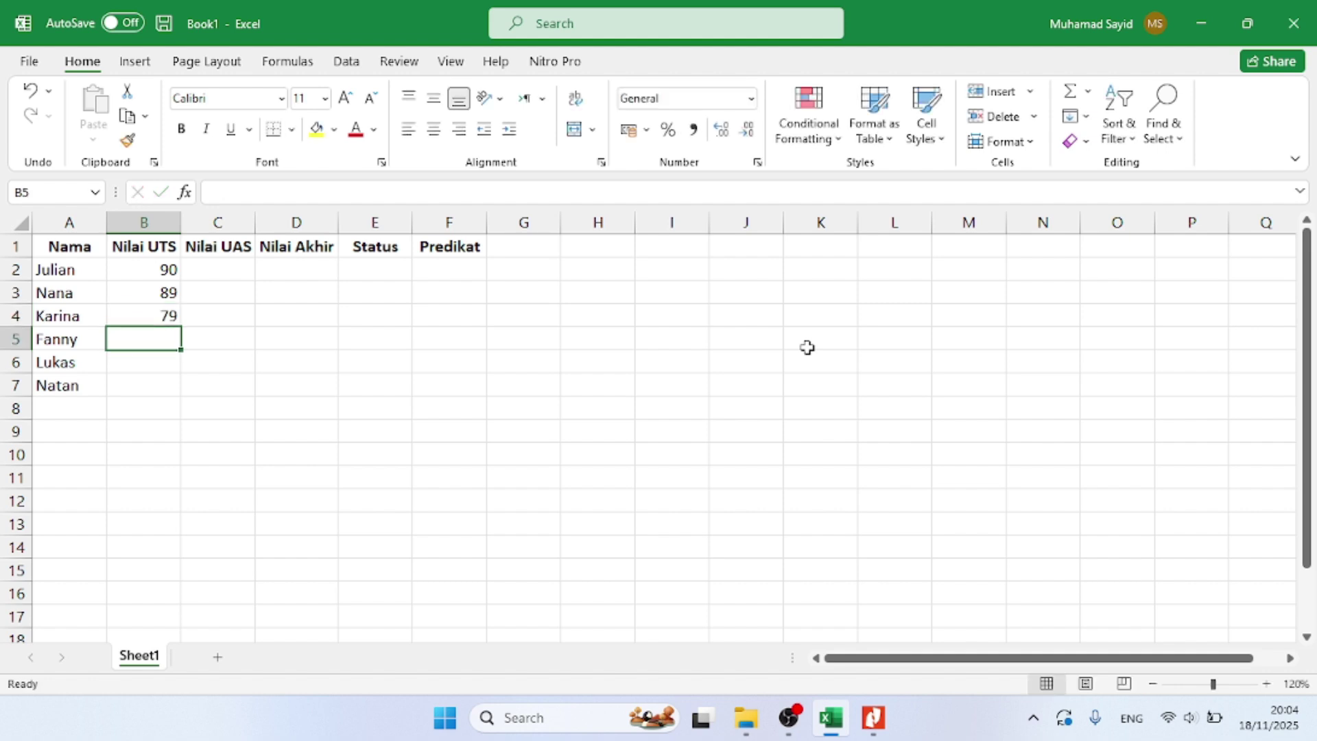
key(alt+Tab)
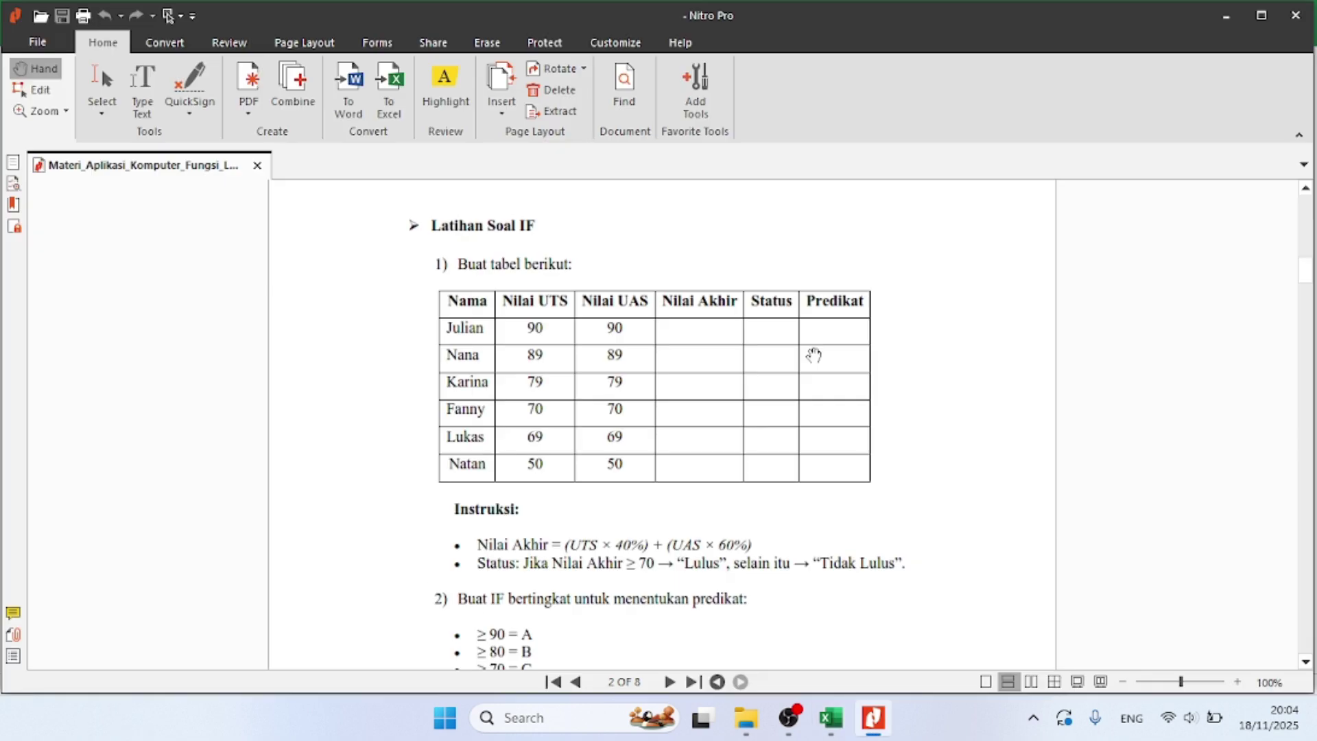
key(alt+Tab)
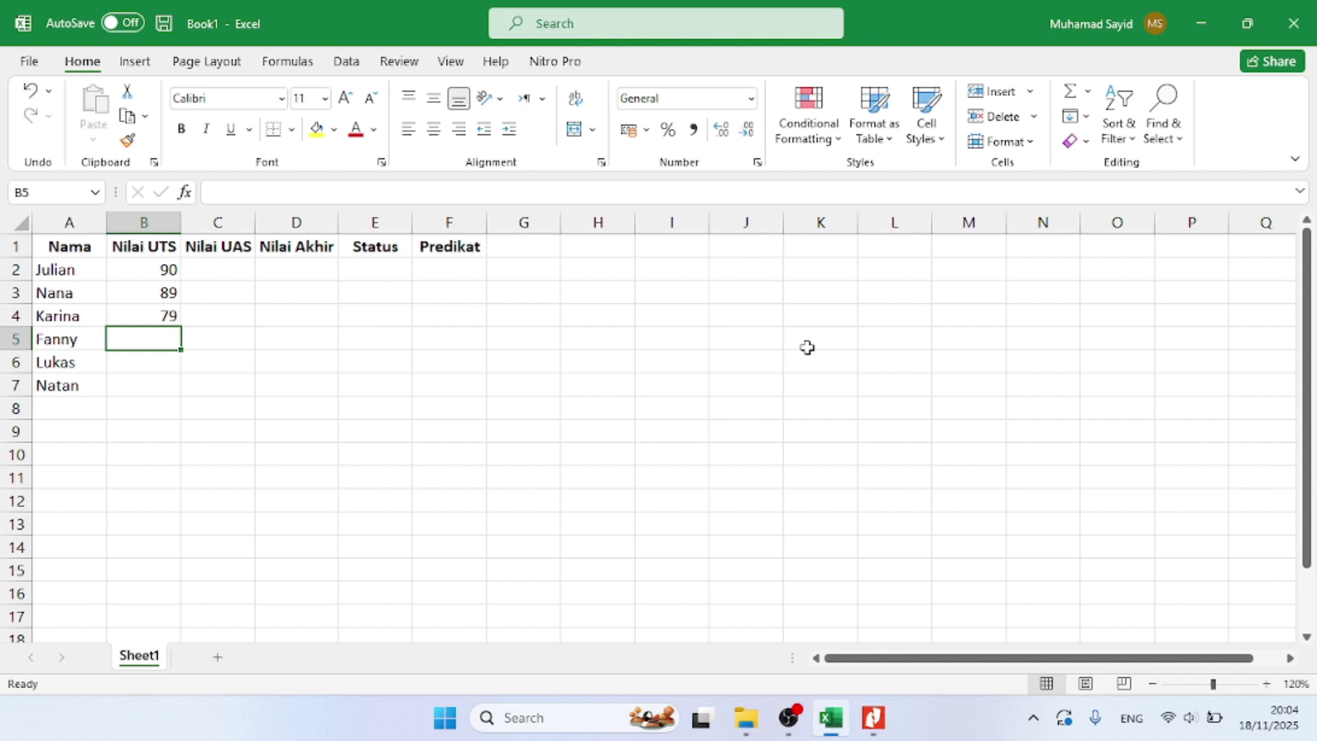
text(70)
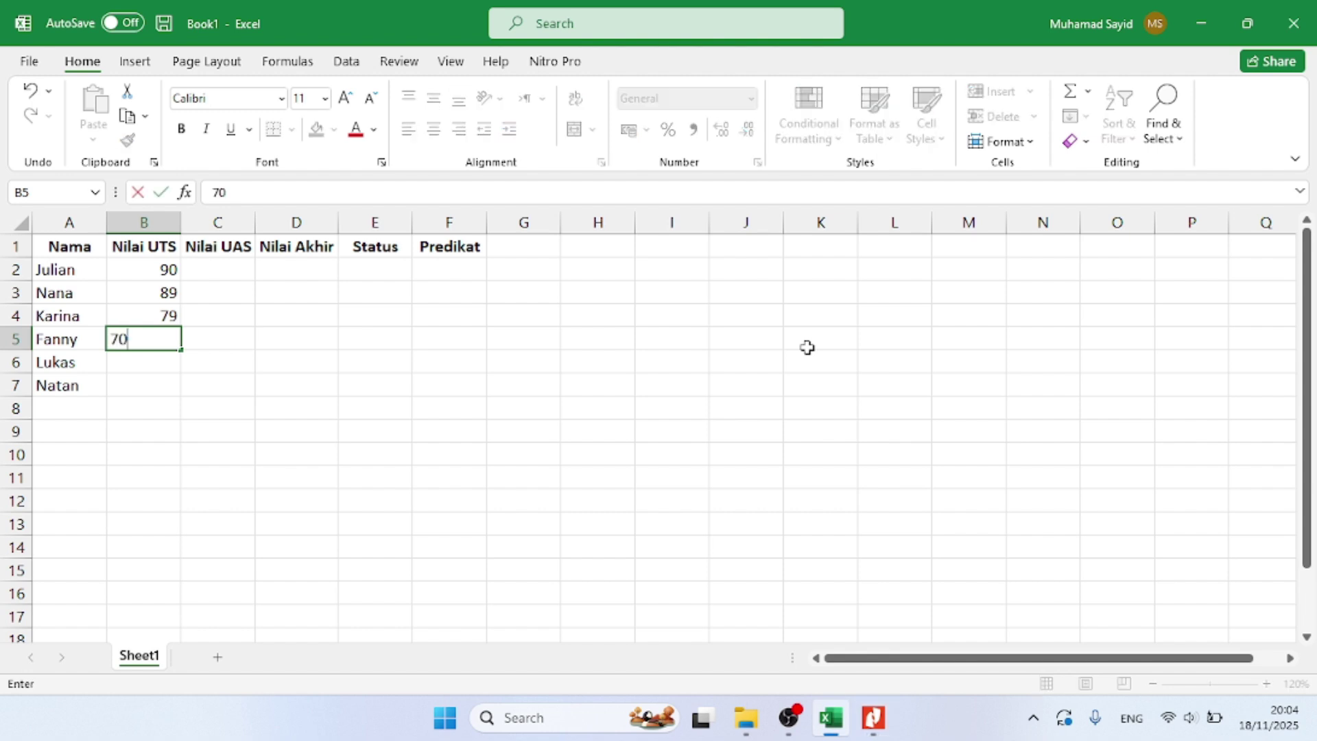
key(Return)
Complete the Nilai UTS column from the PDF table with 69 in B6 and 50 in B7
key(alt+Tab)
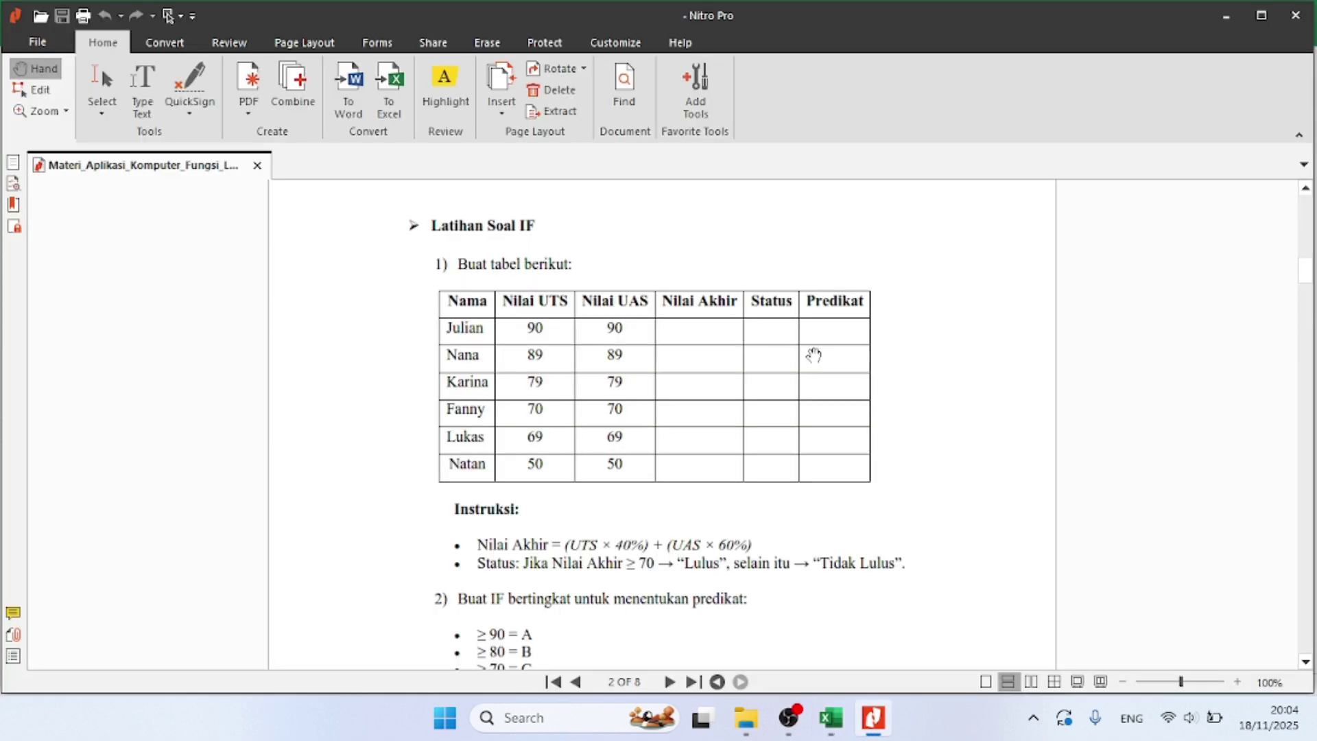
key(alt+Tab)
text(69)
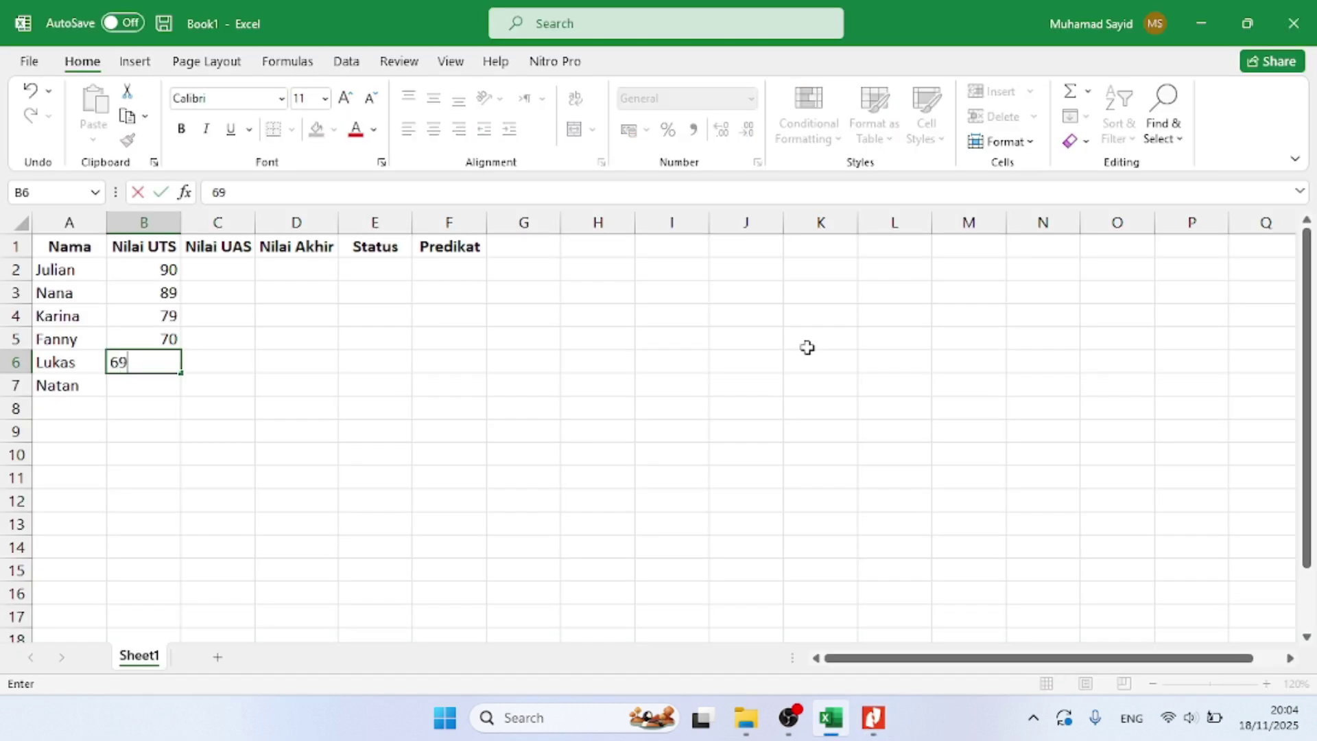
key(Return)
key(alt+Tab)
key(alt+Tab)
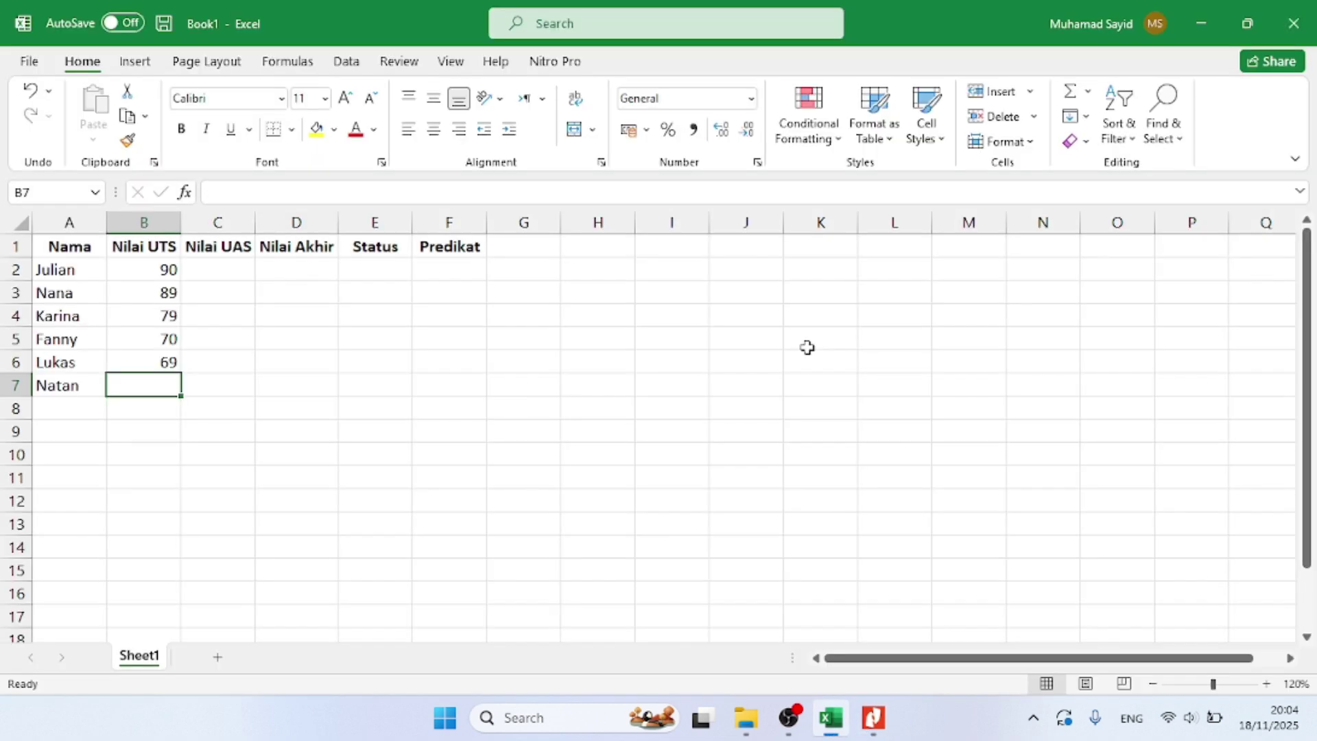
key(alt+Tab)
key(alt+Tab)
text(50)
key(Tab)
key(Up)
key(Up)
key(Up)
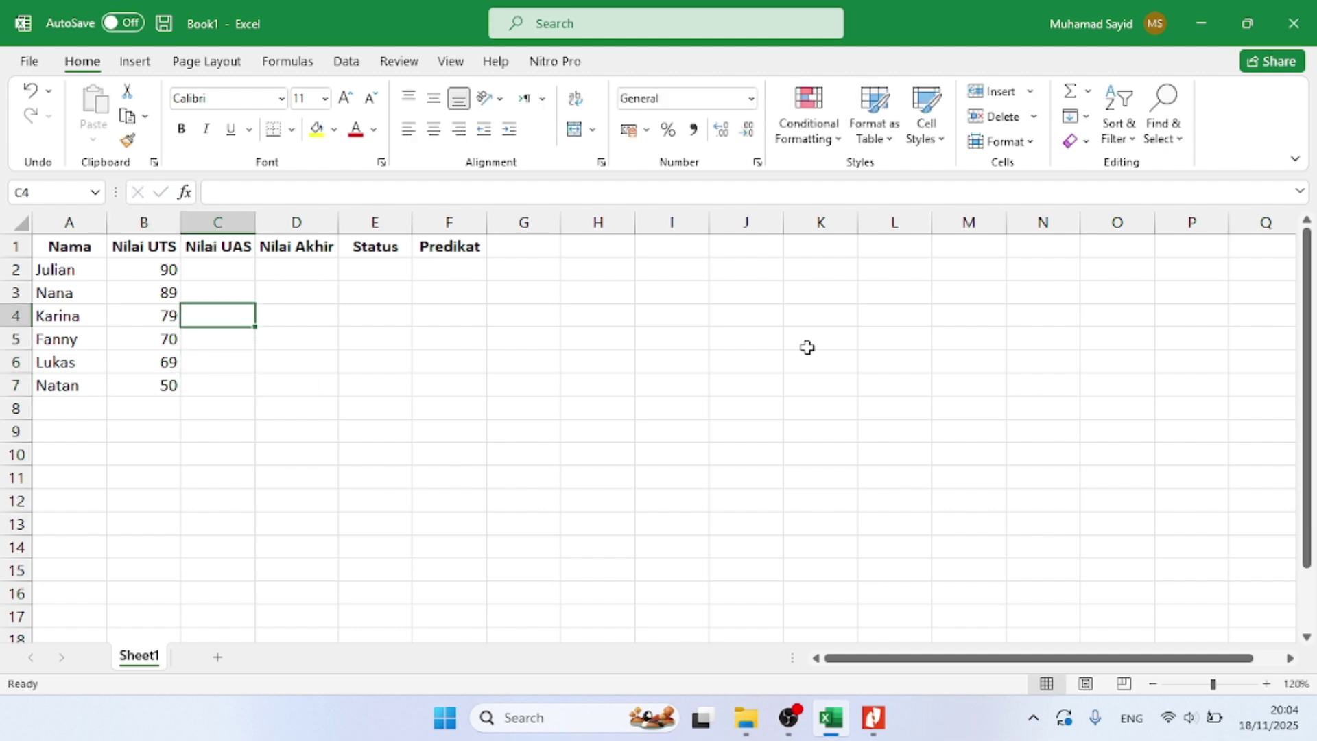
Enter the first two Nilai UAS scores from the PDF table, 90 in C2 and 89 in C3
key(Up)
key(Up)
key(alt+Tab)
key(alt+Tab)
text(9)
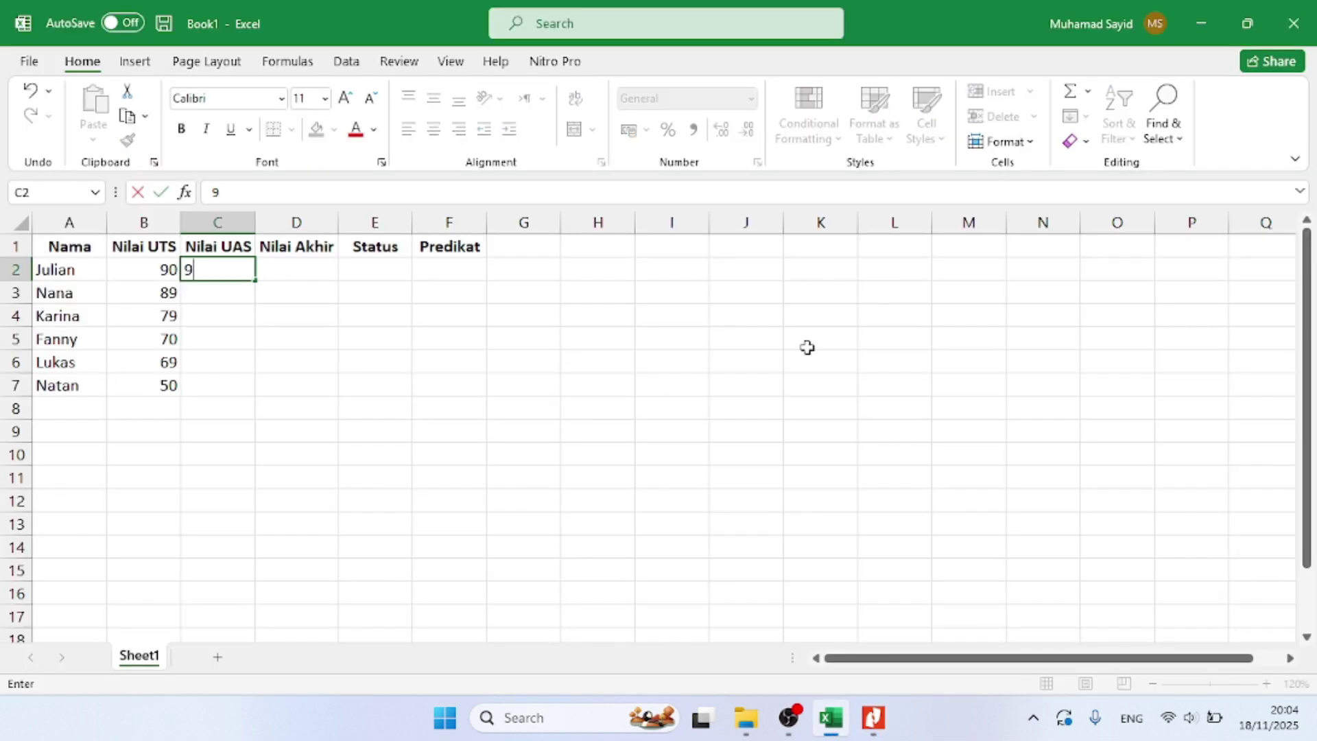
text(0)
key(Return)
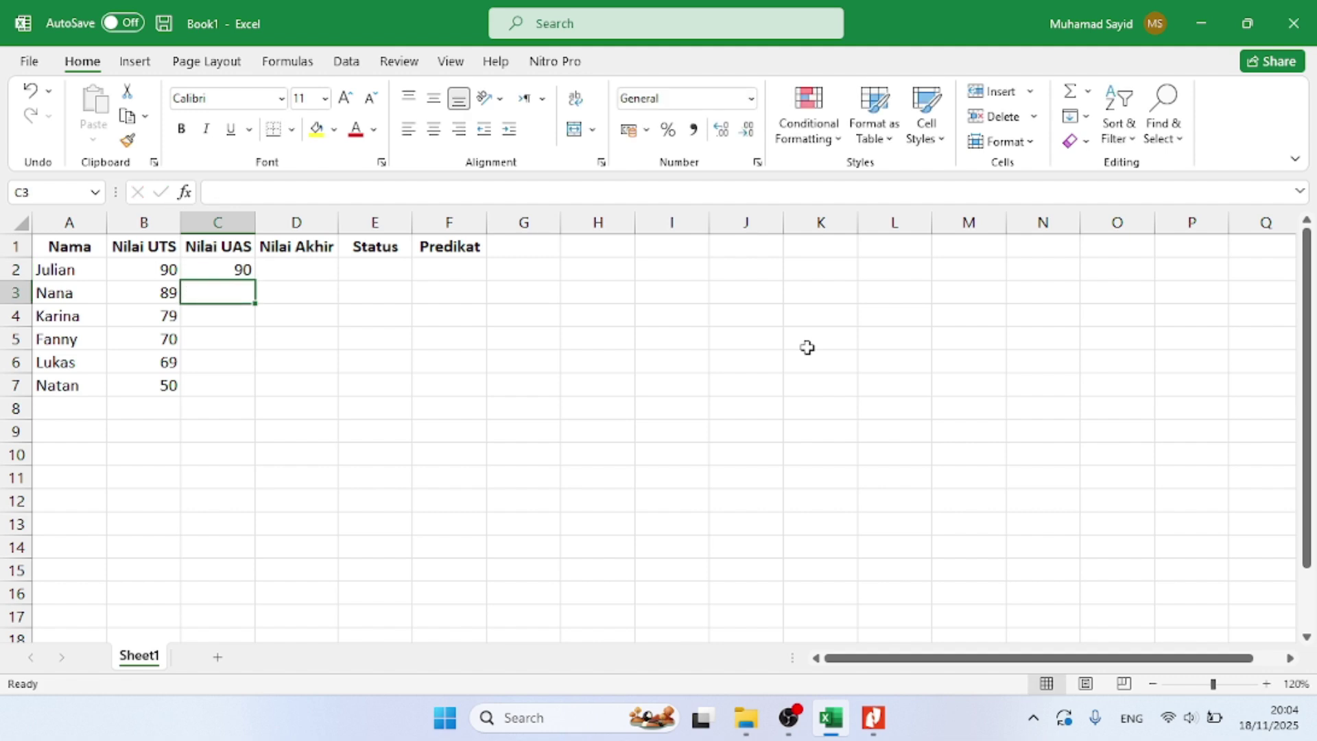
text(8)
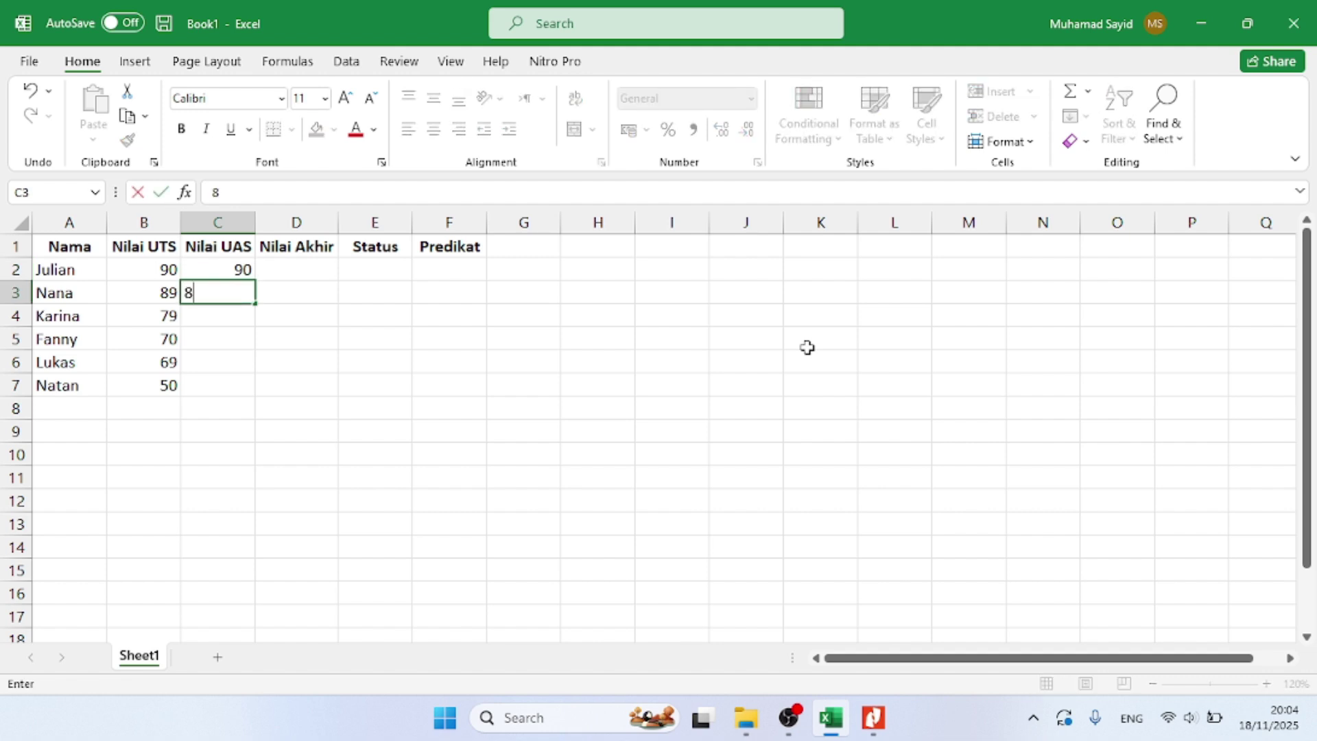
text(9)
key(Return)
Enter the next two Nilai UAS scores from the PDF table, 79 in C4 and 70 in C5
key(alt+Tab)
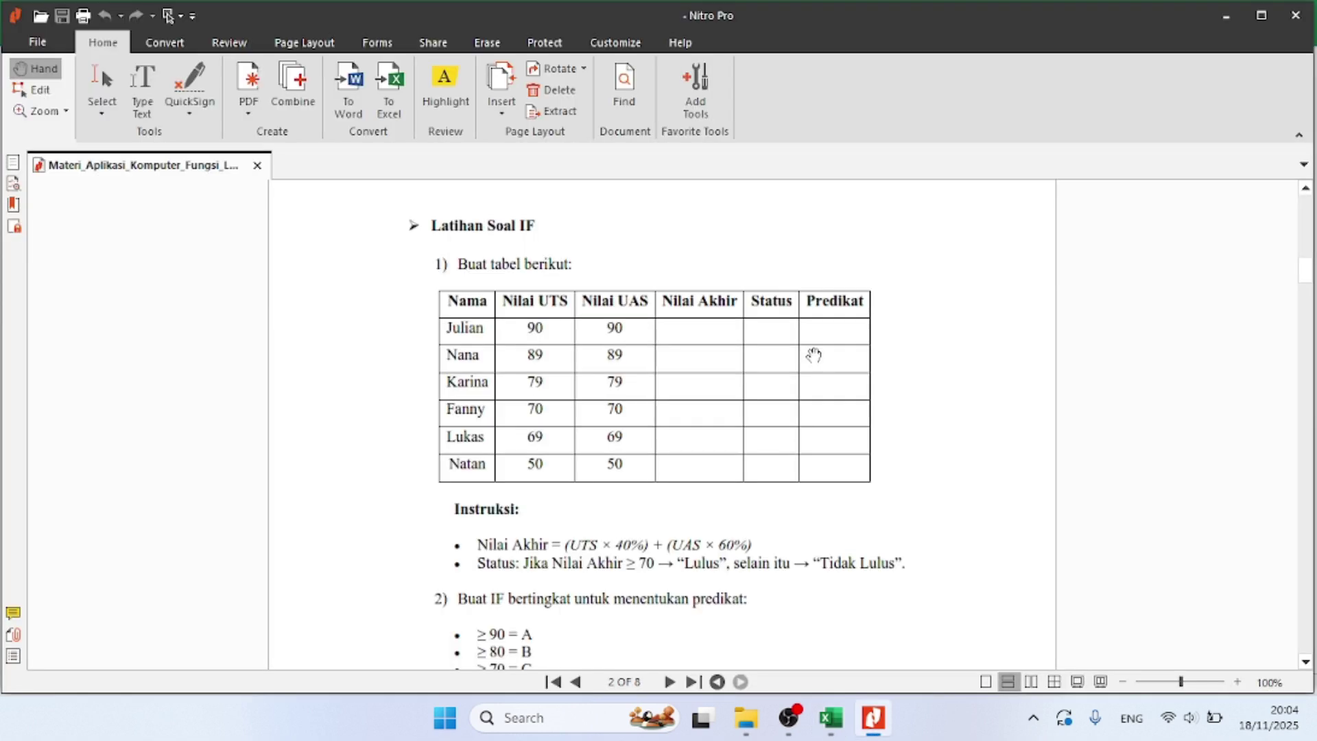
key(alt+Tab)
text(79)
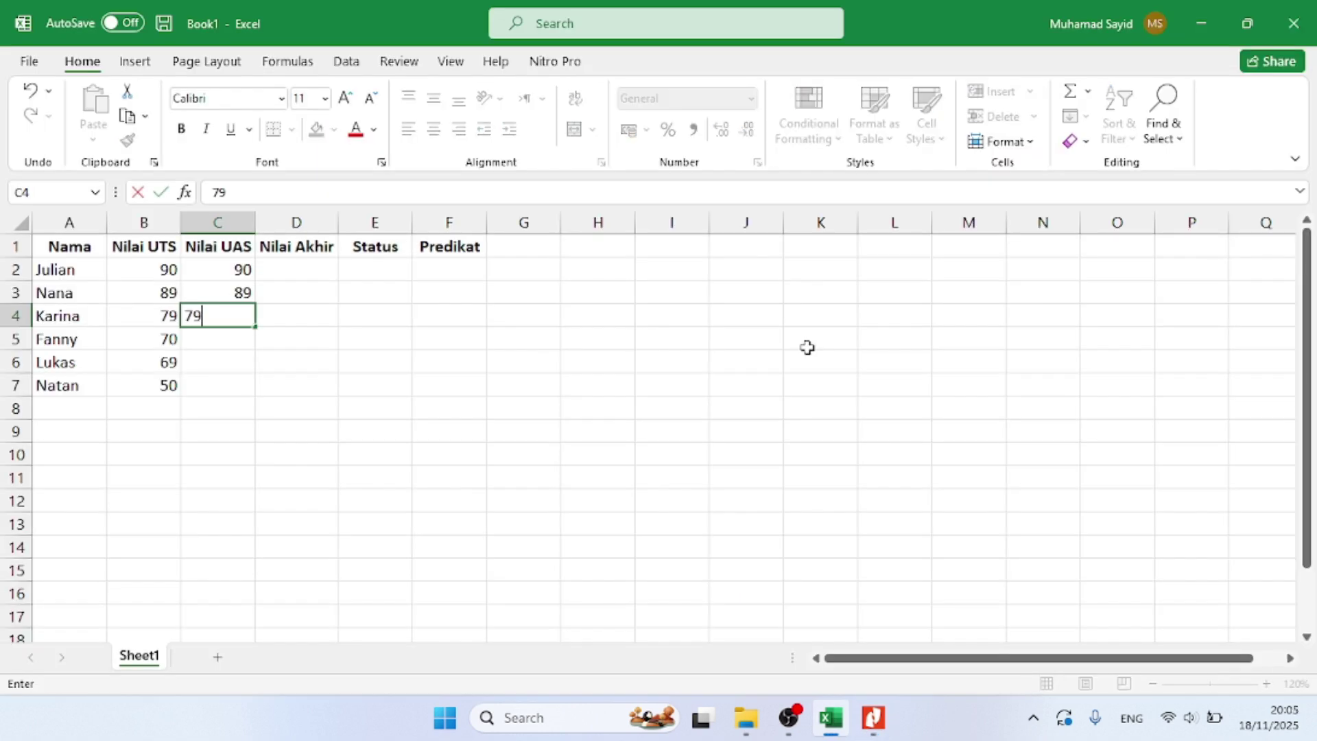
key(Return)
text(70)
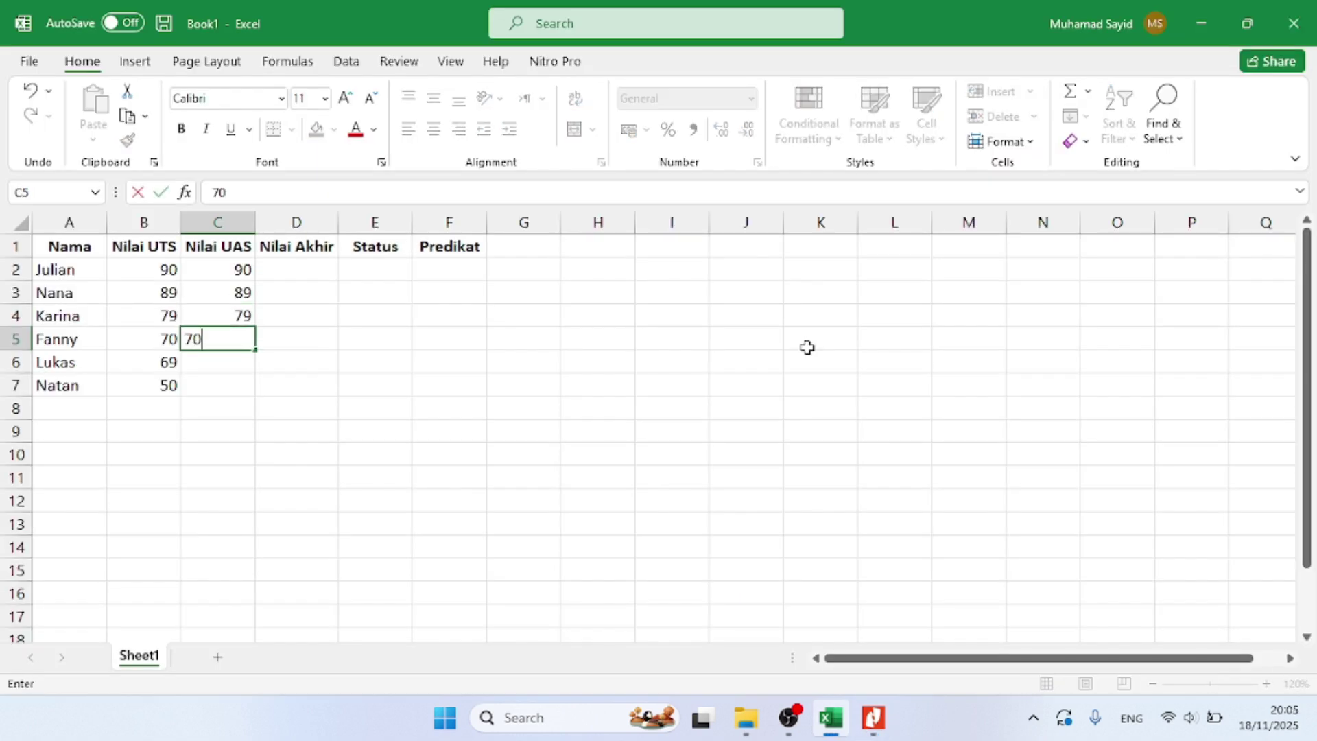
key(Return)
Complete the Nilai UAS column with 69 in C6 and 50 in C7
text(69)
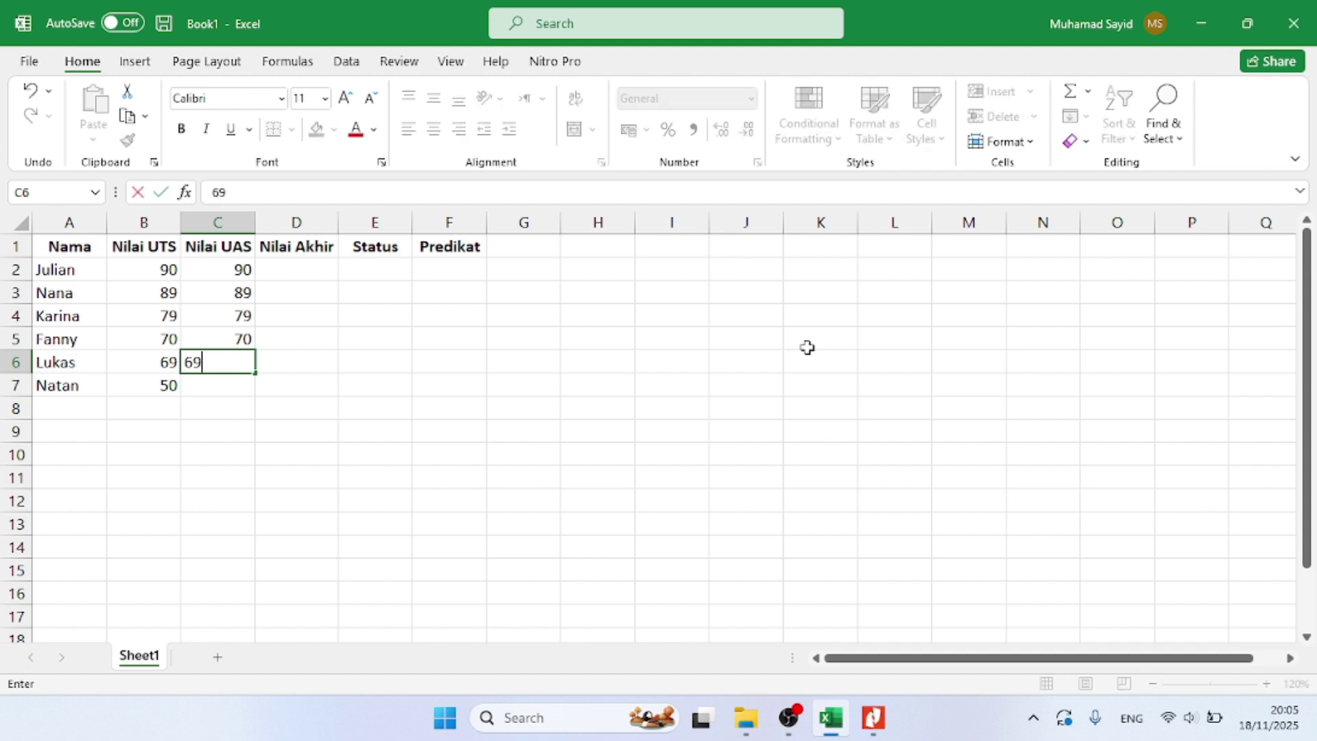
key(Return)
text(50)
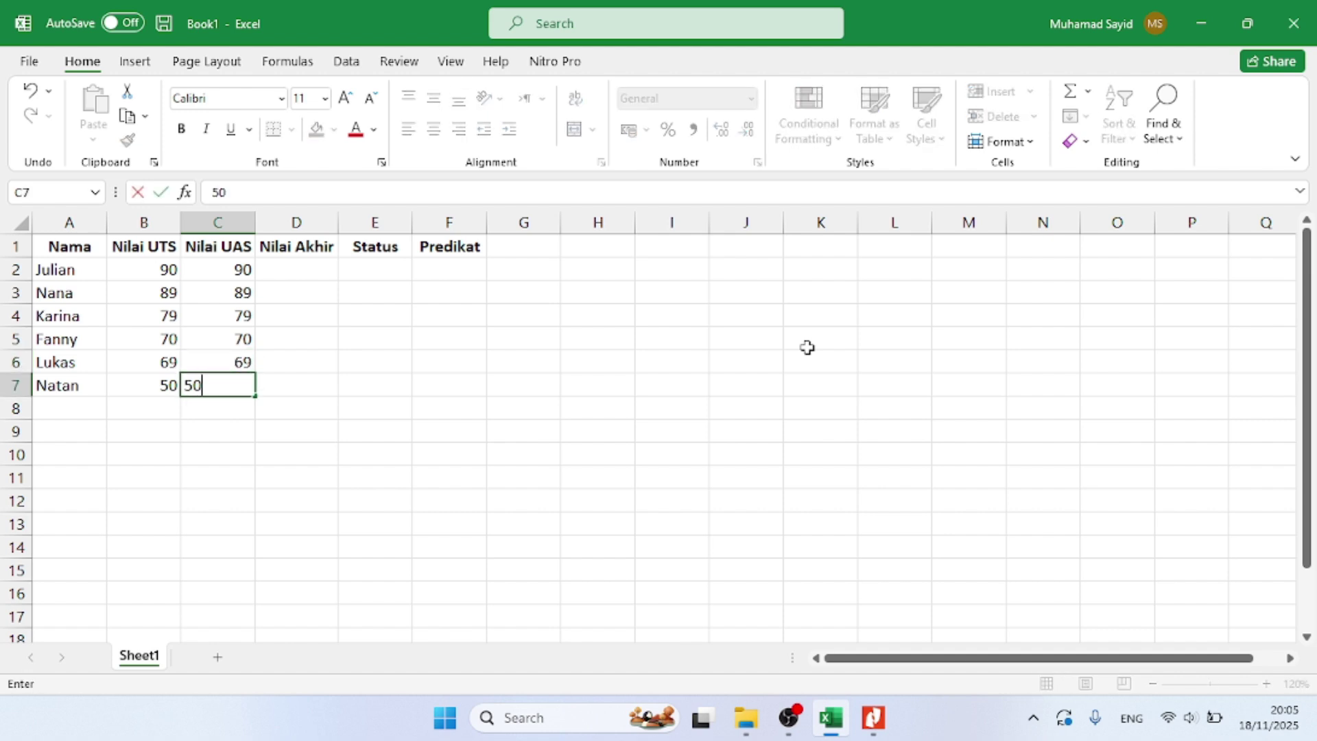
key(Tab)
Select D2 under Nilai Akhir and read the PDF exercise's instructions for the final grade, status and predicate
key(Up)
key(Up)
key(Up)
key(Up)
key(Up)
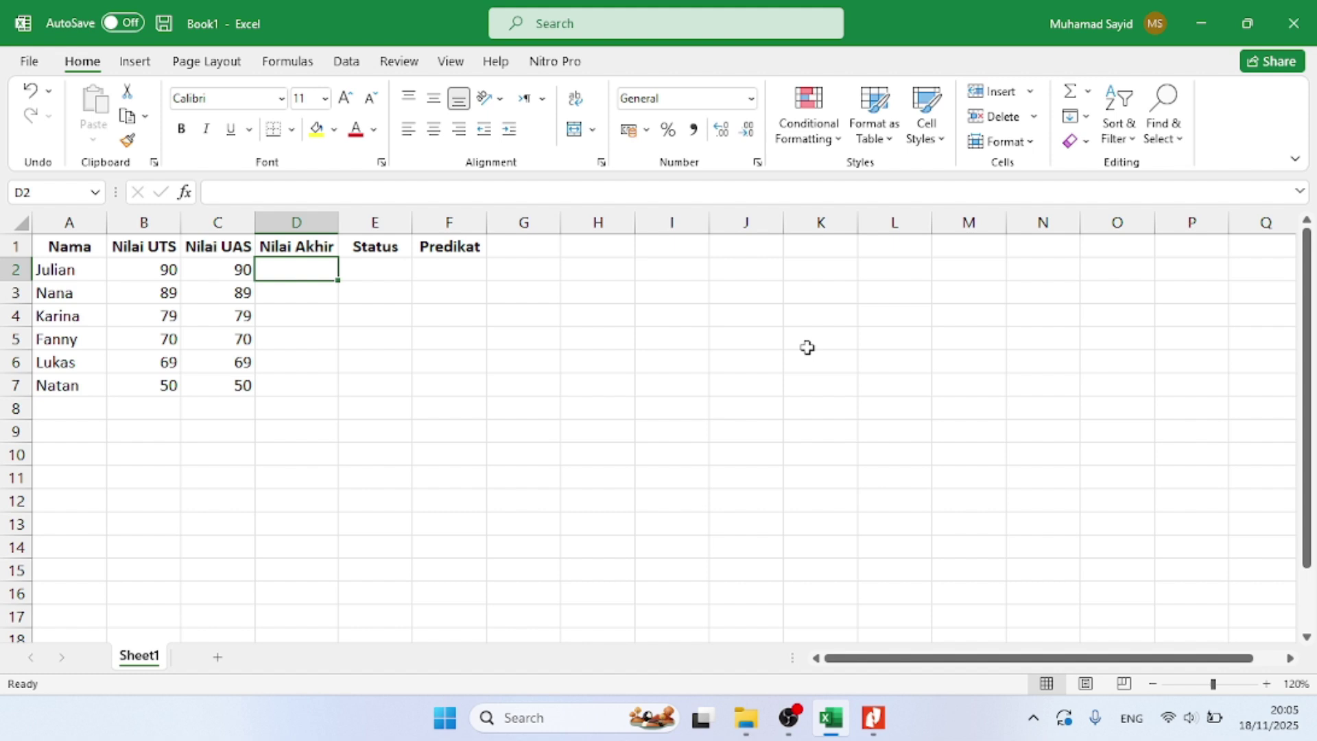
key(alt+Tab)
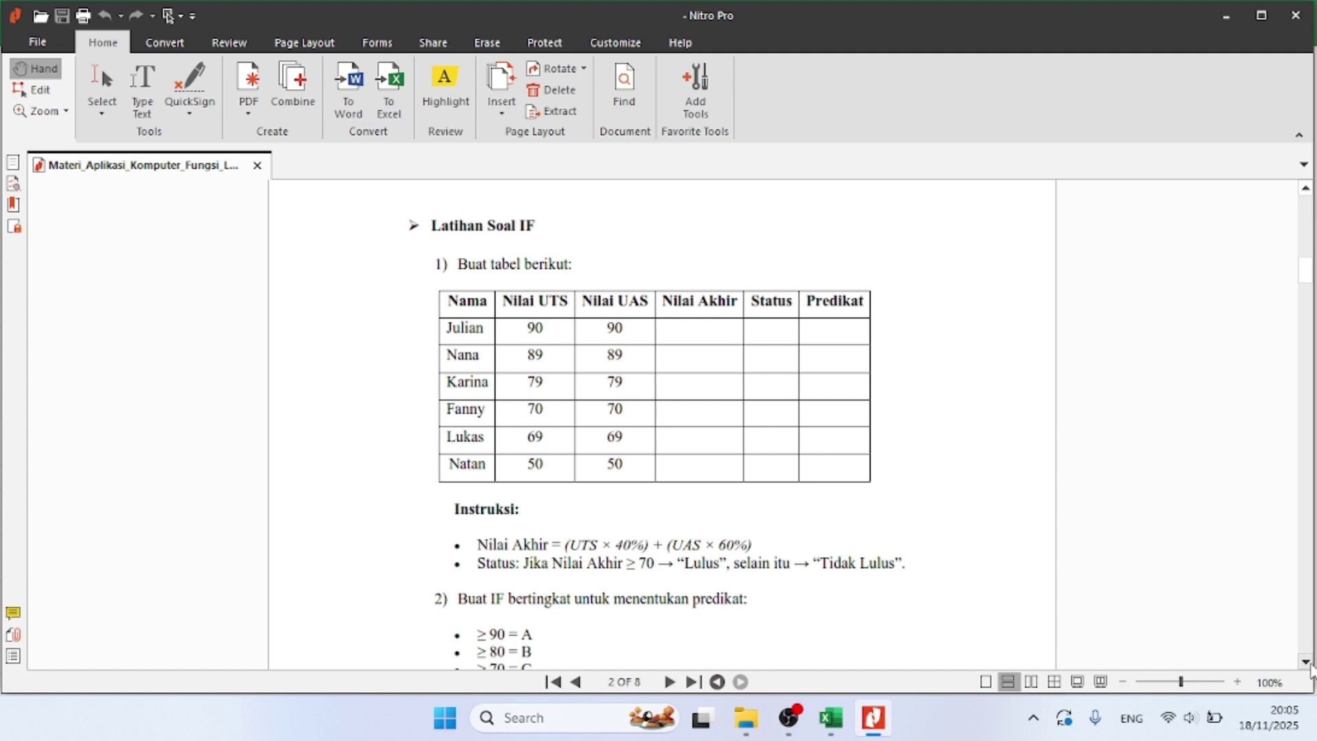
scroll(1305, 664, down, 2)
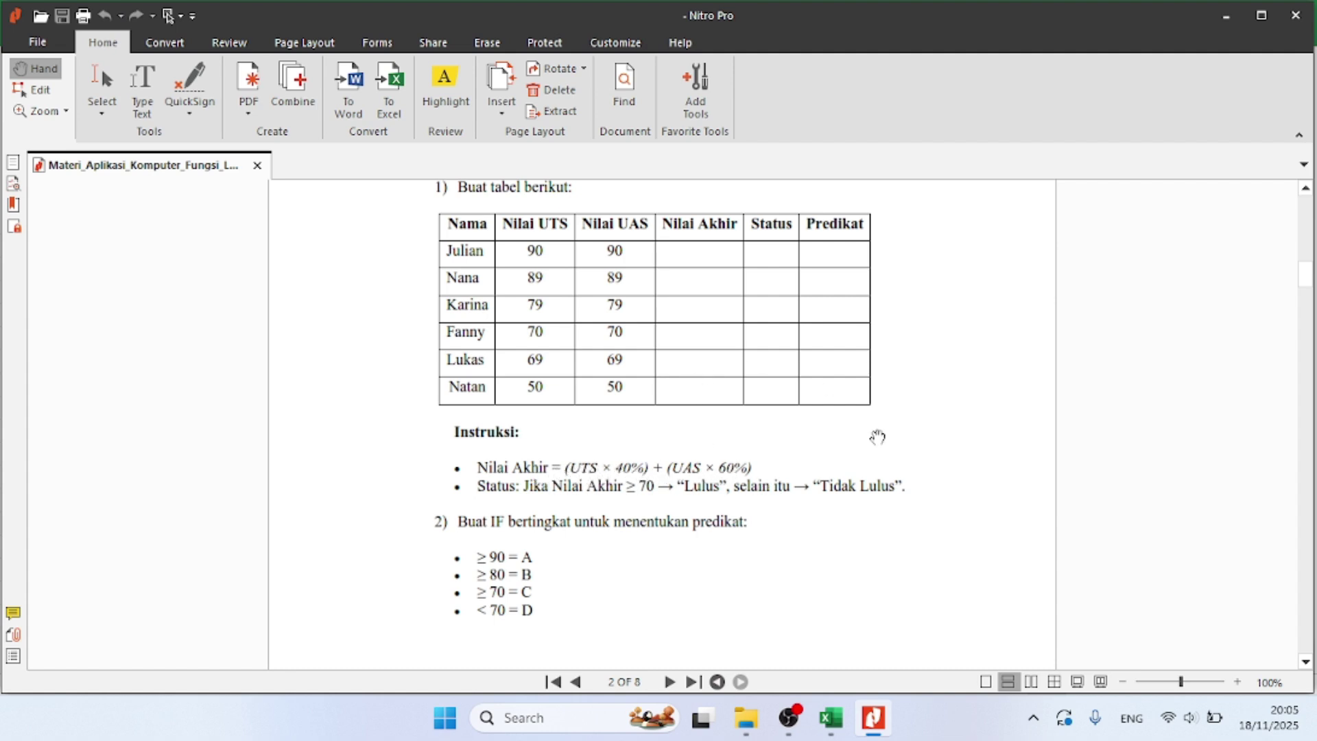
key(alt+Tab)
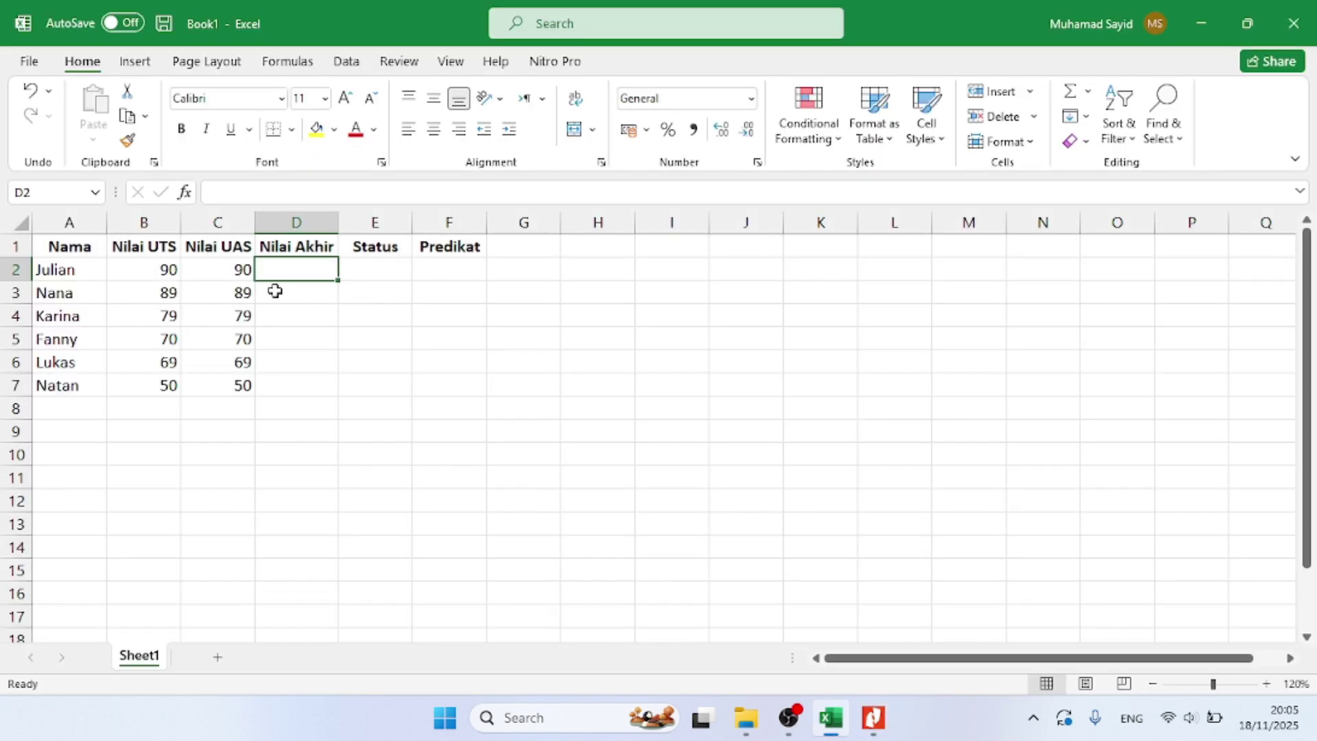
Calculate Nilai Akhir in D2 as 40% of UTS plus 60% of UAS with the formula =(B2*40%)+(C2*60%)
text(=)
key(BackSpace)
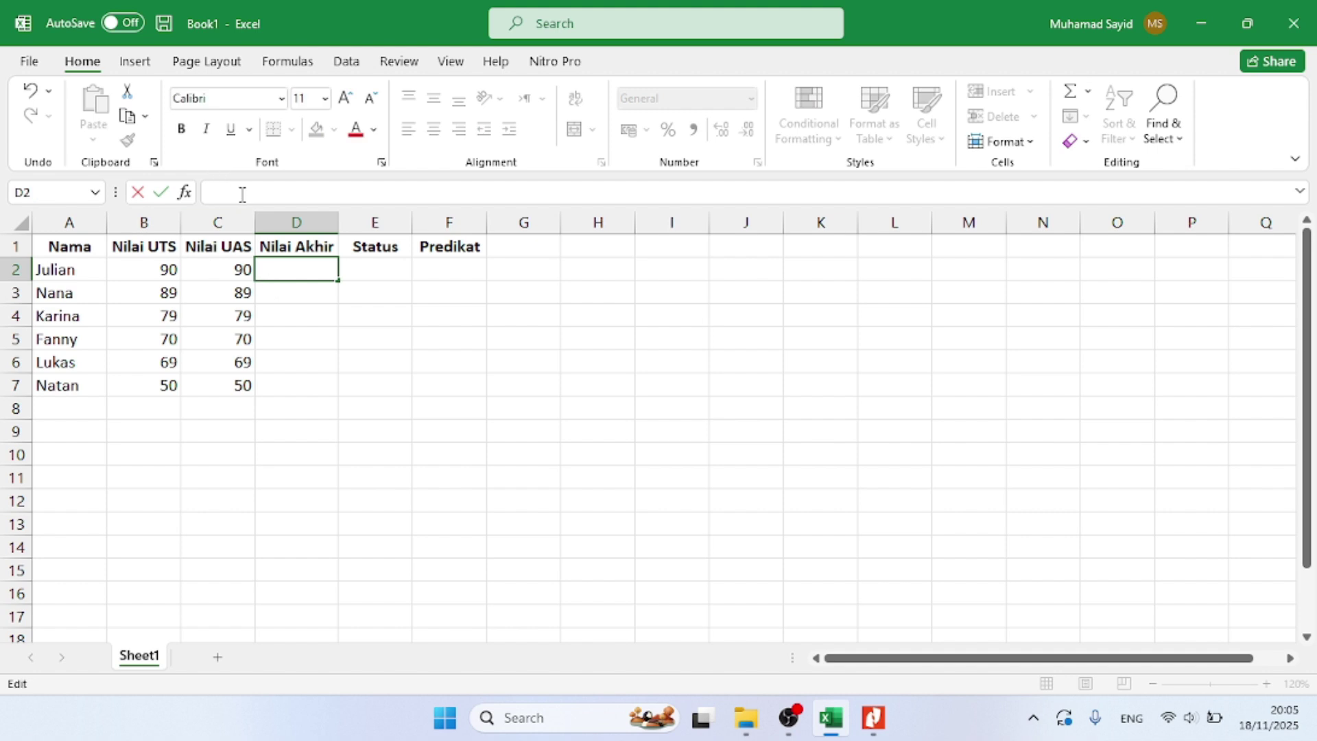
text(=)
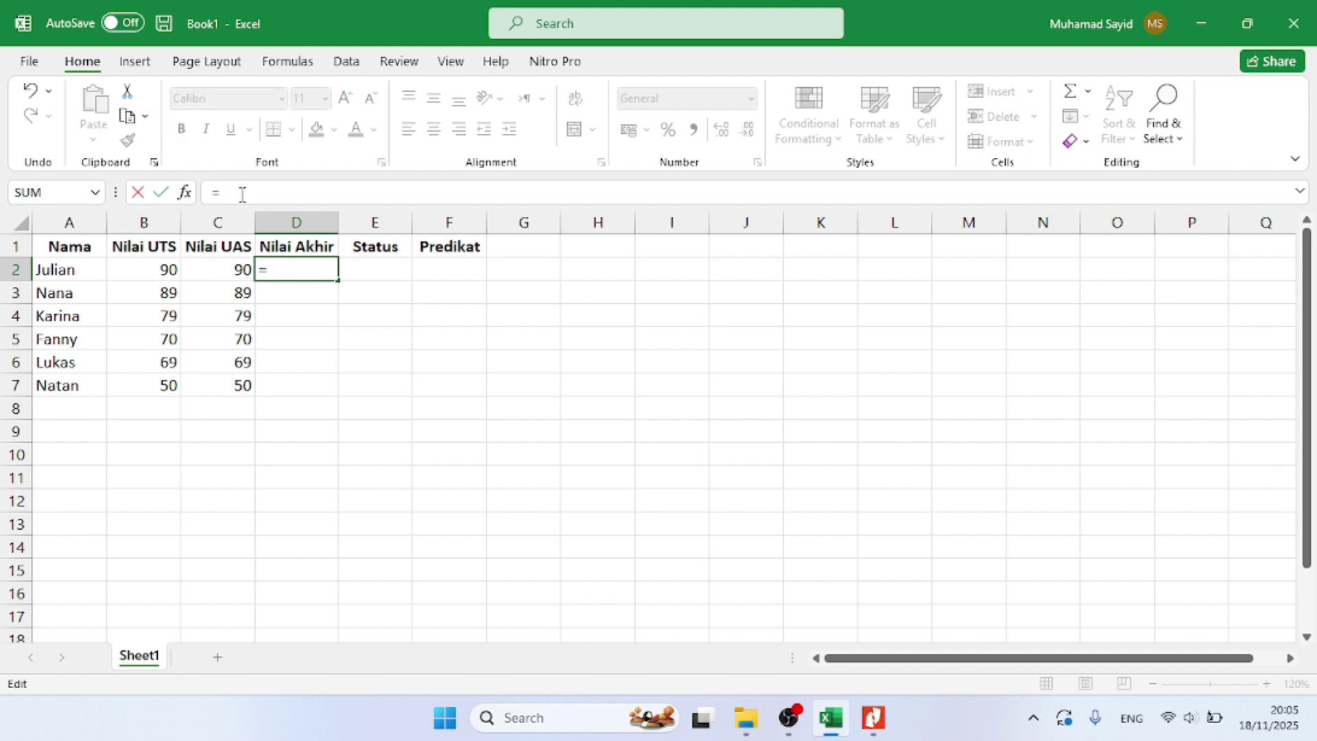
text(()
key(alt+Tab)
key(alt+Tab)
key(alt+Tab)
key(alt+Tab)
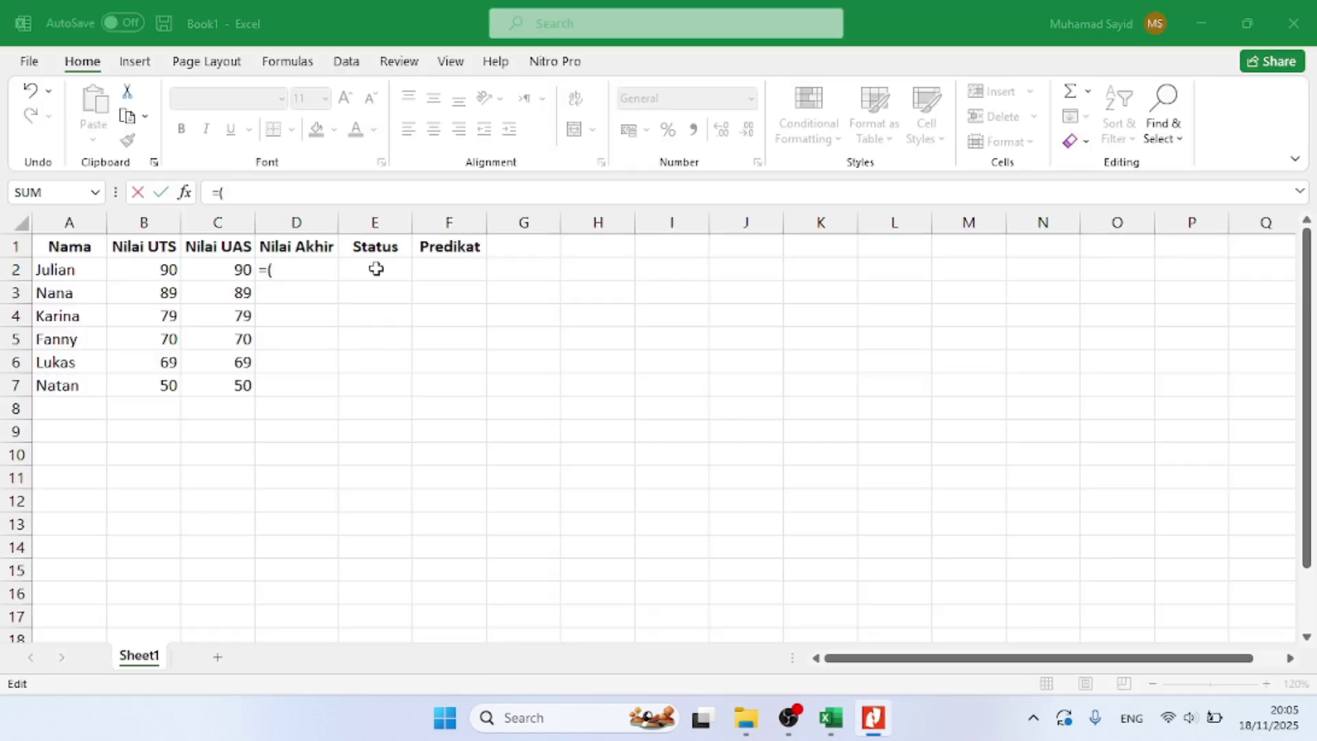
click(148, 268)
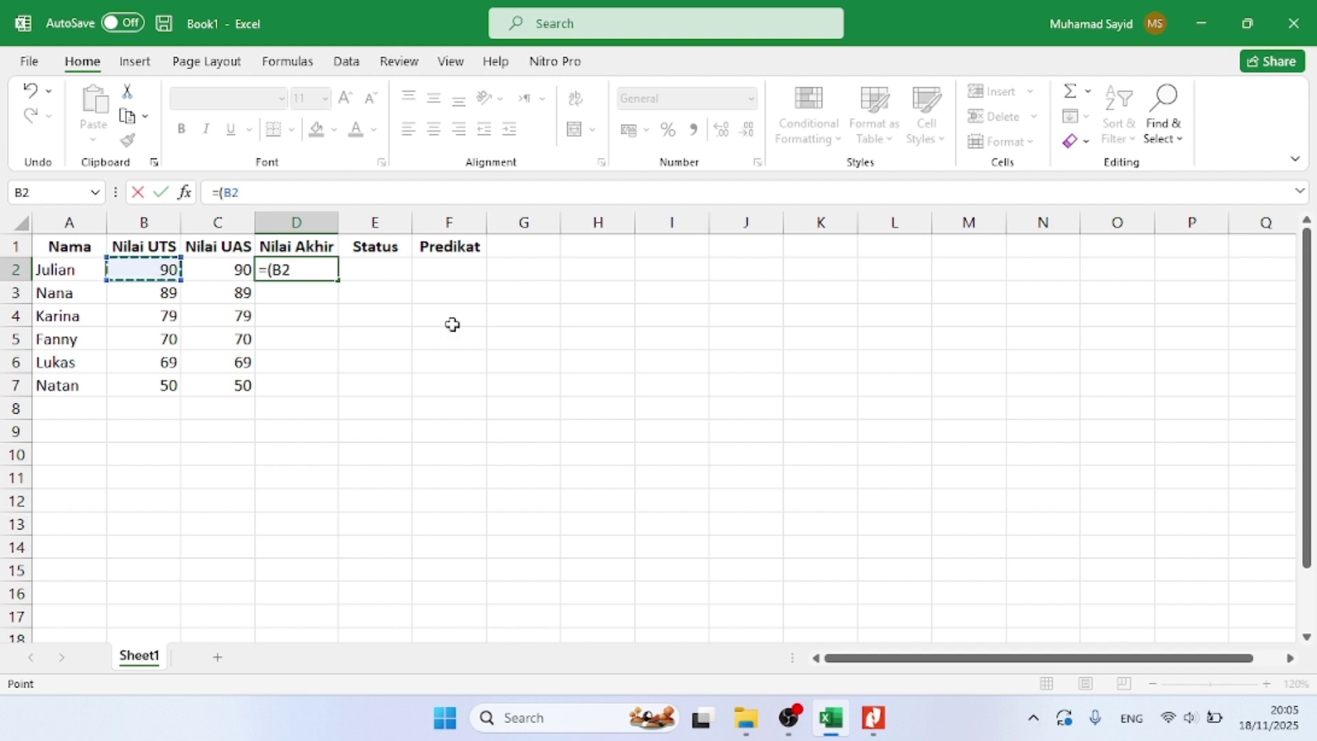
text(*40)
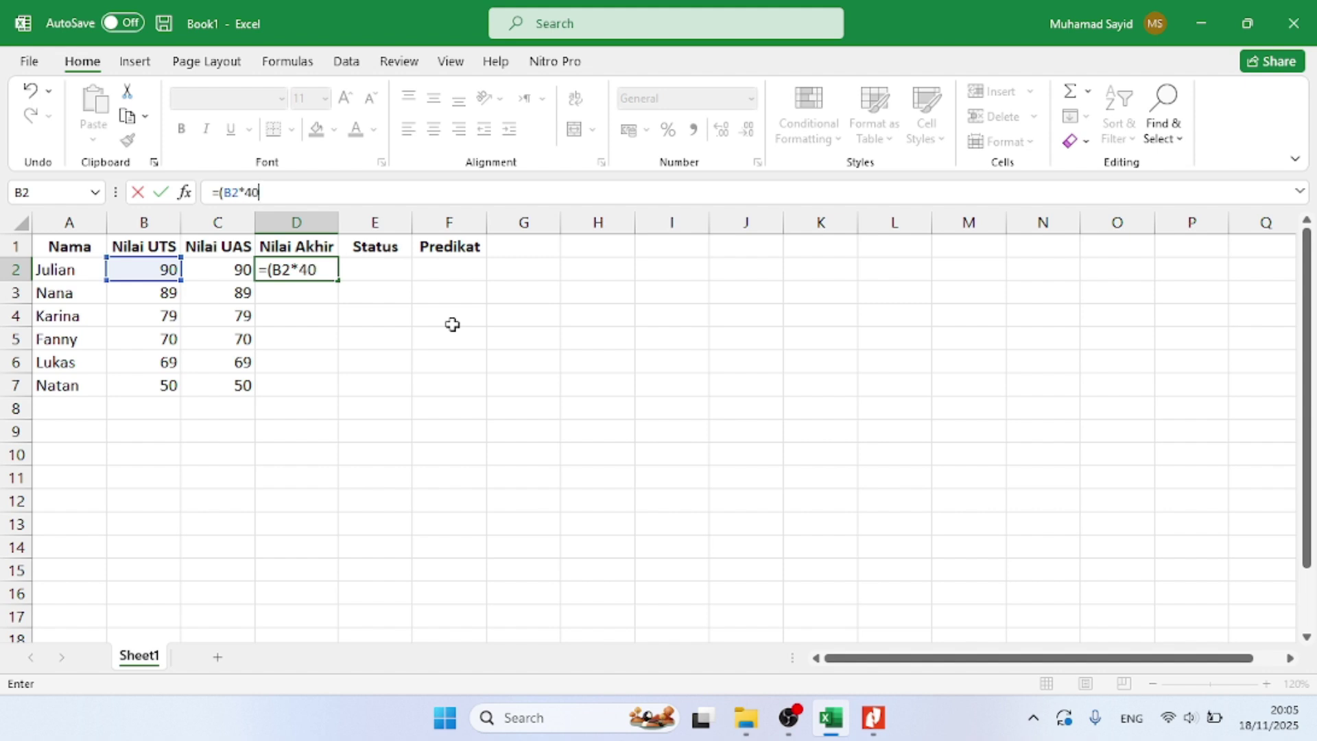
text(%)+()
click(236, 270)
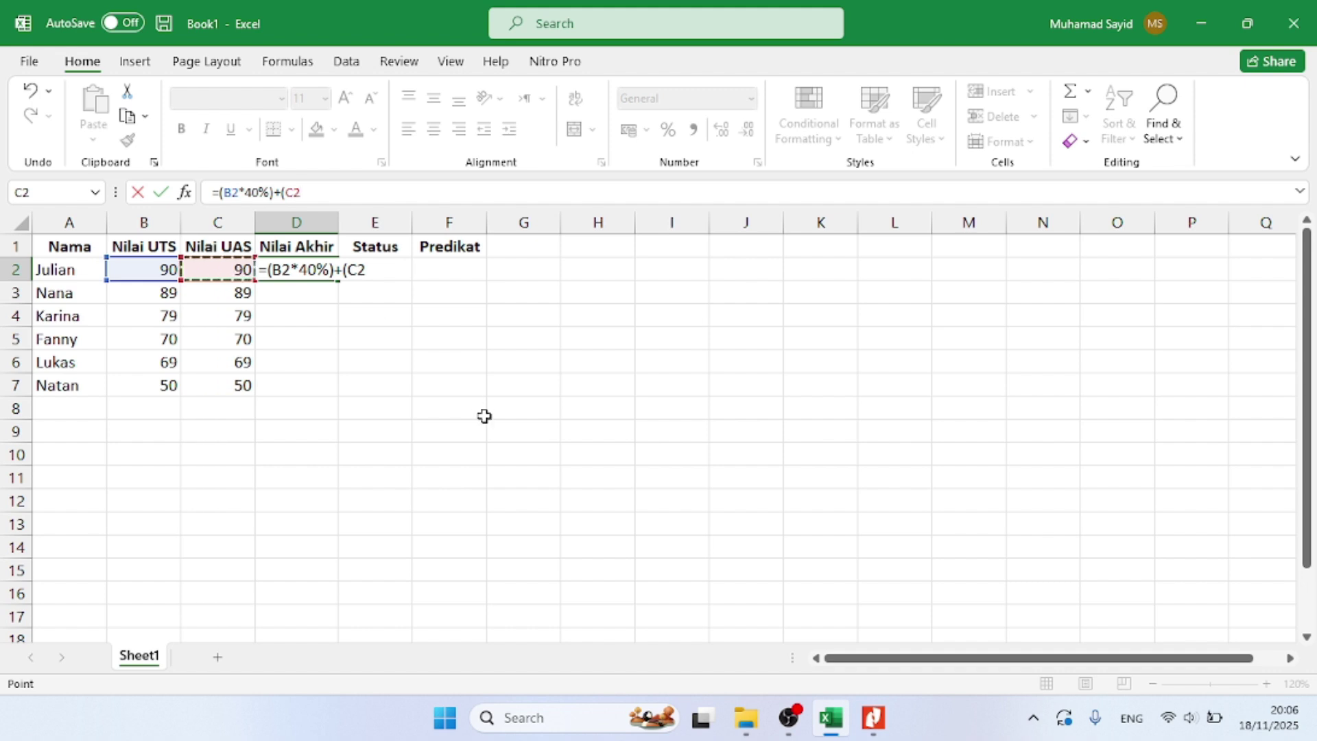
text(*60)
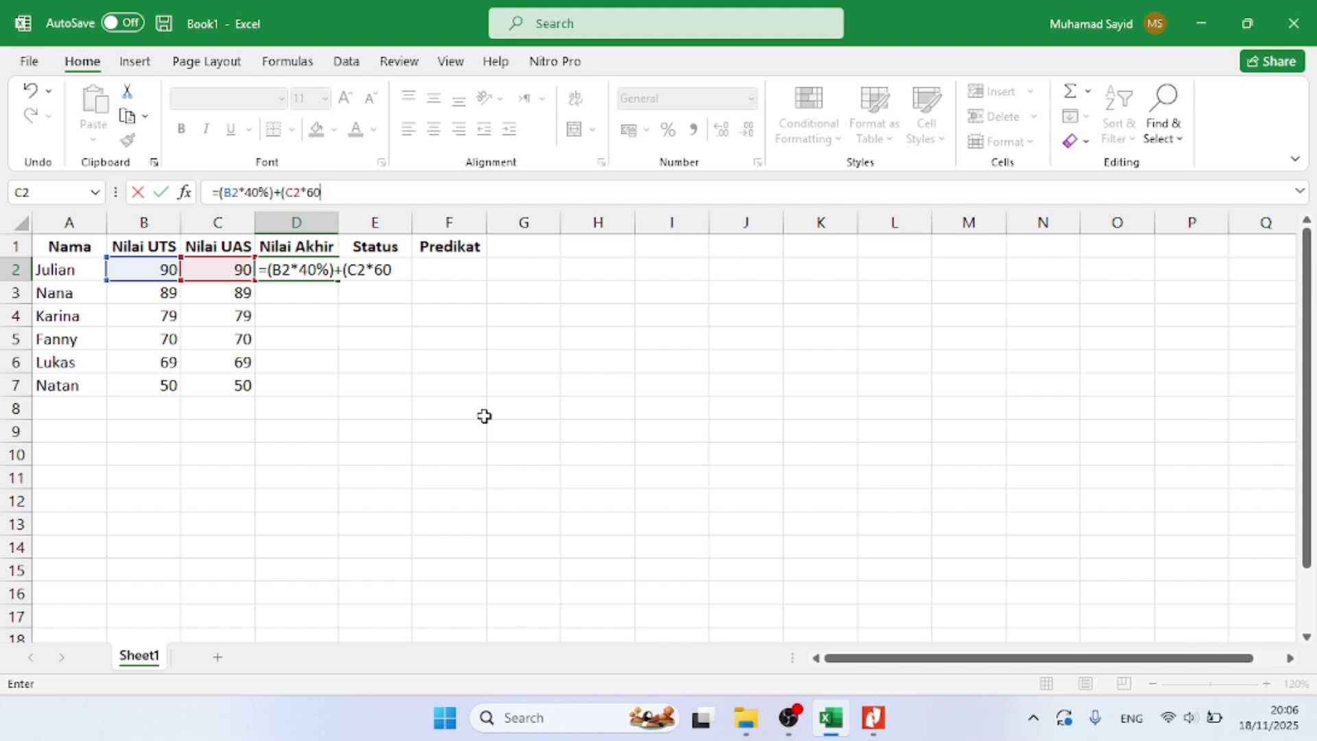
text(%))
key(Return)
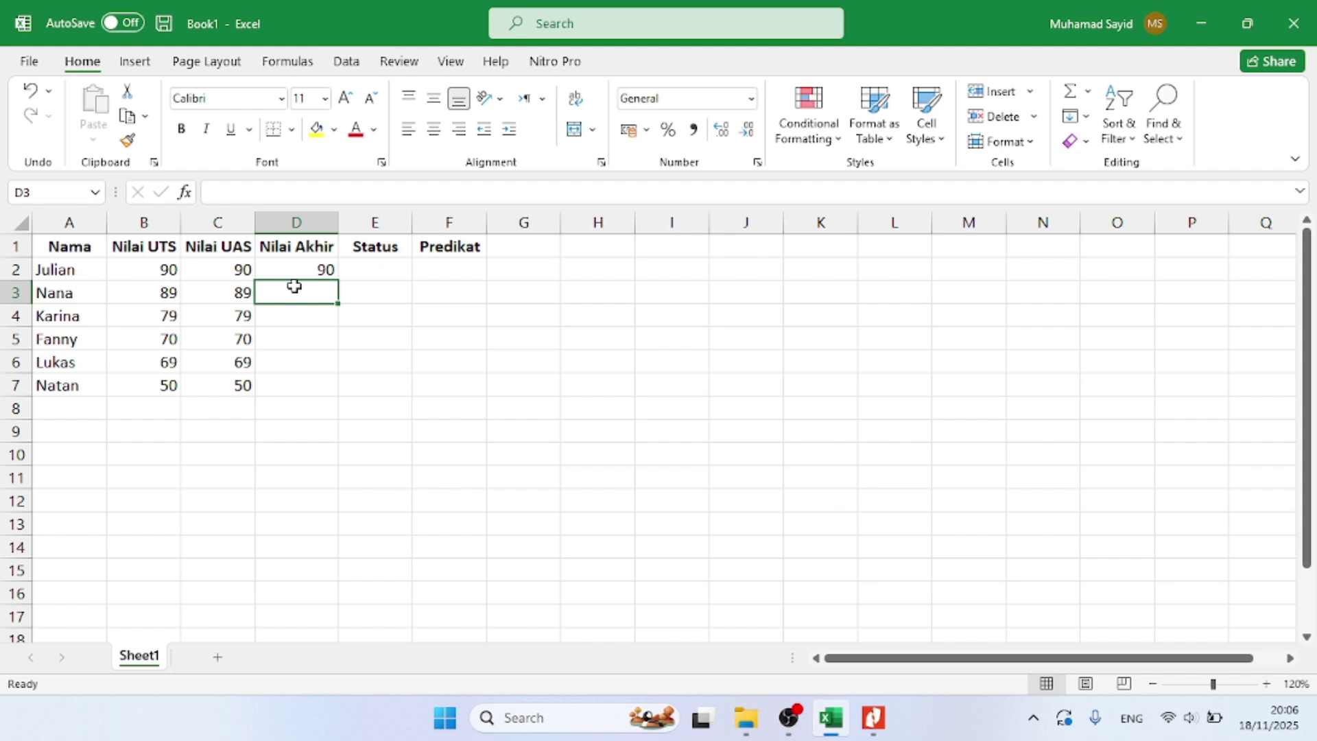
Fill the Nilai Akhir formula from D2 down to D7 and check the copied formulas in D3 and D4
click(323, 266)
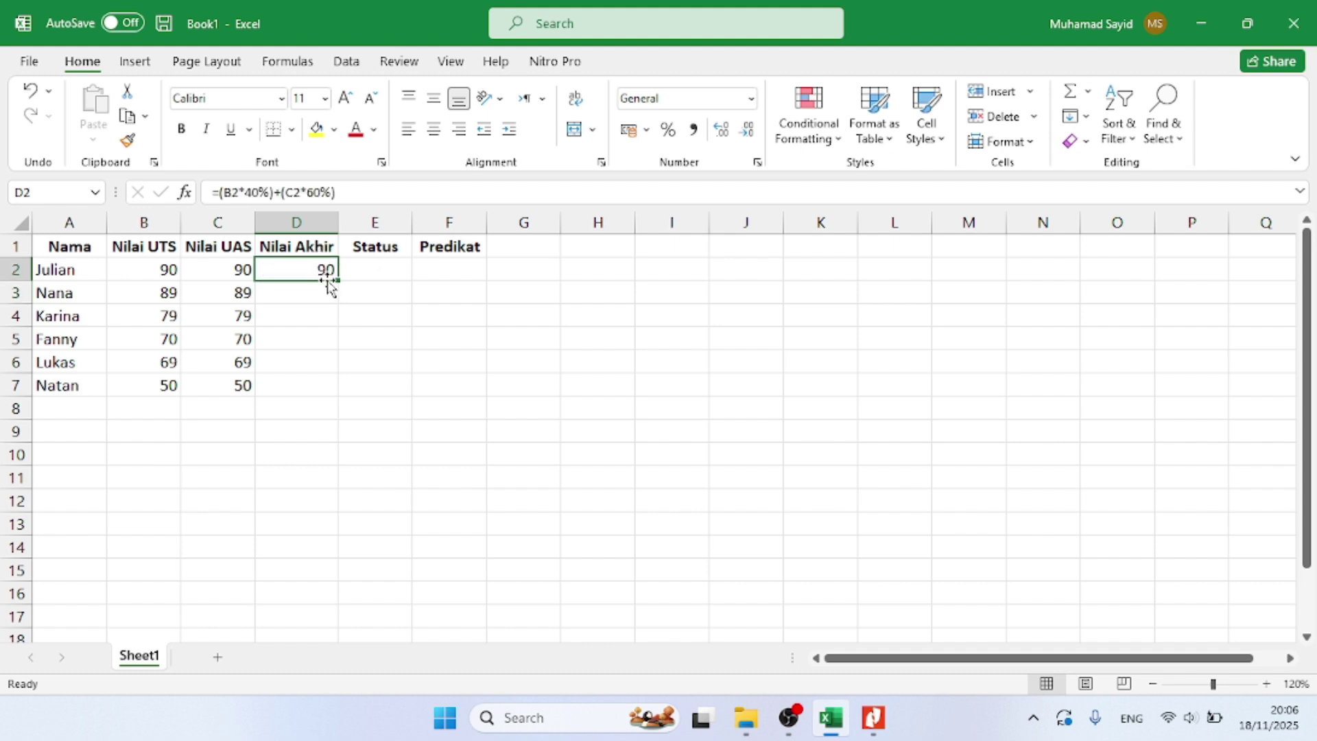
drag(338, 280, 329, 391)
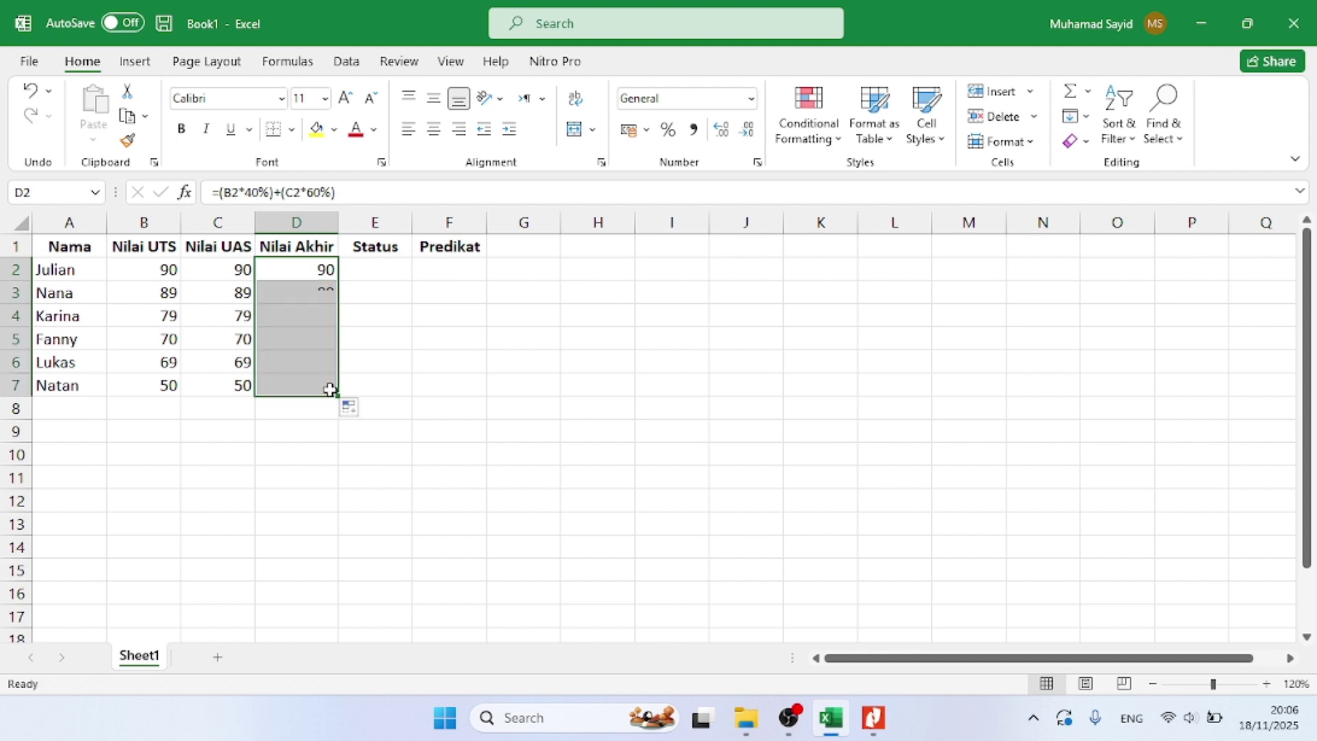
click(330, 293)
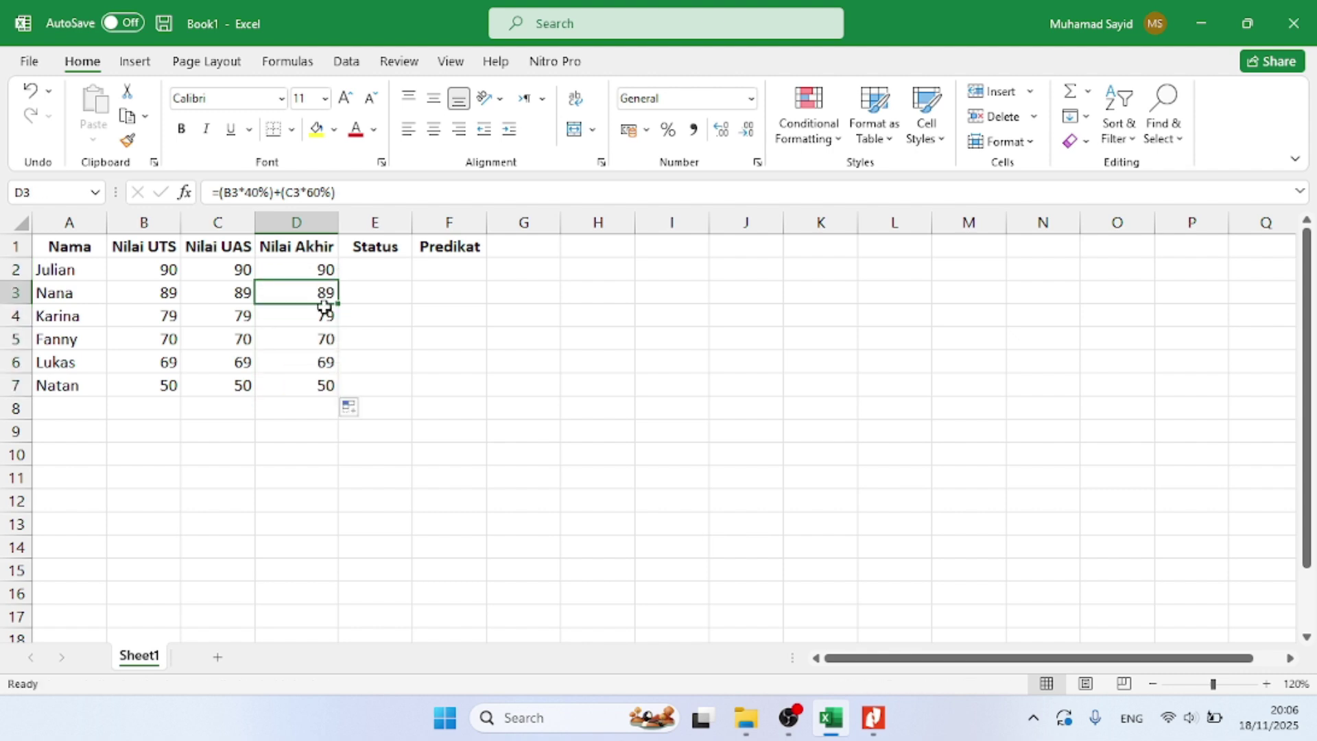
click(324, 316)
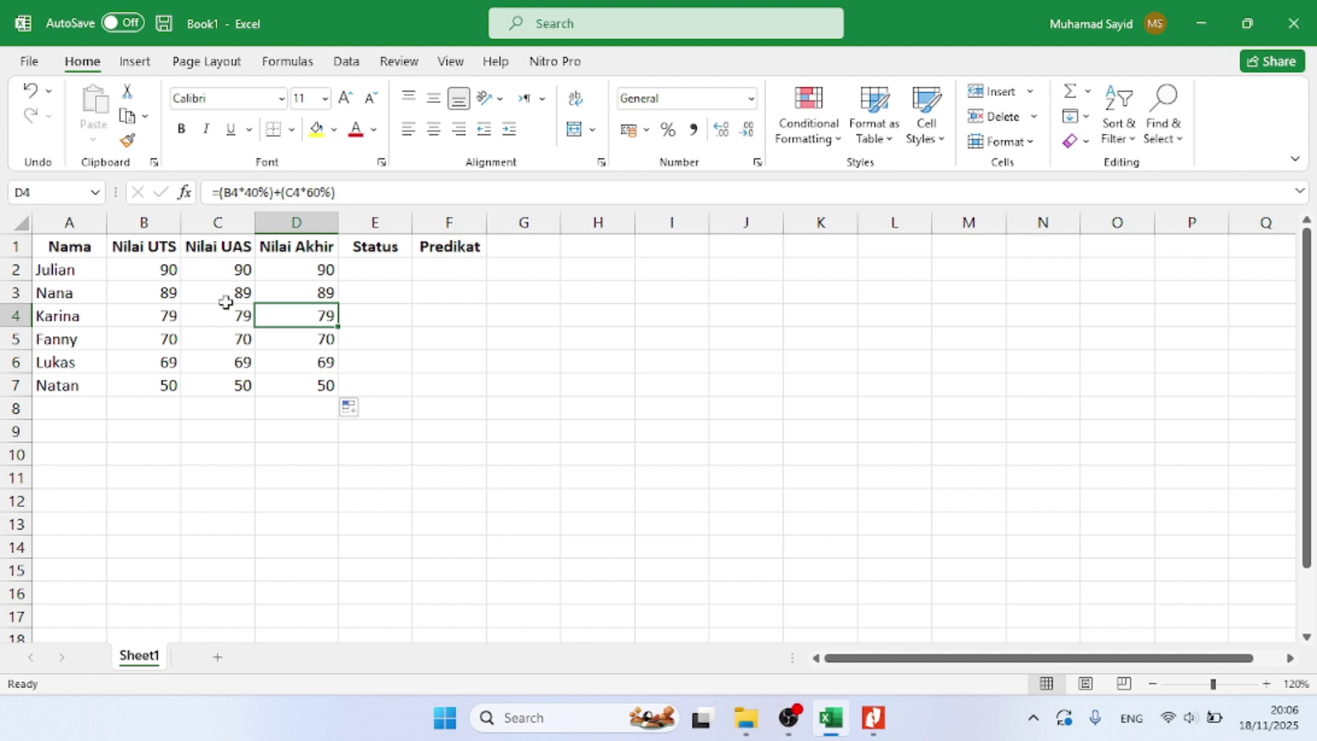
Change the Nilai UAS score in C2 to 95 to test the Nilai Akhir formula
click(227, 269)
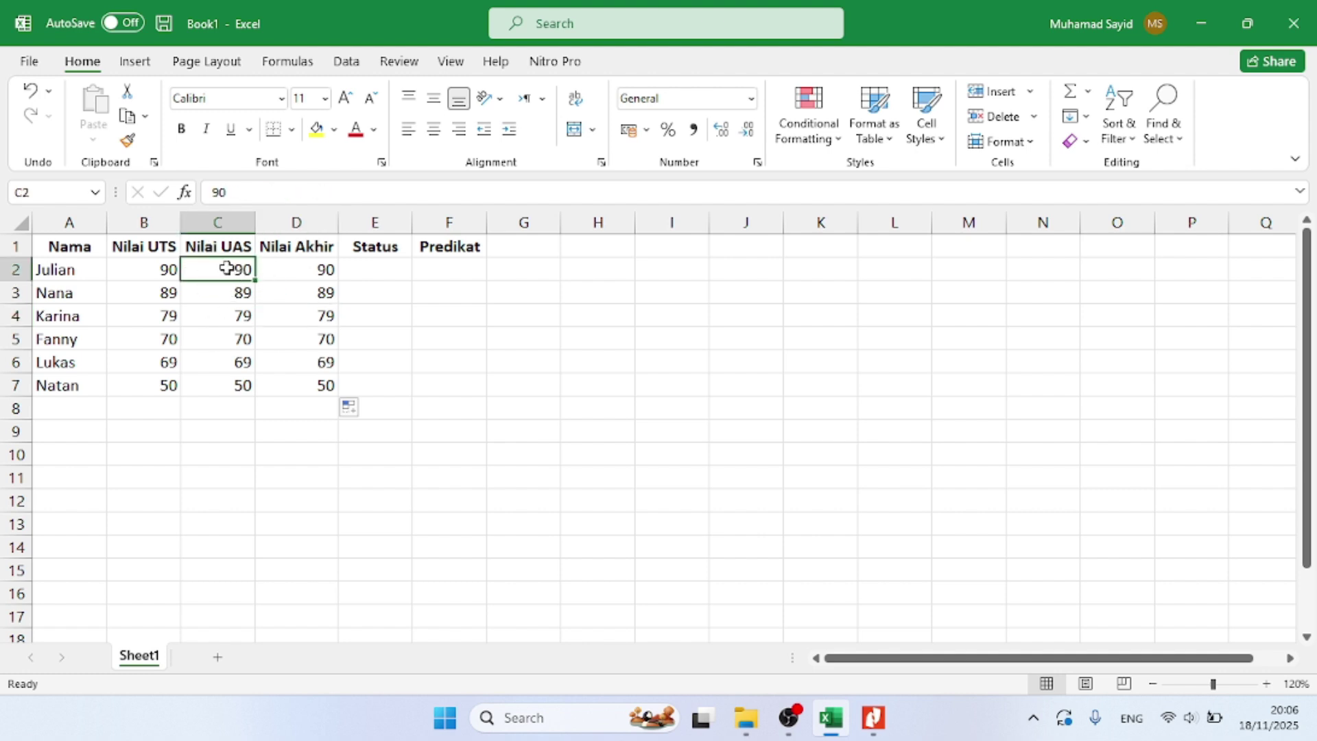
double_click(226, 268)
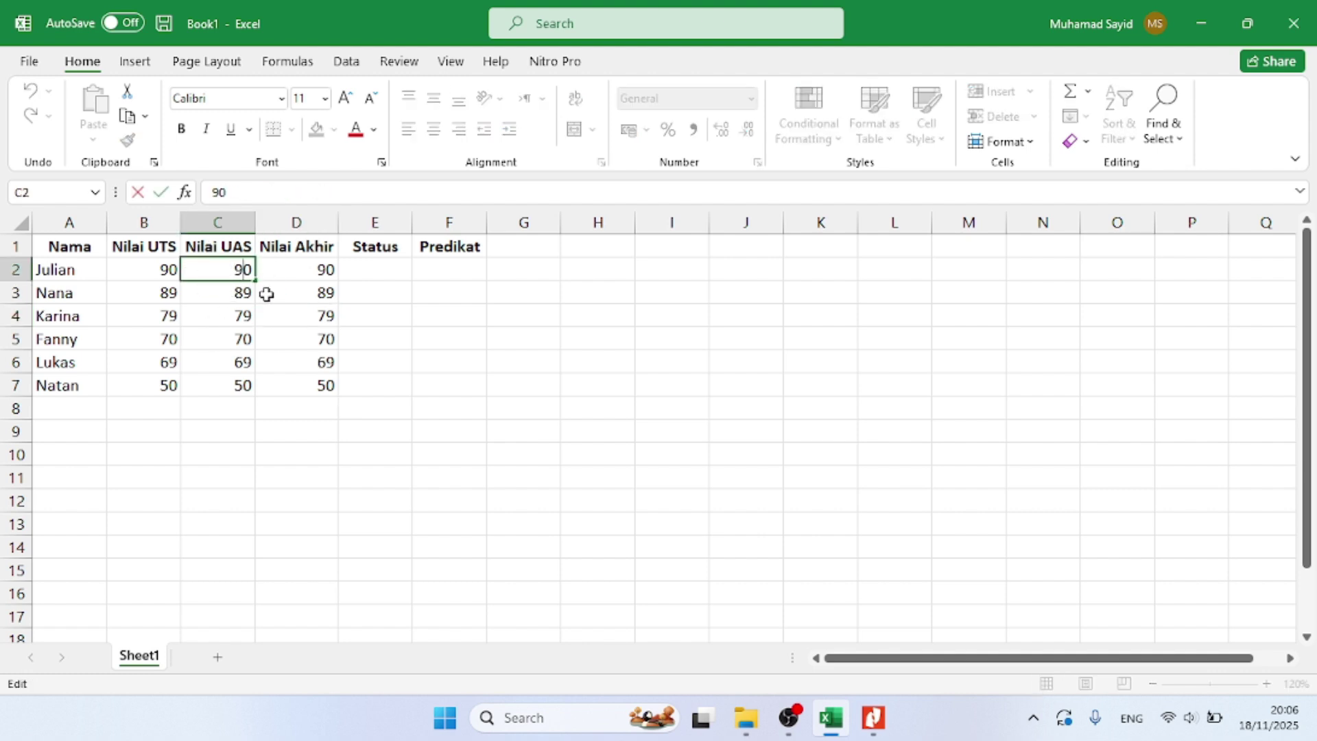
key(BackSpace)
text(5)
key(Return)
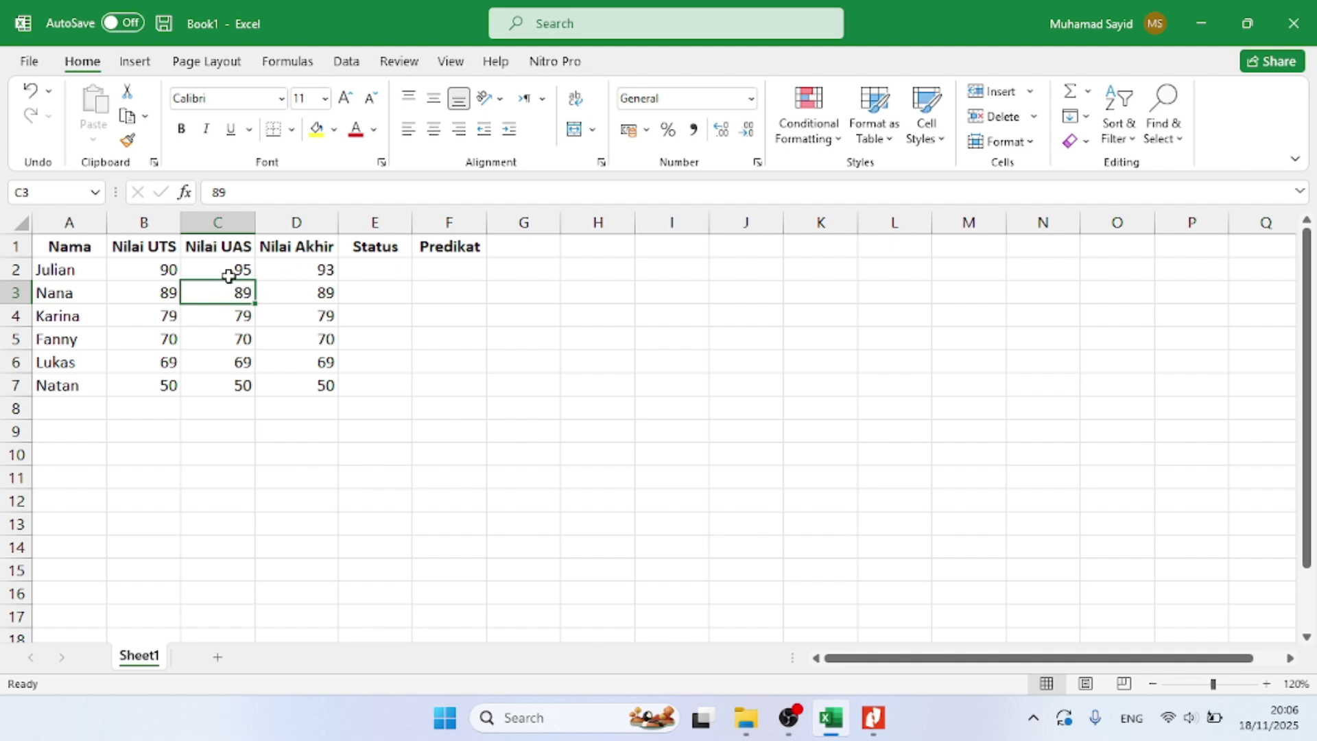
Select E2 under Status and reread the PDF exercise's rule for Status before returning to the Excel table
click(367, 266)
key(alt+Tab)
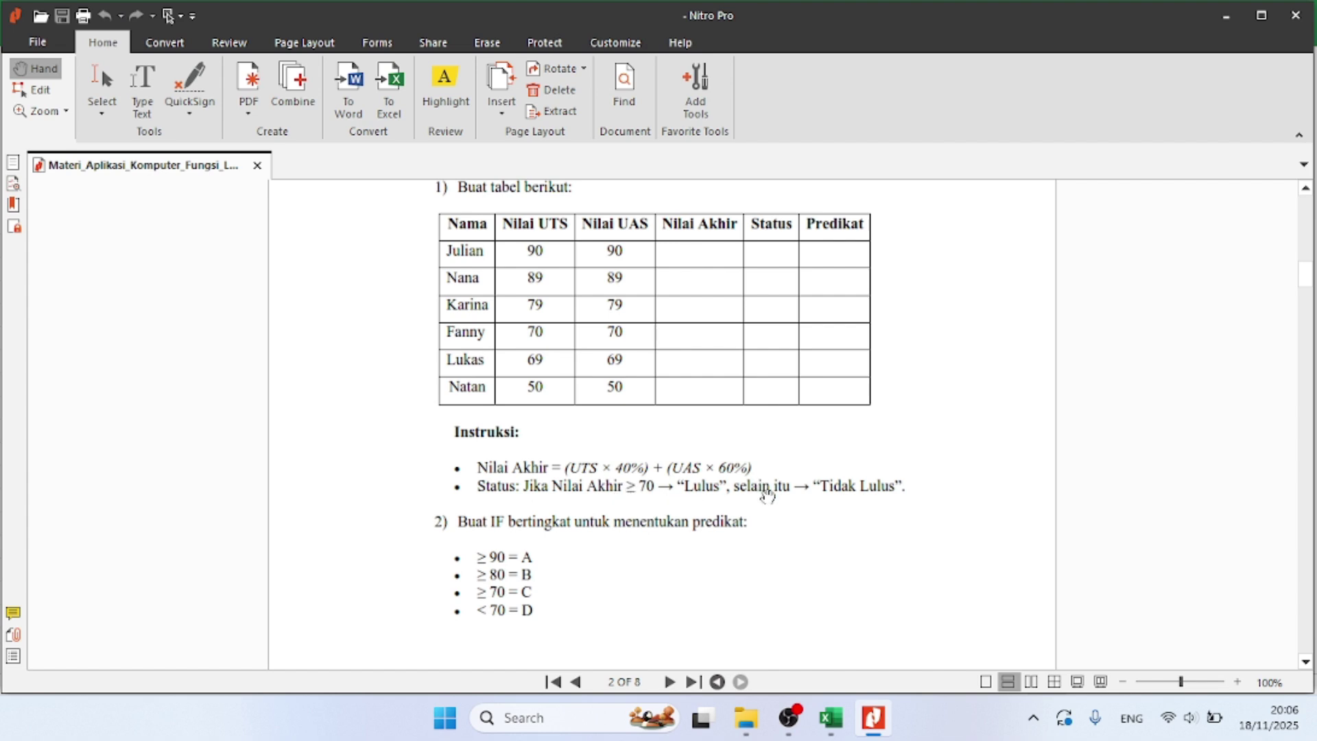
key(alt+Tab)
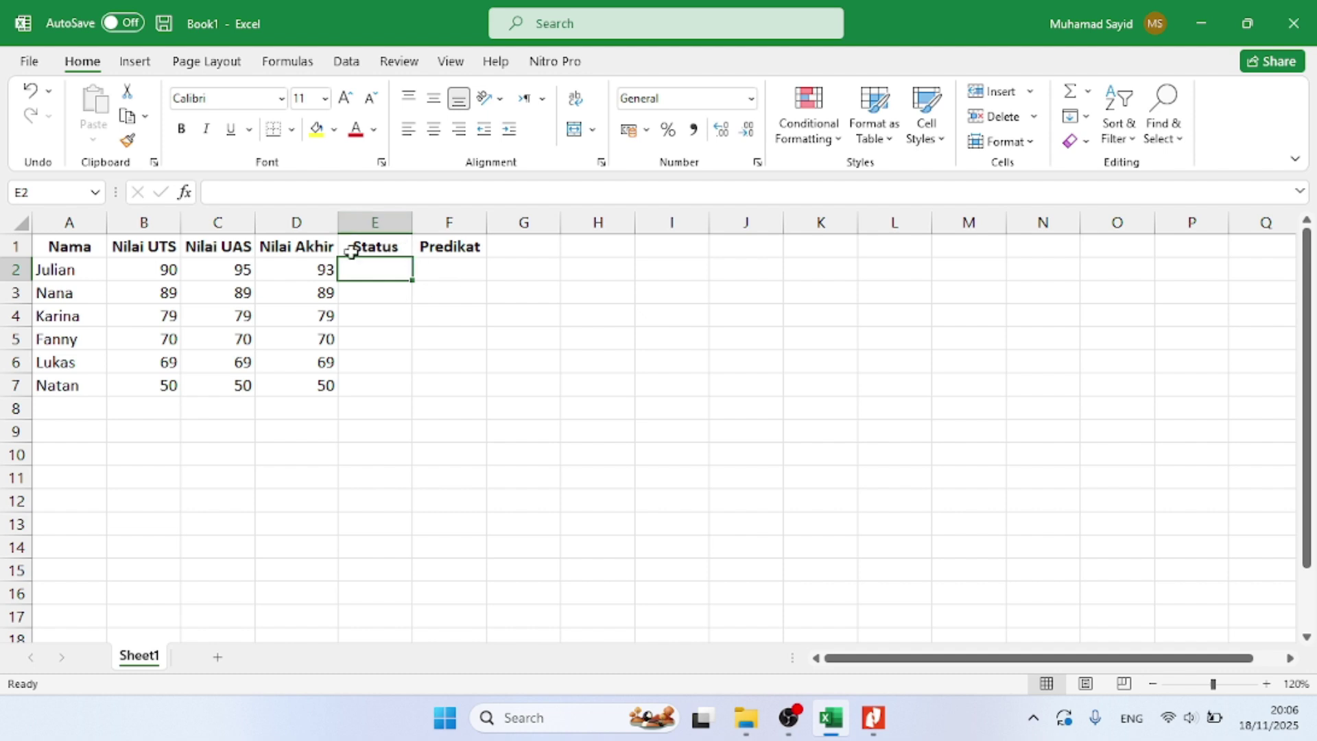
click(255, 194)
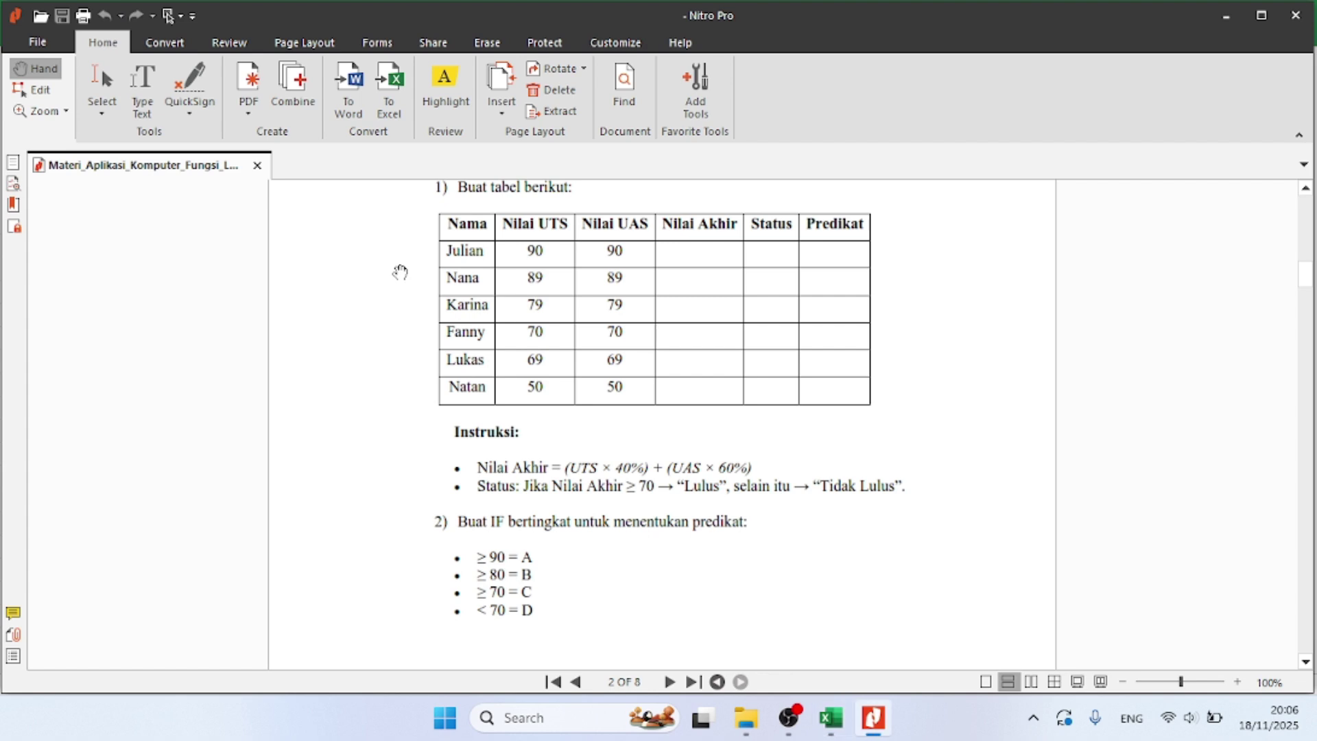
key(alt+Tab)
Determine Status in E2 from Nilai Akhir with the formula =IF(D2>=70;"Lulus";"Tidak Lulus")
double_click(395, 267)
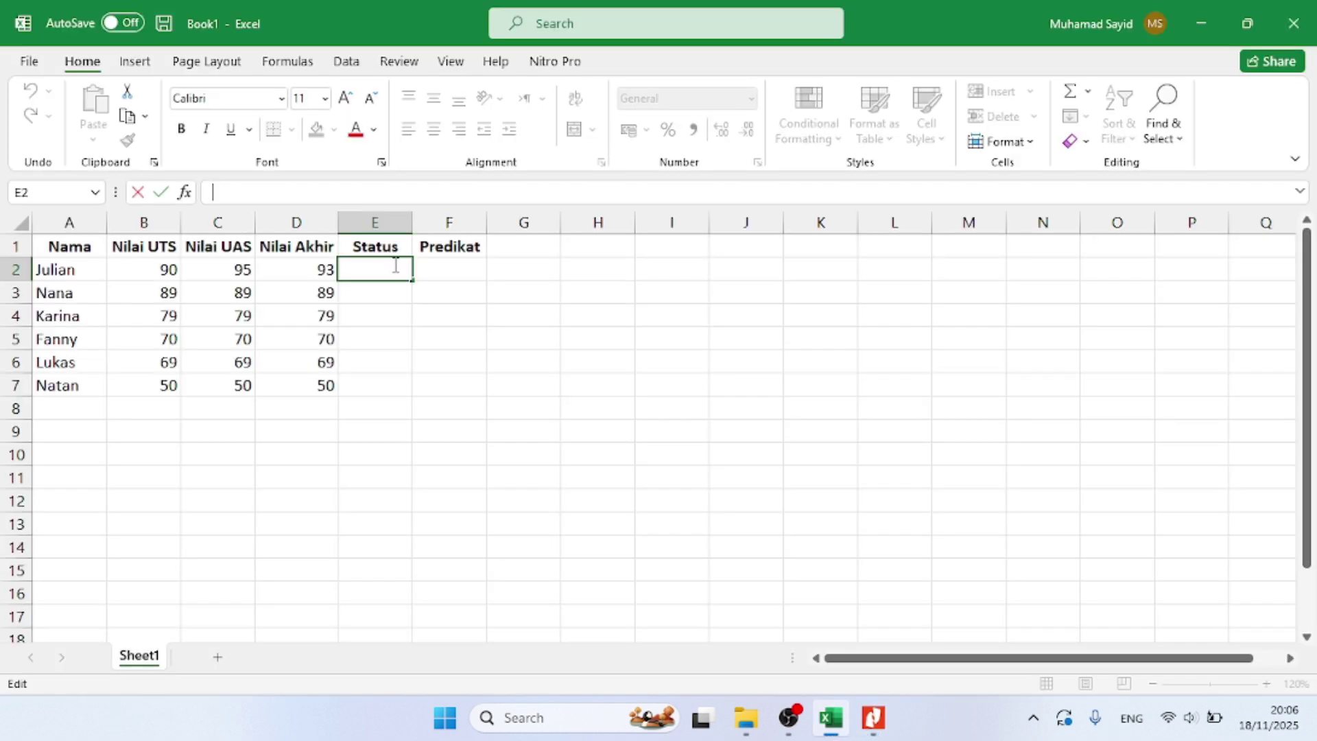
text(=)
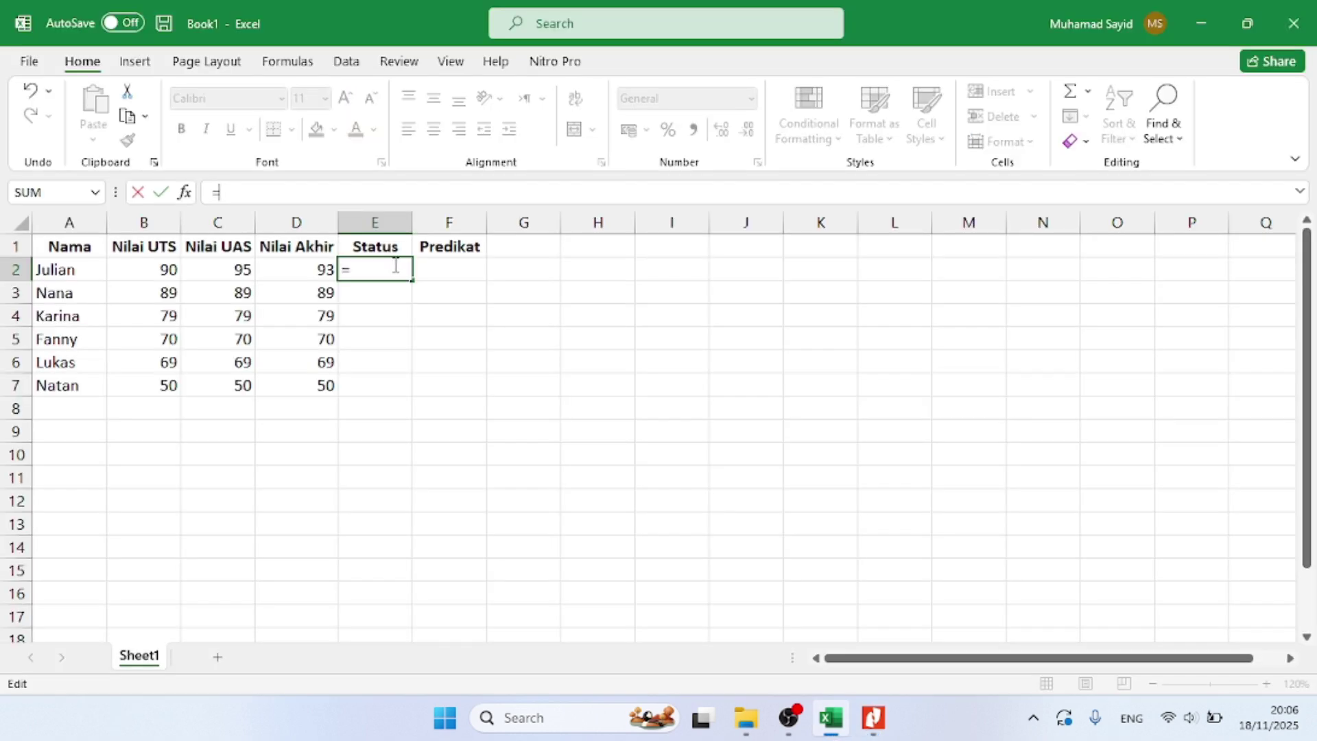
text(IF()
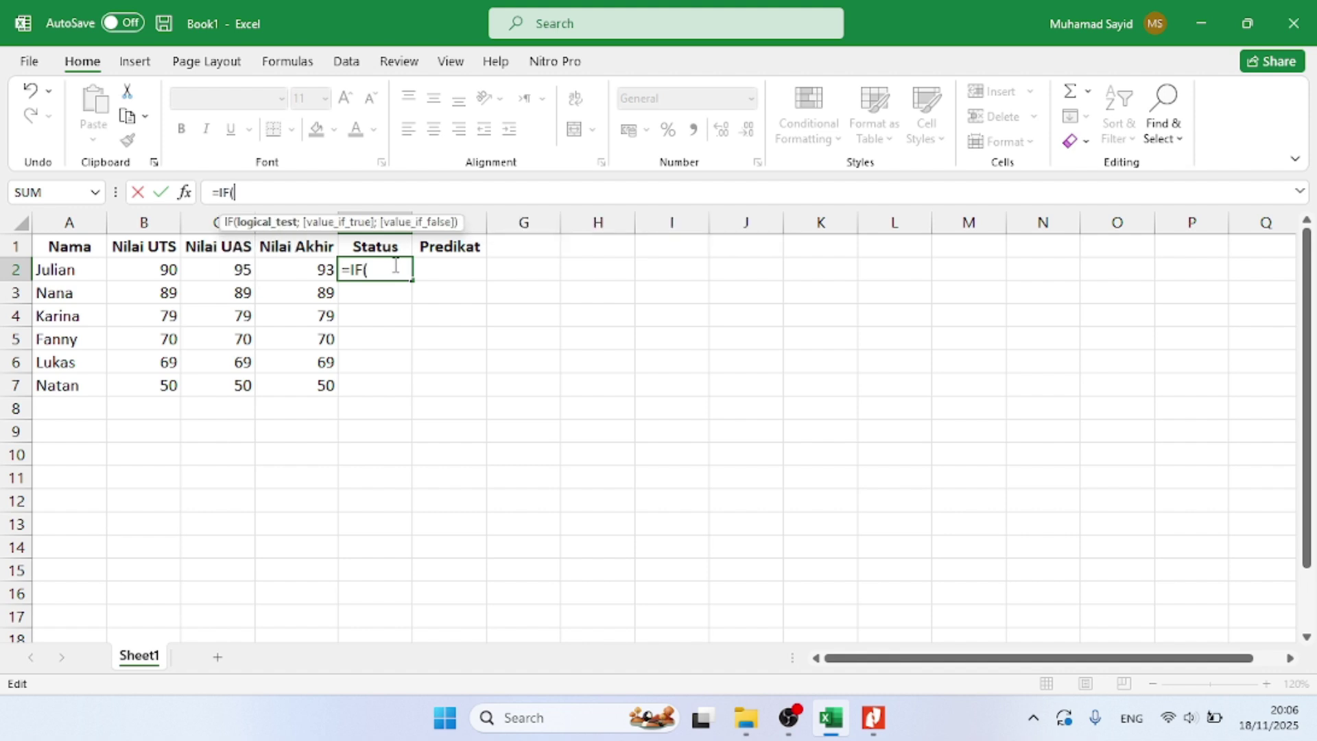
click(312, 268)
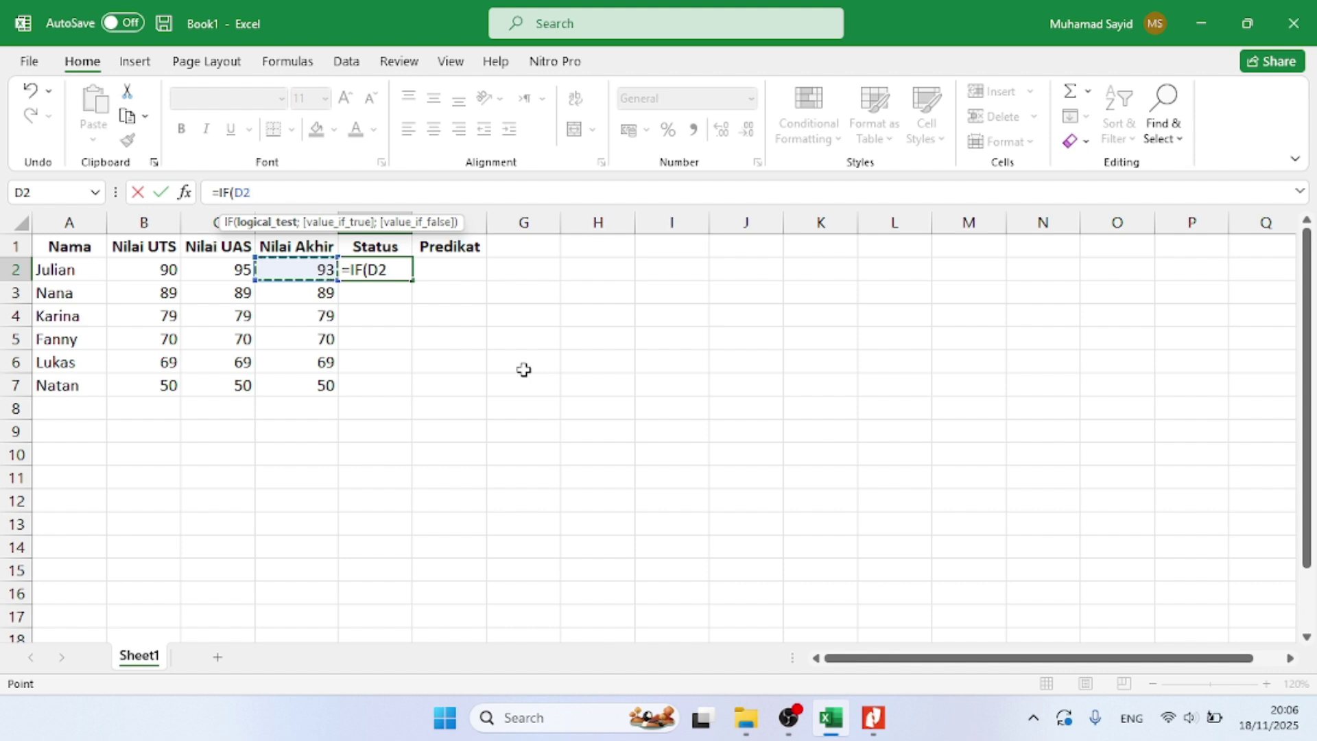
text(>=70)
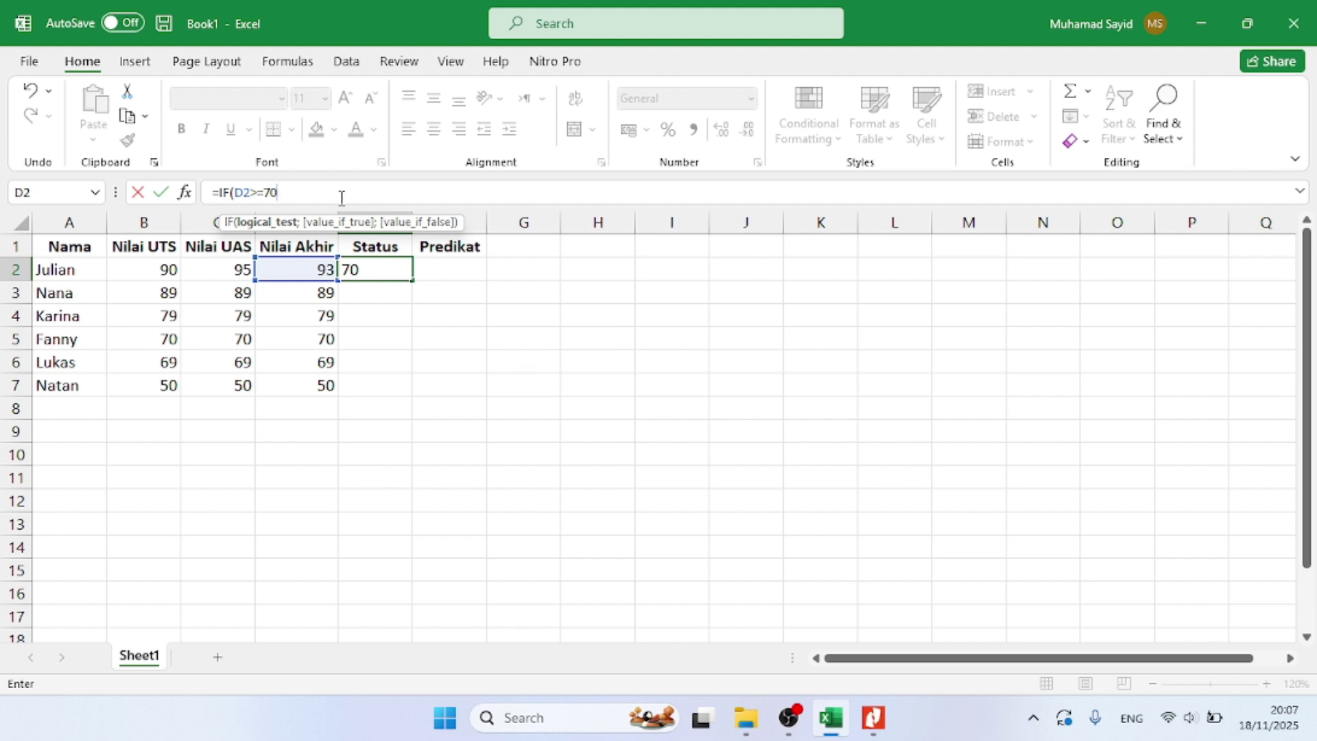
text(;)
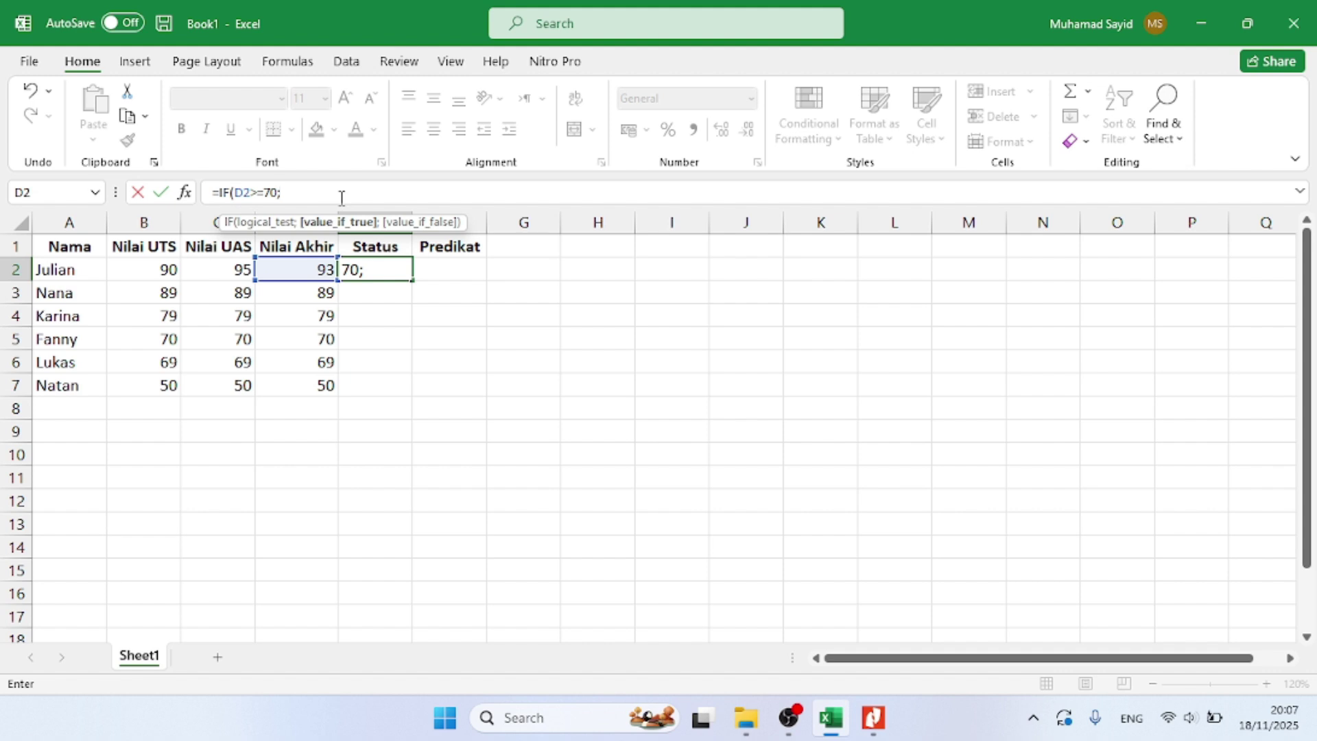
text("Lulus";")
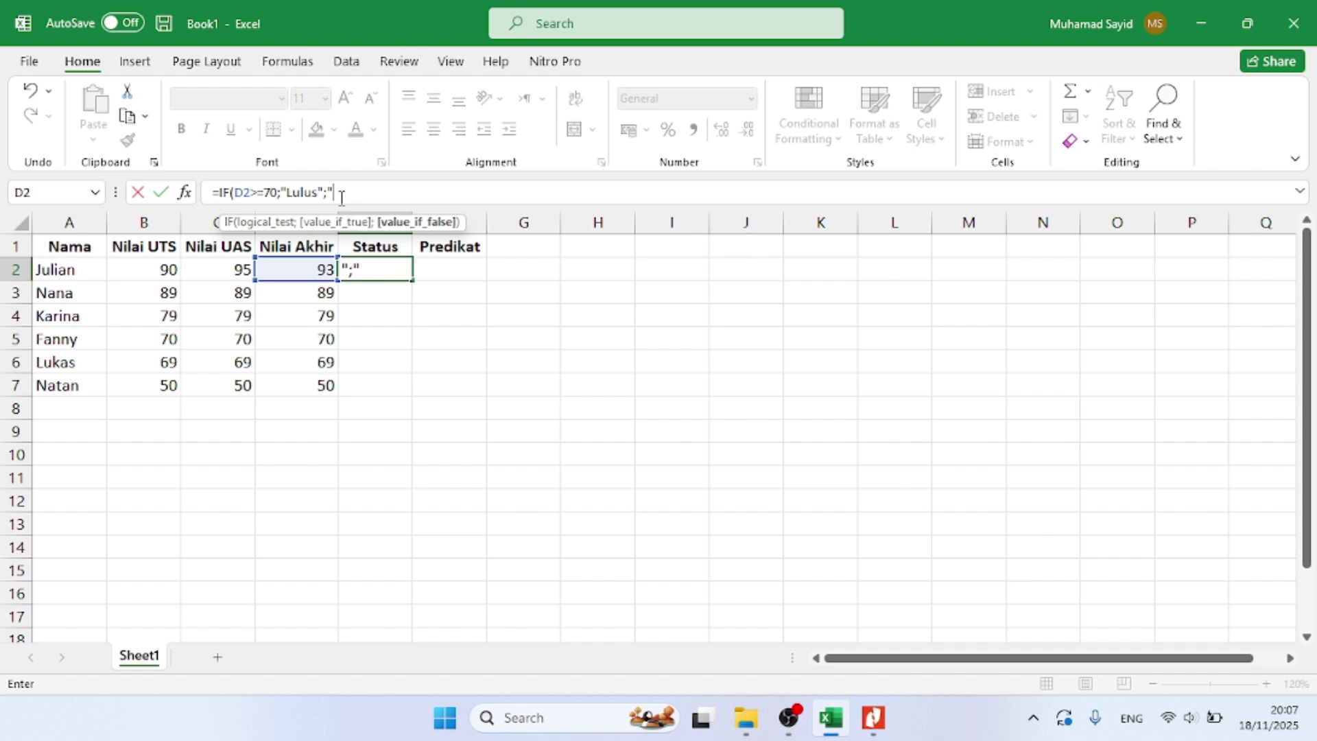
text(Tidak Lulus)
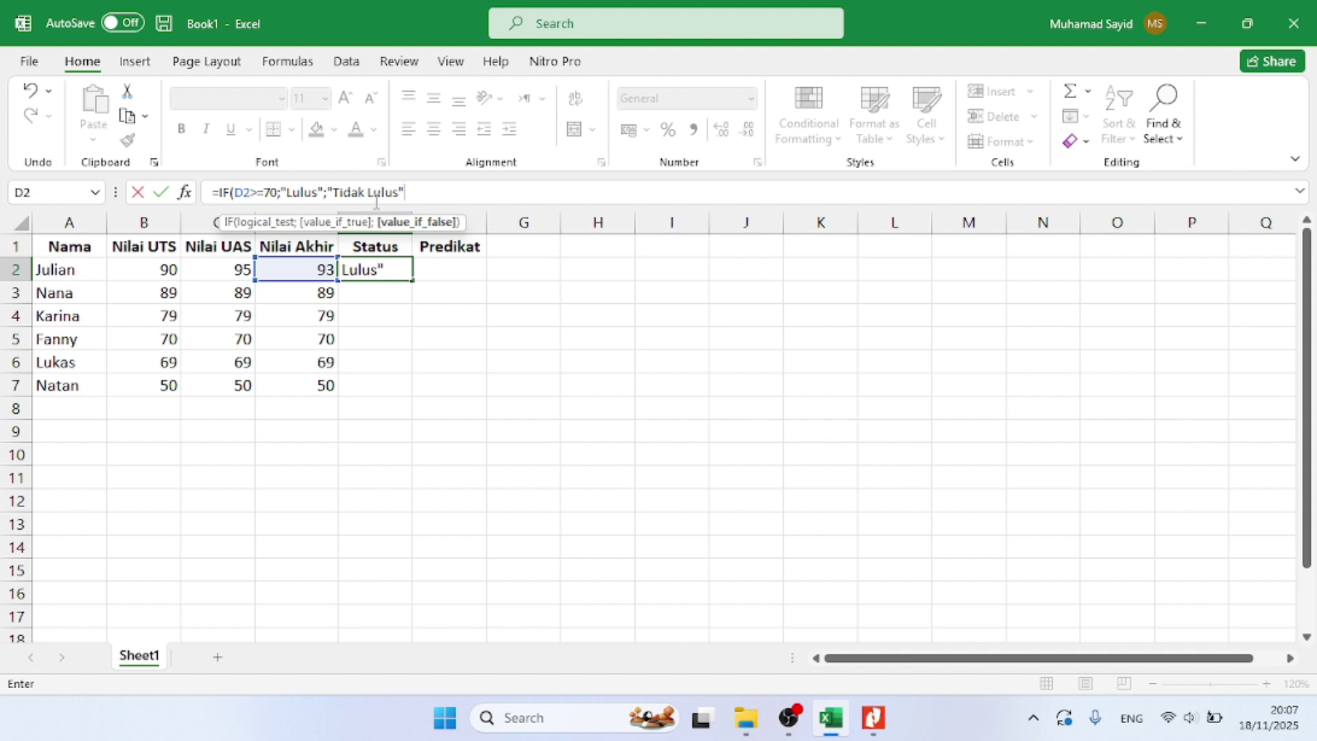
text("))
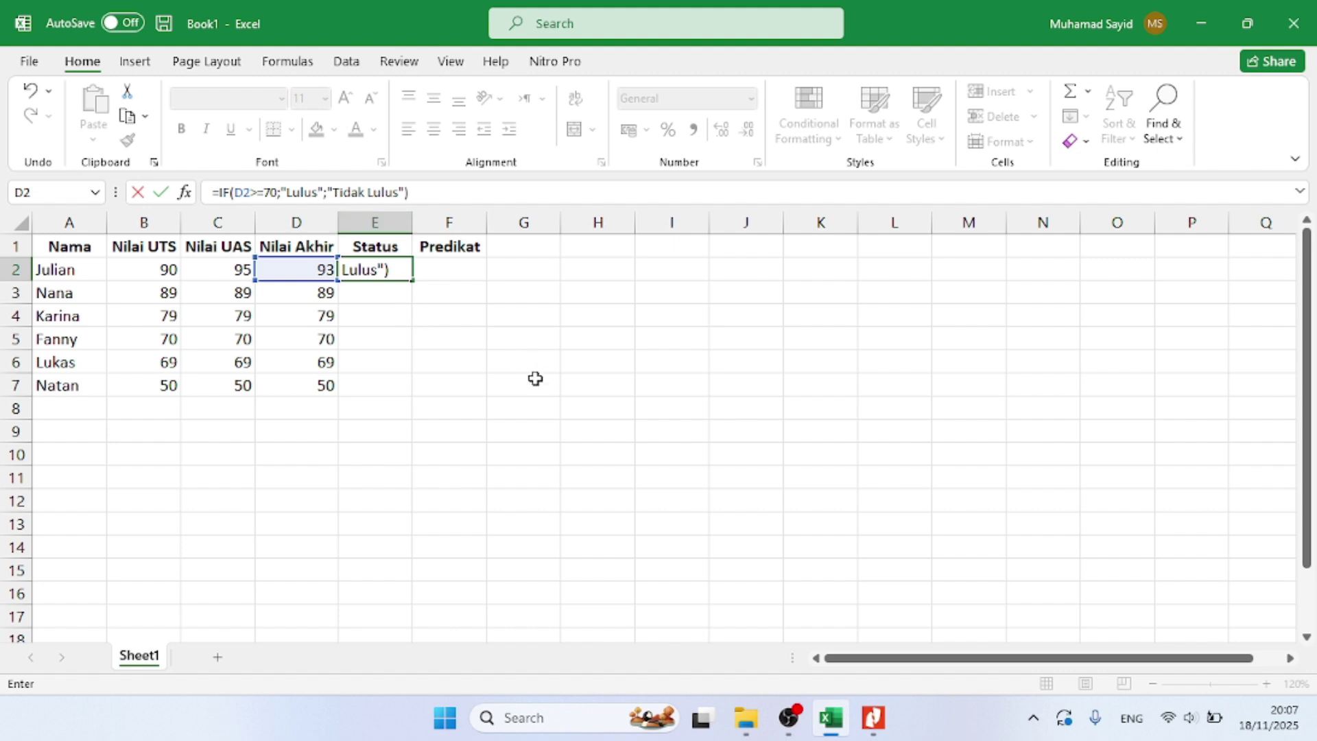
key(Return)
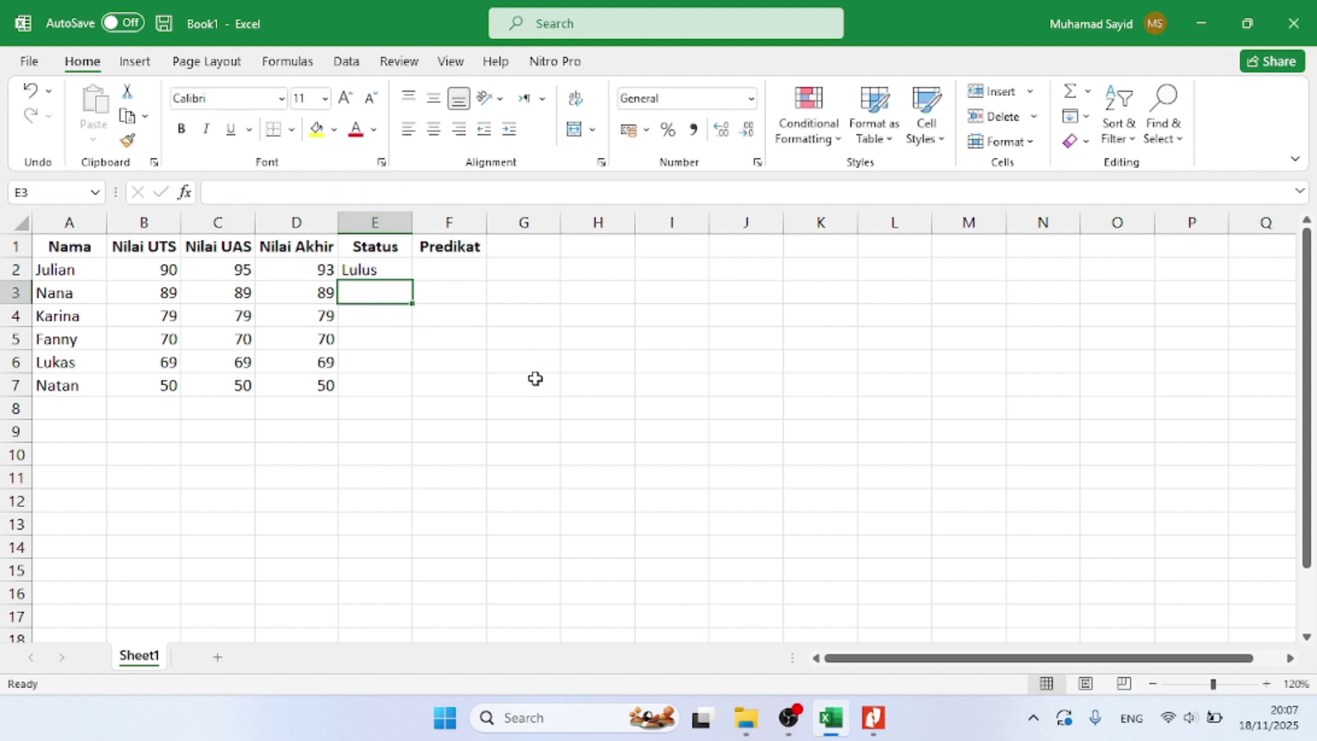
Fill the Status formula from E2 down to E7 and widen column E to fit the longest status text
click(382, 270)
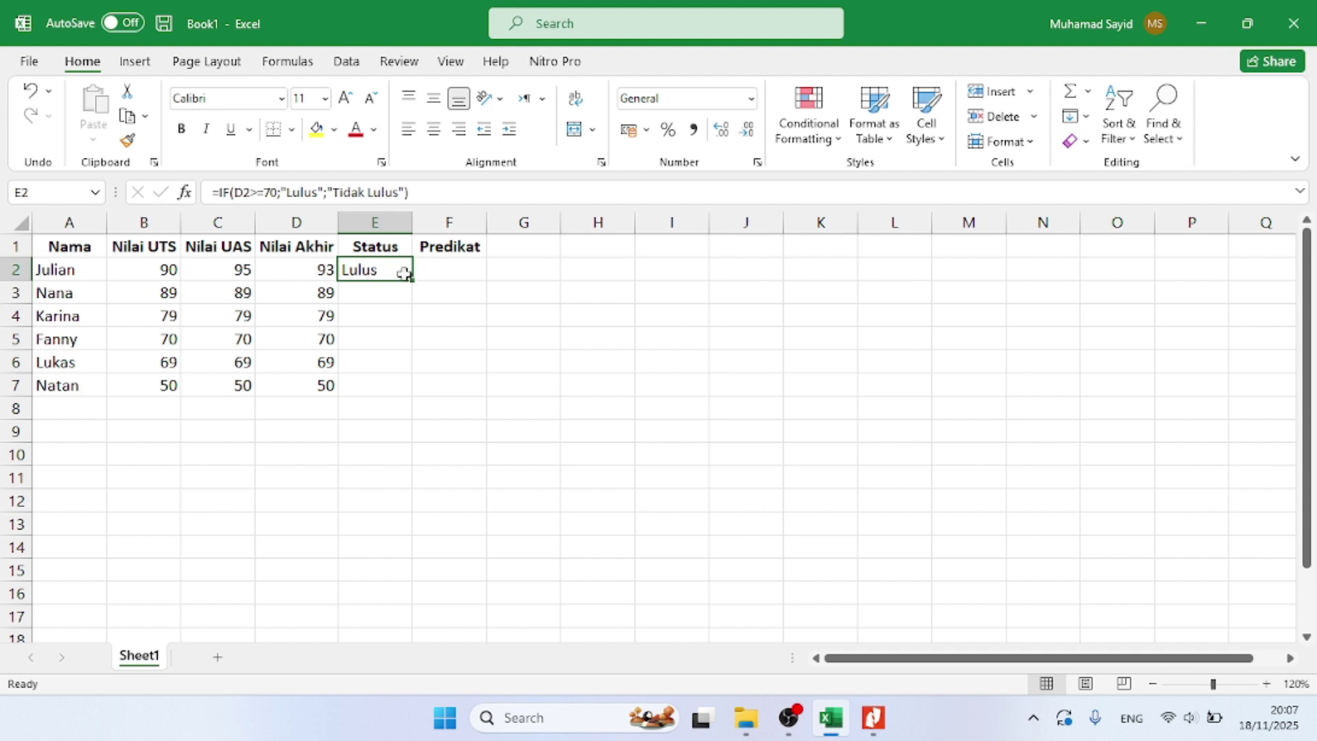
drag(410, 279, 409, 388)
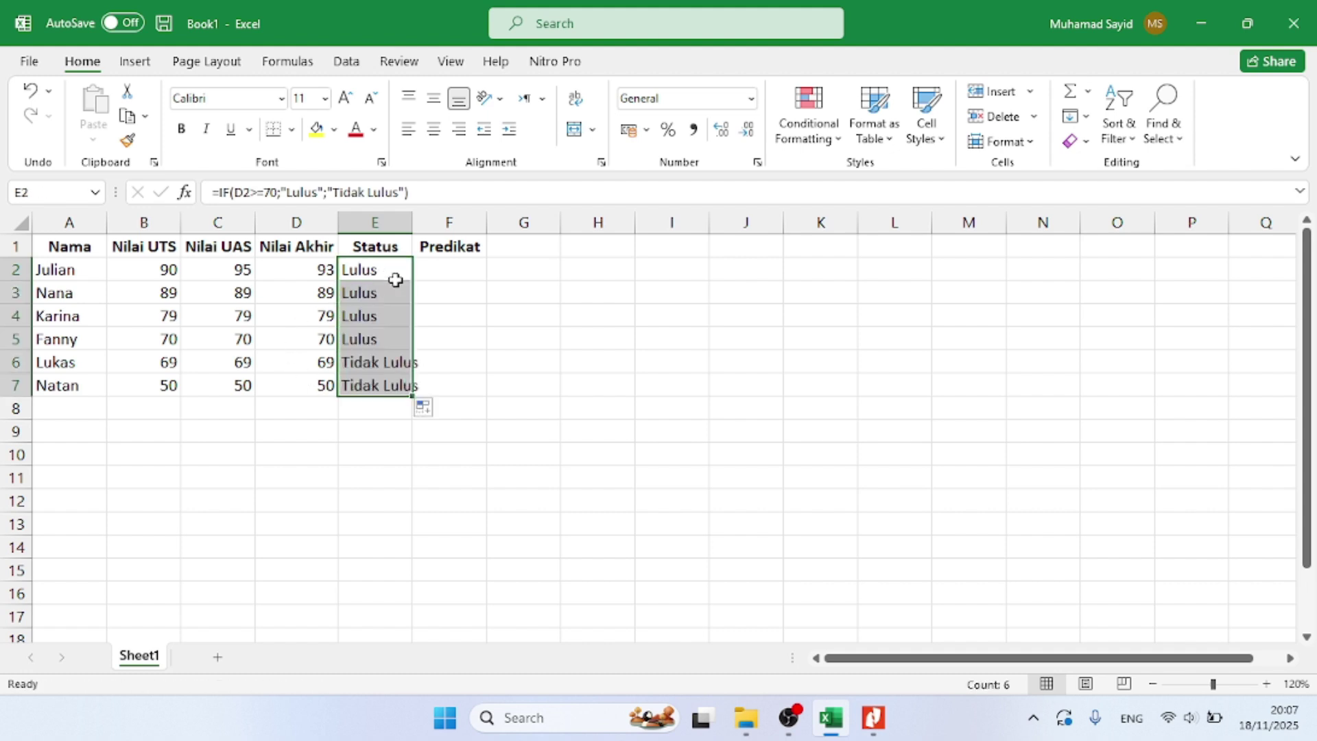
drag(411, 227, 424, 226)
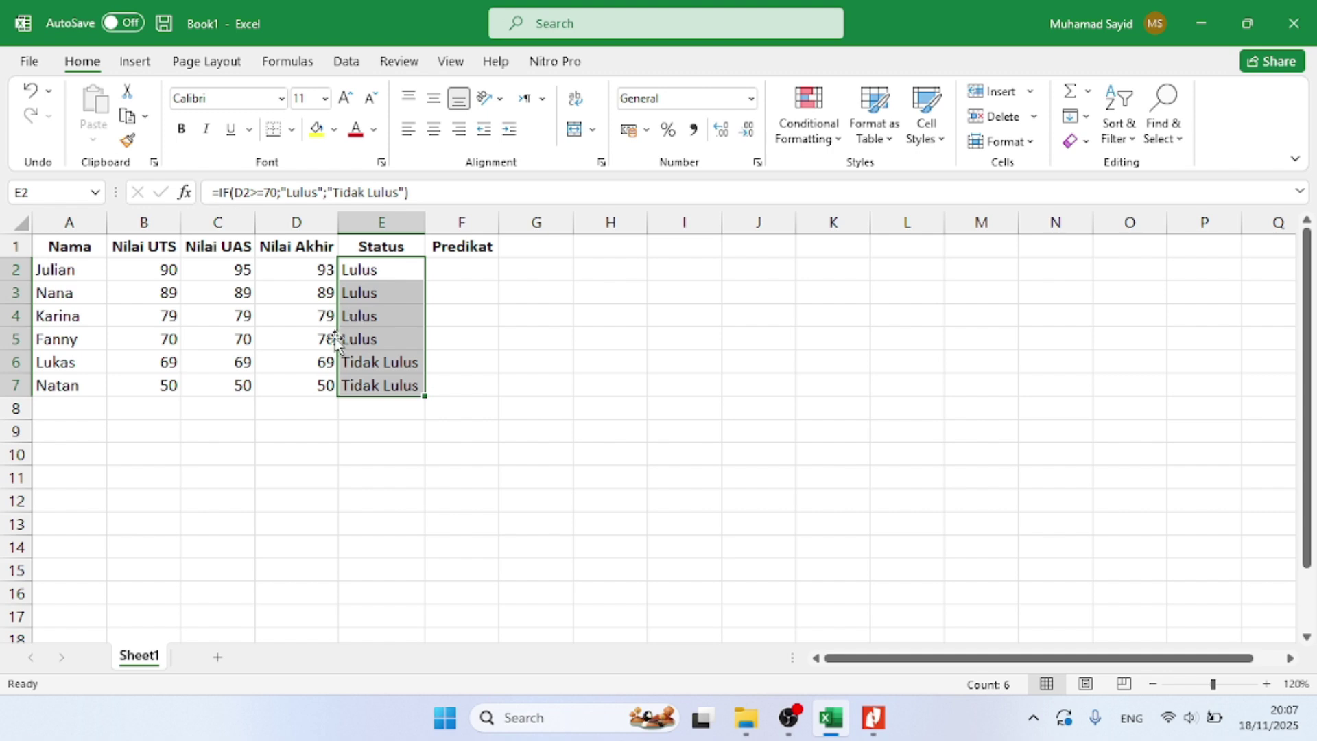
click(320, 384)
Switch from the PDF back to Excel and enter the nested formula =IF(D2>=90;"A";IF(D2>=80;"B";IF(D2>=70;"C";"D"))) in F2 under Predikat
click(453, 269)
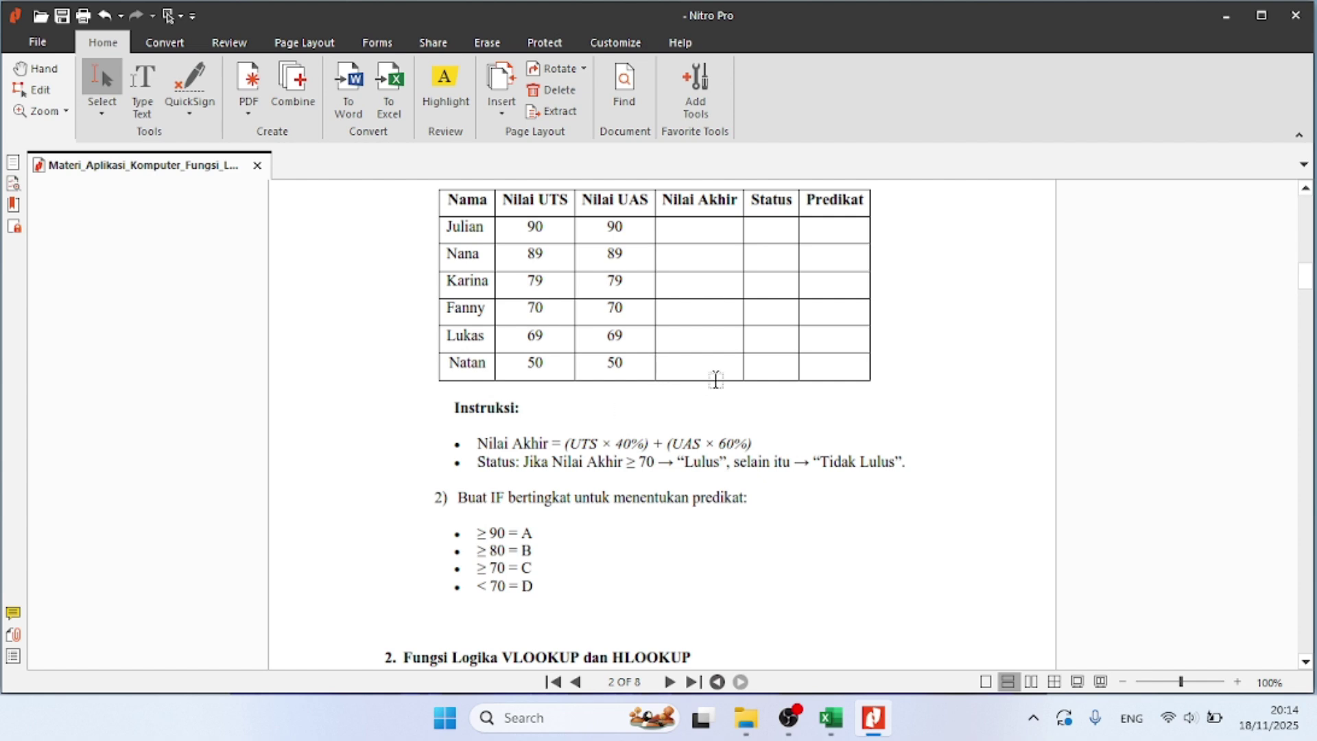
click(1227, 16)
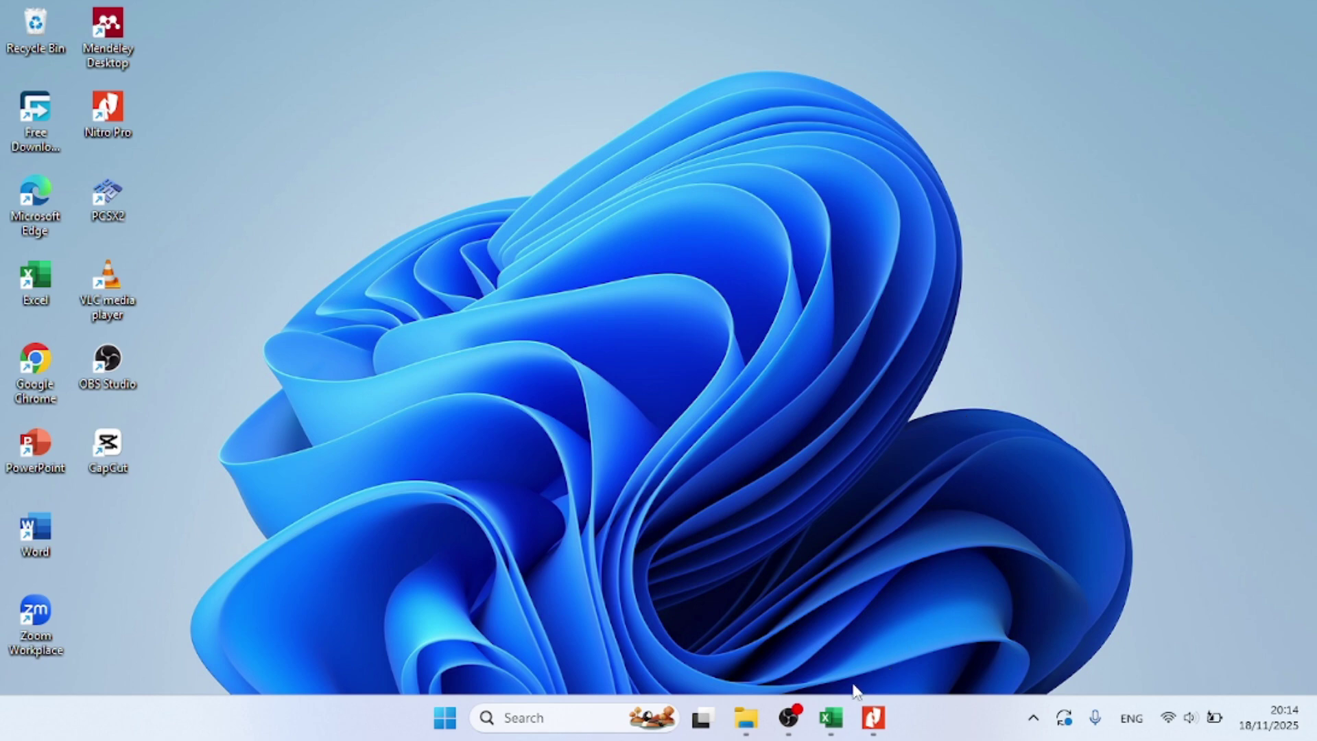
click(831, 717)
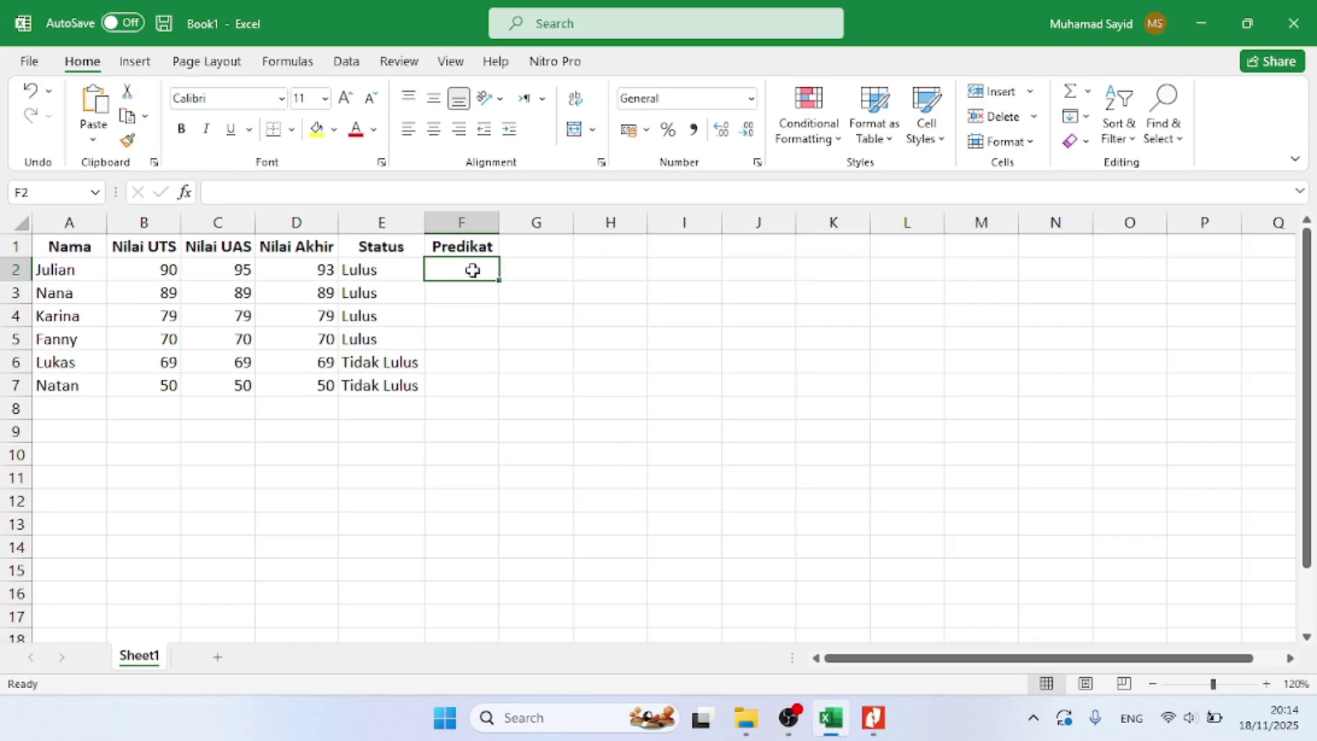
click(371, 193)
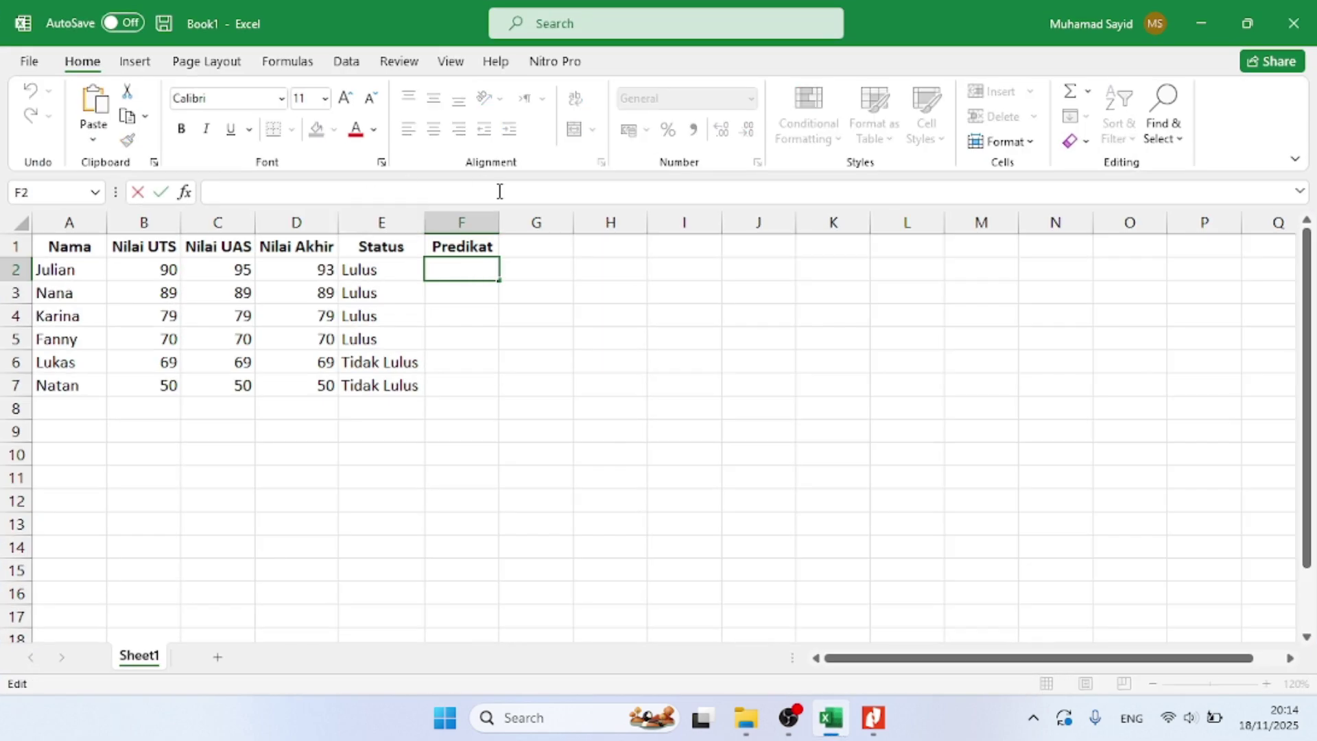
text(=IF(D2>=90;"A";IF(D2>=80;"B";IF(D2>=70;"C";"D"))))
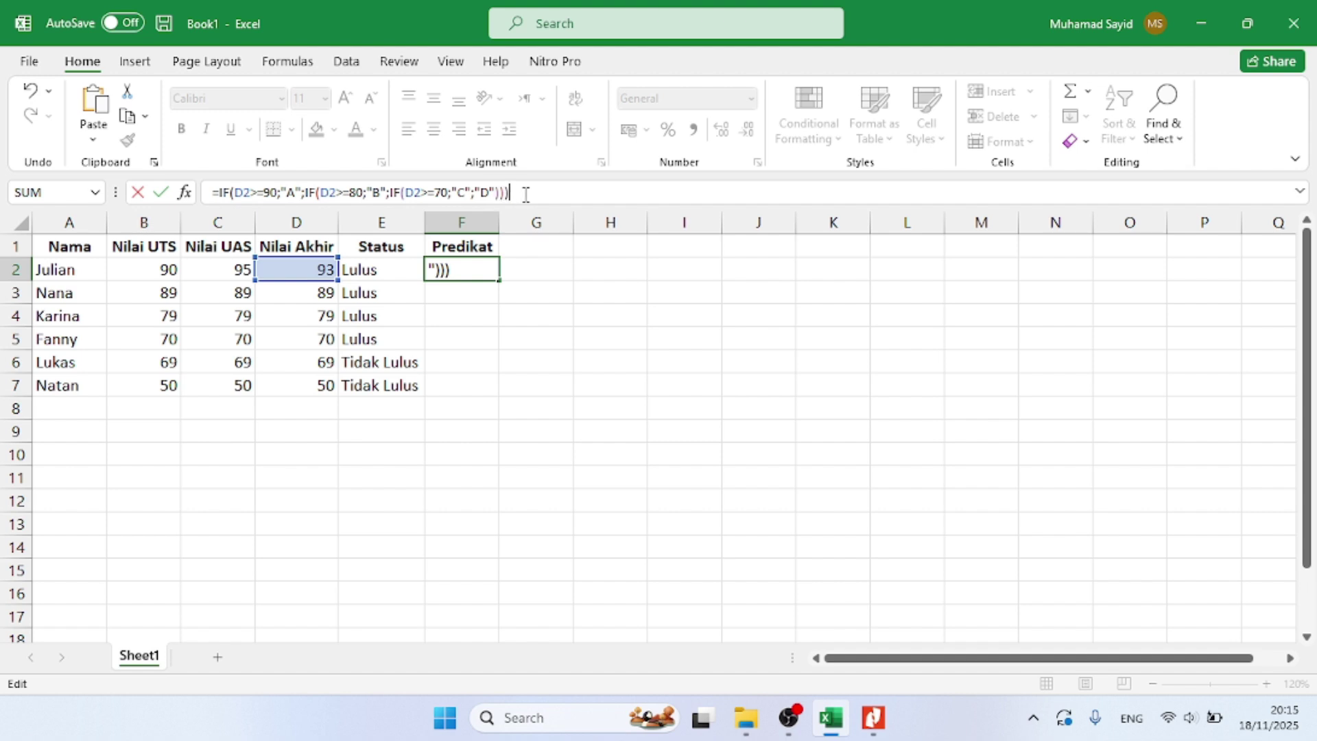
key(Return)
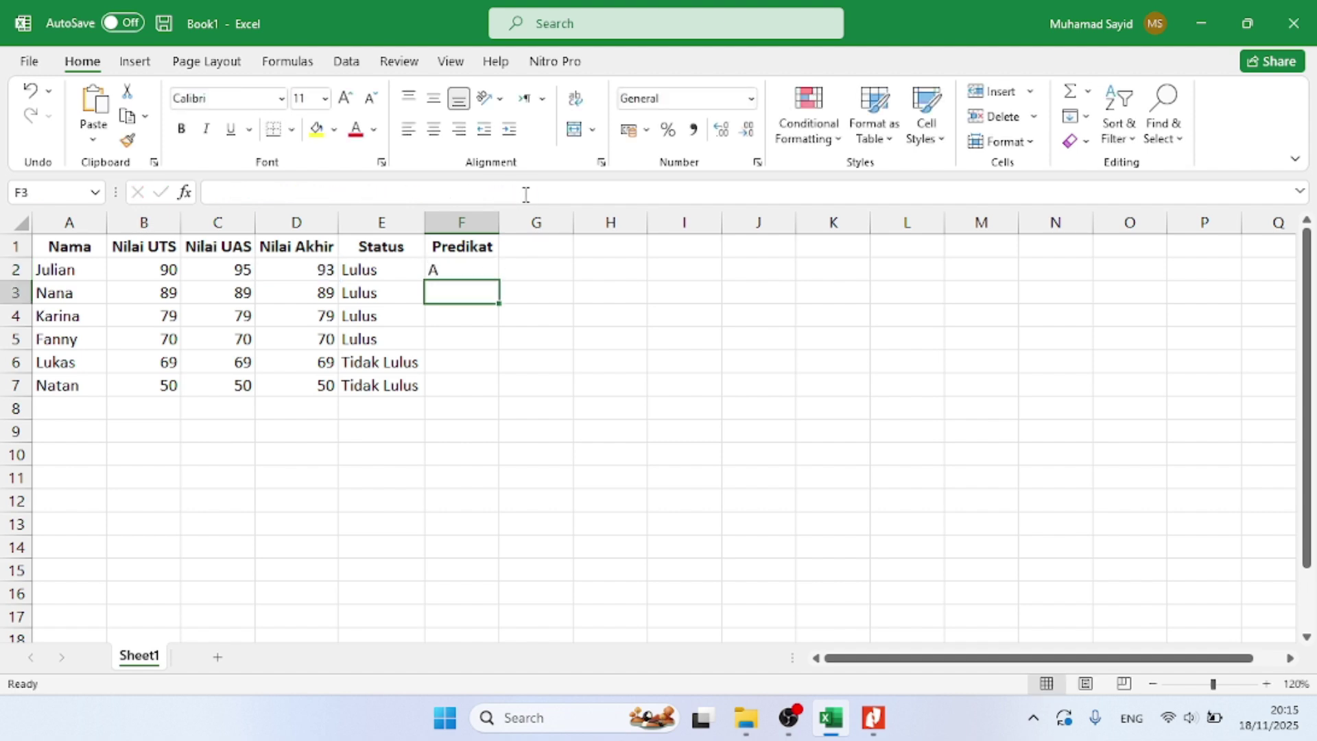
Fill the Predikat formula from F2 down to F7 and check the copied formulas in F3 and E4
click(457, 266)
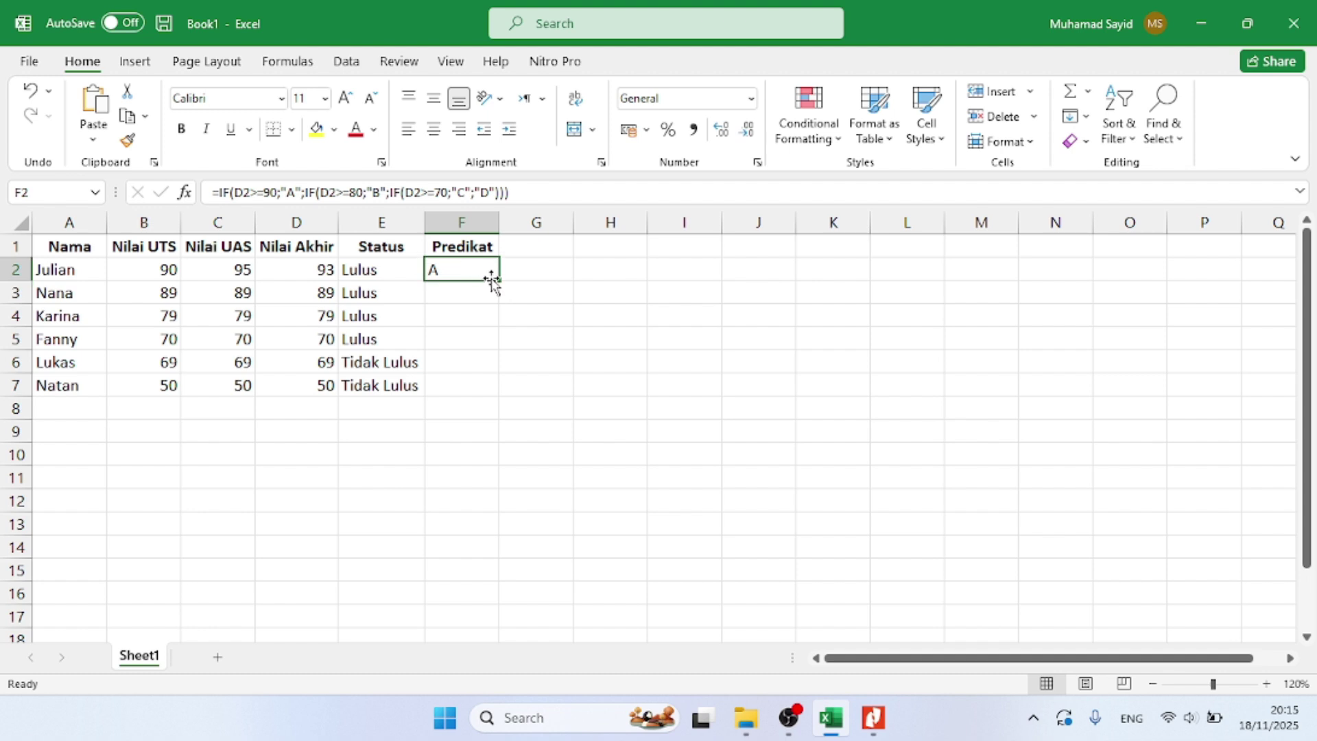
drag(498, 280, 497, 392)
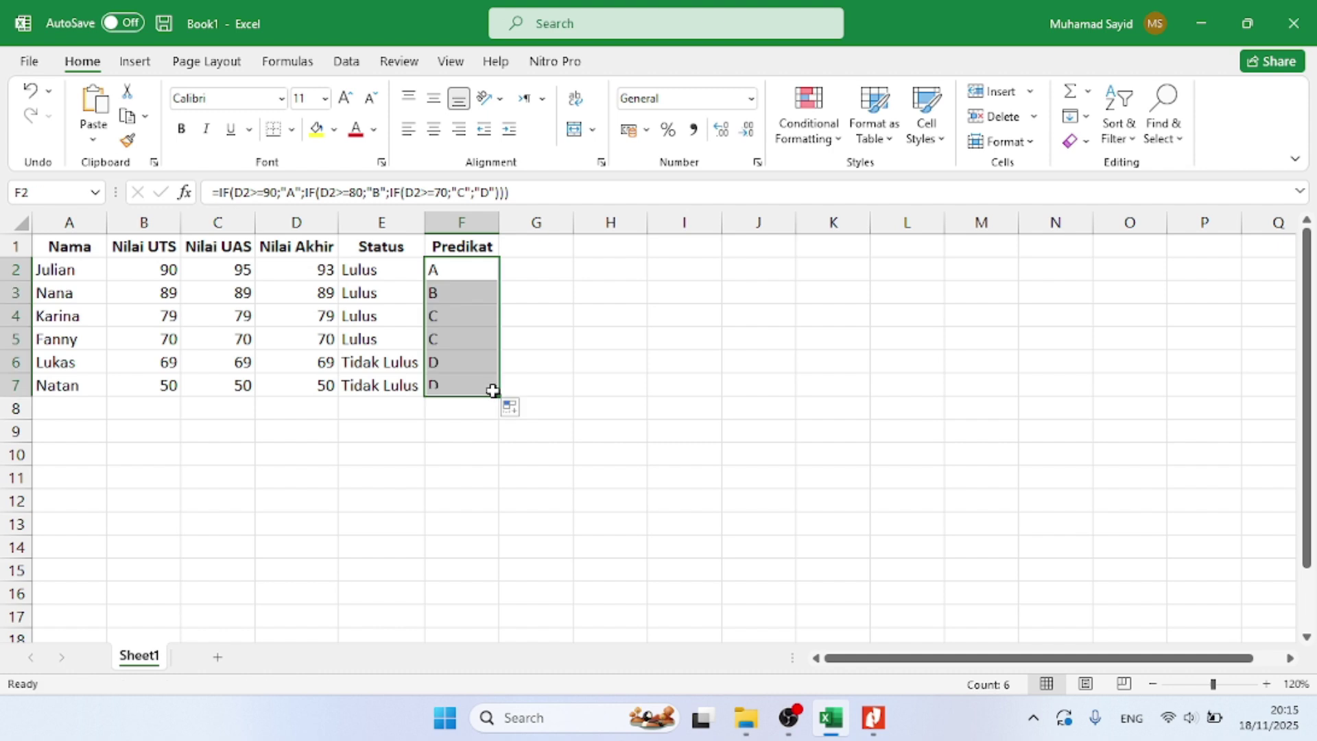
click(468, 287)
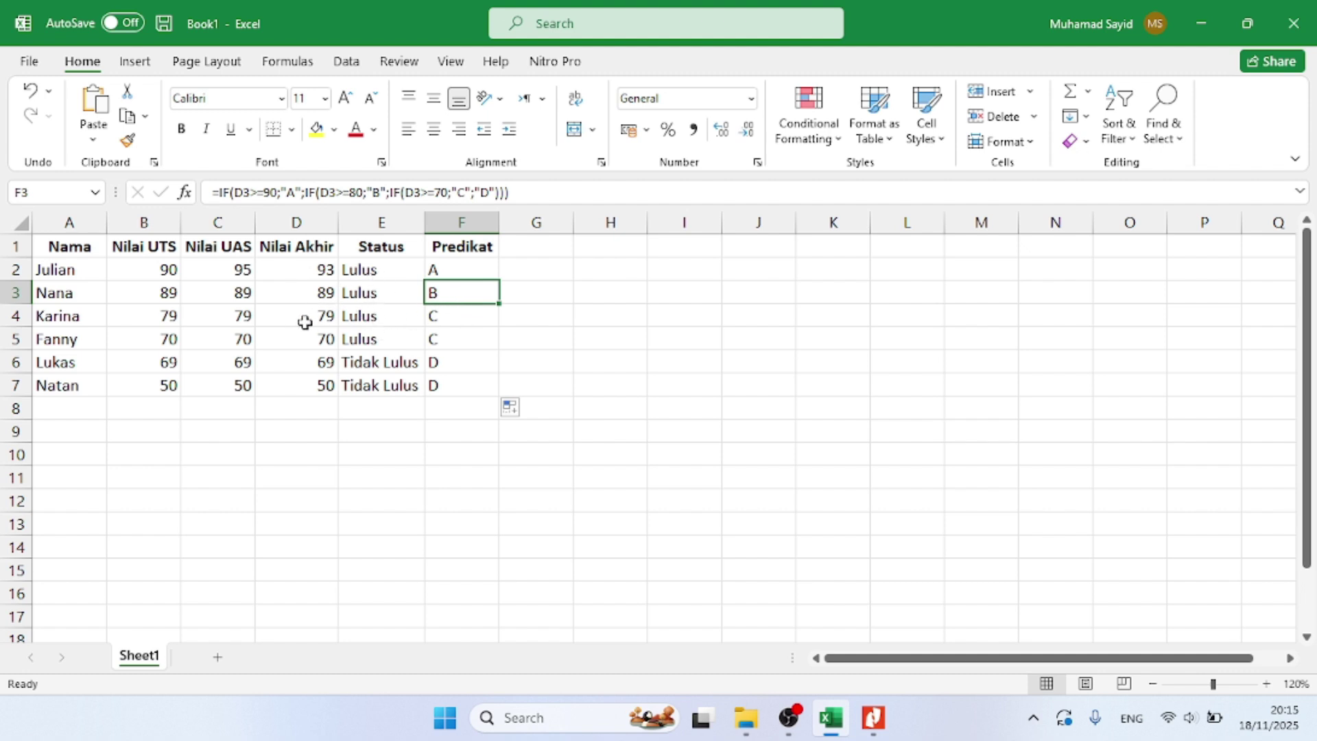
click(376, 317)
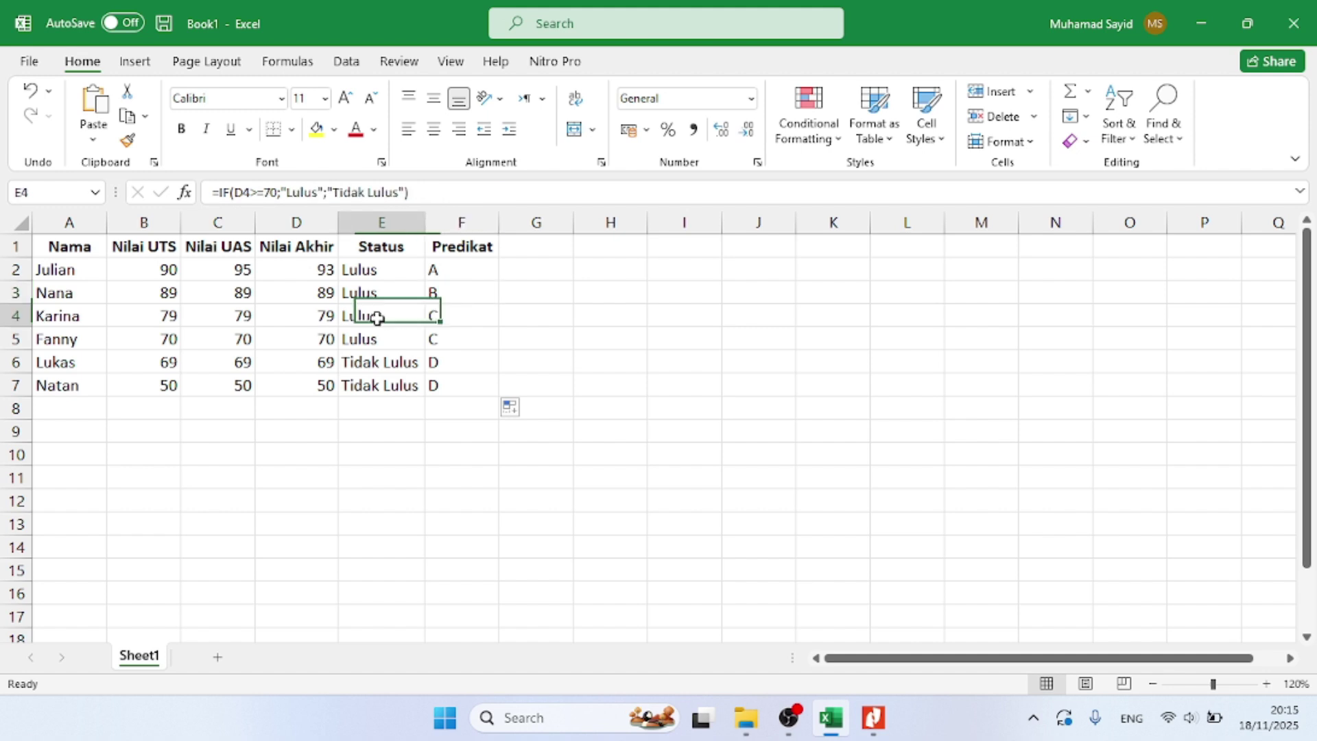
Change the Nilai UAS score in C4 to 50 to test the Status and Predikat formulas
click(240, 317)
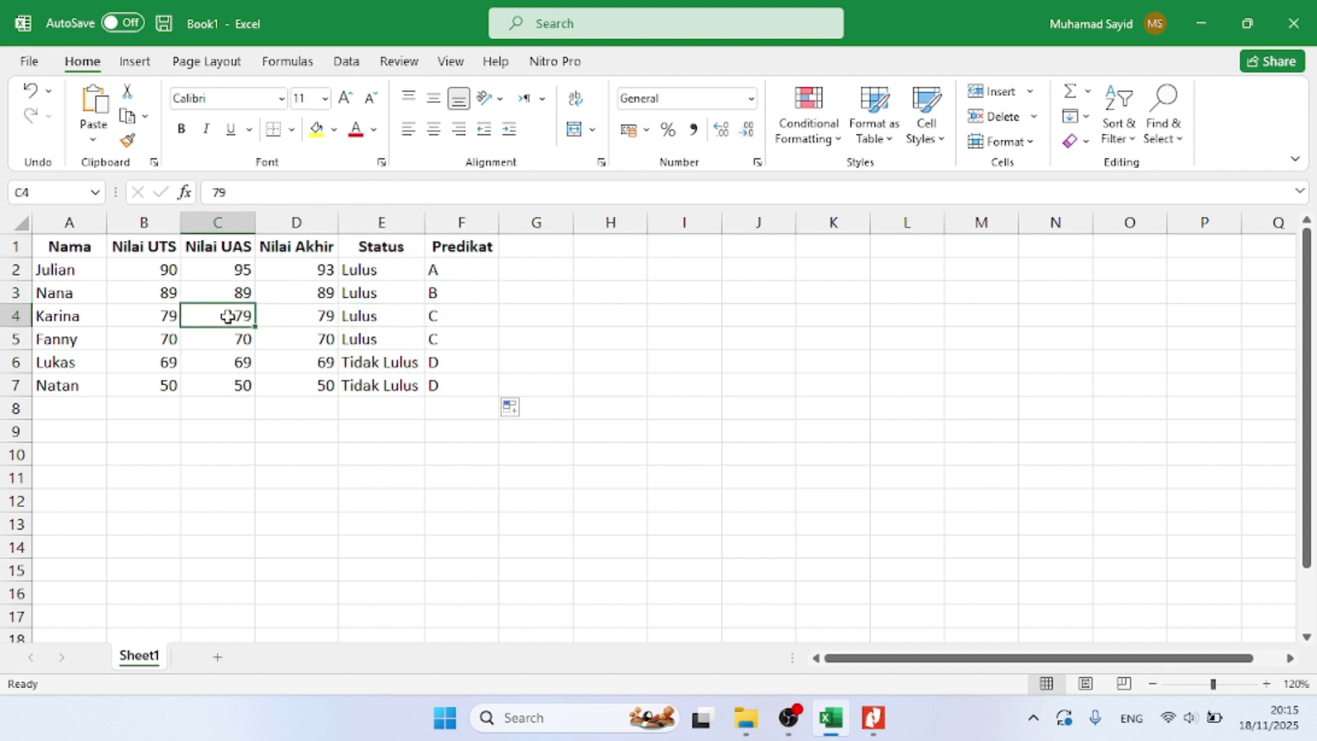
double_click(231, 316)
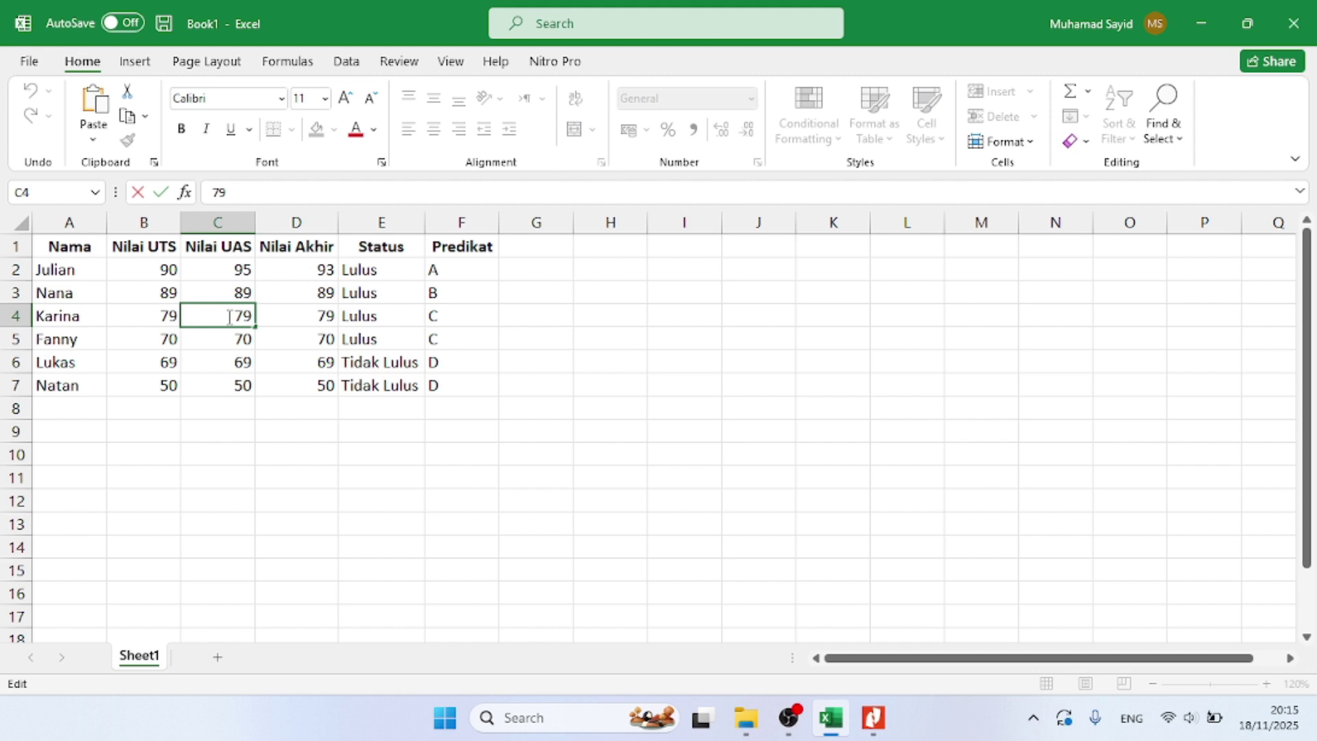
key(BackSpace)
key(BackSpace)
text(50)
key(Return)
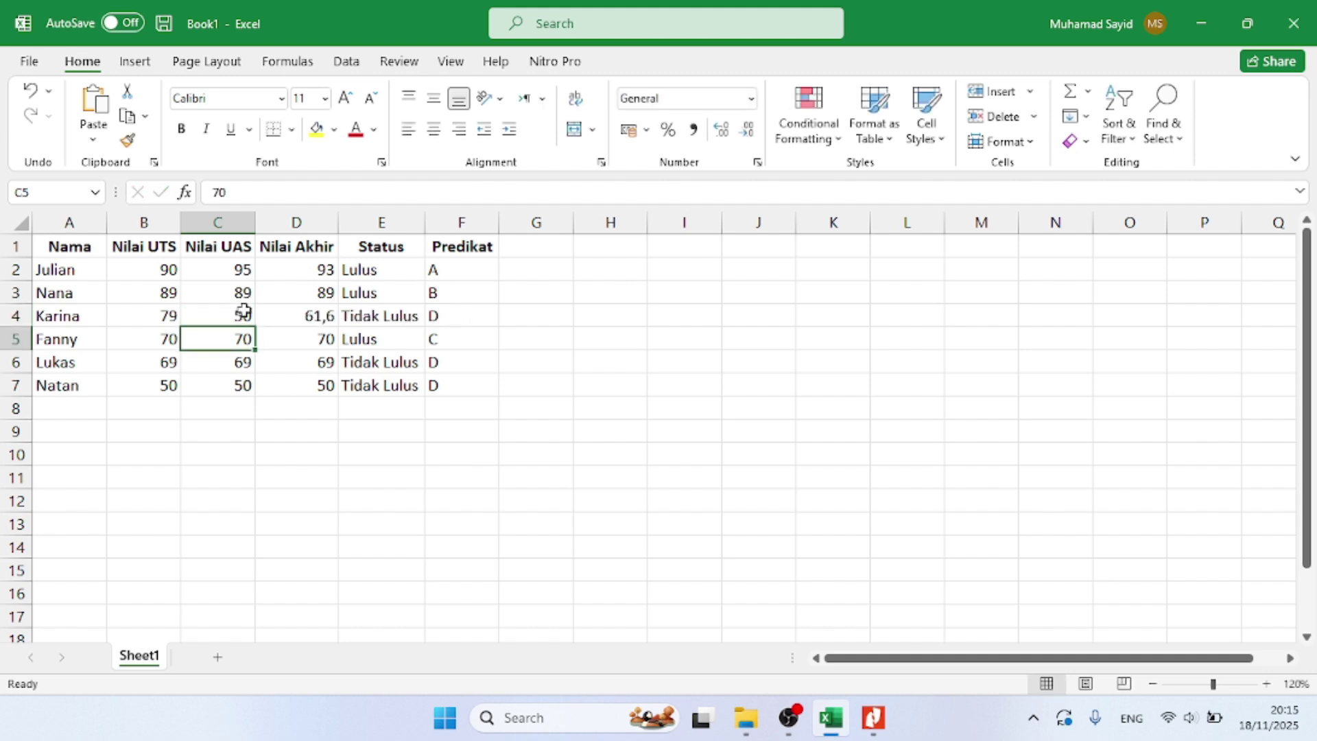
click(237, 314)
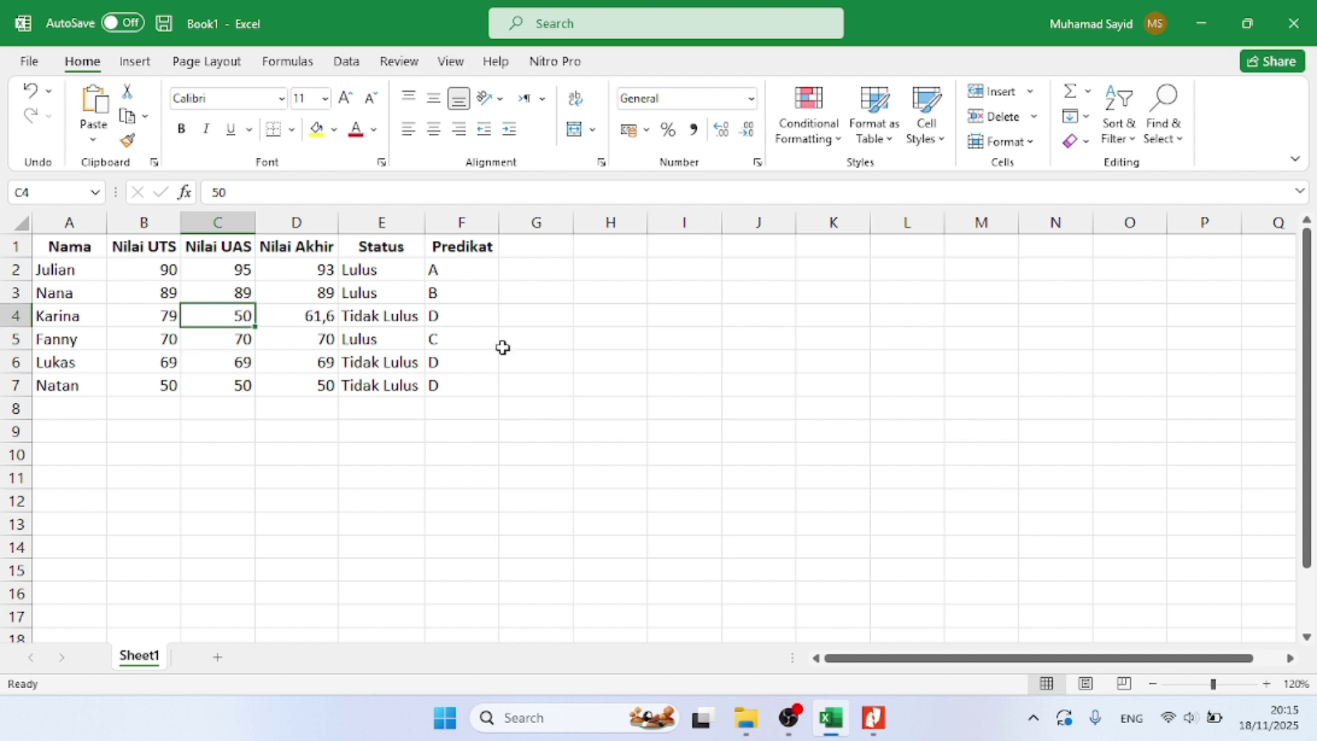
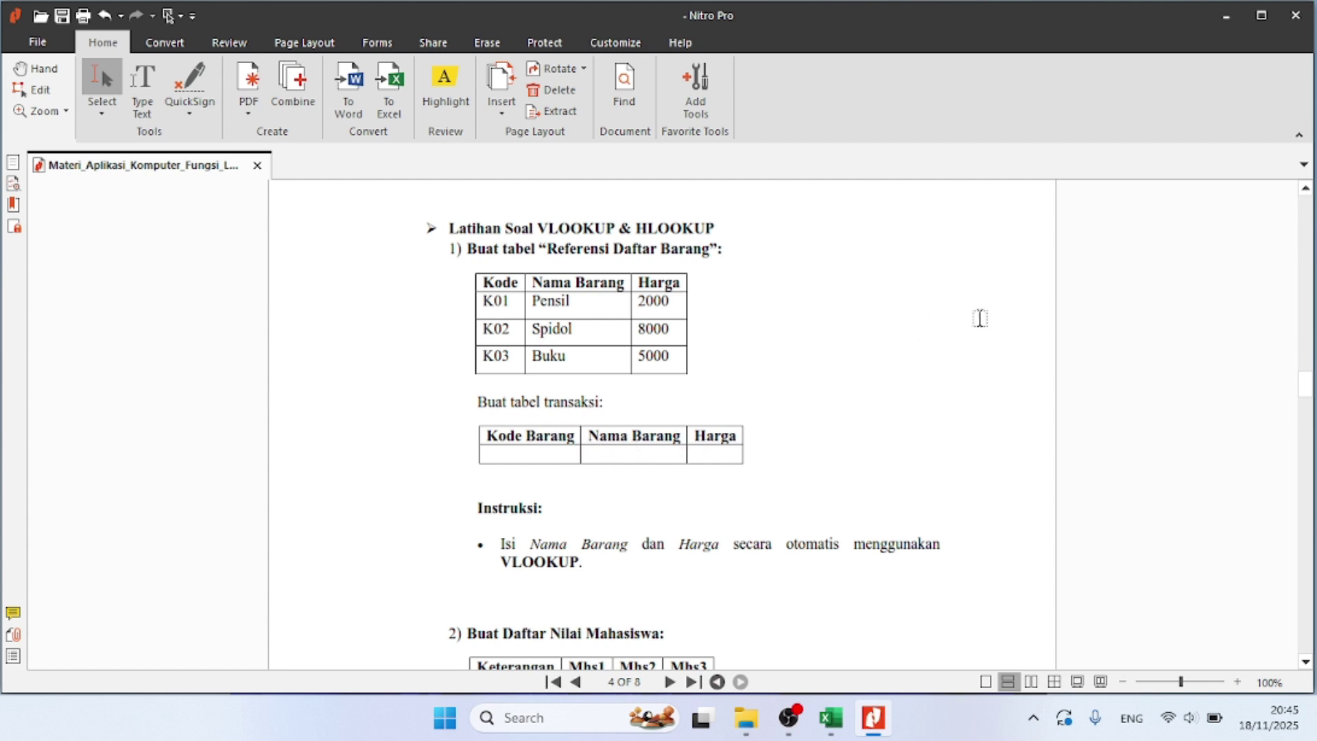
Switch from the PDF back to Excel and enter =VLOOKUP(A11;$A$3:$C$6;2;FALSE) in B11 under Nama Barang in the Tabel Transaksi
click(1224, 12)
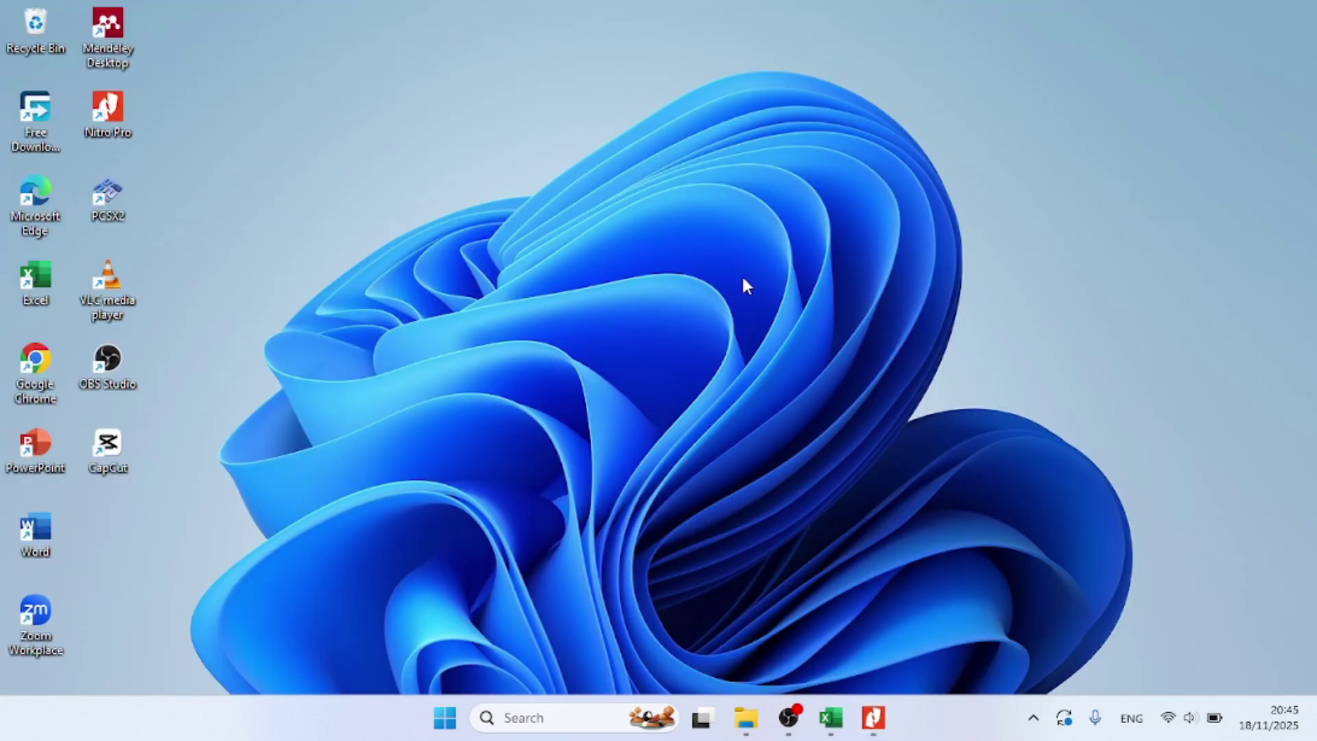
click(831, 718)
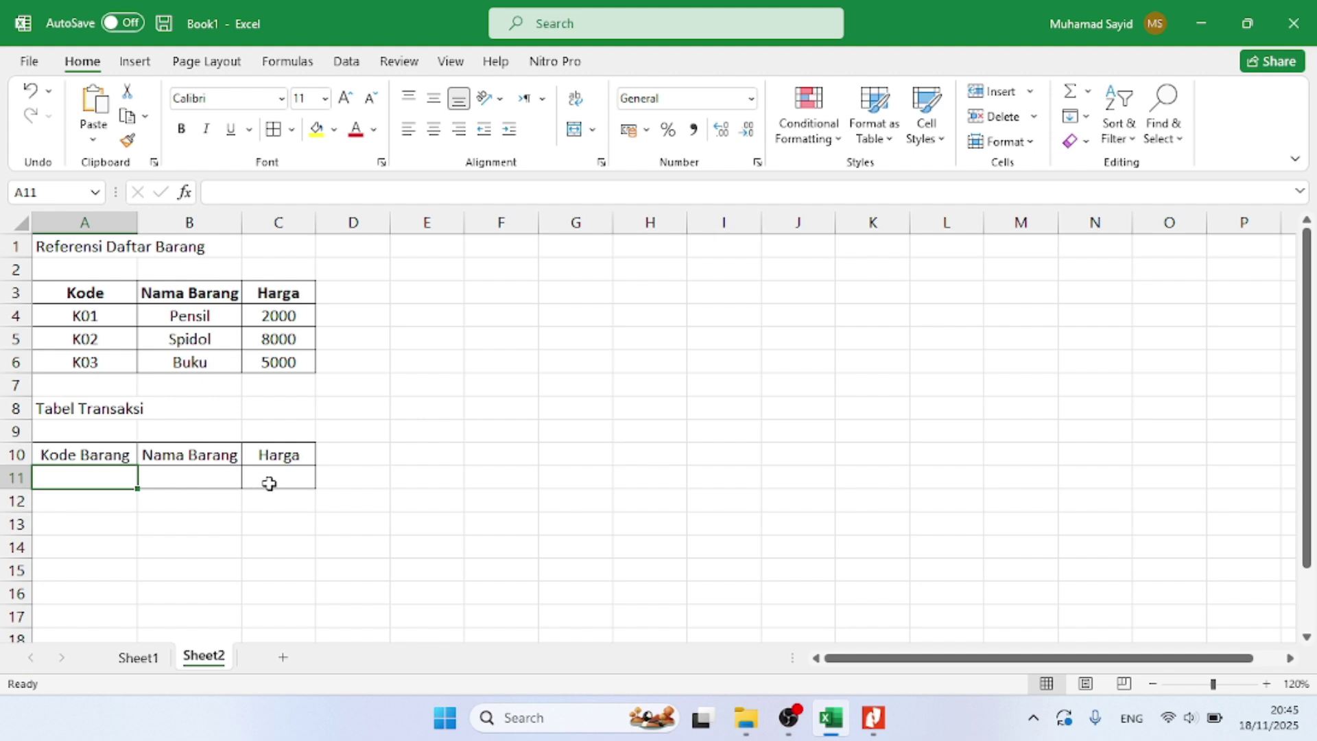
click(214, 486)
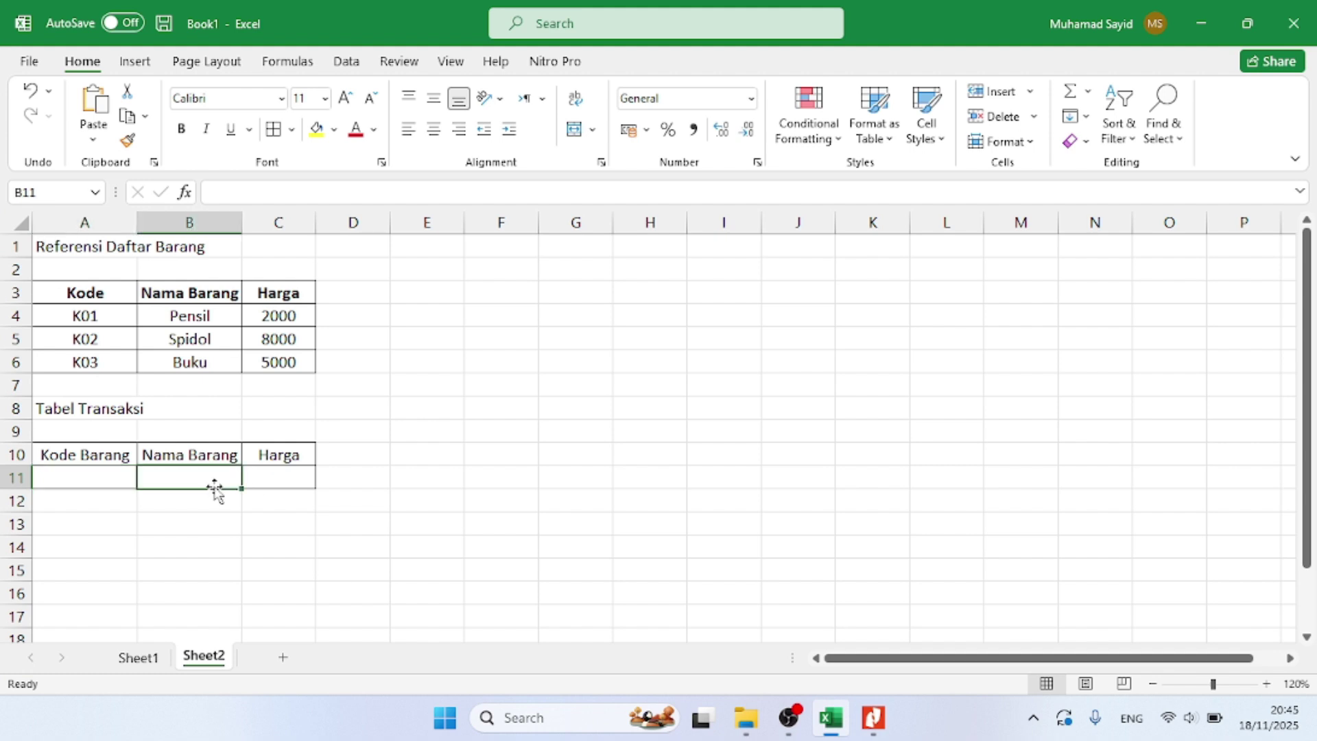
click(171, 455)
click(195, 480)
click(345, 189)
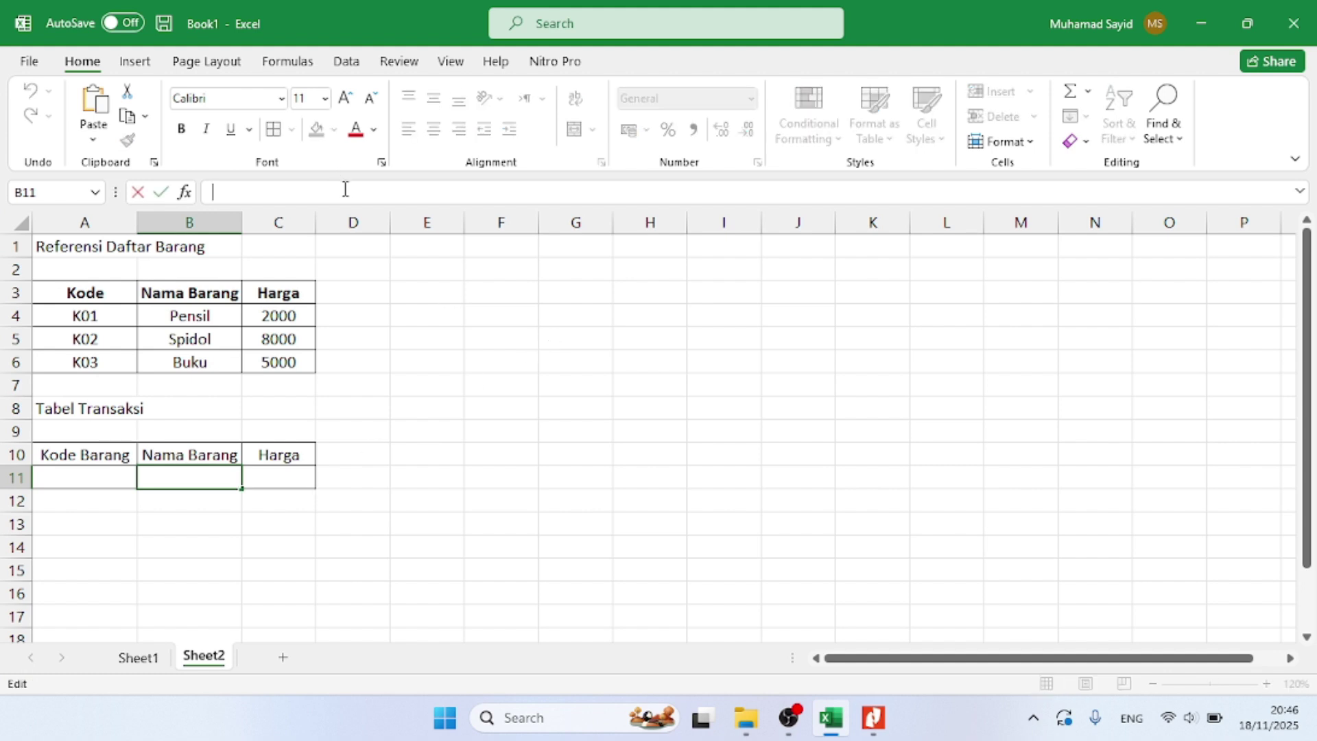
text(=V)
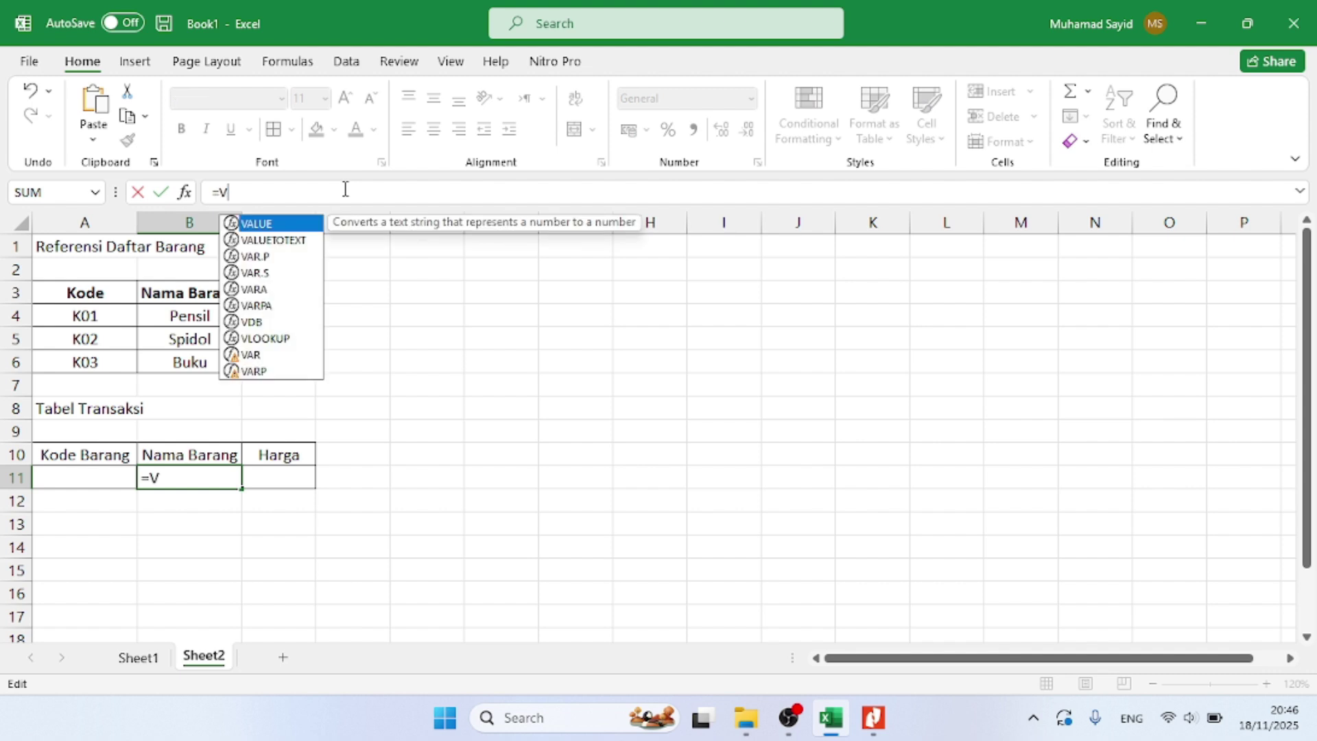
text(LOOK)
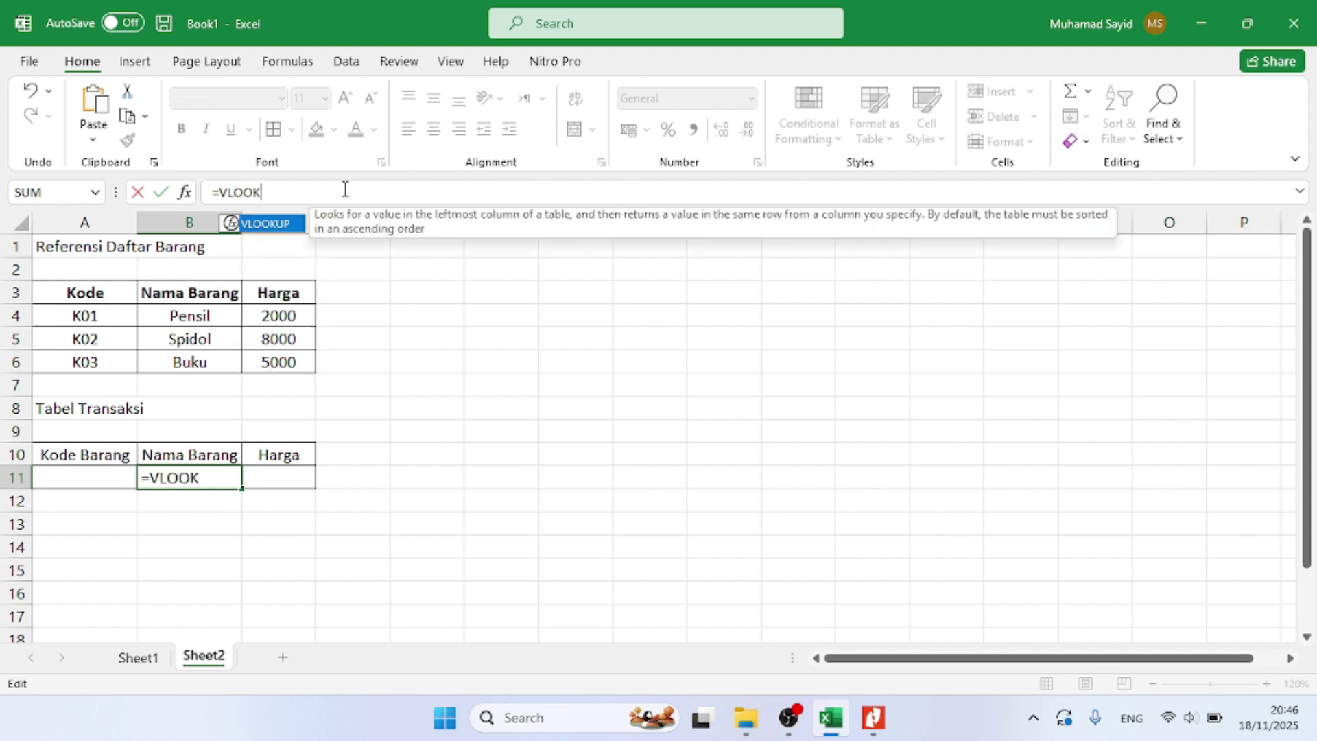
text(UP()
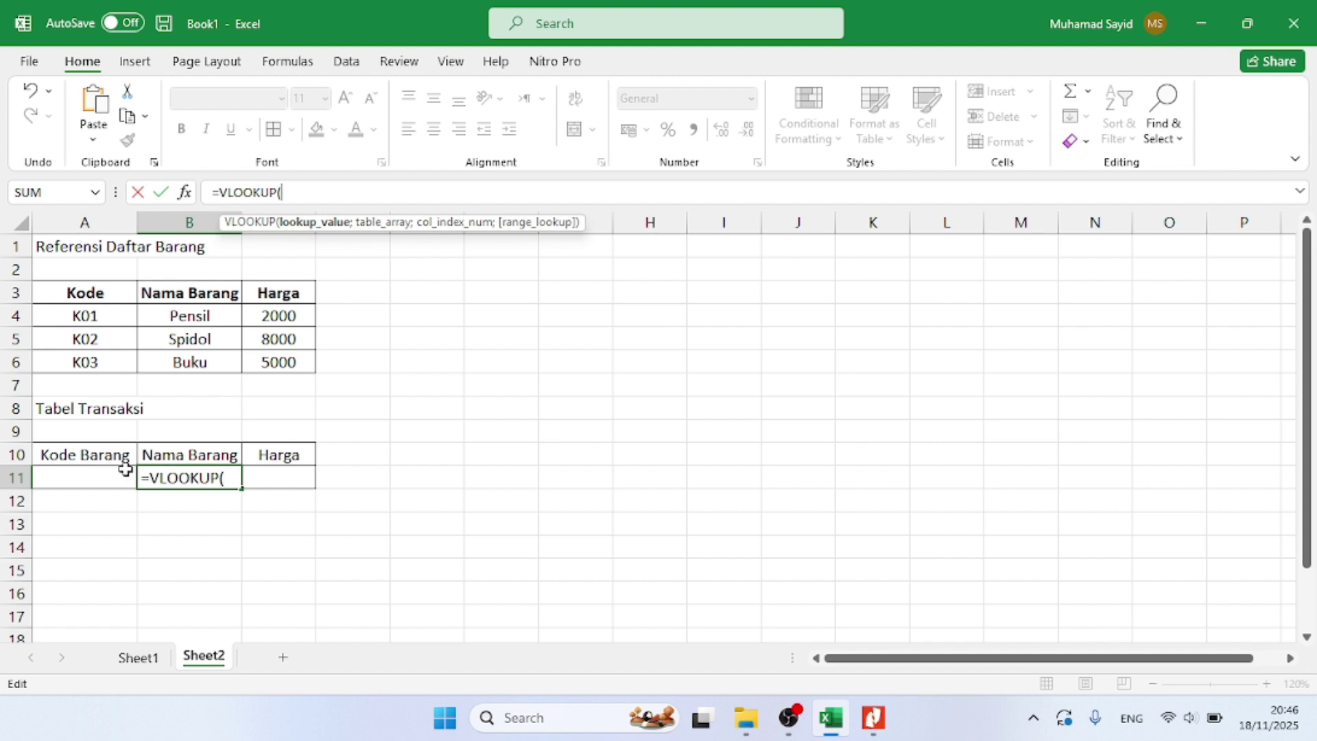
click(83, 478)
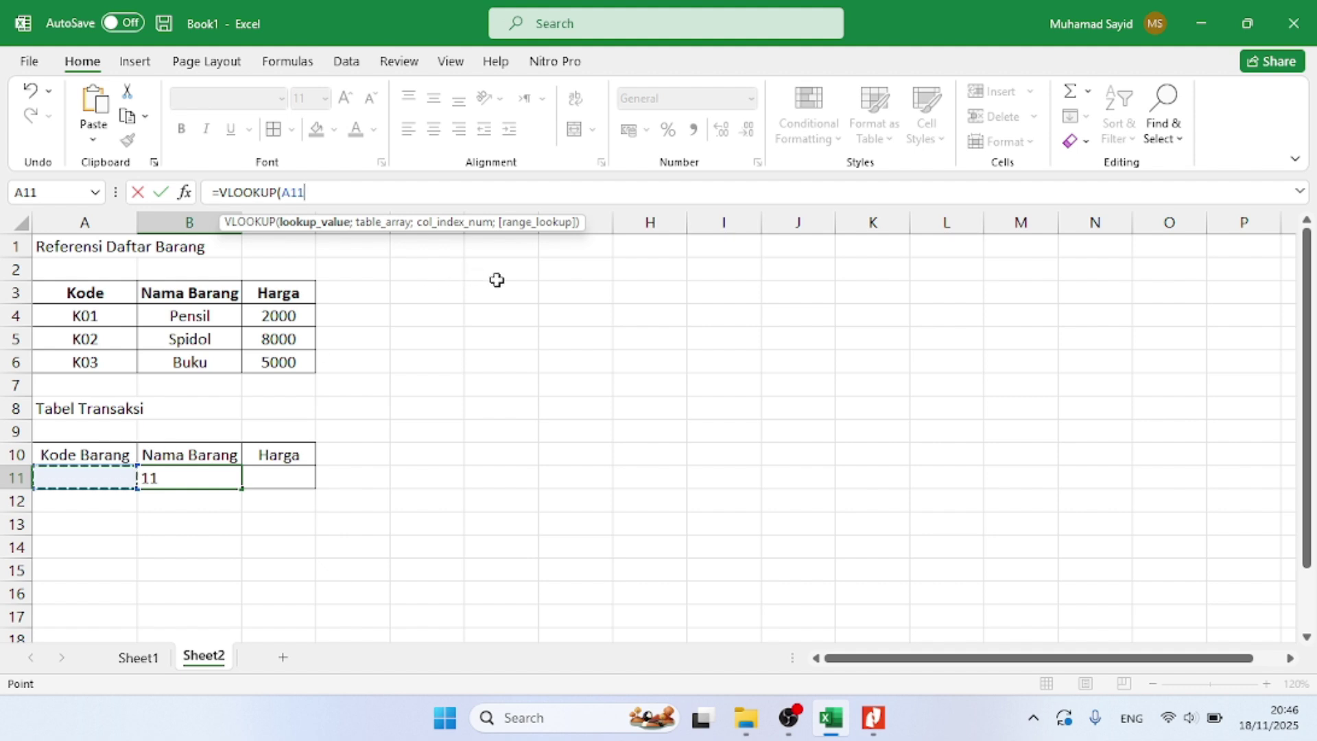
text(;)
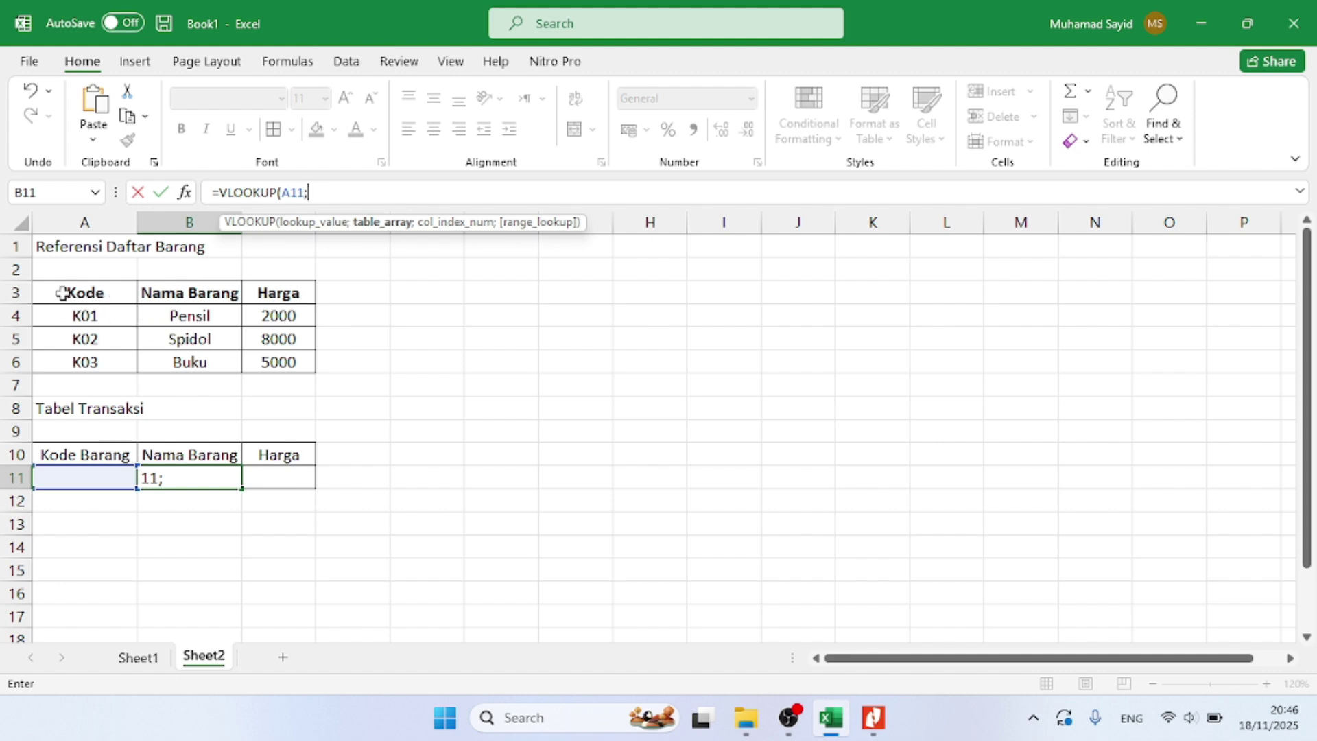
drag(69, 293, 274, 357)
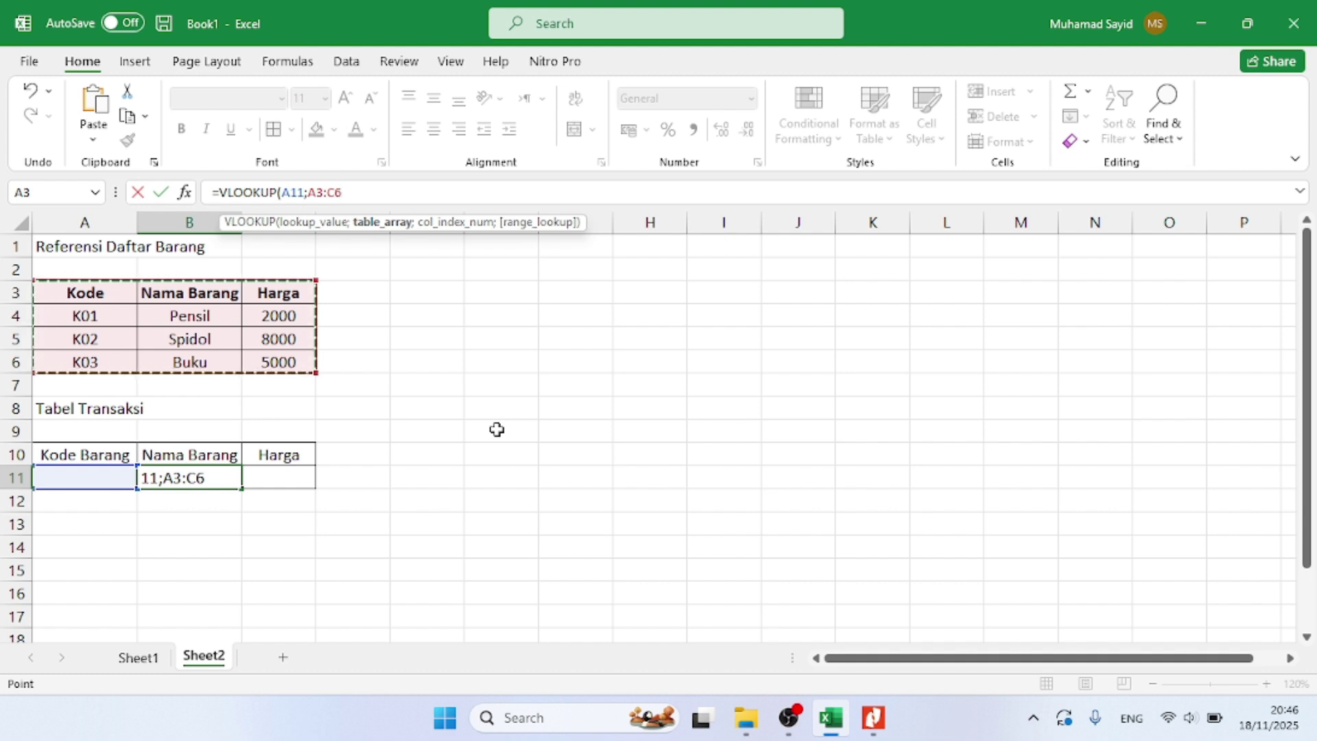
key(F4)
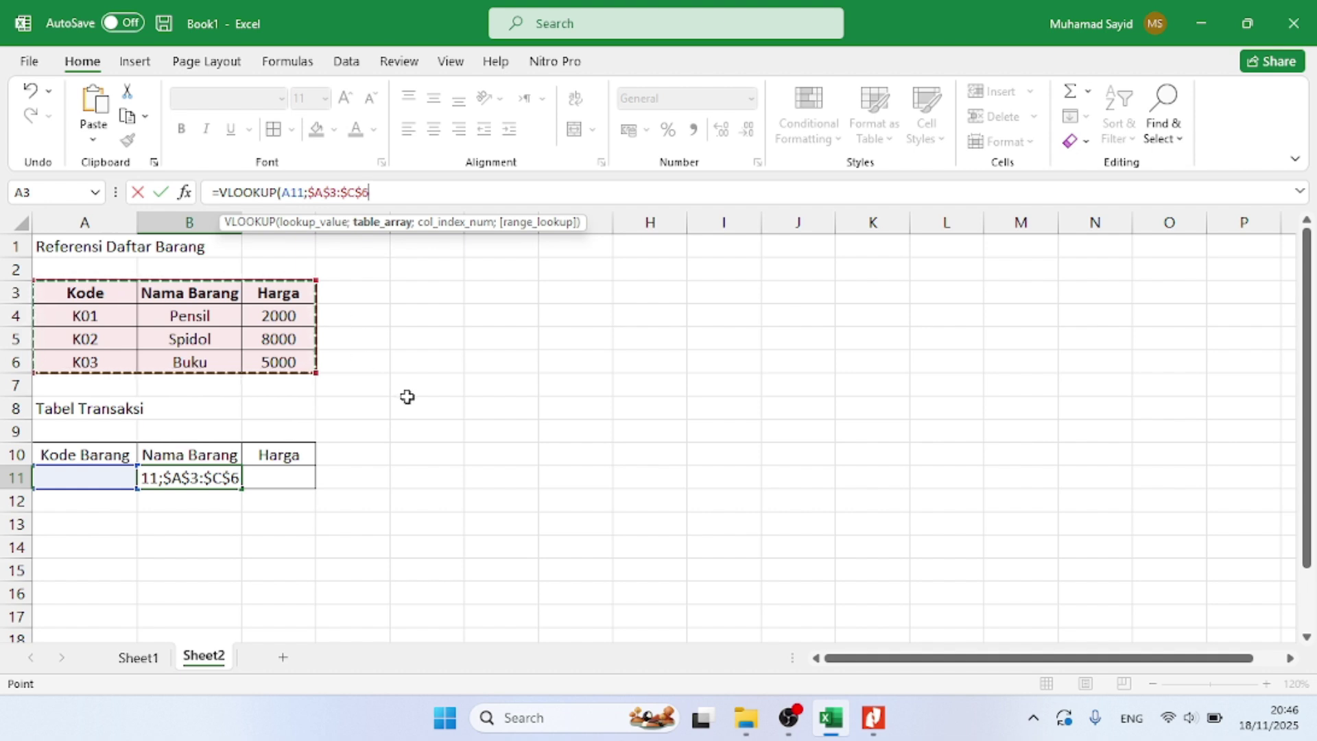
text(;)
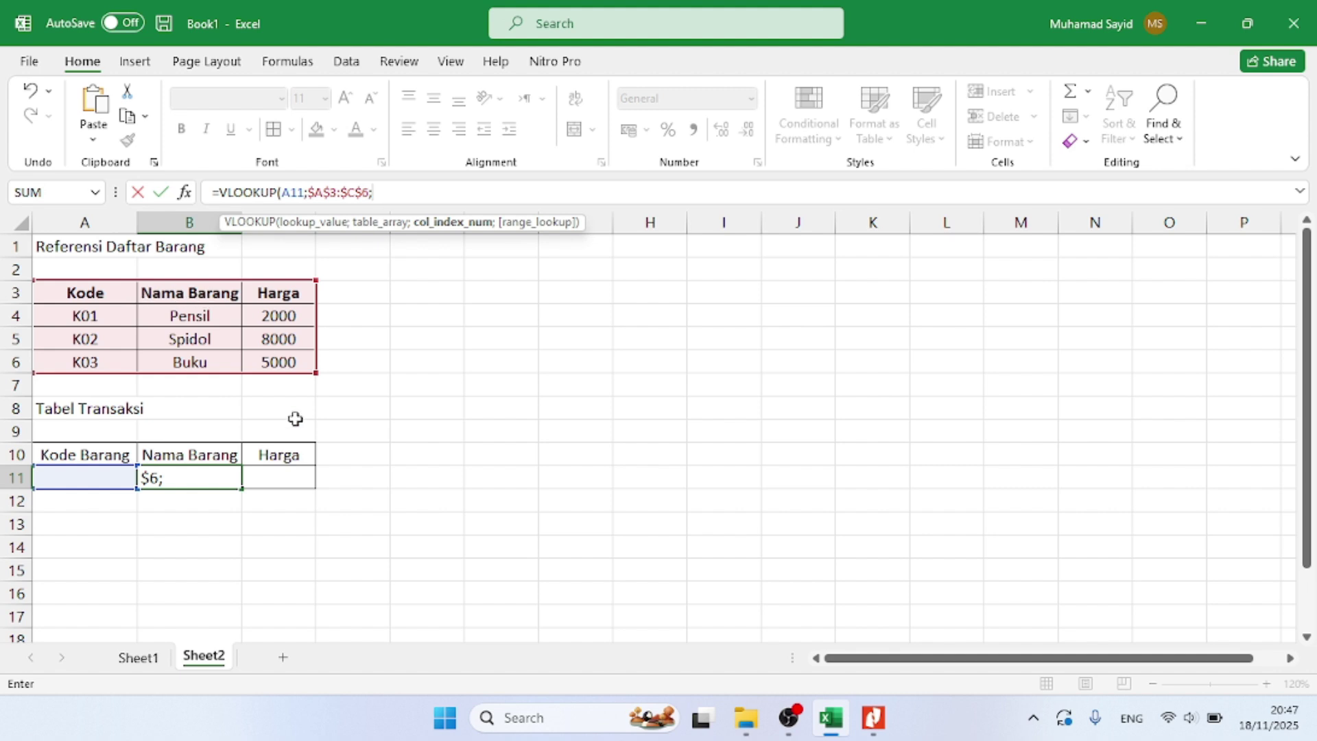
text(2;)
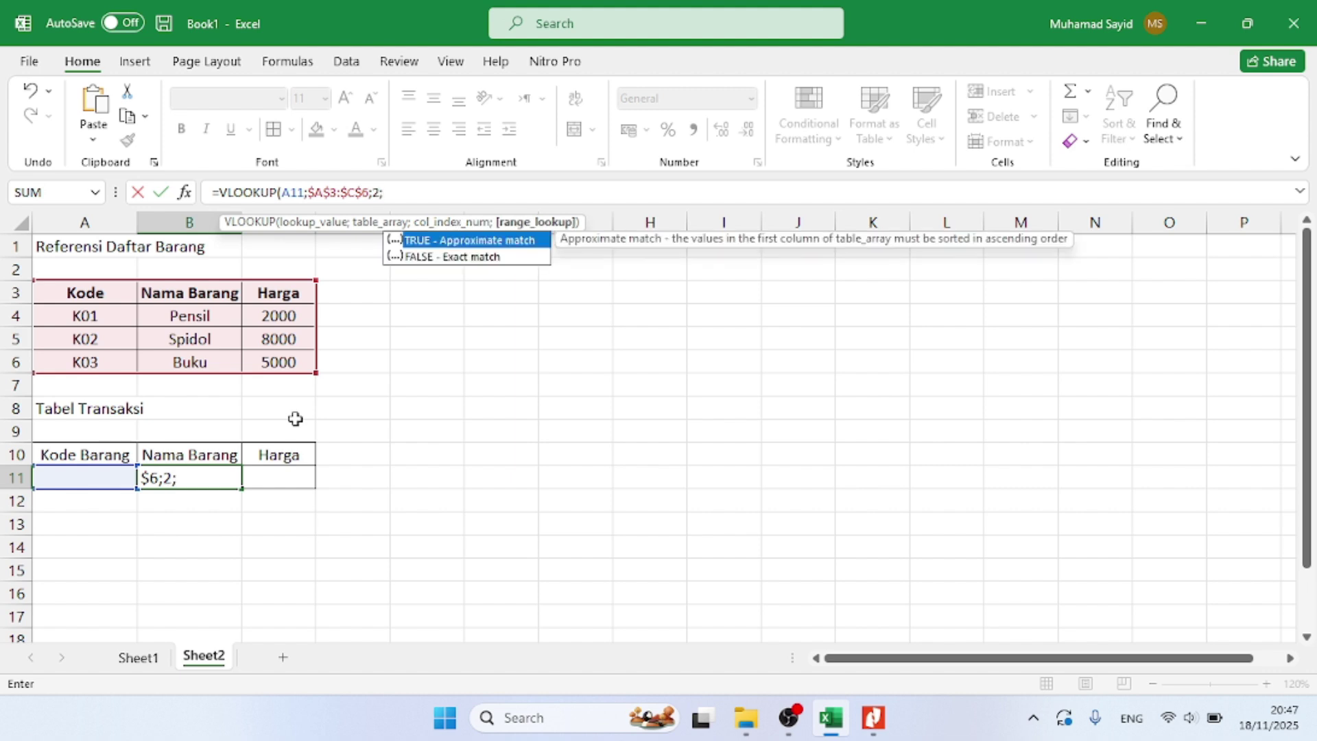
text(FALSE))
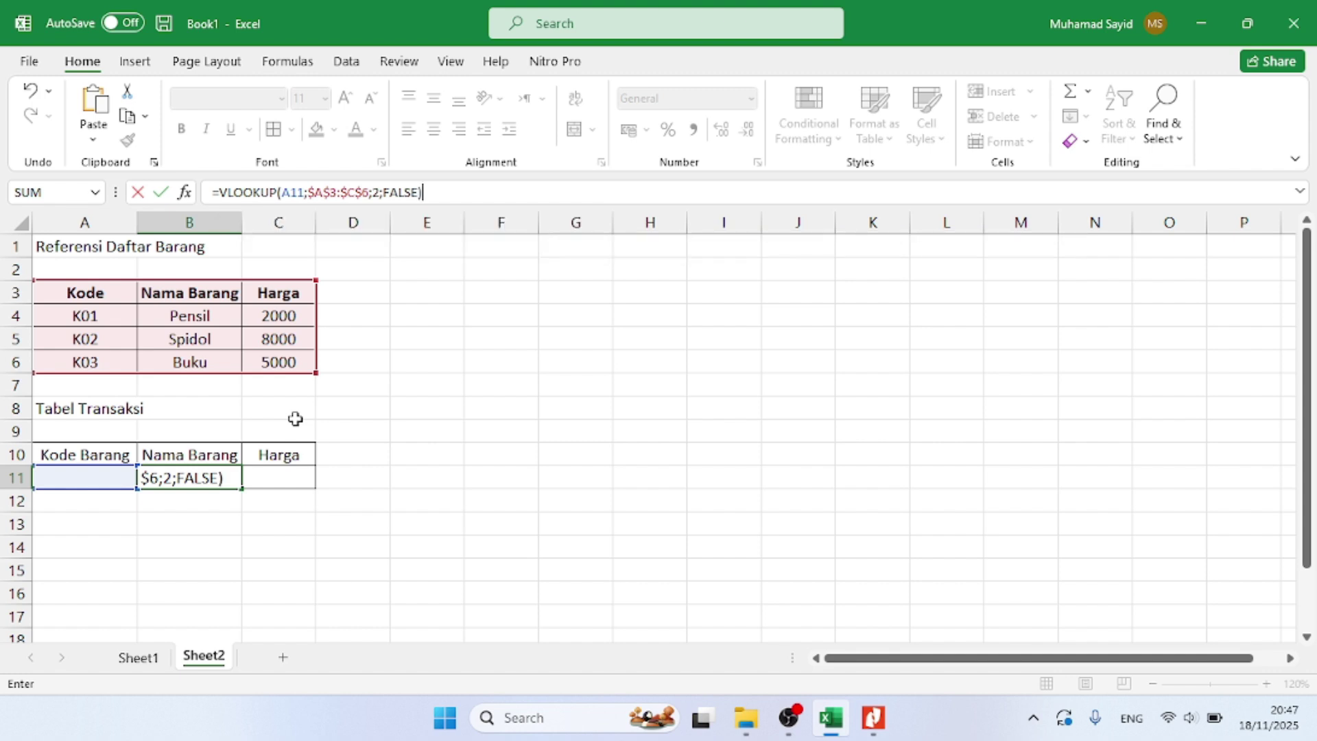
key(Return)
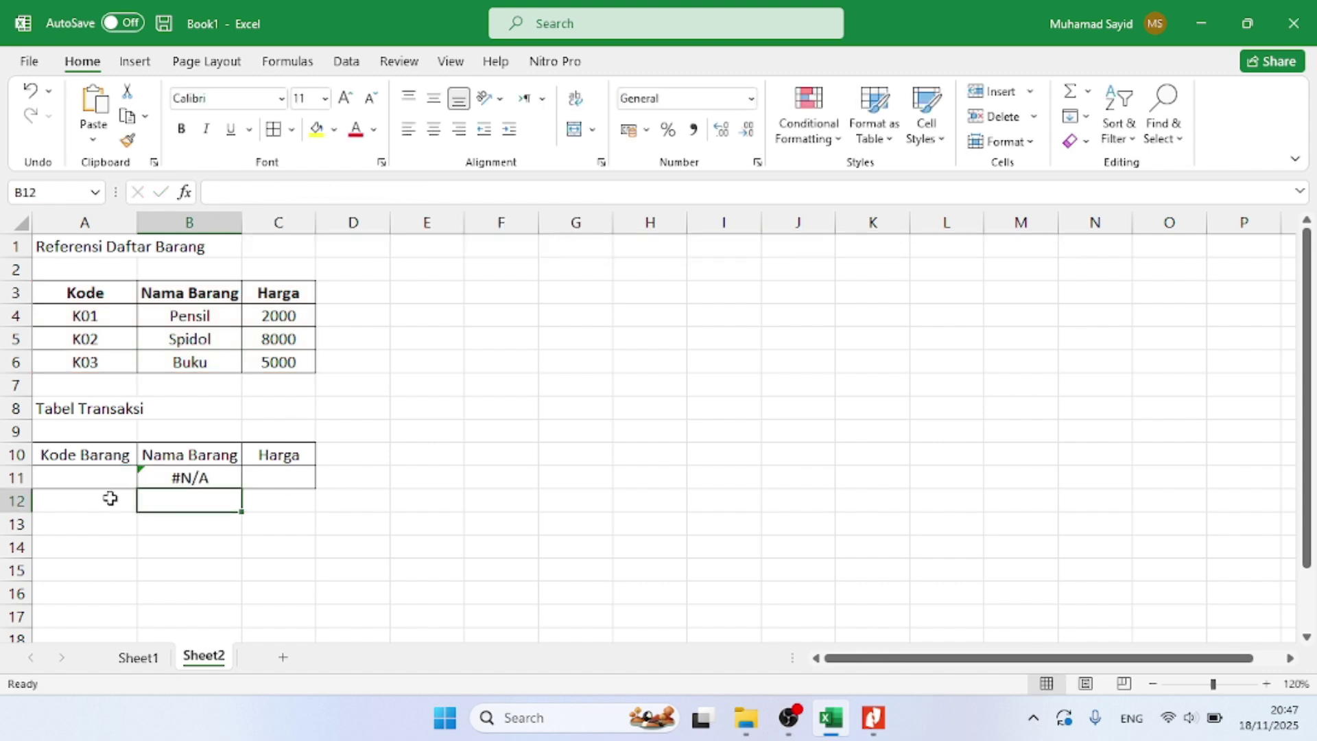
Check the Nama Barang formula in B11 against its lookup cell A11
click(87, 478)
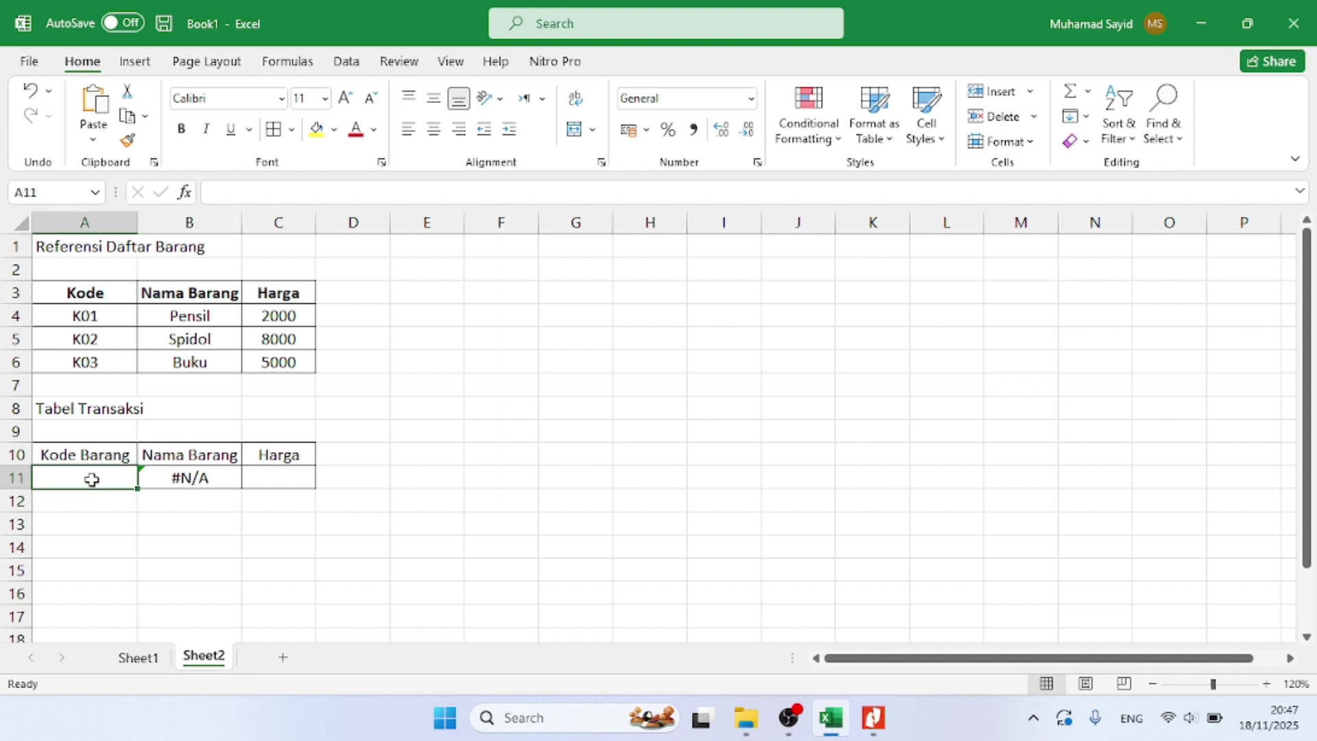
click(209, 480)
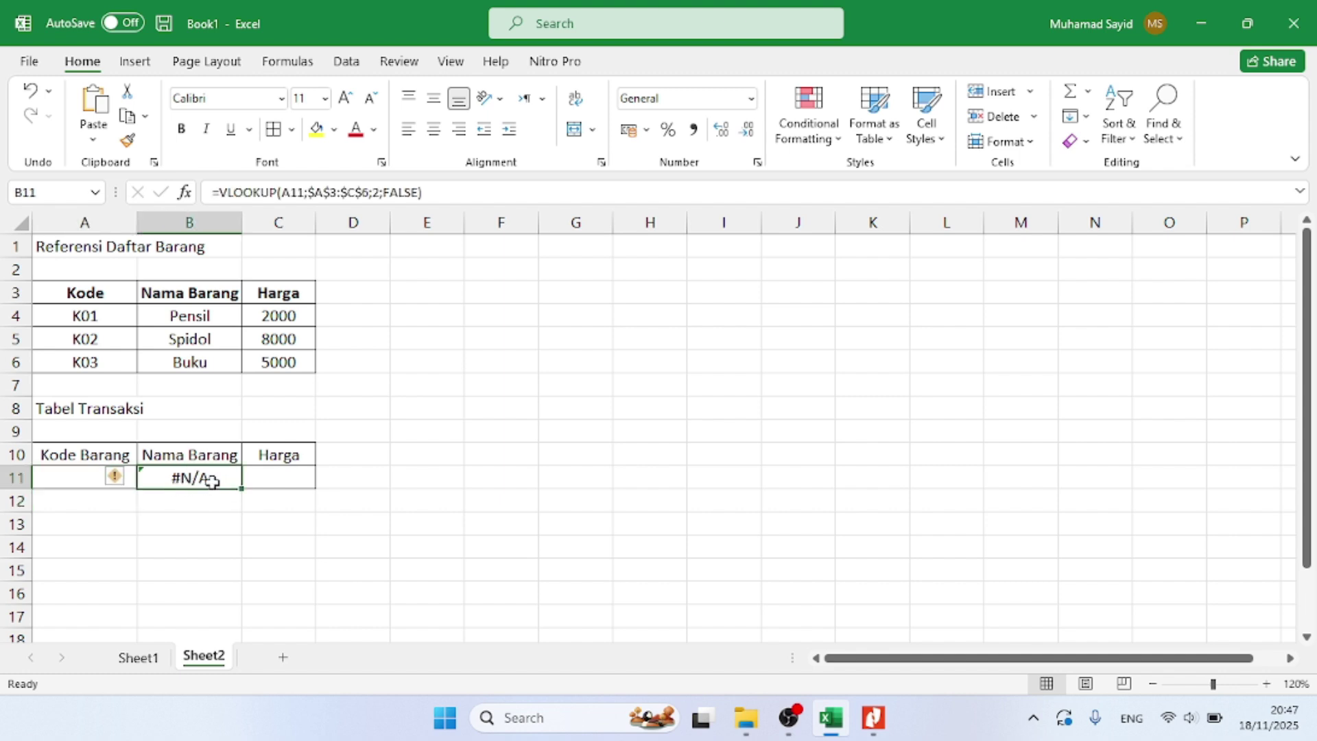
click(132, 523)
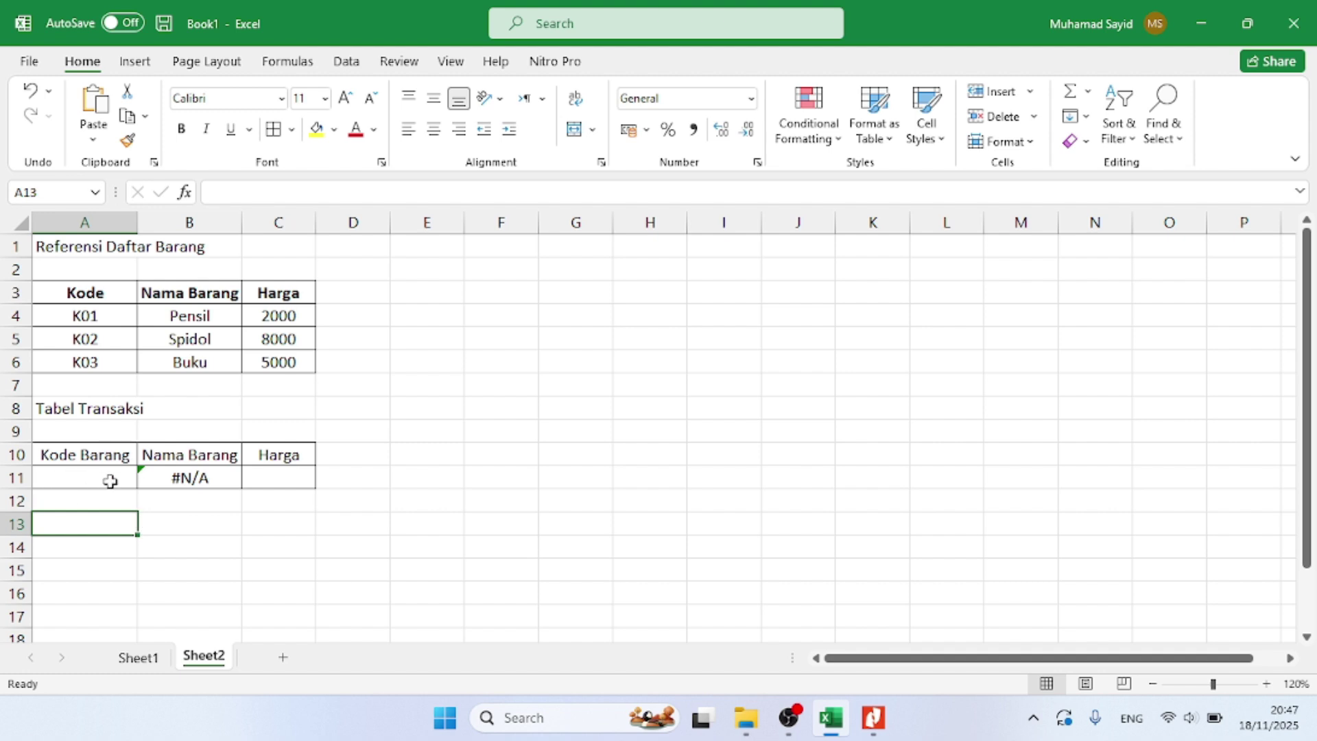
click(83, 476)
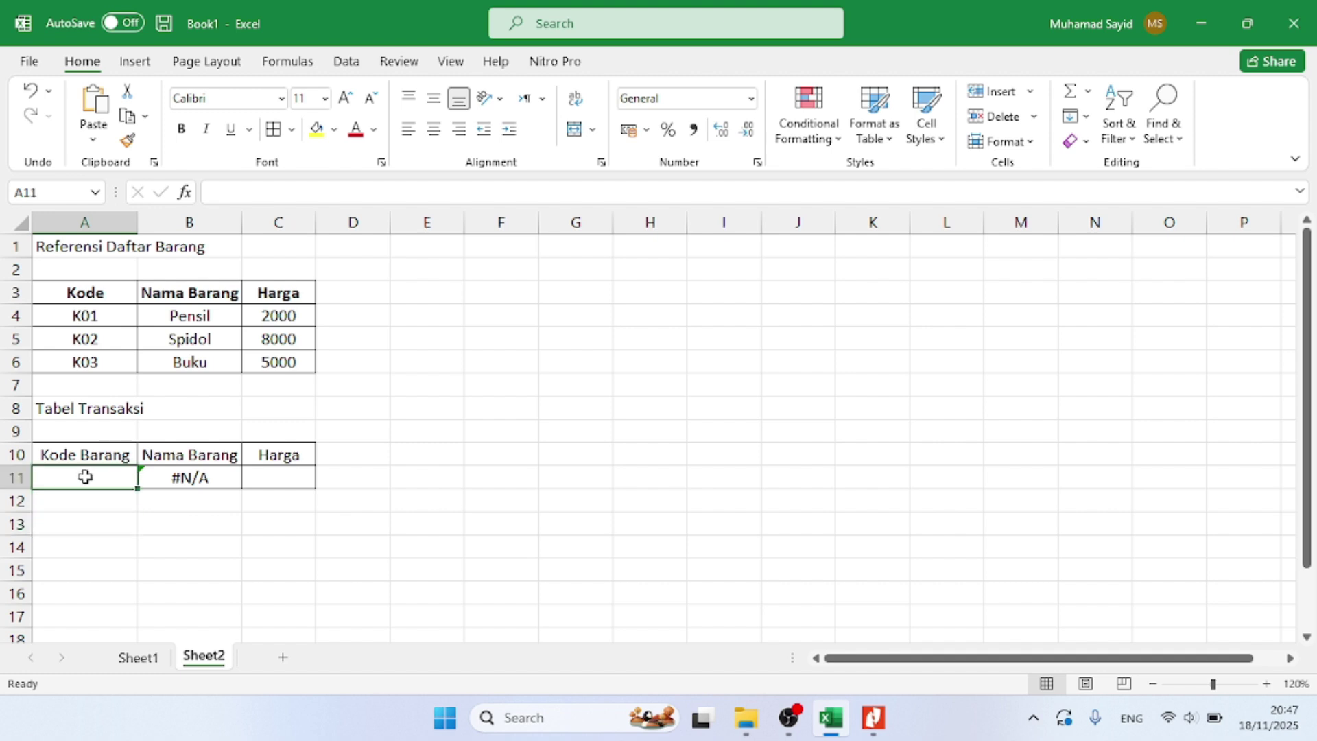
click(195, 479)
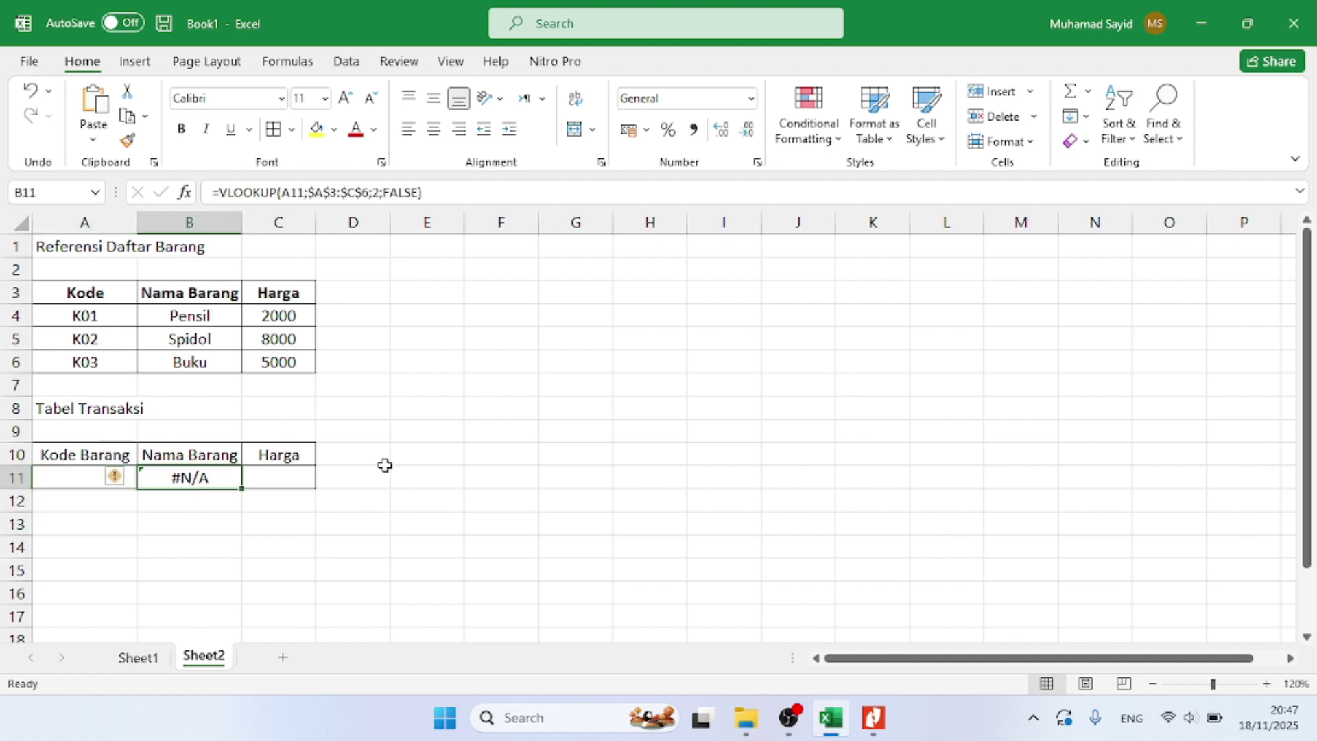
Enter =VLOOKUP(A11;$A$3:$C$6;3;FALSE) in C11 under Harga in the Tabel Transaksi
click(273, 482)
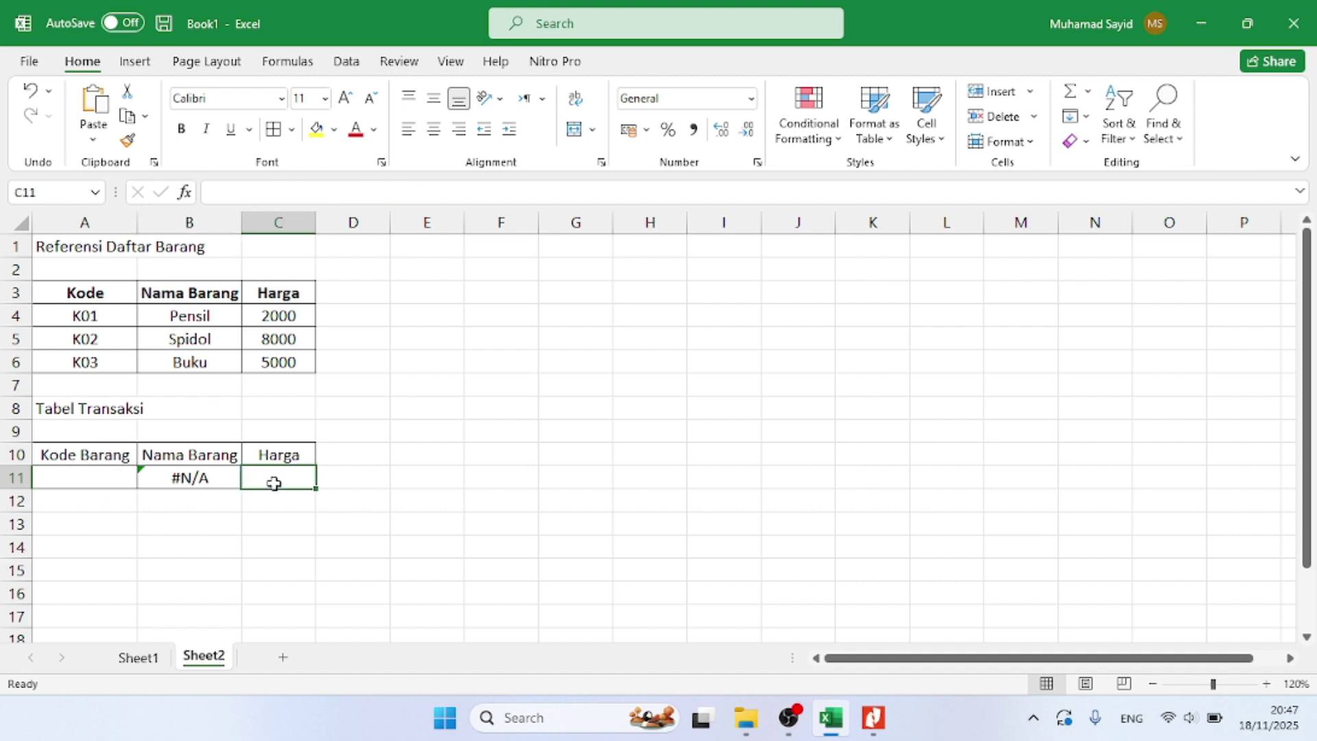
click(283, 196)
text(=)
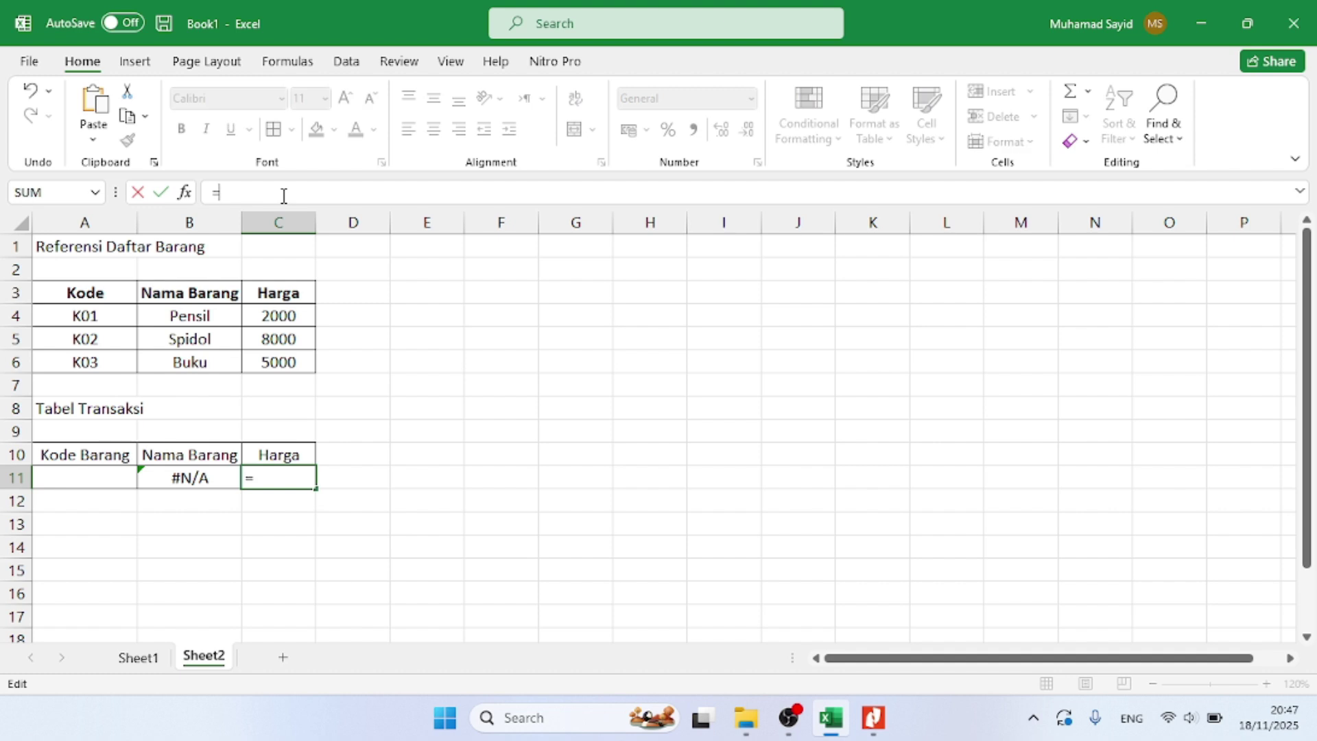
text(VLOOKUP)
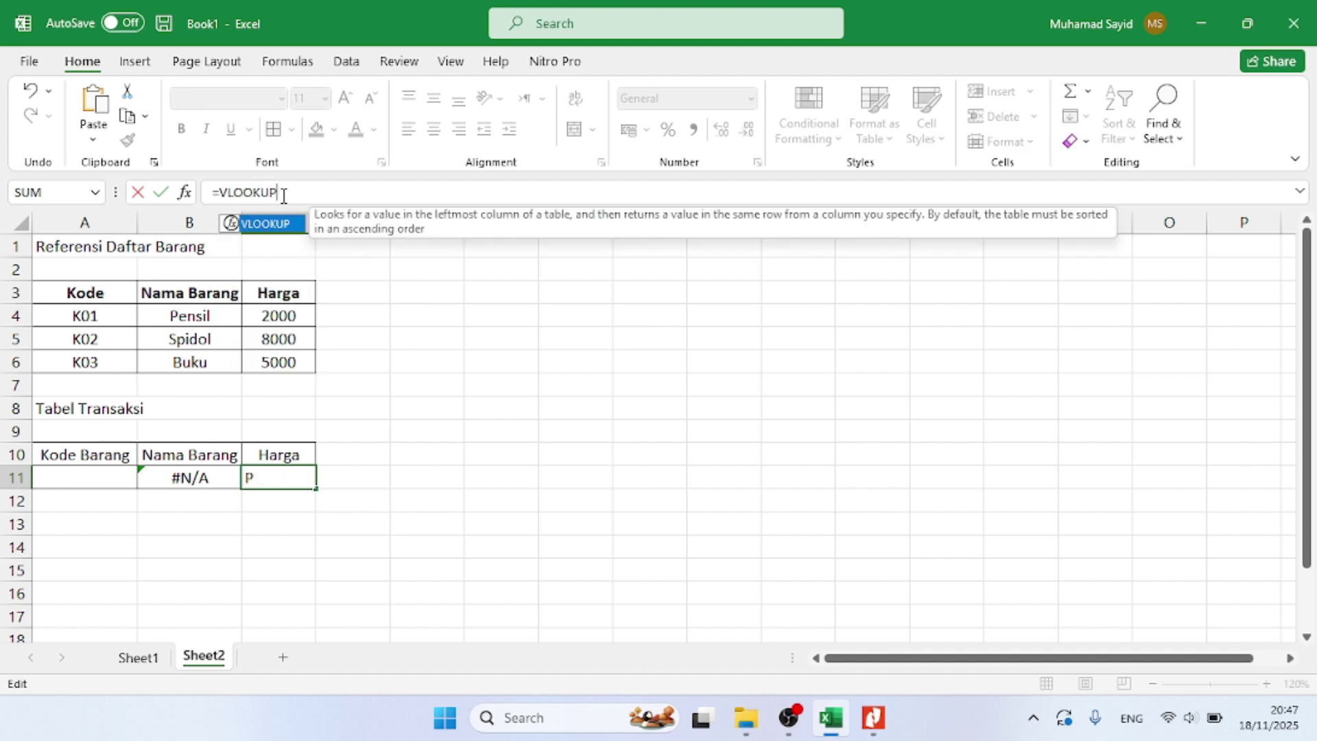
text(()
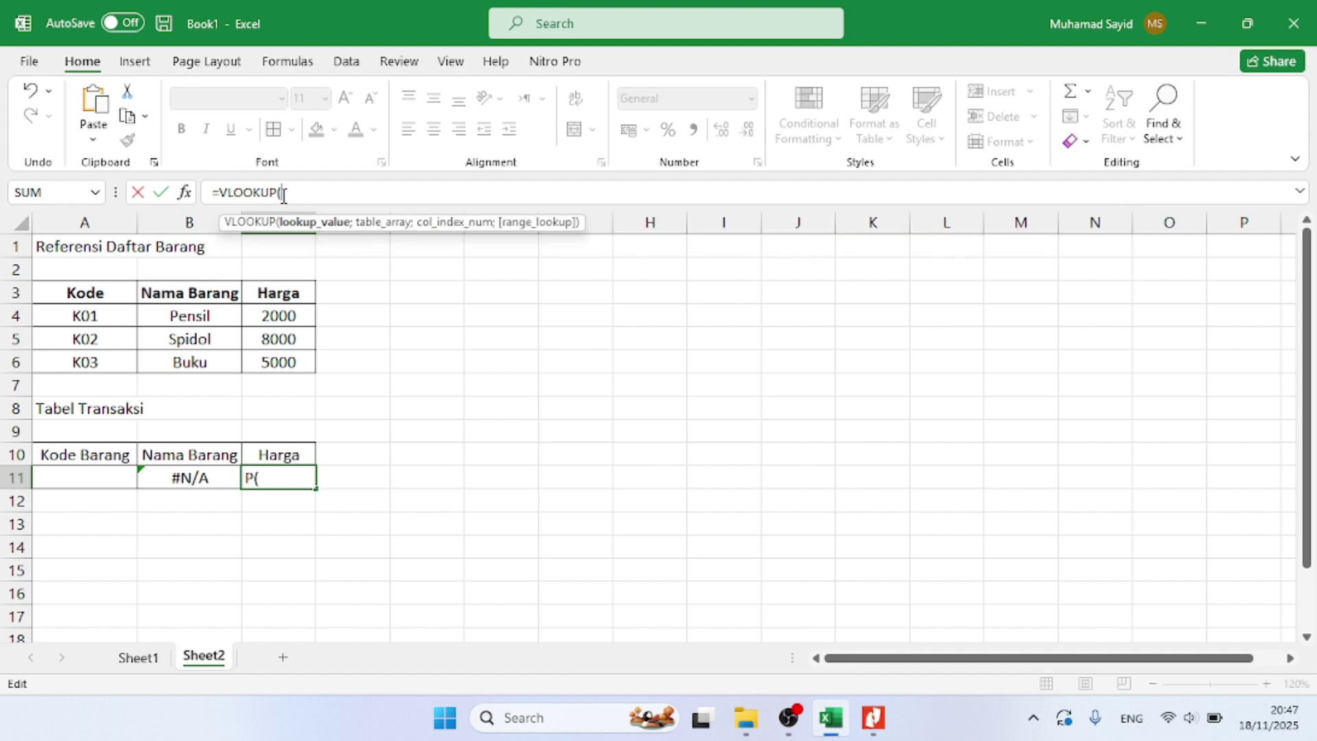
click(93, 478)
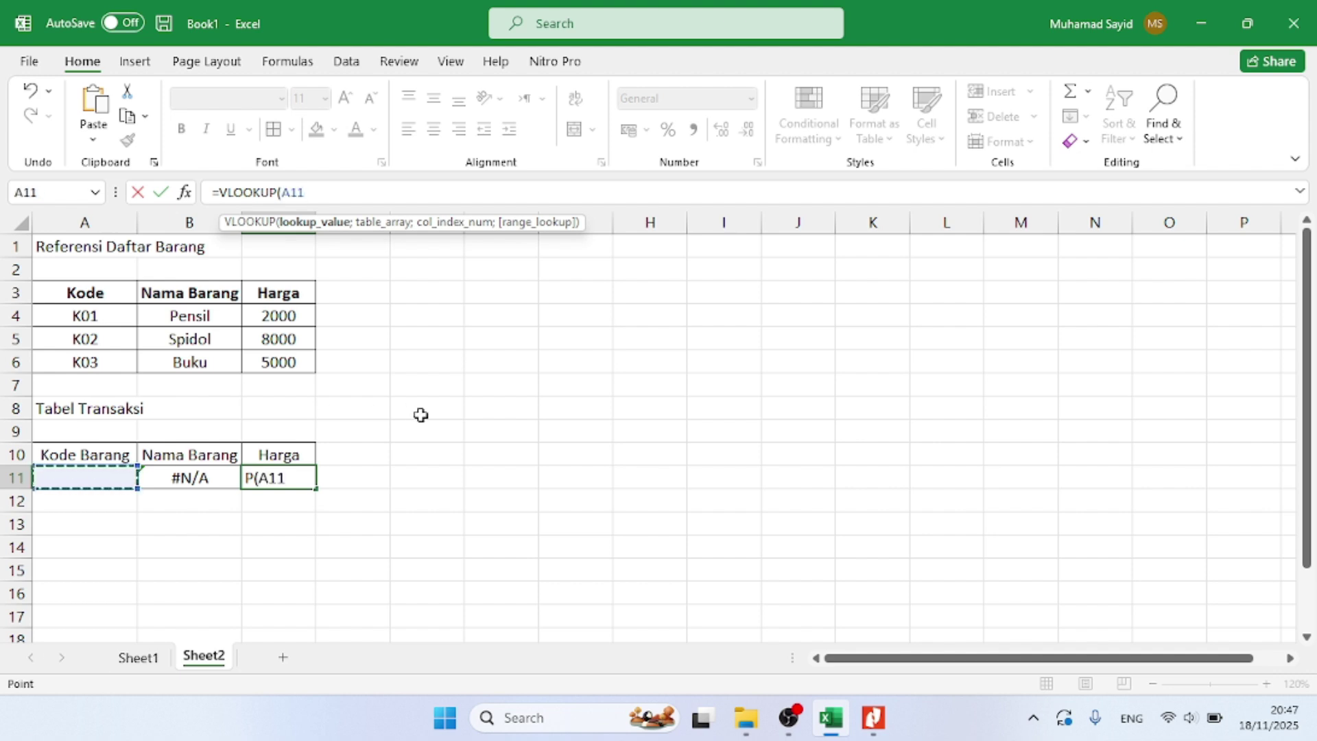
text(;)
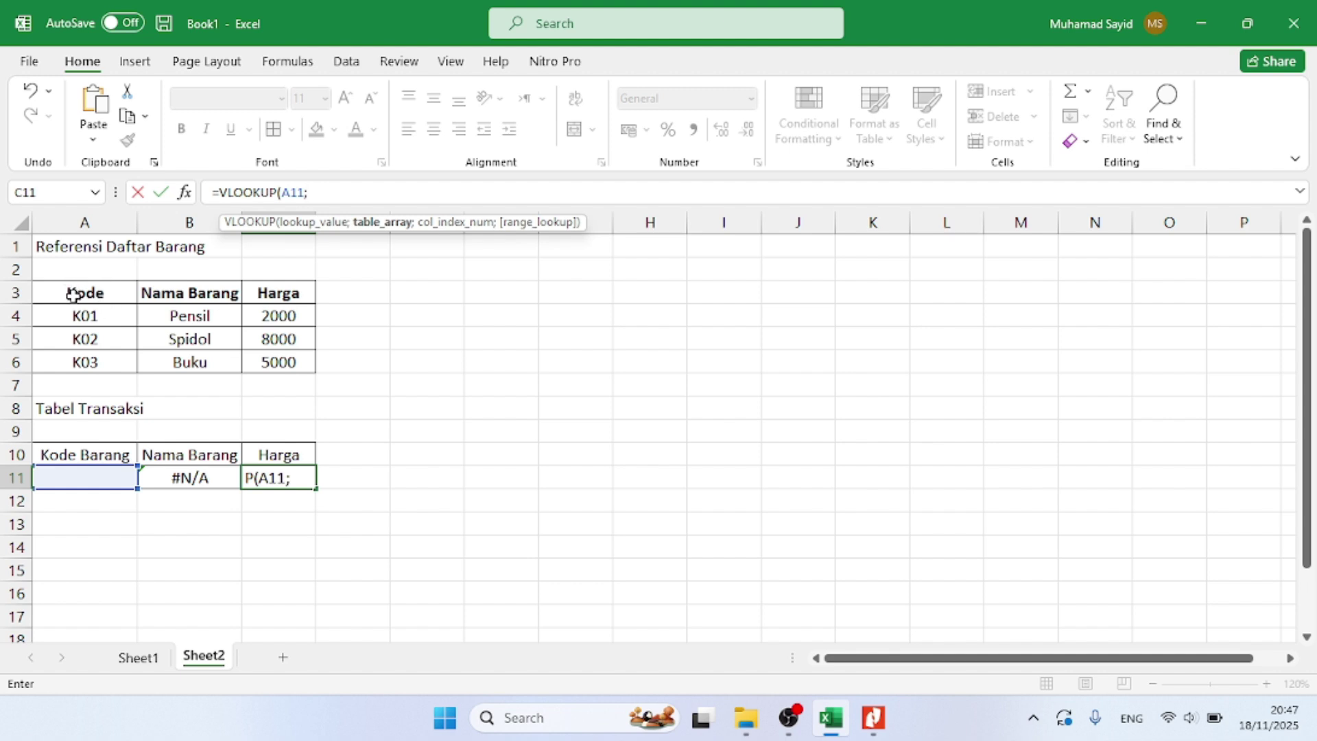
drag(69, 293, 313, 359)
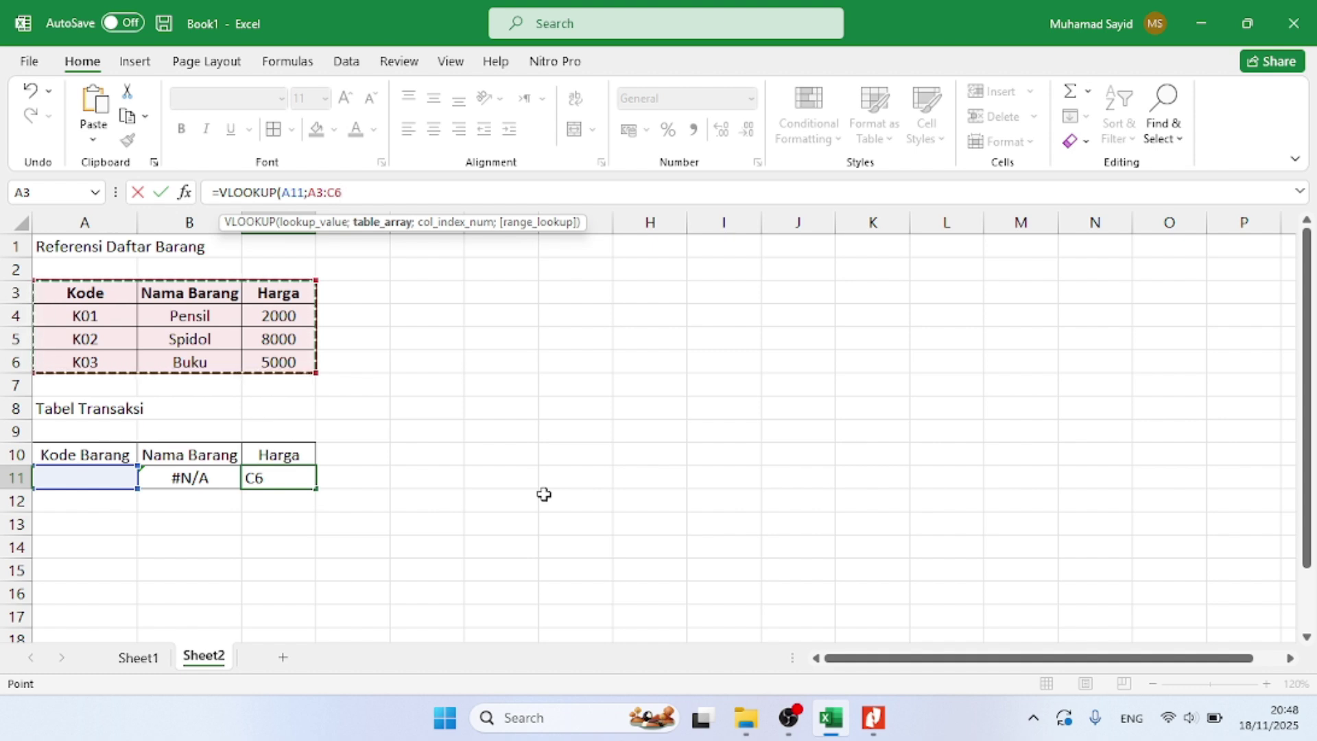
key(F4)
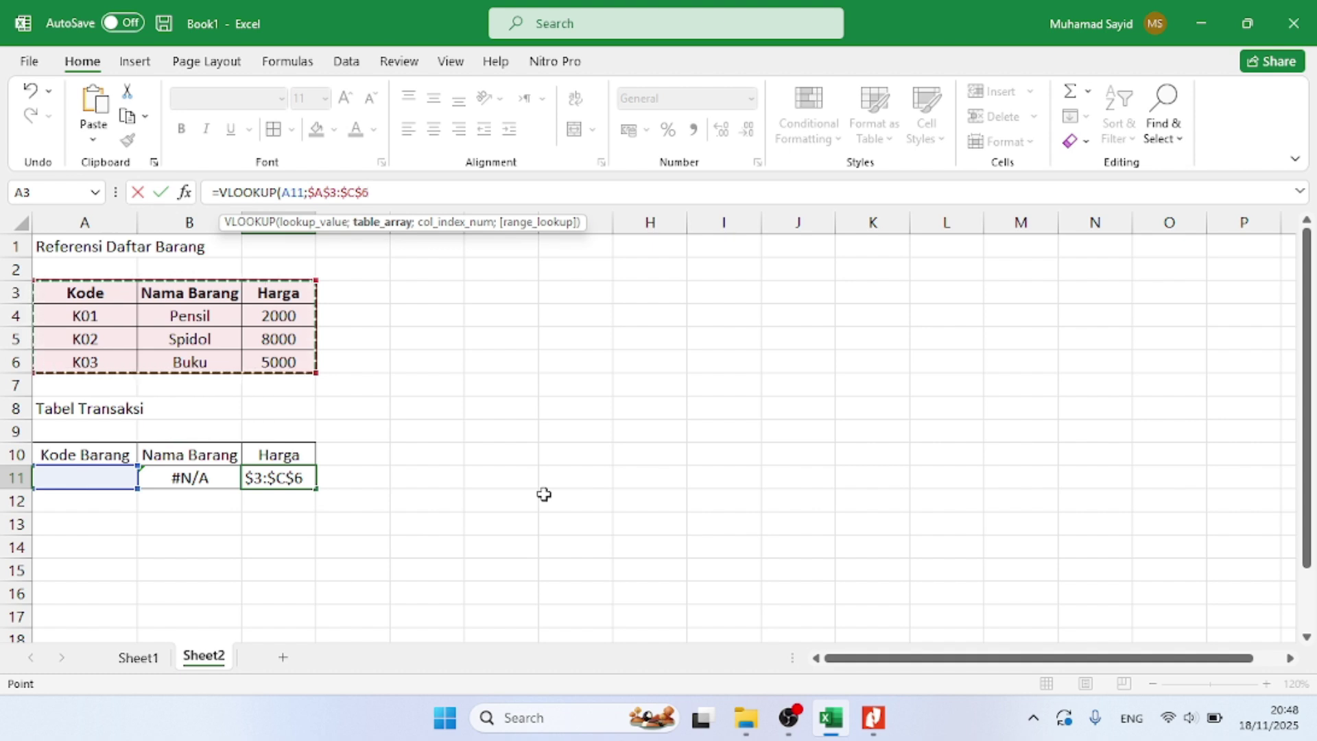
text(;)
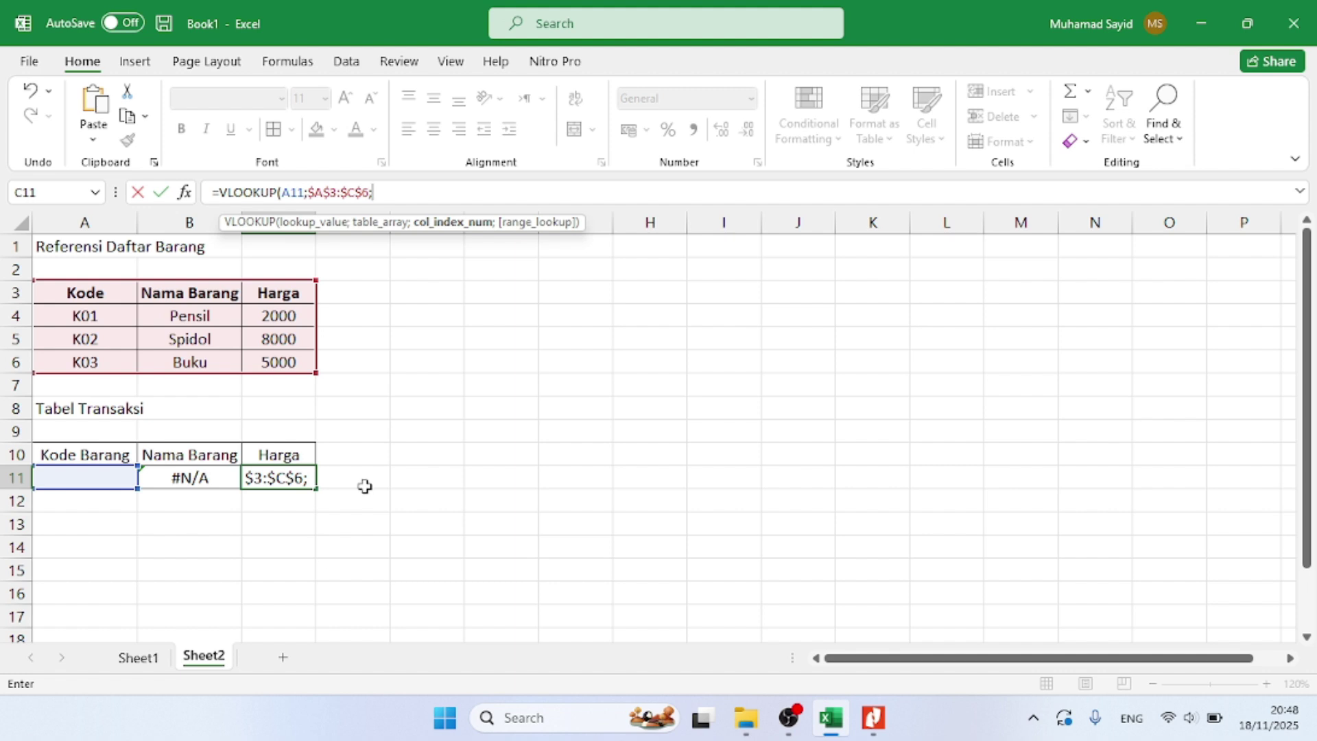
text(3;)
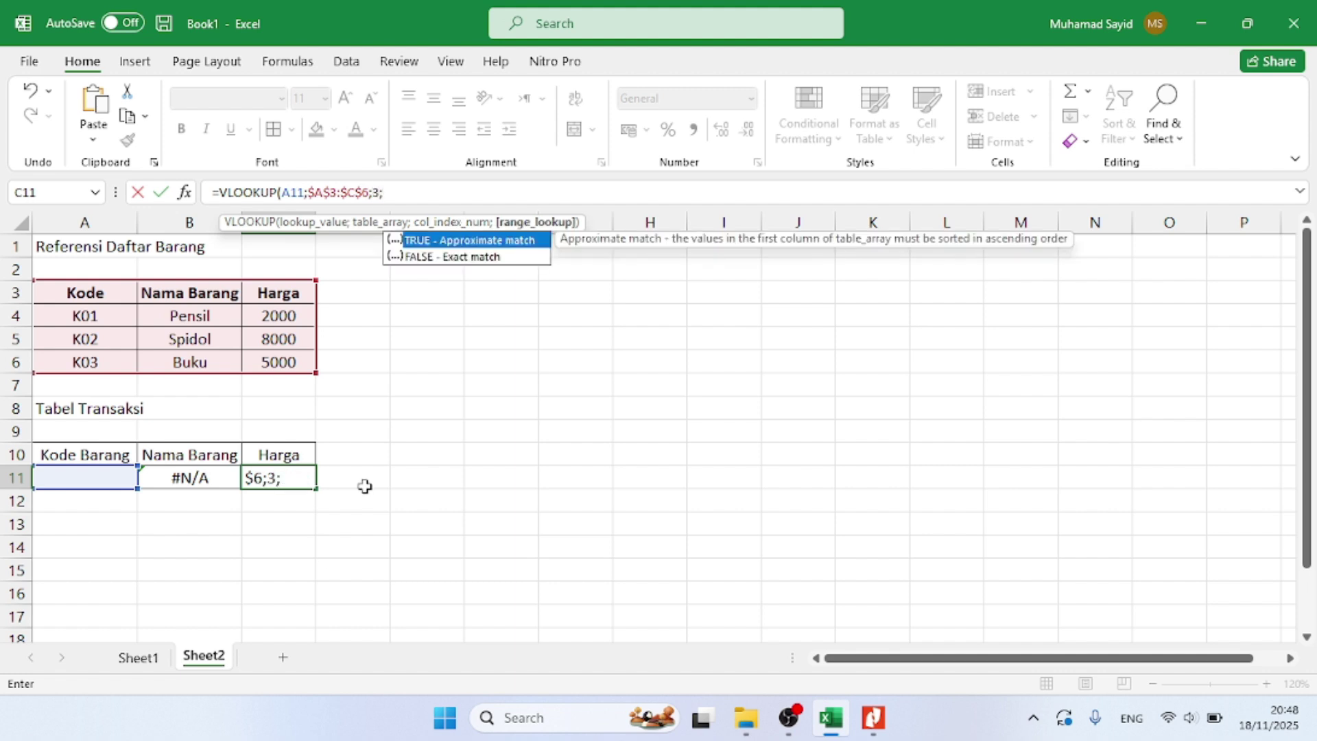
text(FALSE))
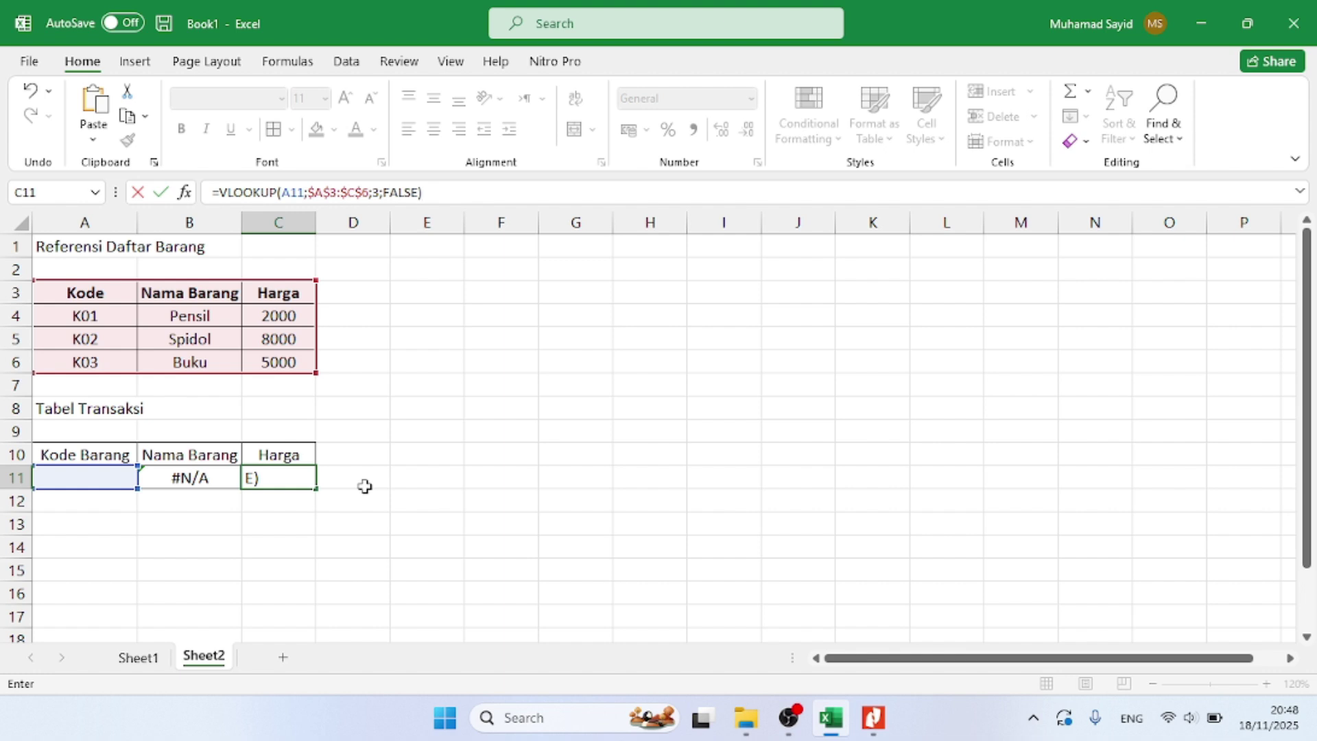
key(Return)
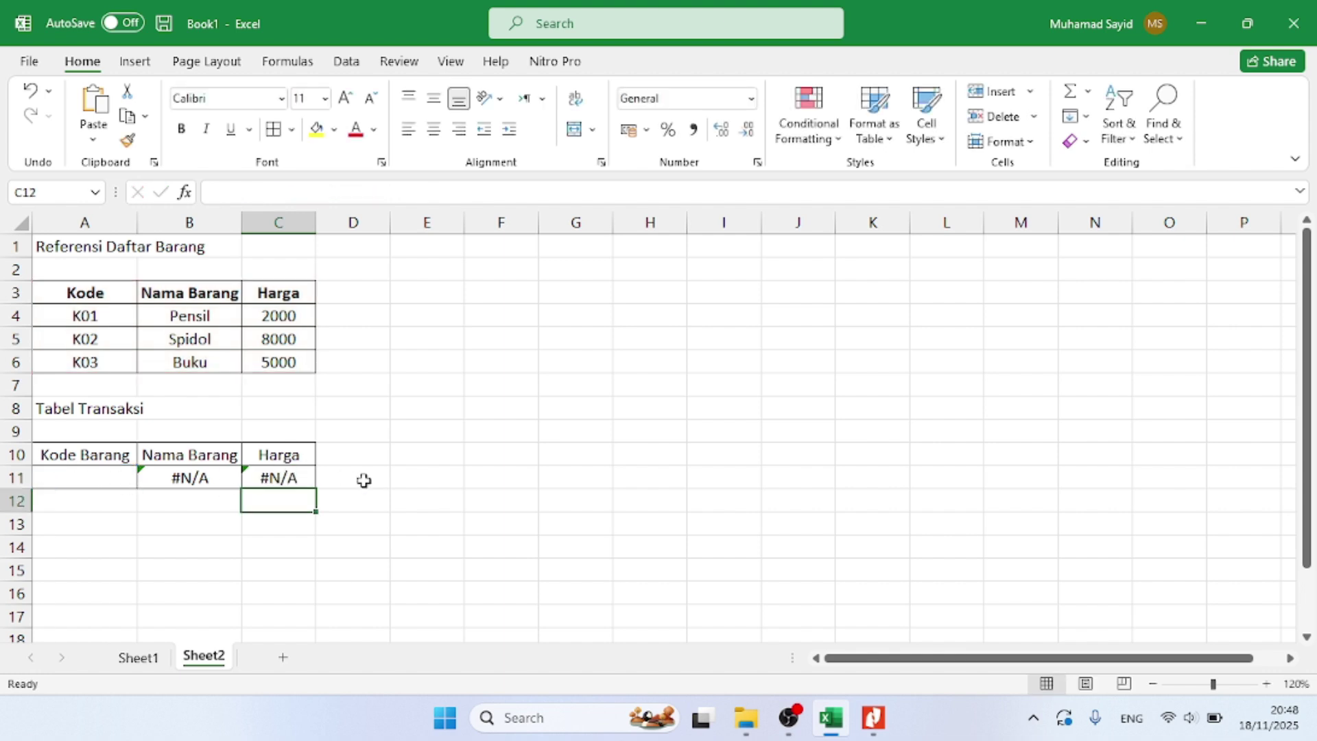
Enter the item code K01 in A11 under Kode Barang to test both lookup formulas
click(97, 478)
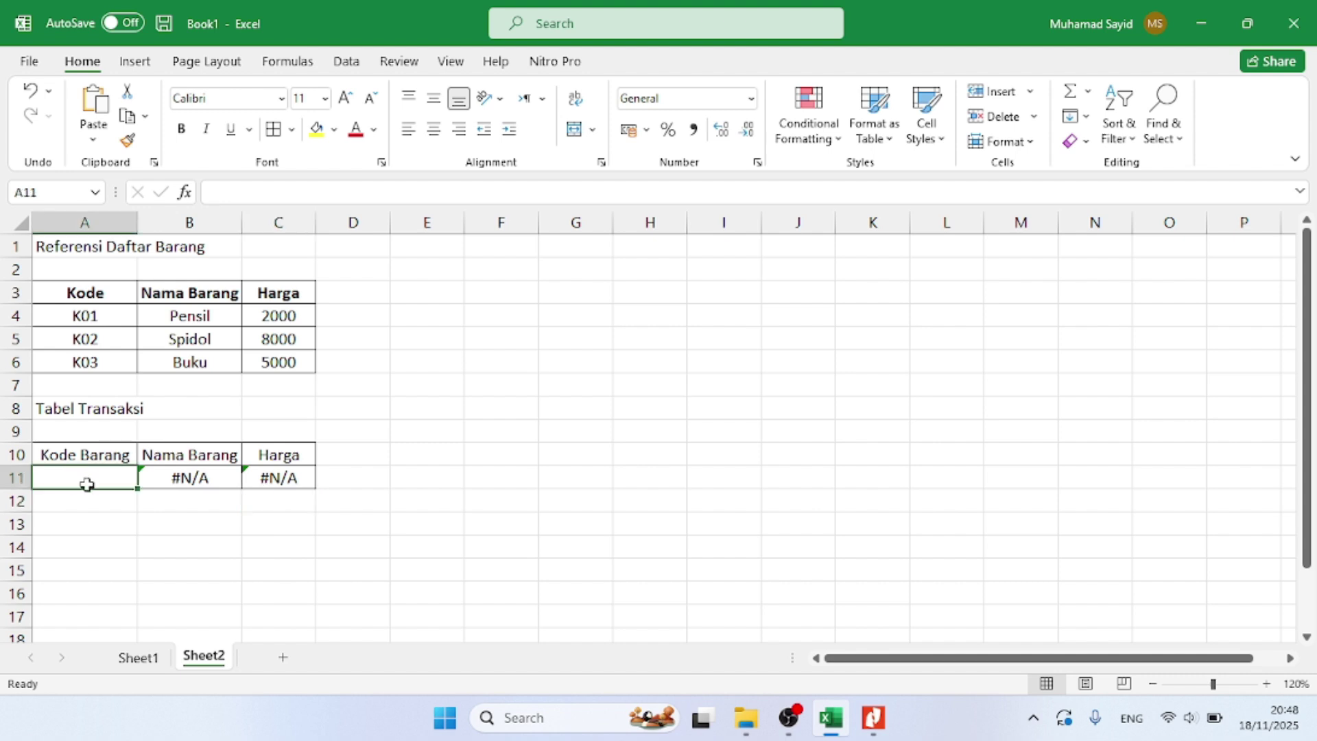
text(K01)
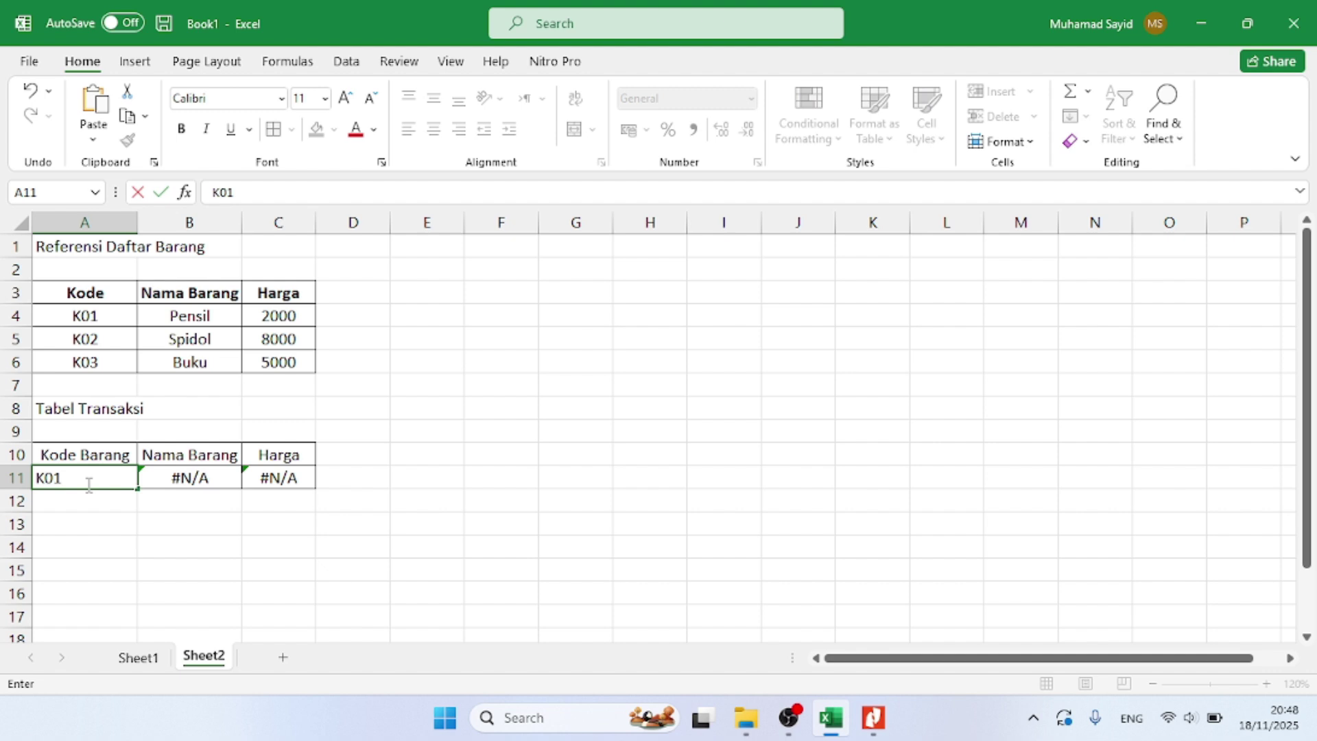
key(Return)
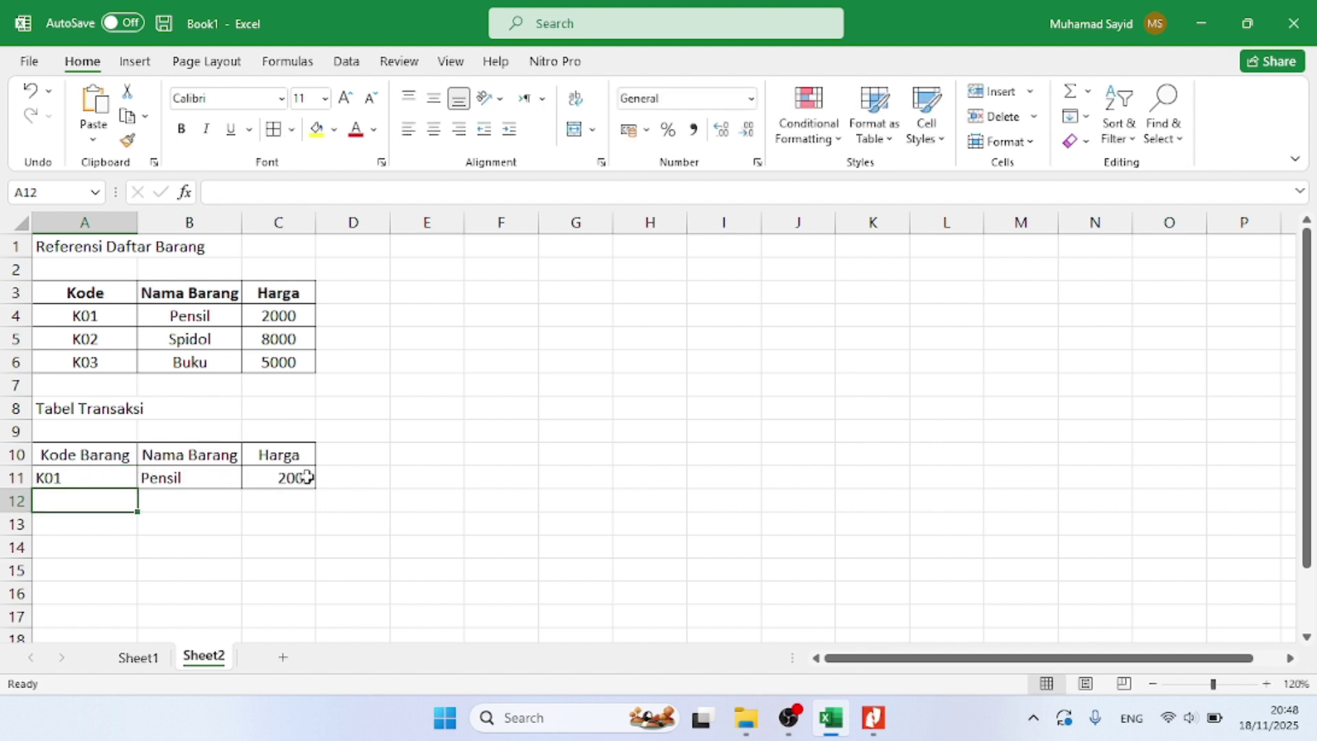
Change the item code in A11 under Kode Barang to K02 to test both lookup formulas
double_click(105, 475)
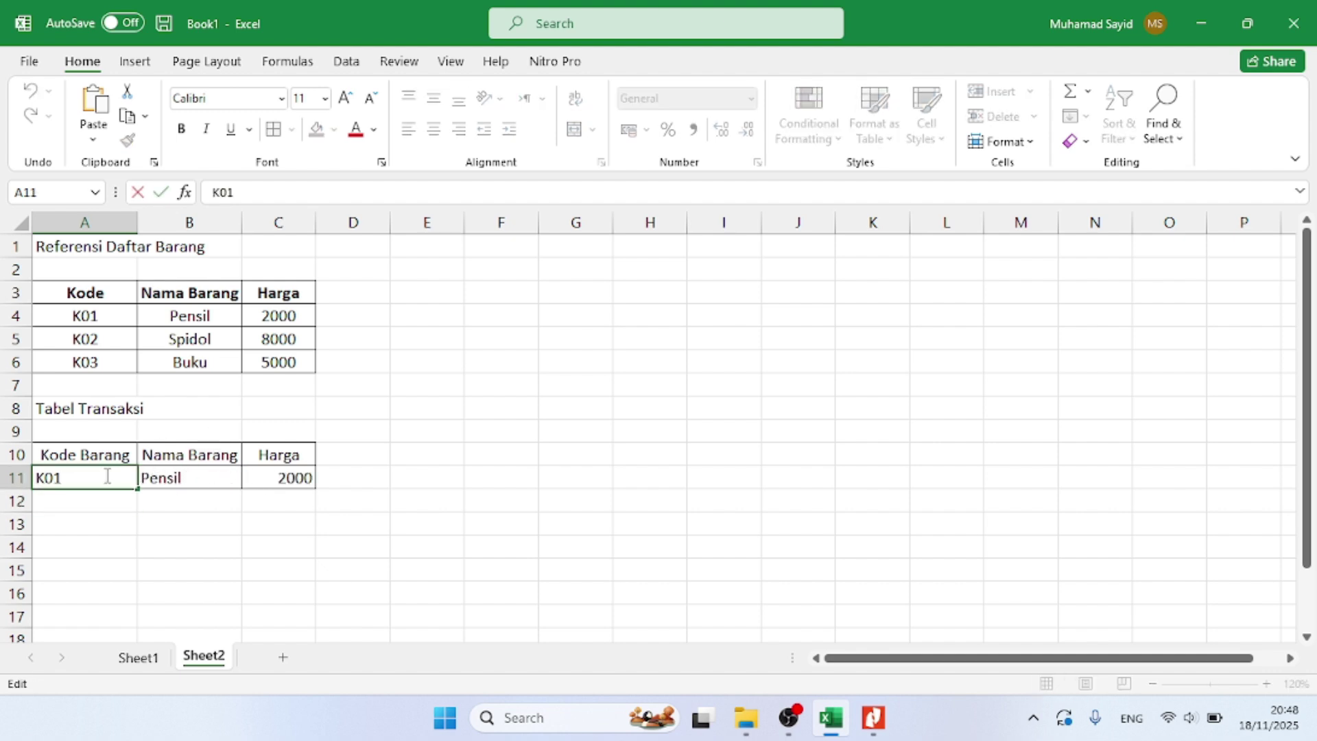
key(BackSpace)
text(2)
key(Return)
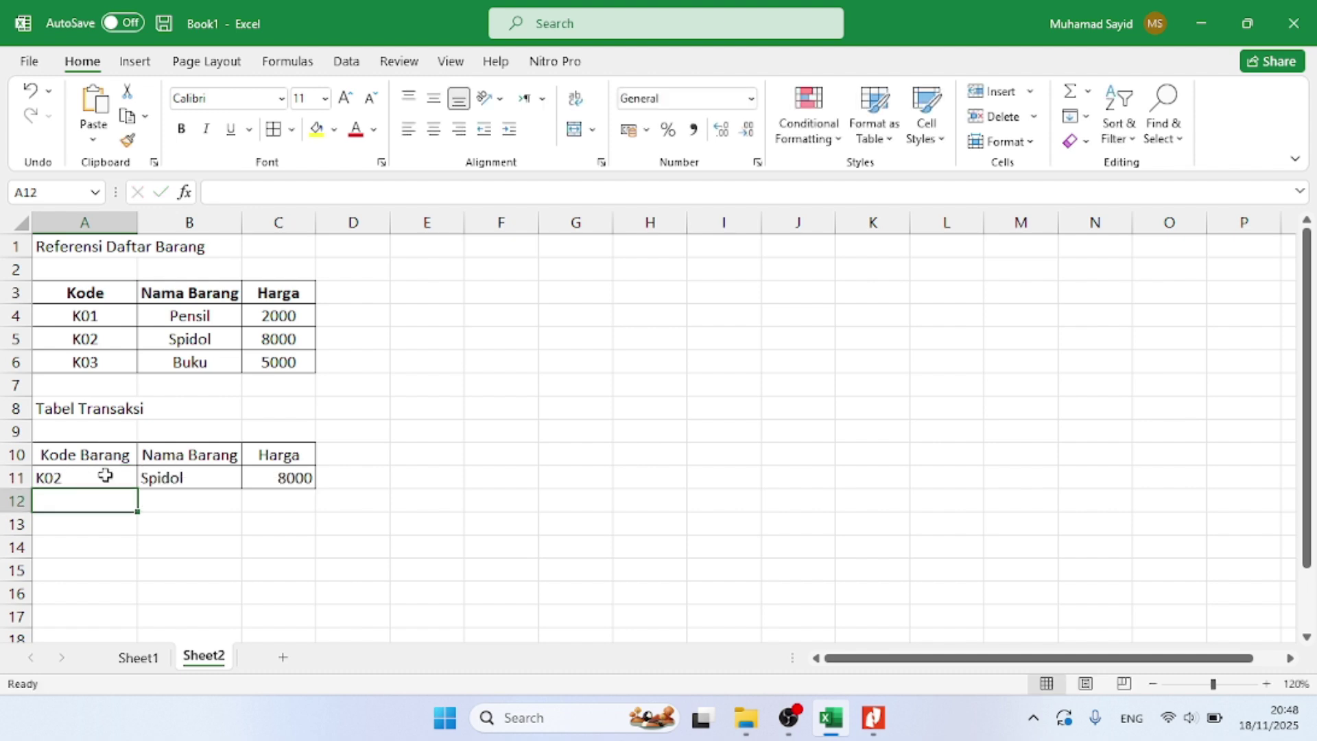
Change the item code in A11 to K03 and check the Harga formula in C11 against its lookup cell
double_click(105, 475)
key(BackSpace)
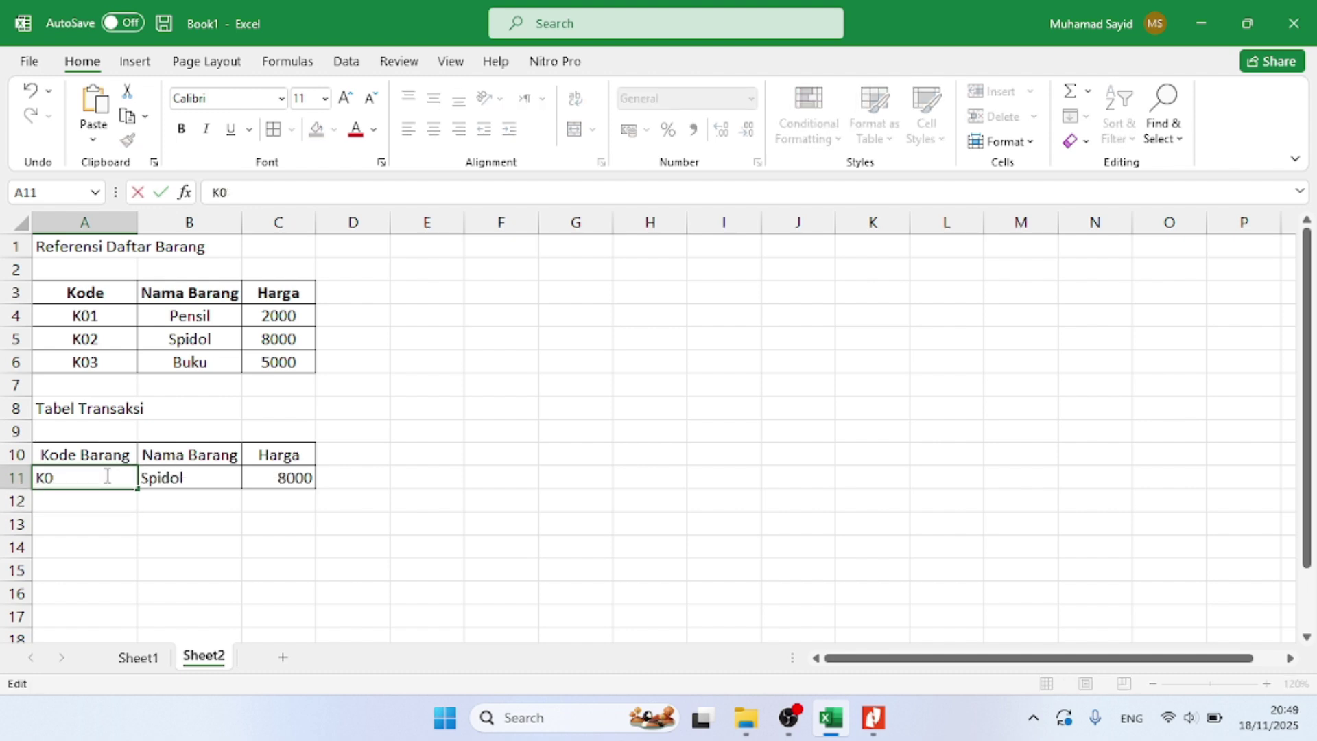
text(3)
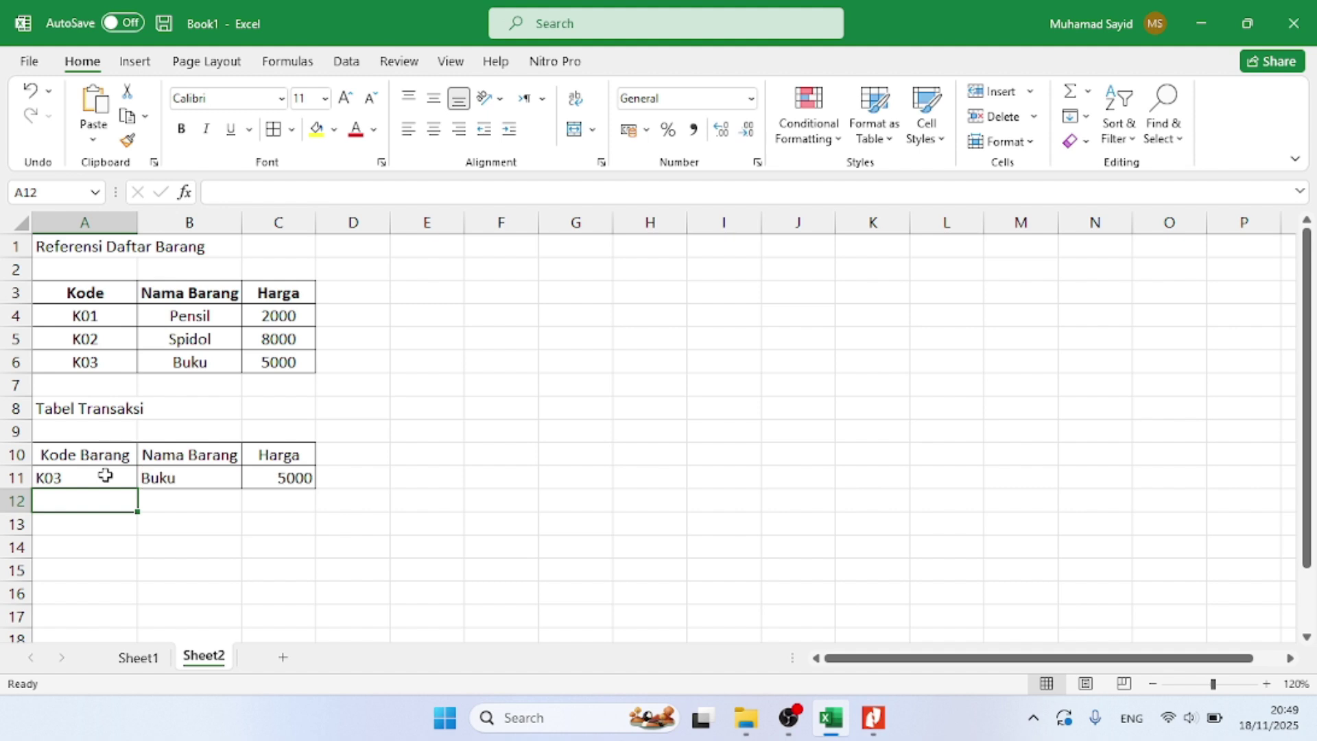
click(273, 484)
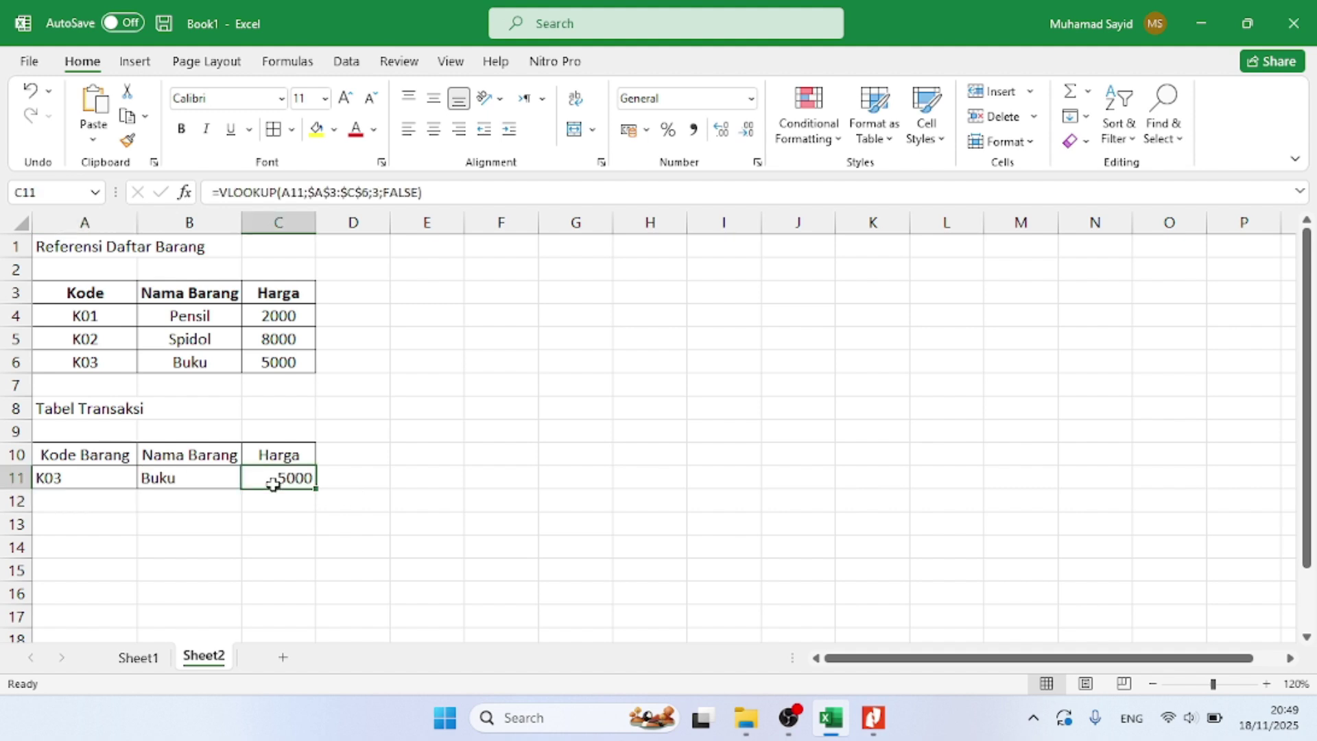
click(83, 476)
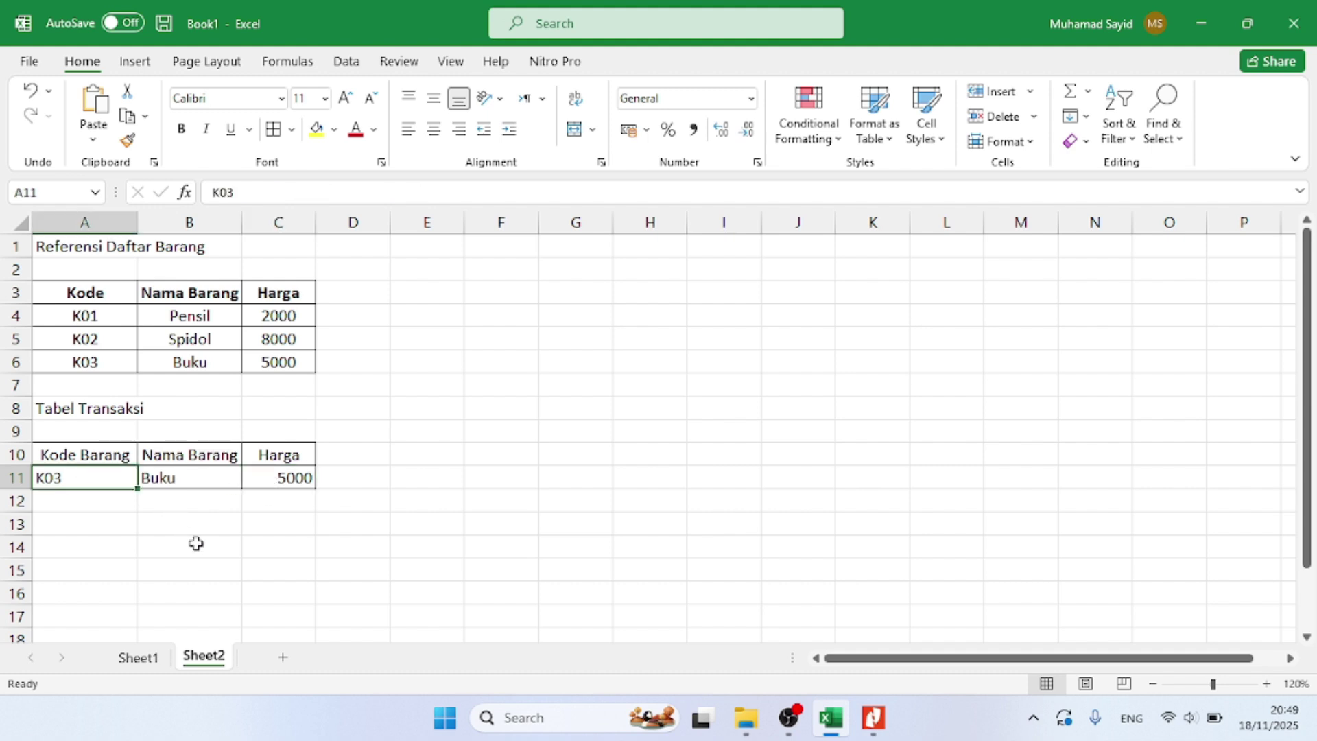
click(72, 457)
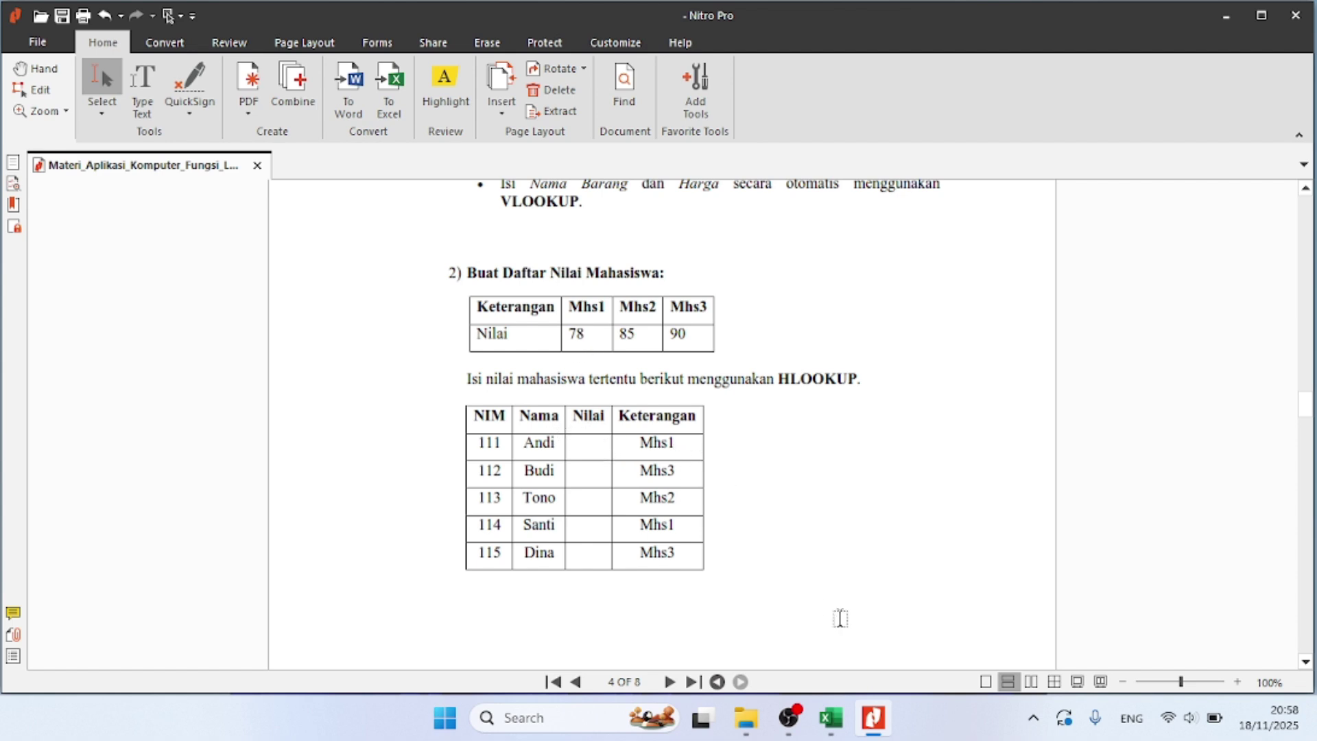
Switch from the PDF back to Excel, open Sheet3 and begin an HLOOKUP formula in I4 under Nilai with J4 as lookup value
click(831, 717)
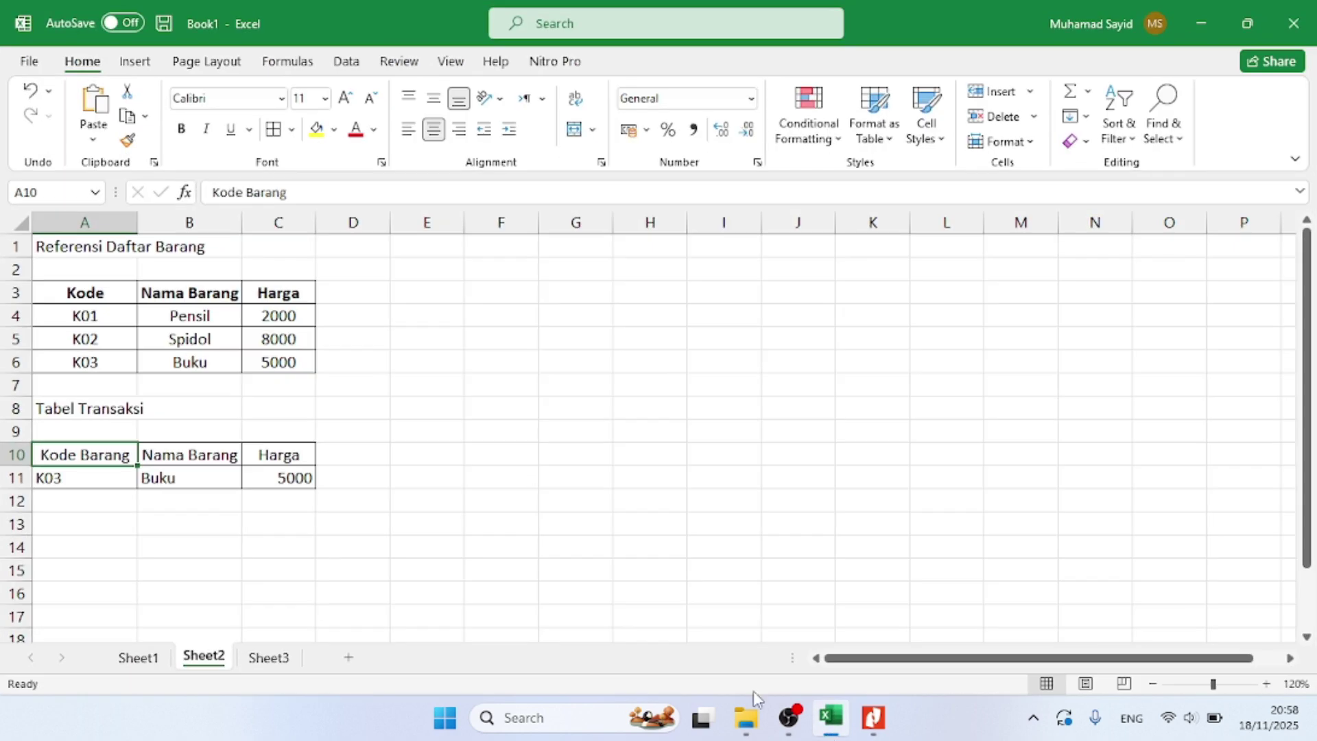
click(268, 656)
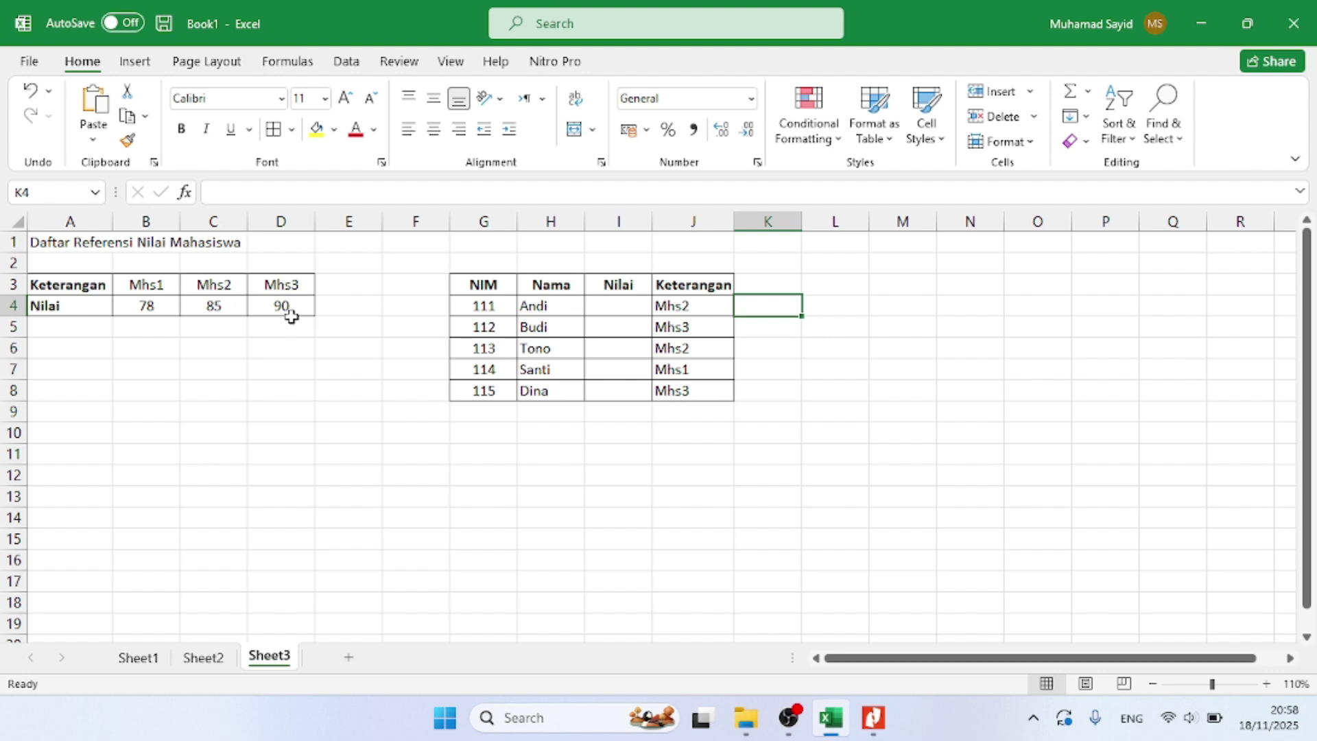
click(624, 310)
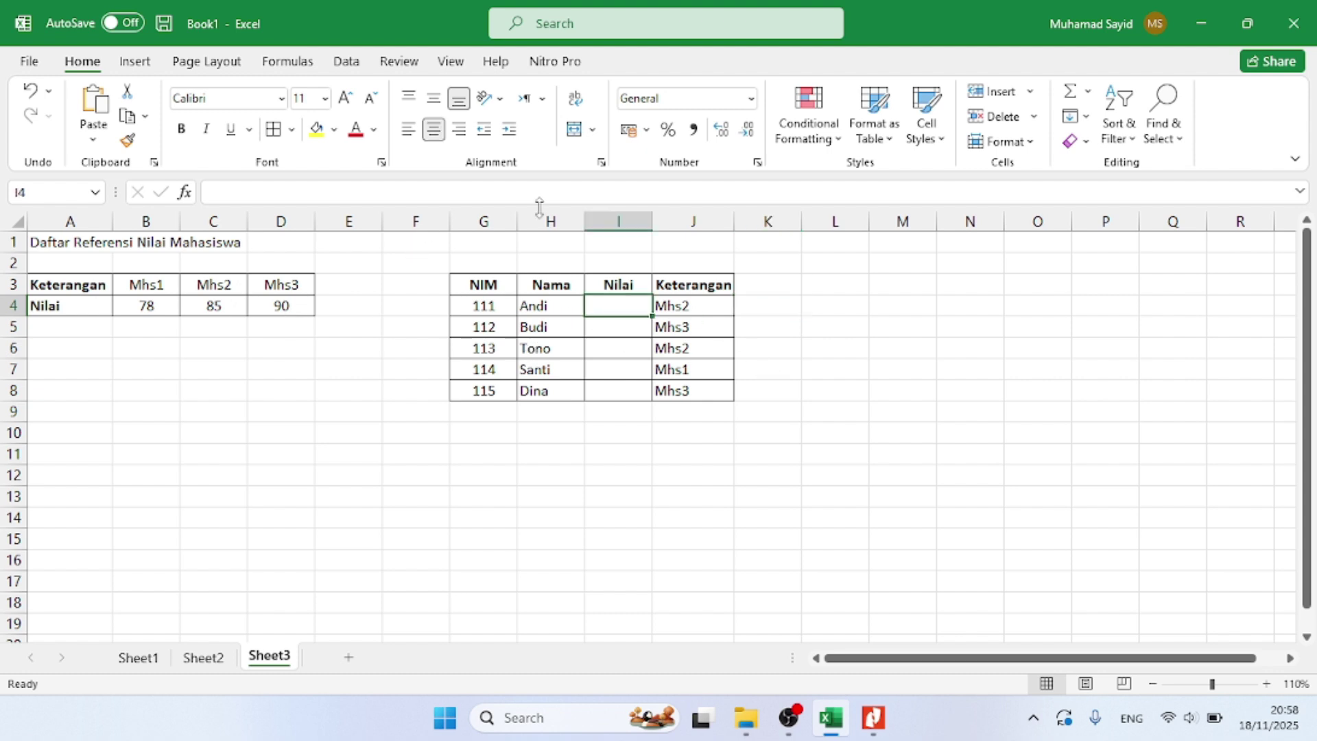
click(373, 190)
text(=)
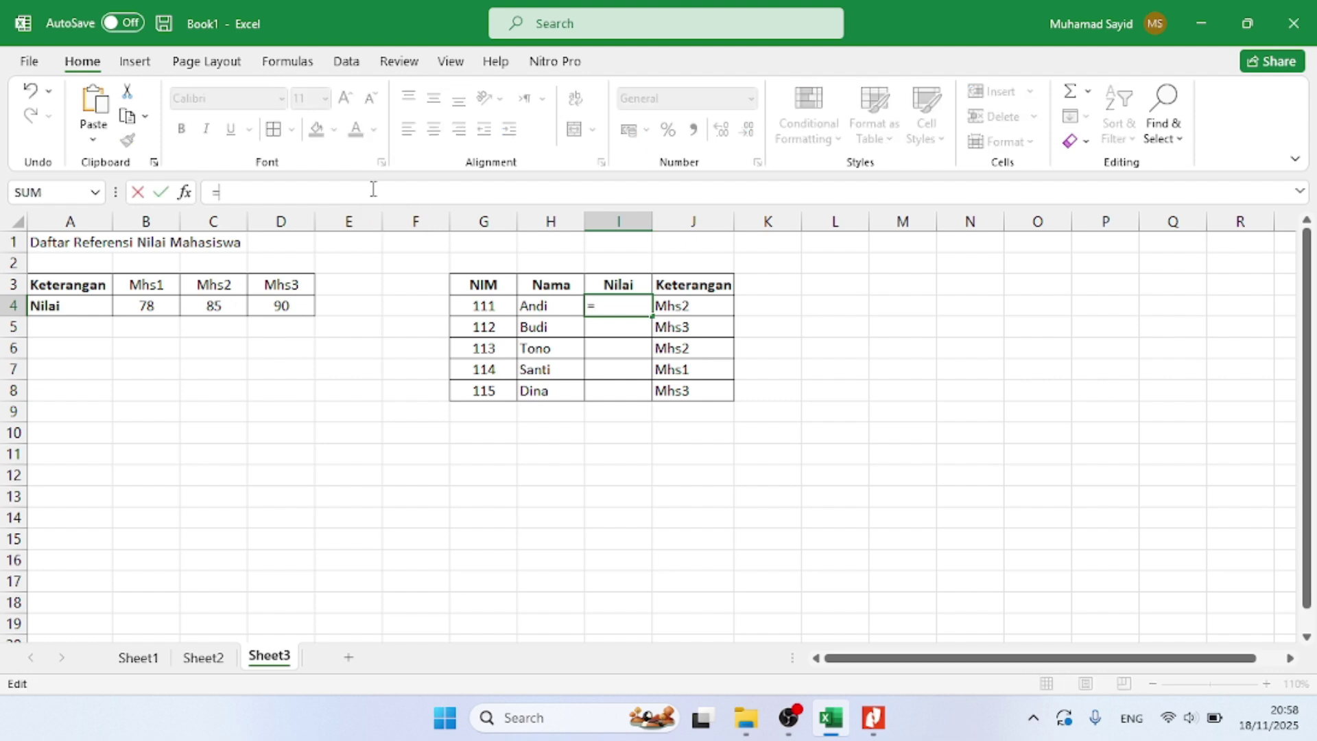
text(hlookup)
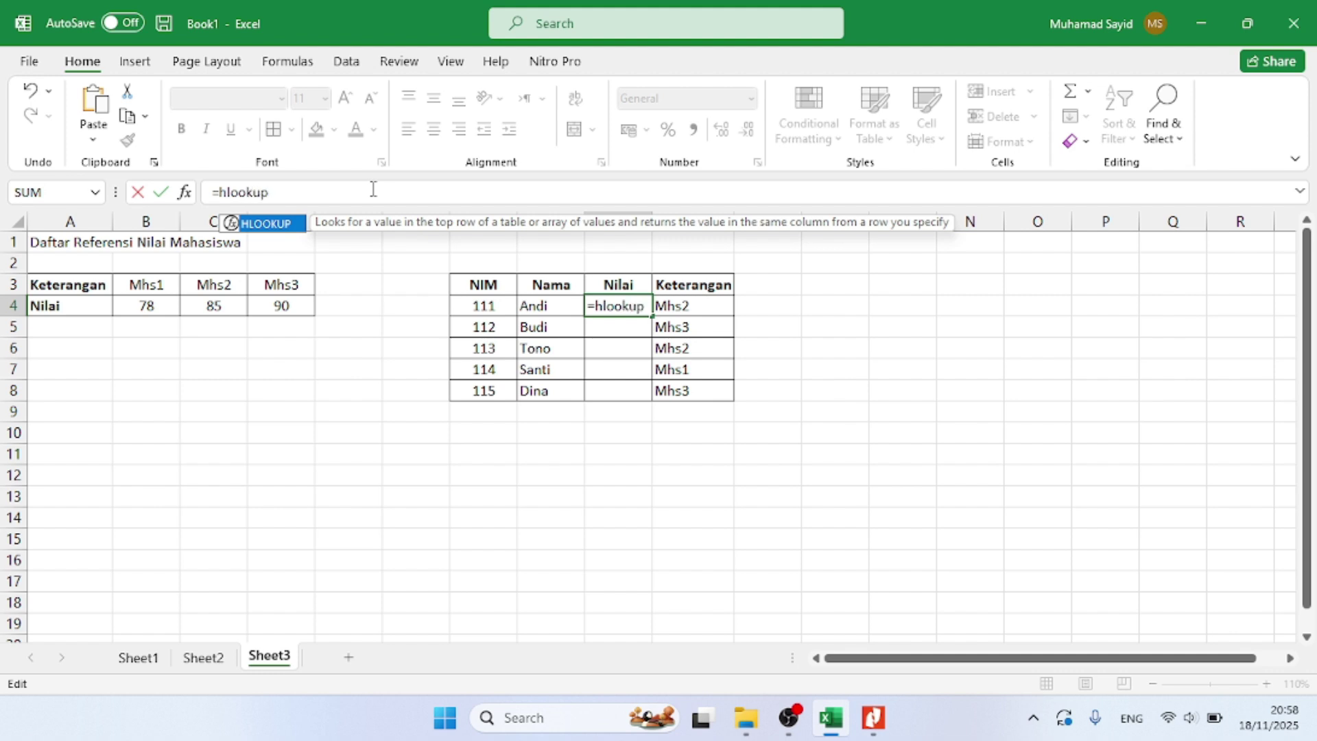
text(()
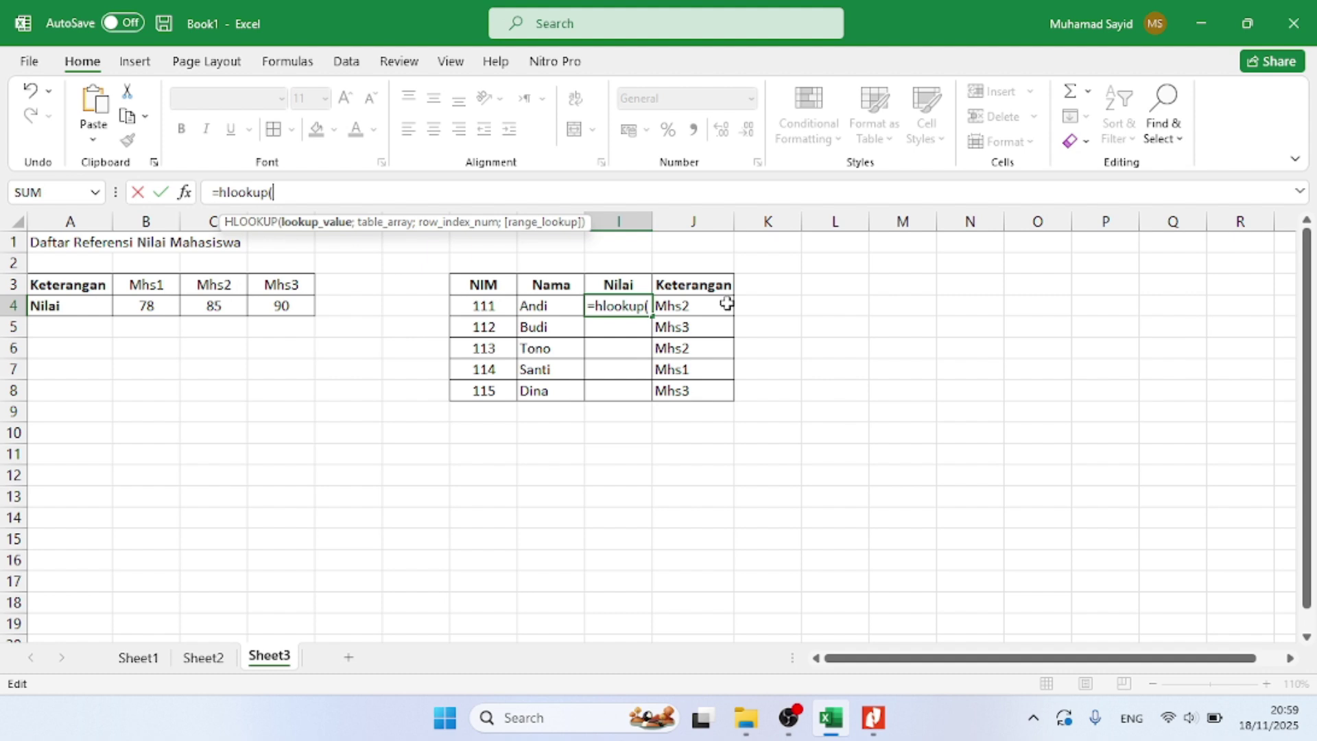
click(689, 306)
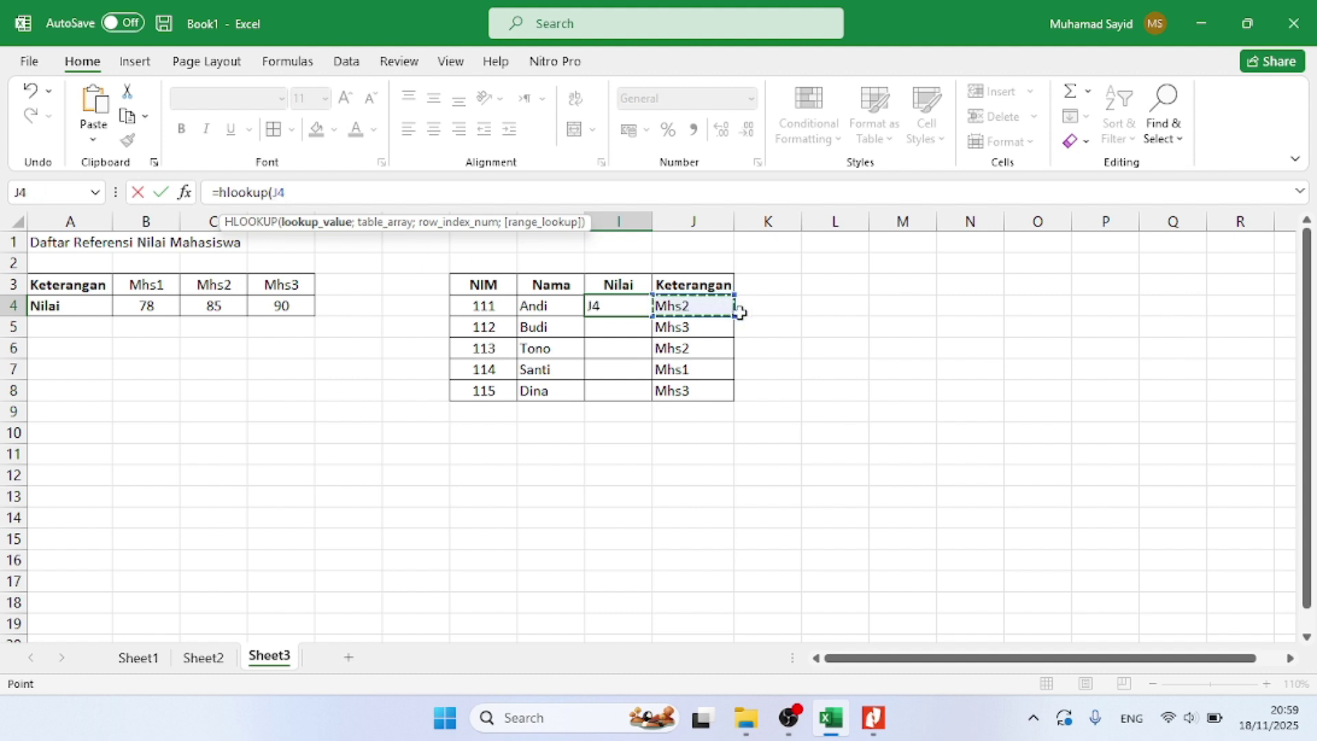
text(;)
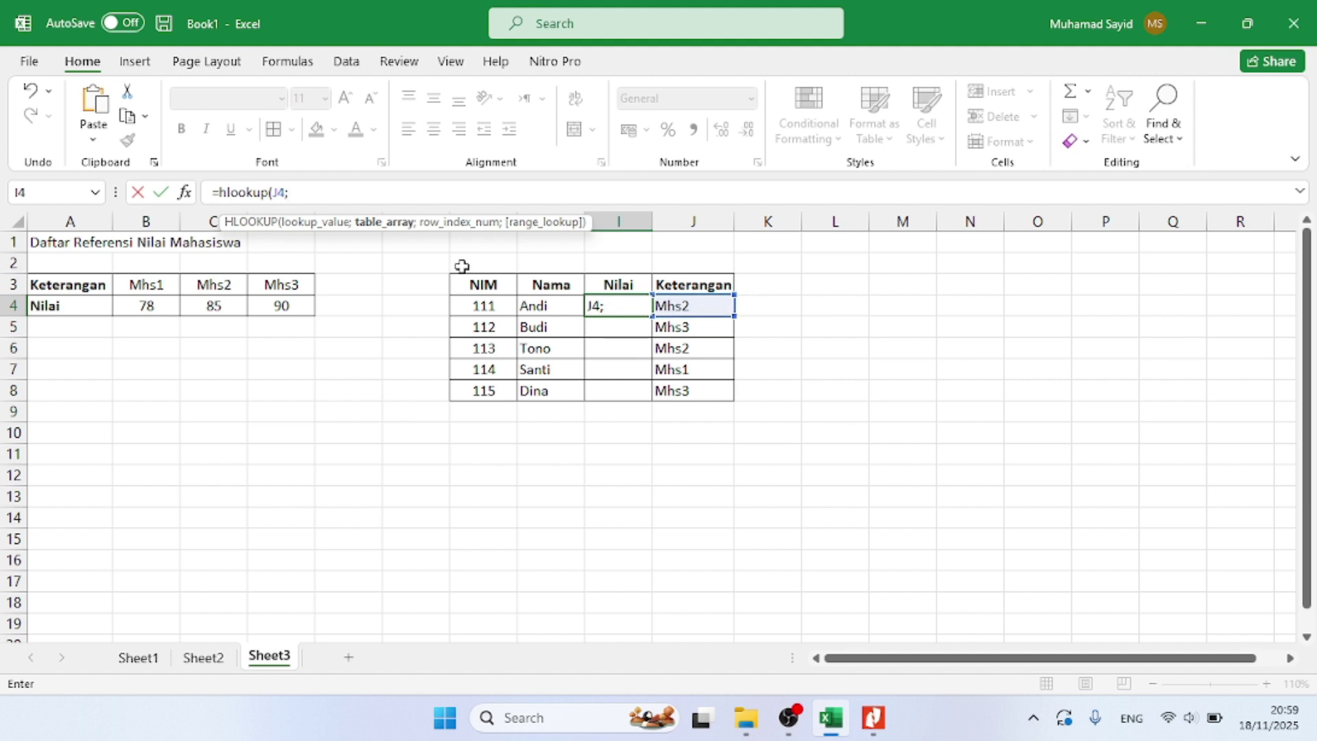
Add the absolute table range $A$3:$D$4 and row index 2 to the HLOOKUP formula in I4
click(66, 287)
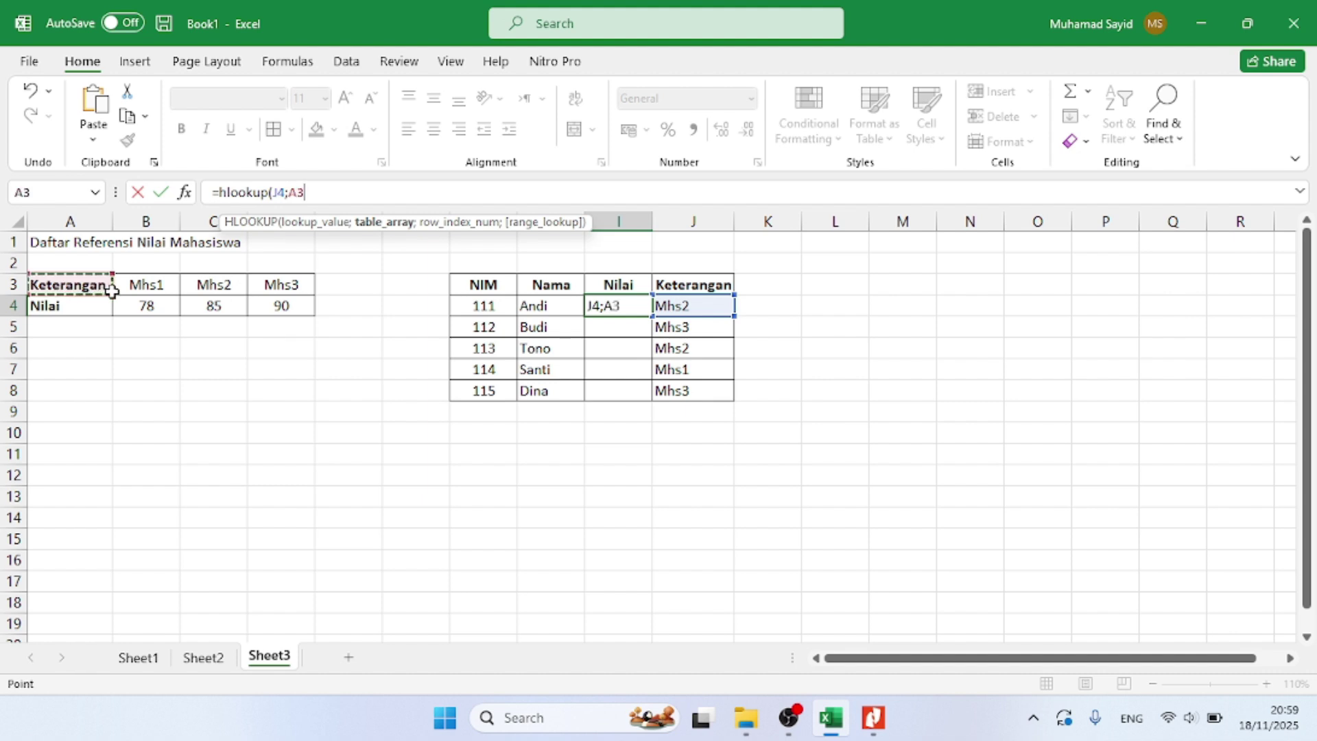
drag(112, 291, 283, 308)
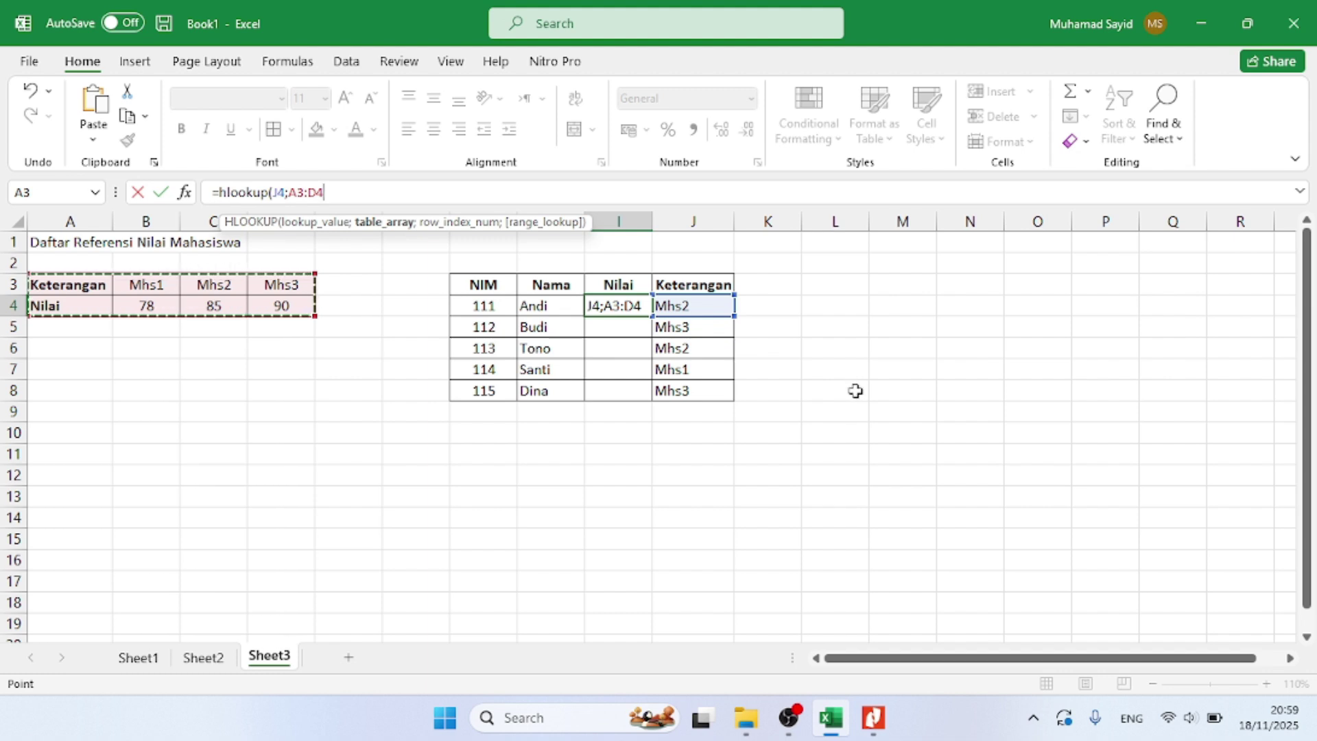
key(F4)
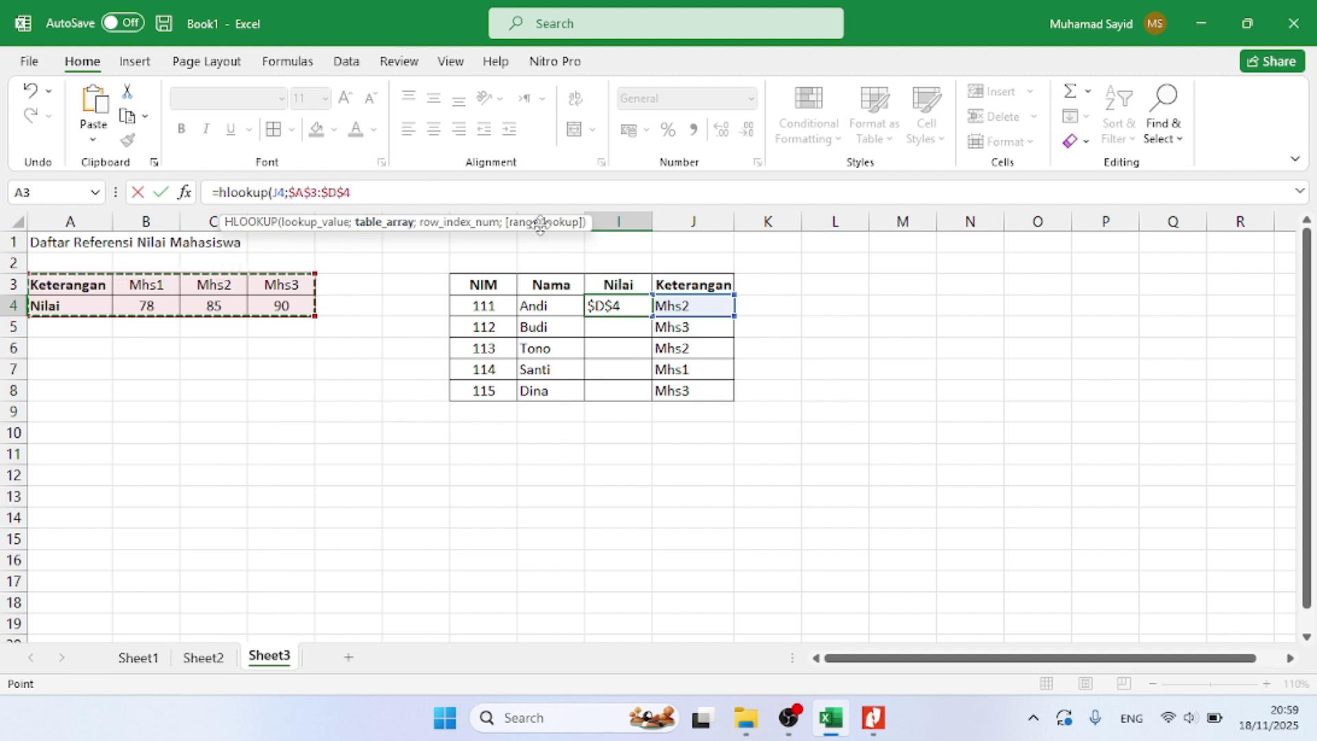
text(;2)
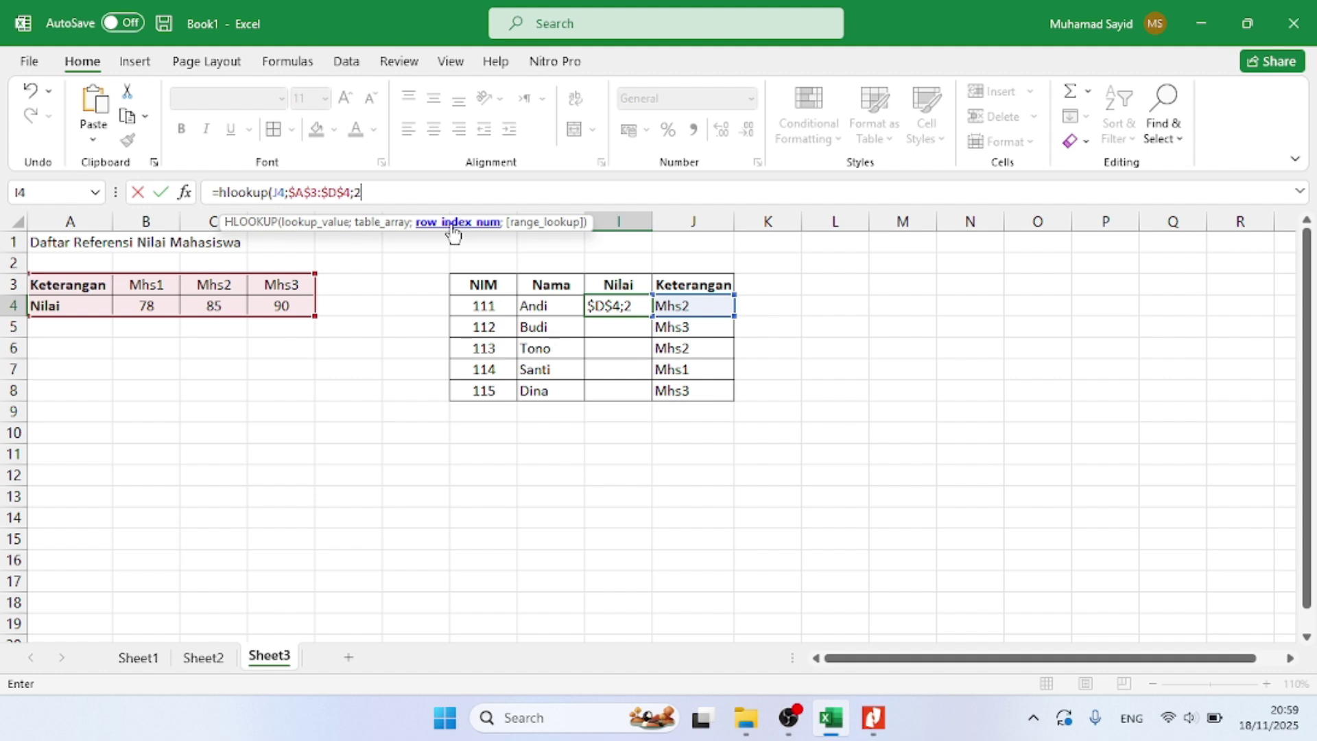
text(;)
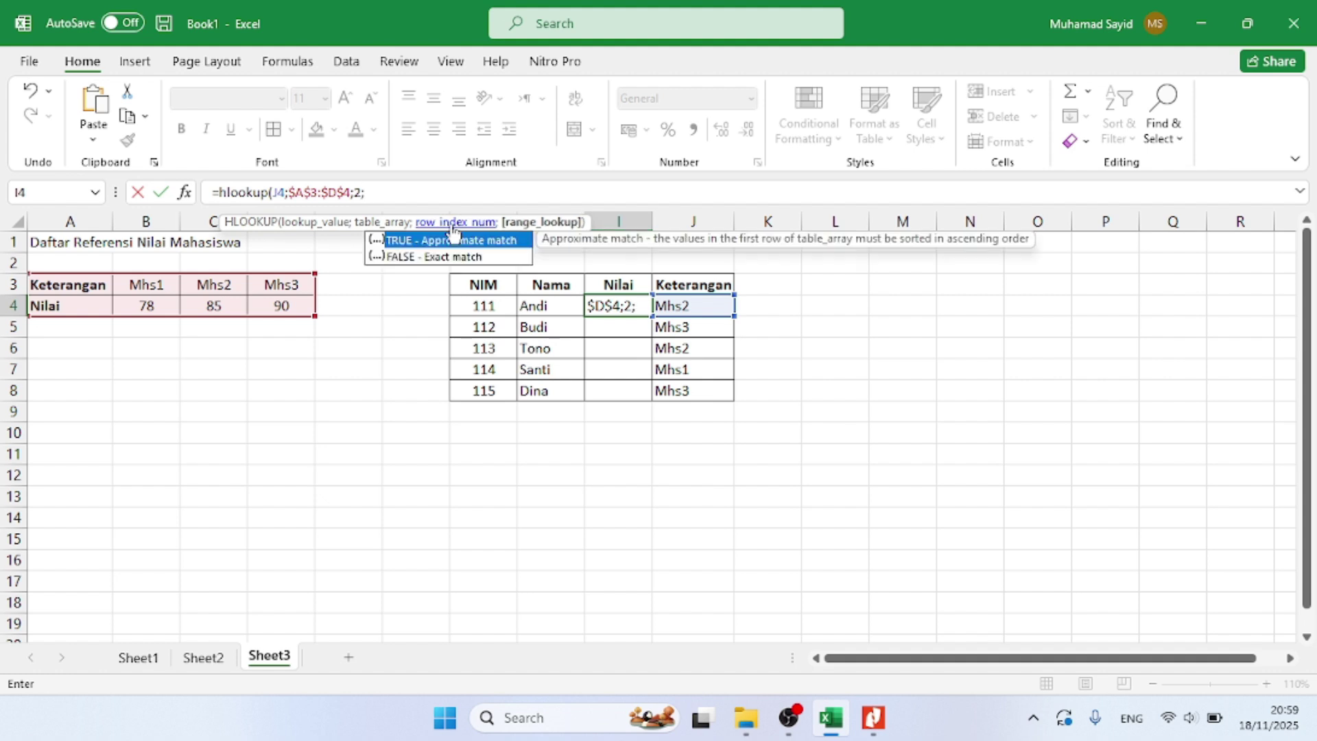
Finish the HLOOKUP formula in I4 with FALSE for an exact match and copy it down through I8
text(FLAS)
key(BackSpace)
key(BackSpace)
key(BackSpace)
text(ALSE)
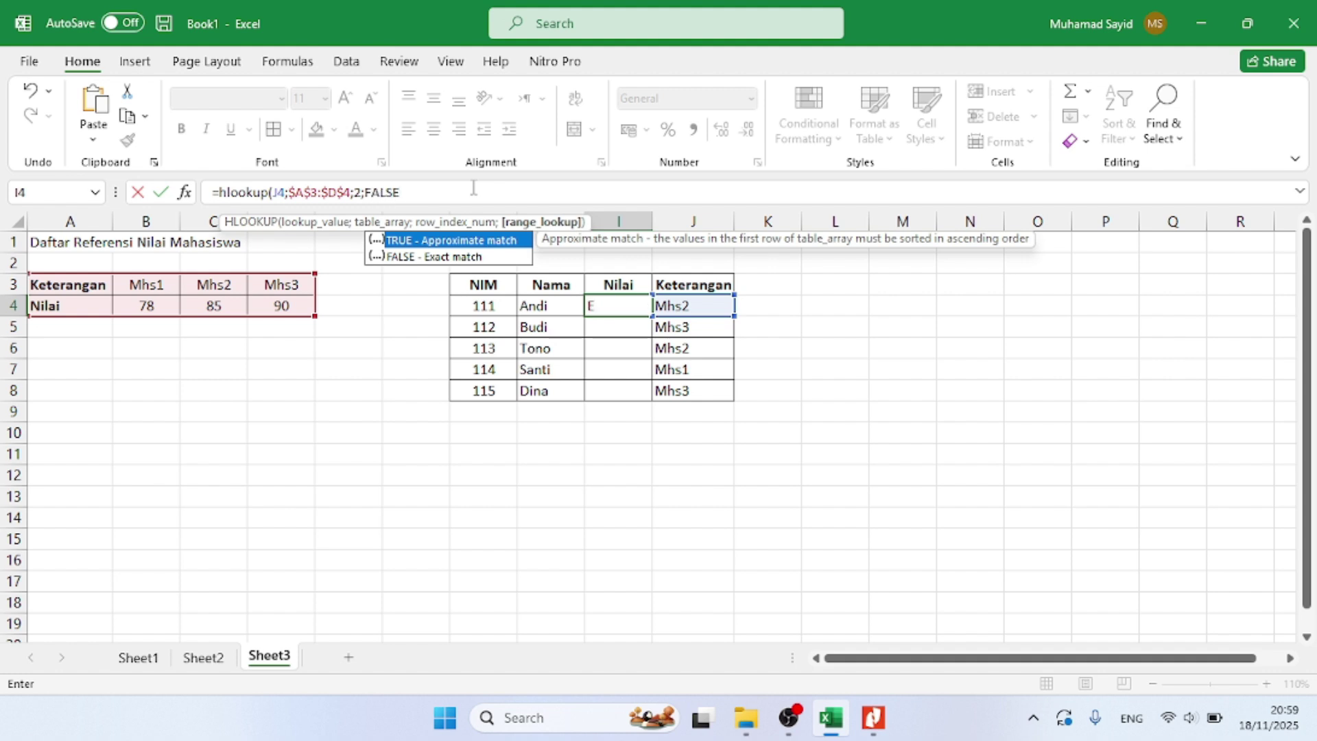
text())
key(Return)
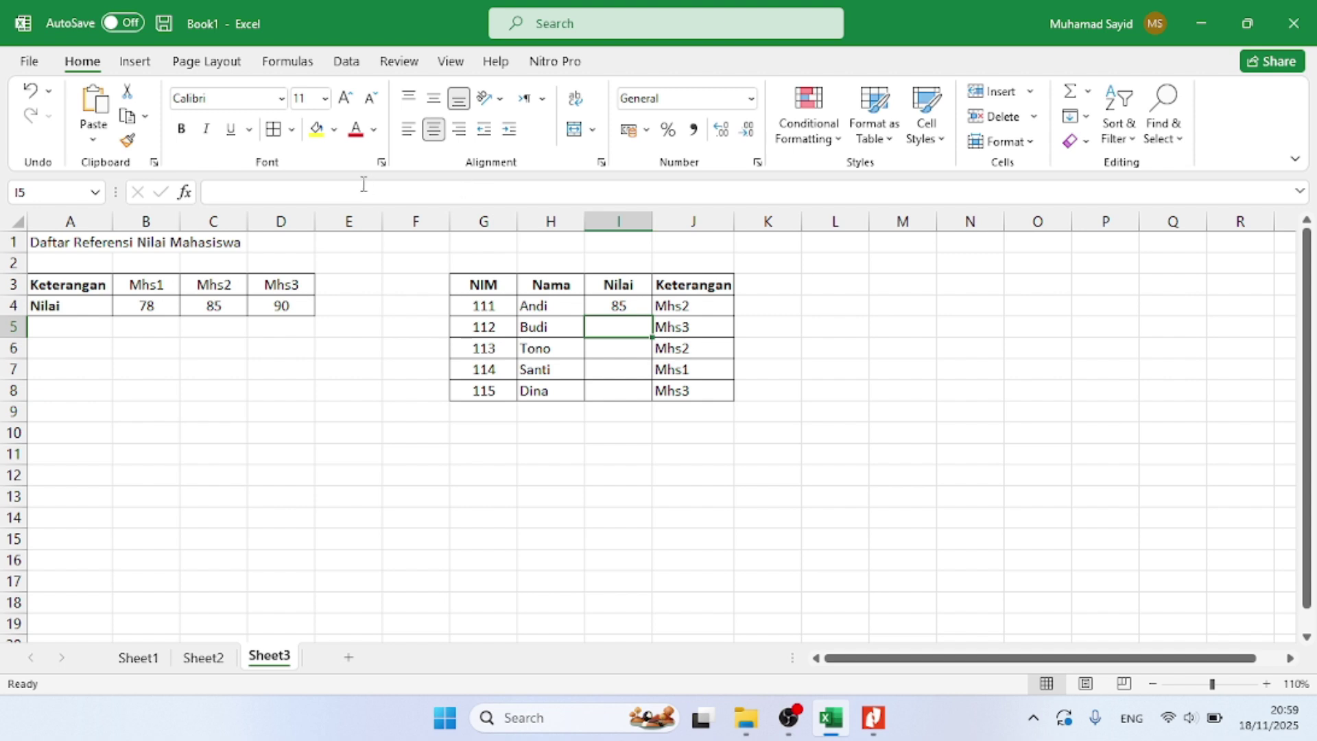
click(621, 306)
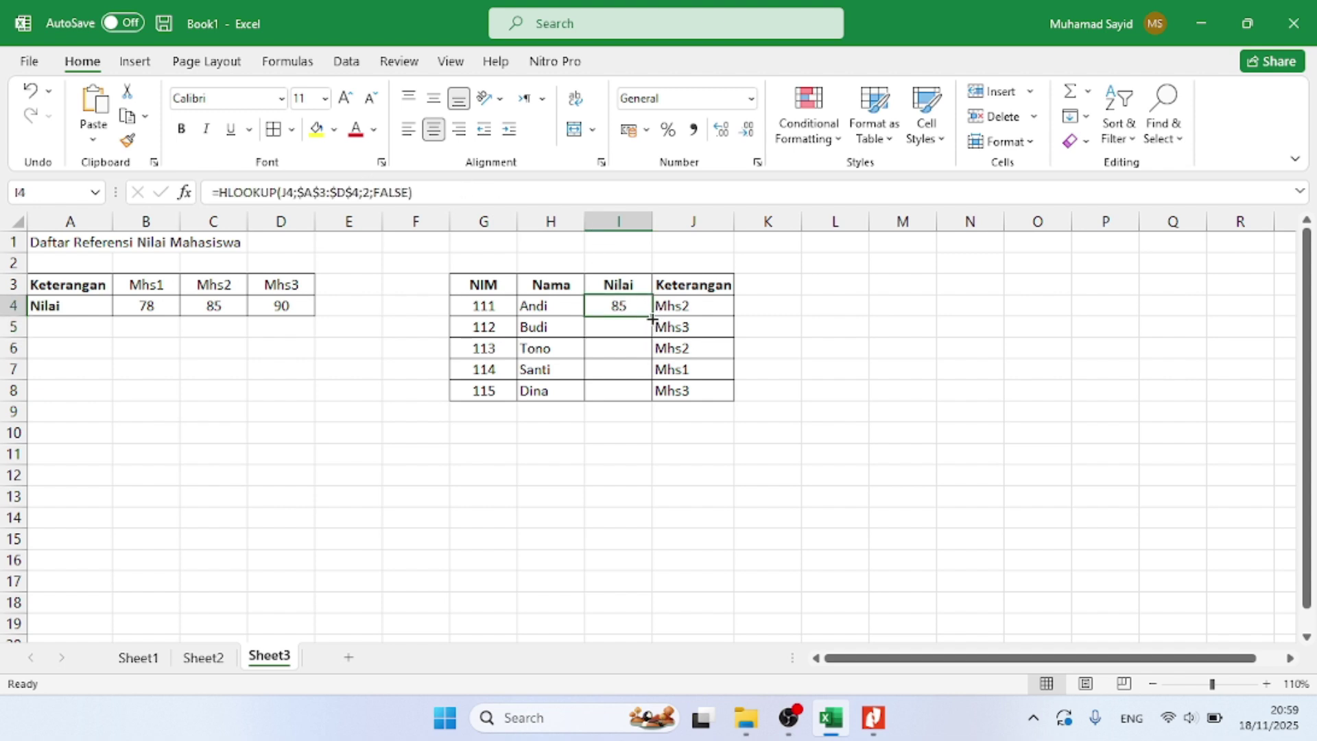
drag(652, 317, 645, 395)
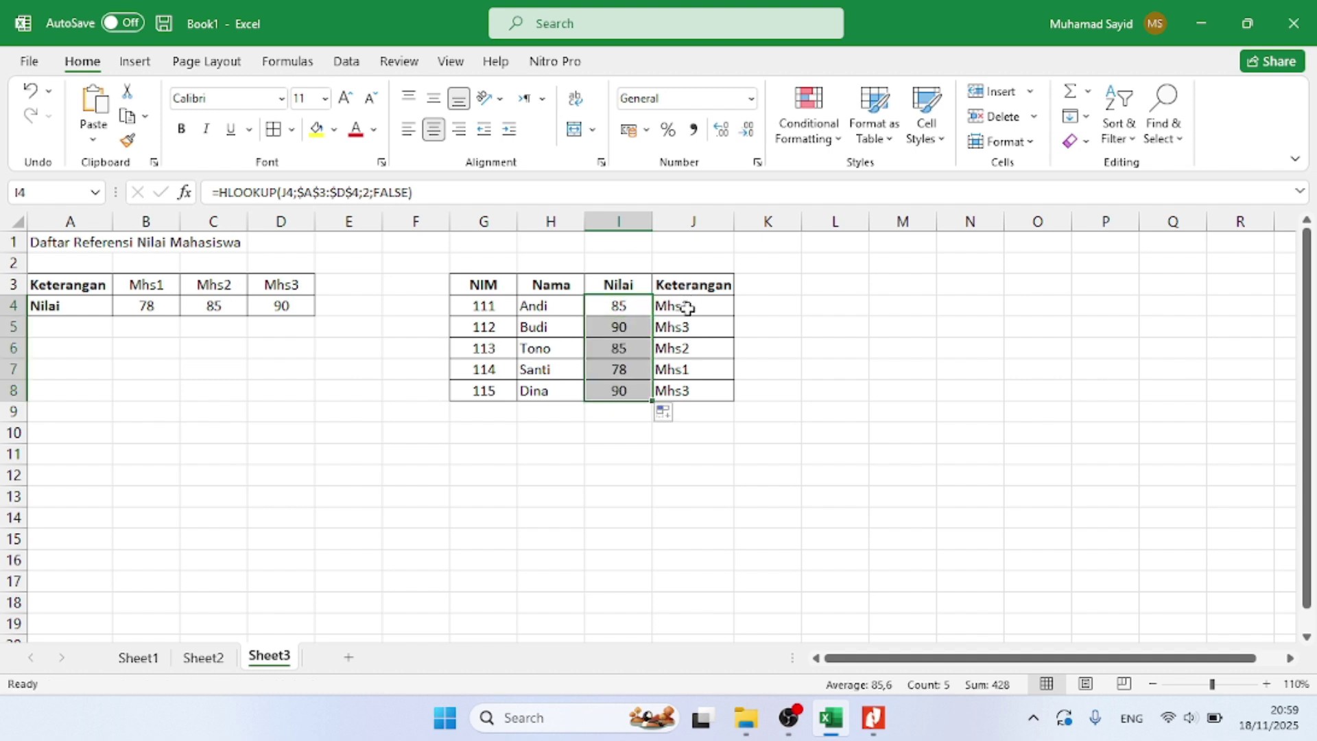
Change the Keterangan value in J4 to Mhs1 to test the HLOOKUP result
double_click(713, 308)
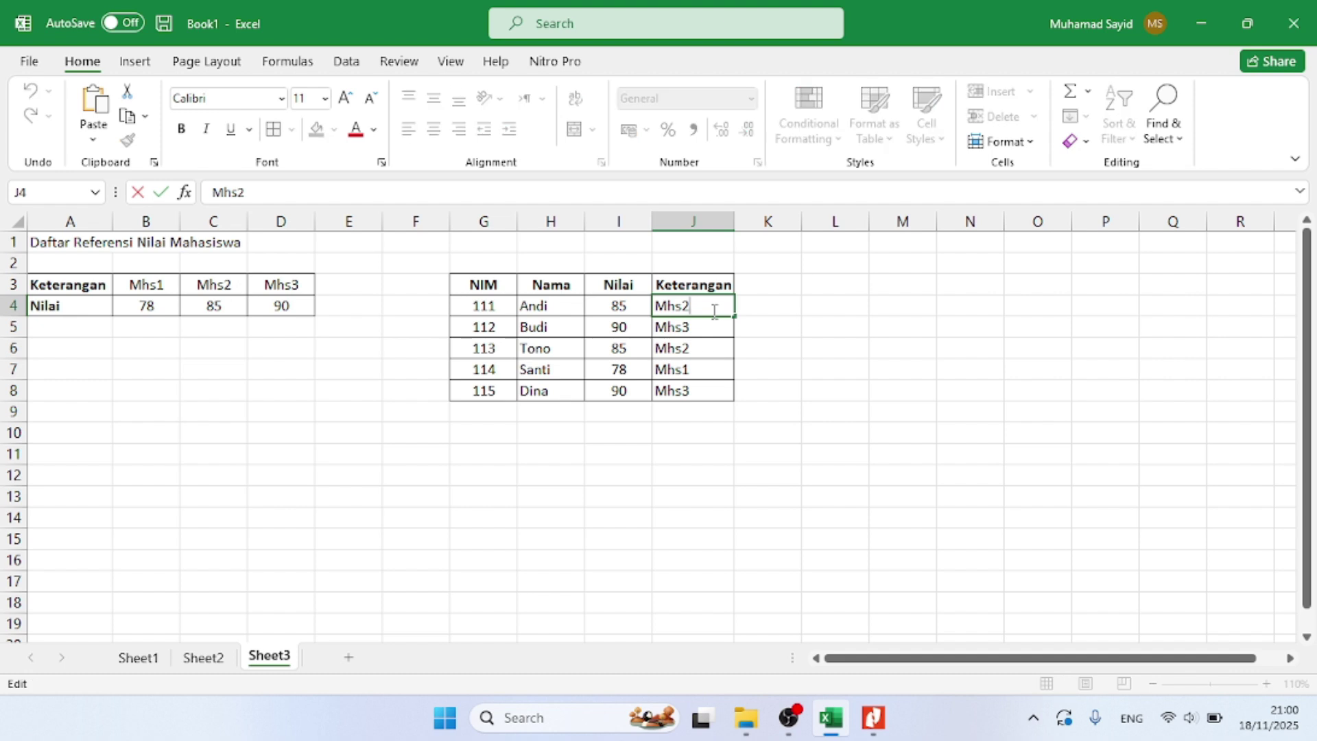
key(BackSpace)
key(Return)
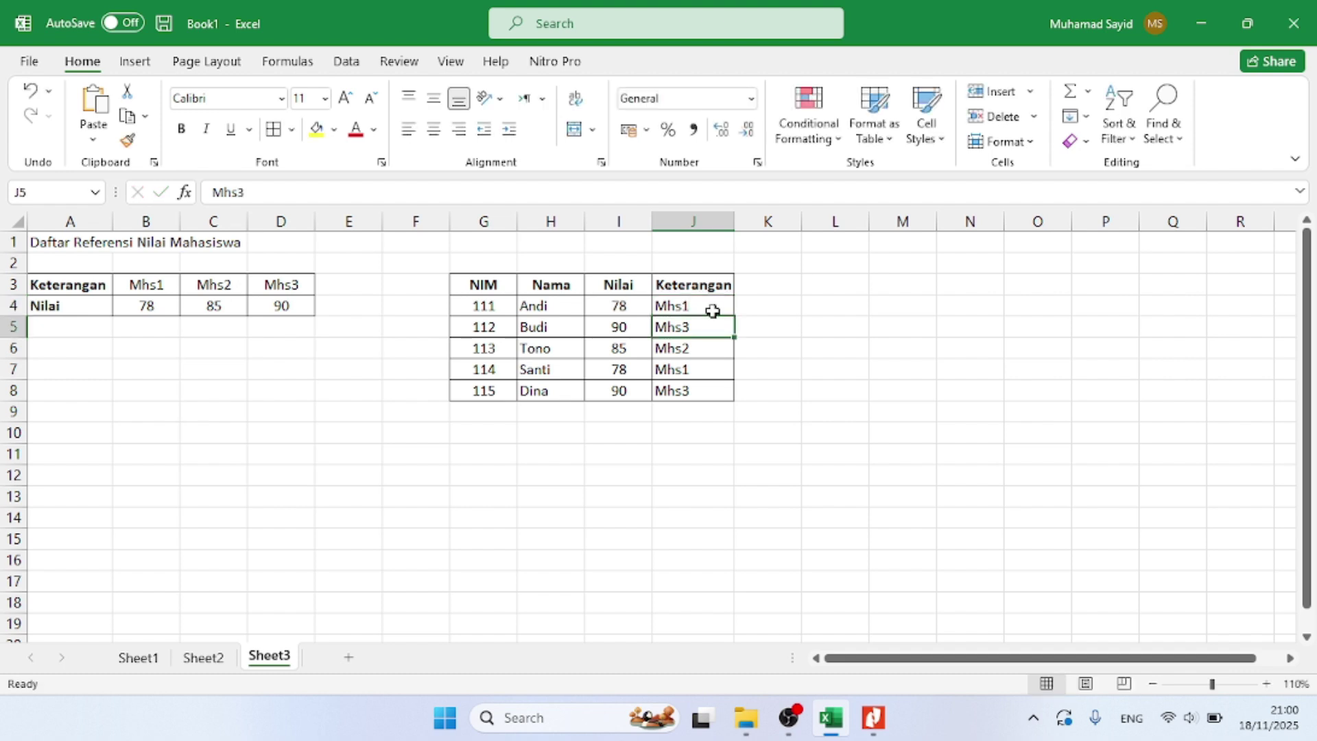
Change the Keterangan value in J4 to Mhs3 to test the HLOOKUP formula with another reference
double_click(713, 309)
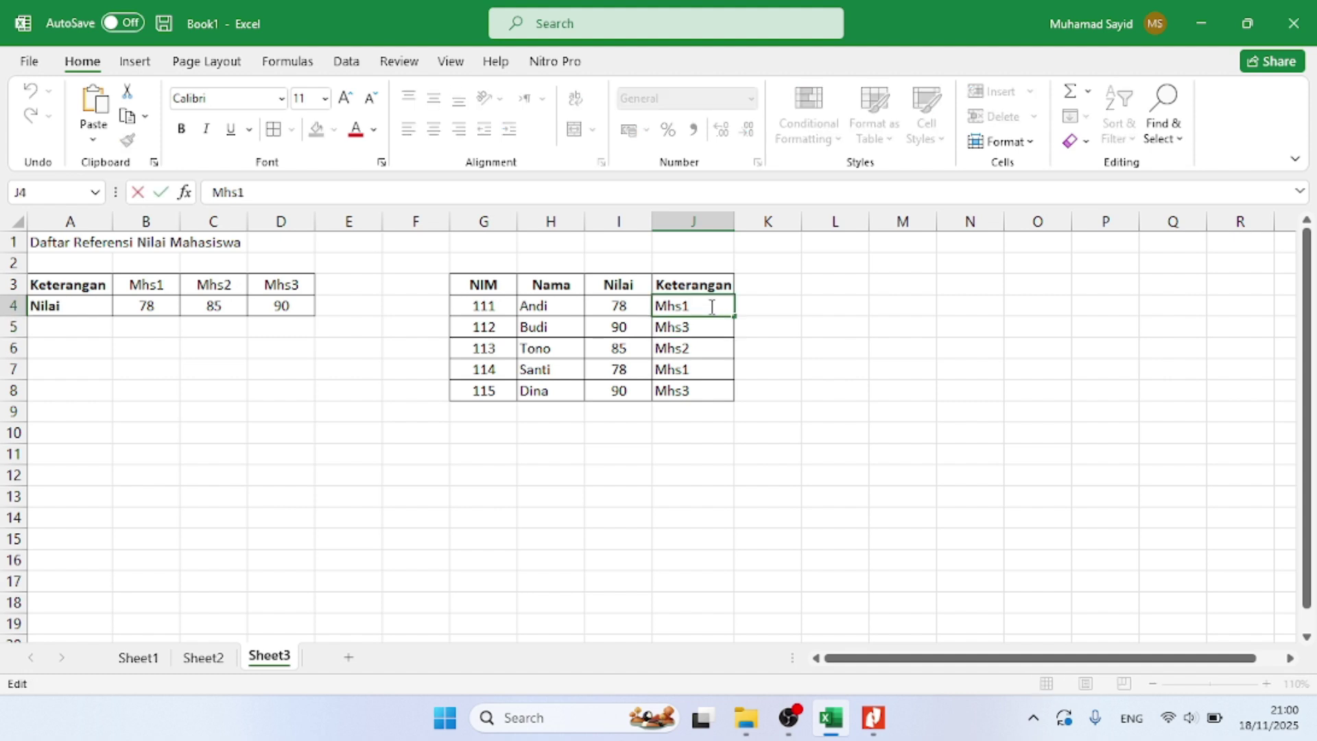
key(BackSpace)
text(3)
key(Return)
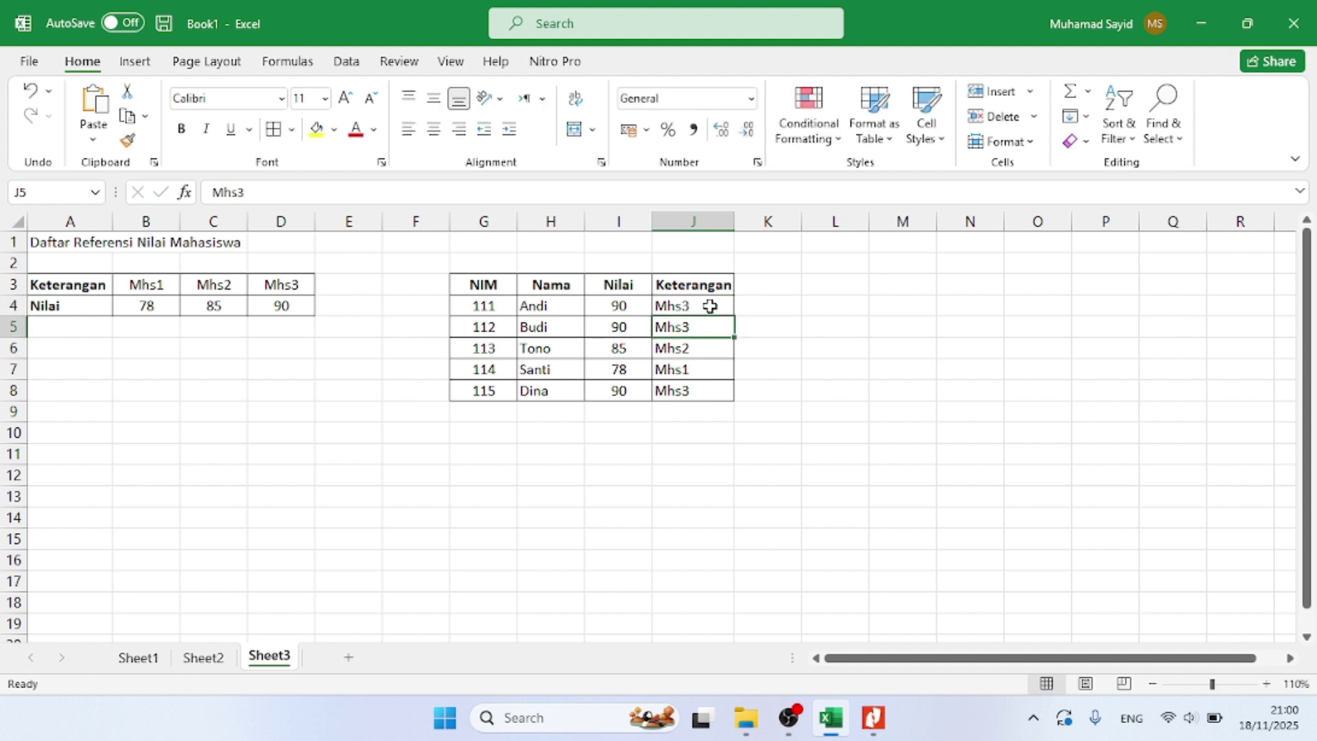
double_click(710, 306)
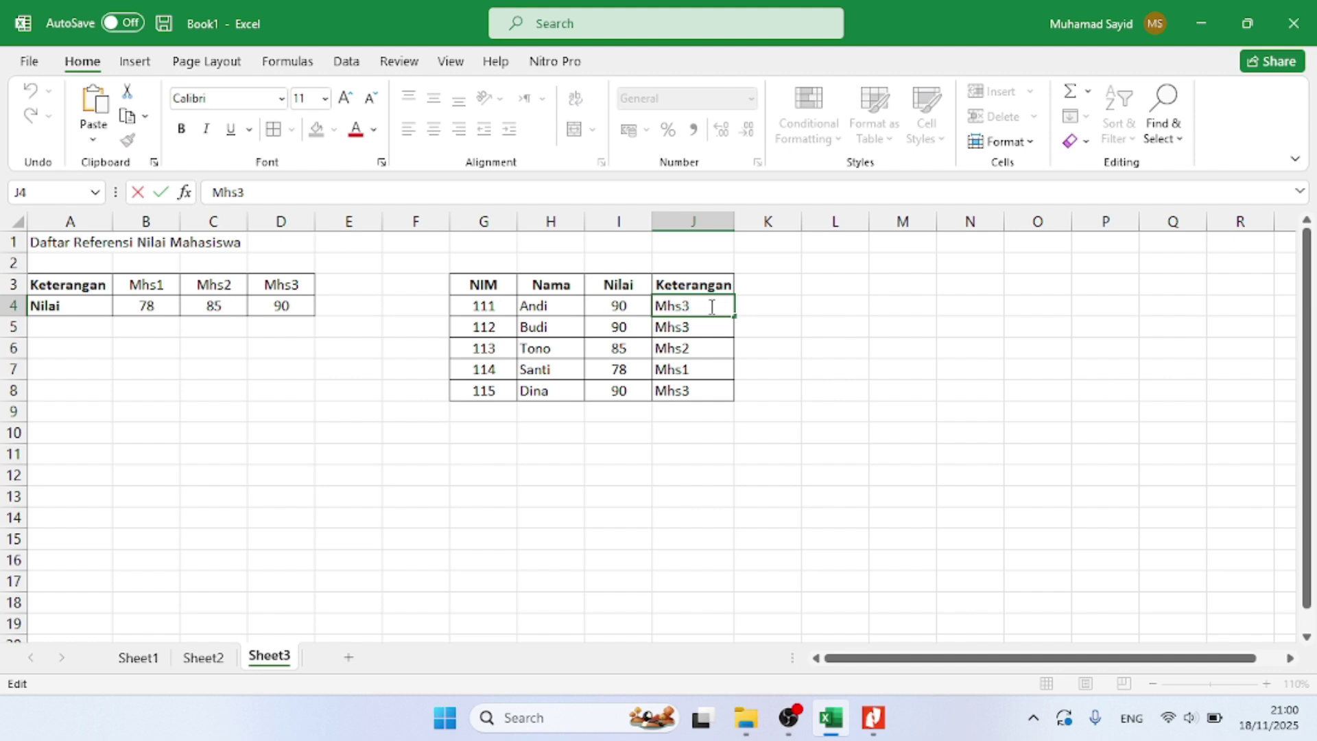
key(Return)
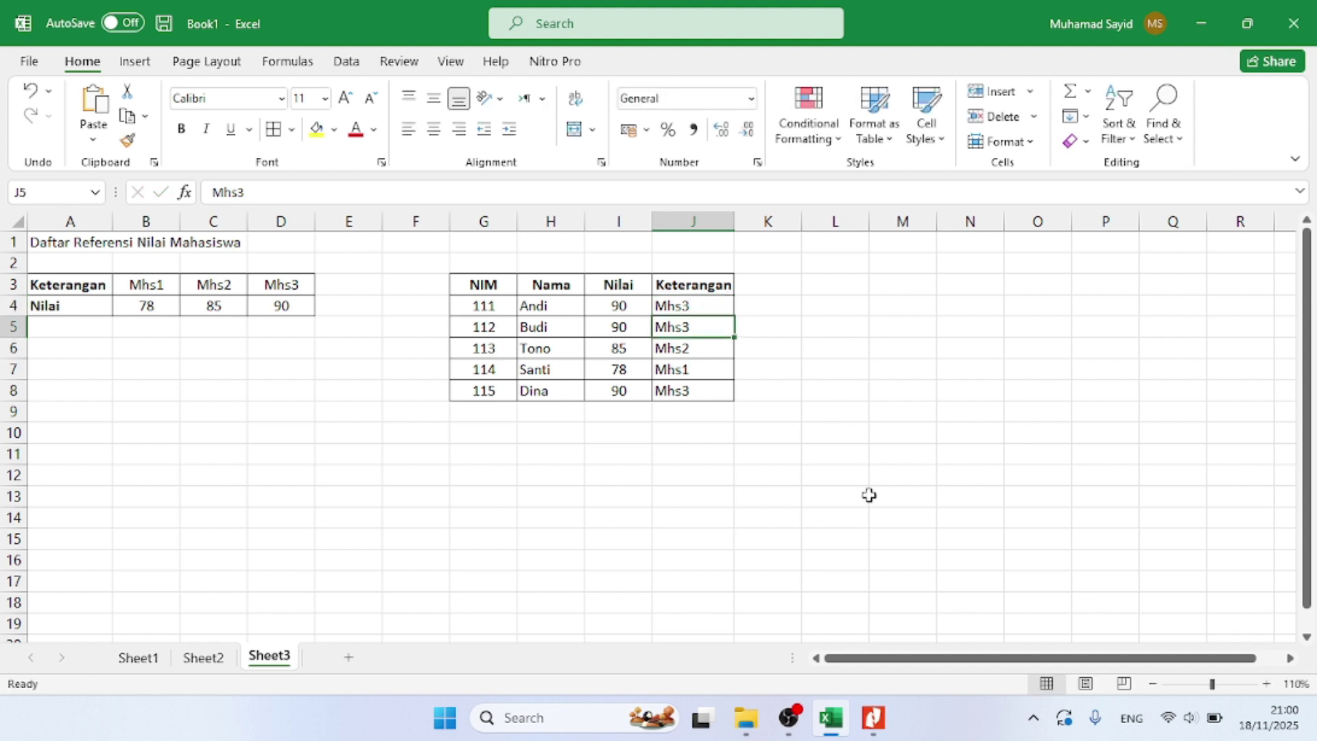
Switch to the PDF in Nitro Pro and read the RANK, Data Sort, Chart and COUNTIF sections
click(873, 718)
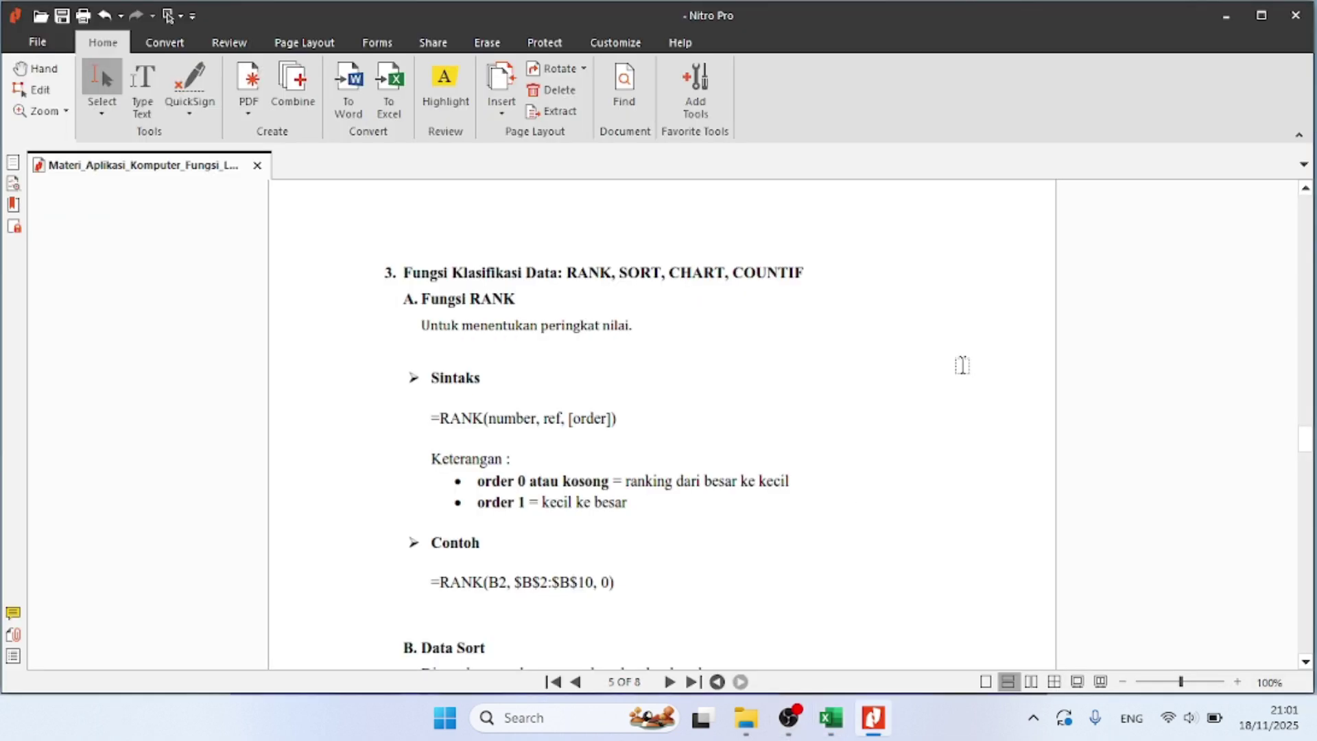
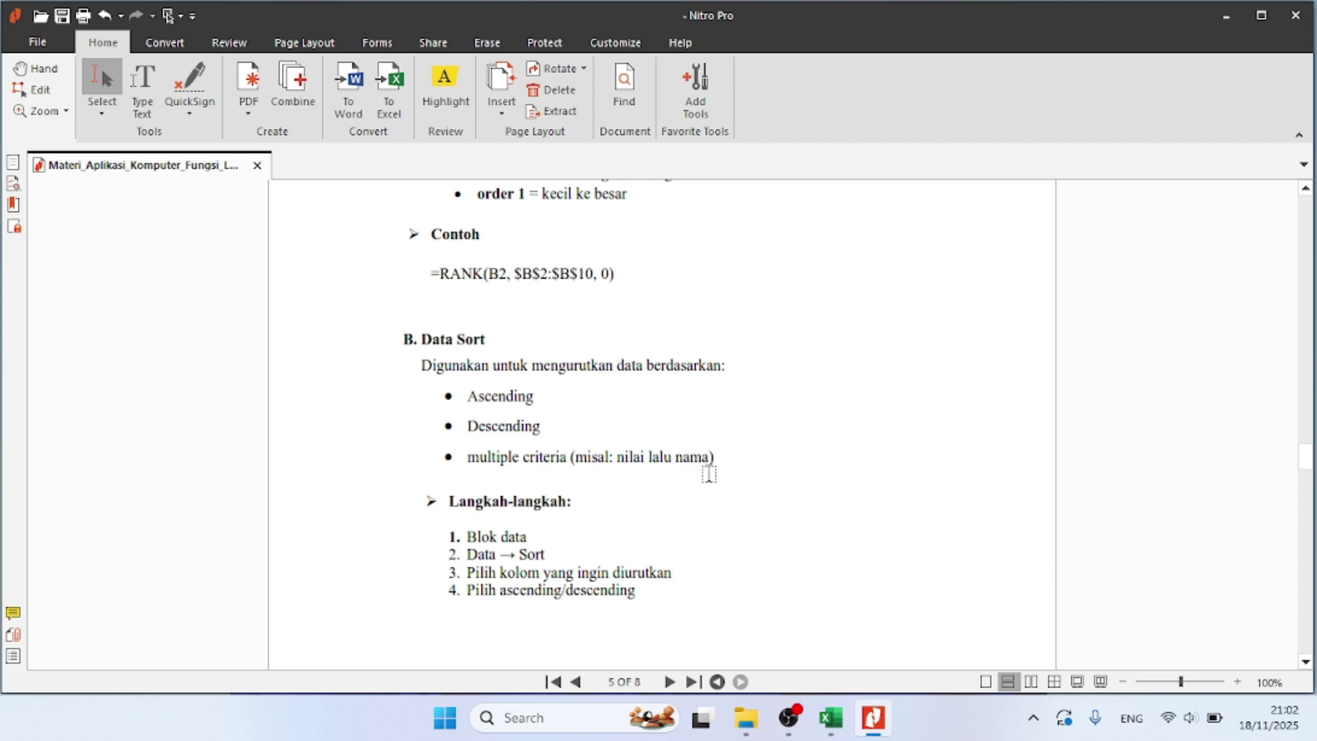
click(1306, 663)
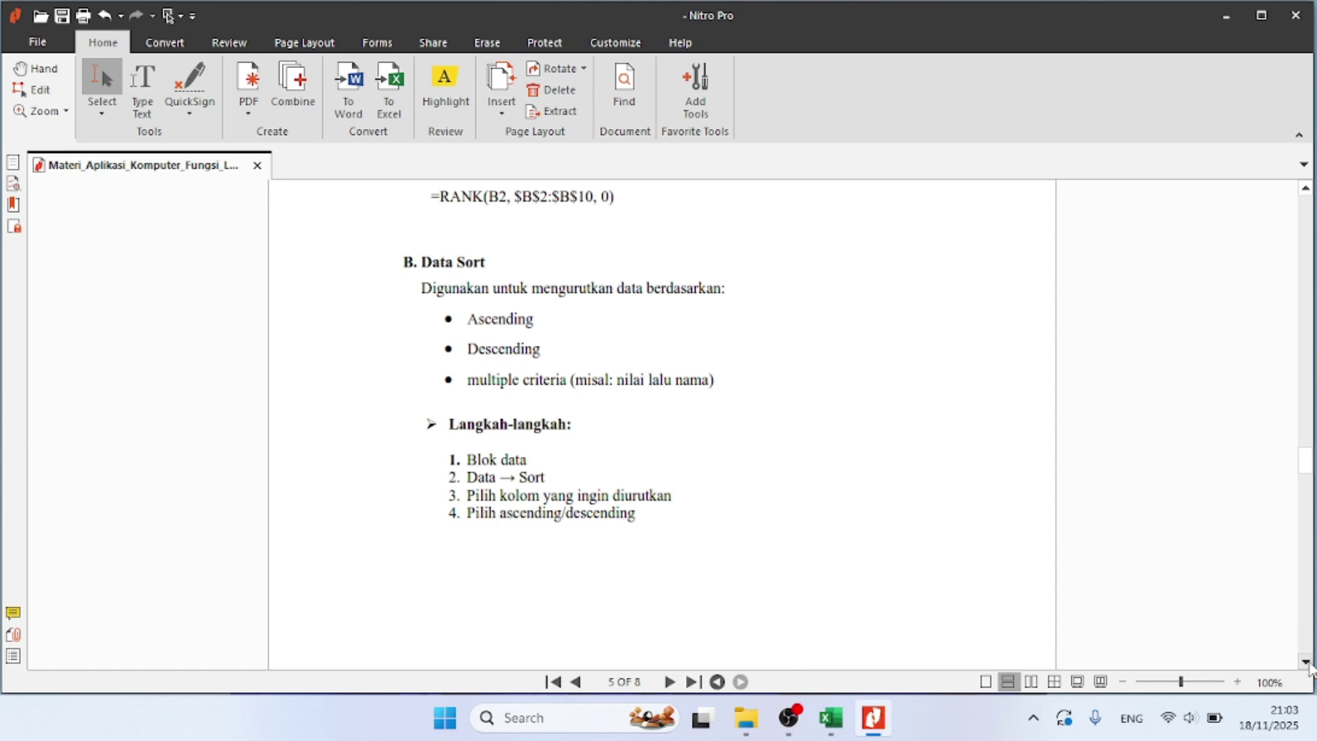
scroll(1306, 663, down, 10)
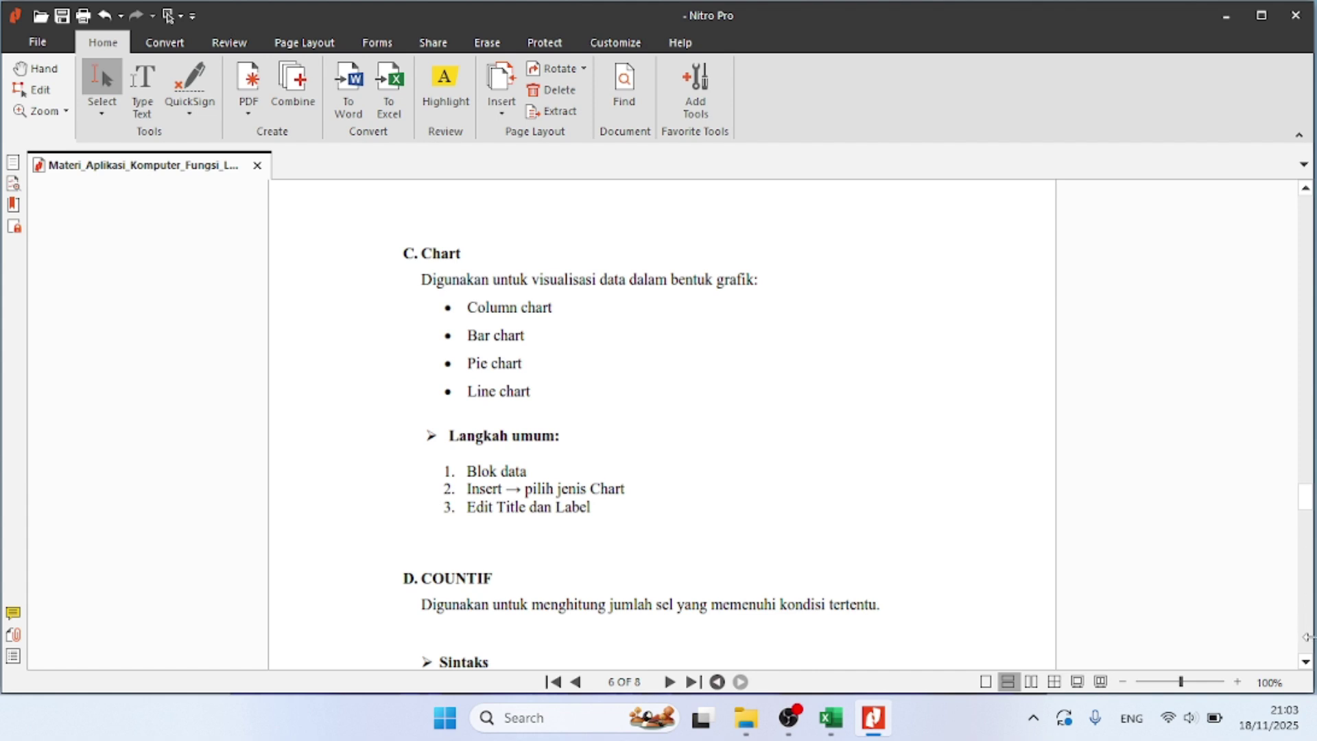
click(1305, 662)
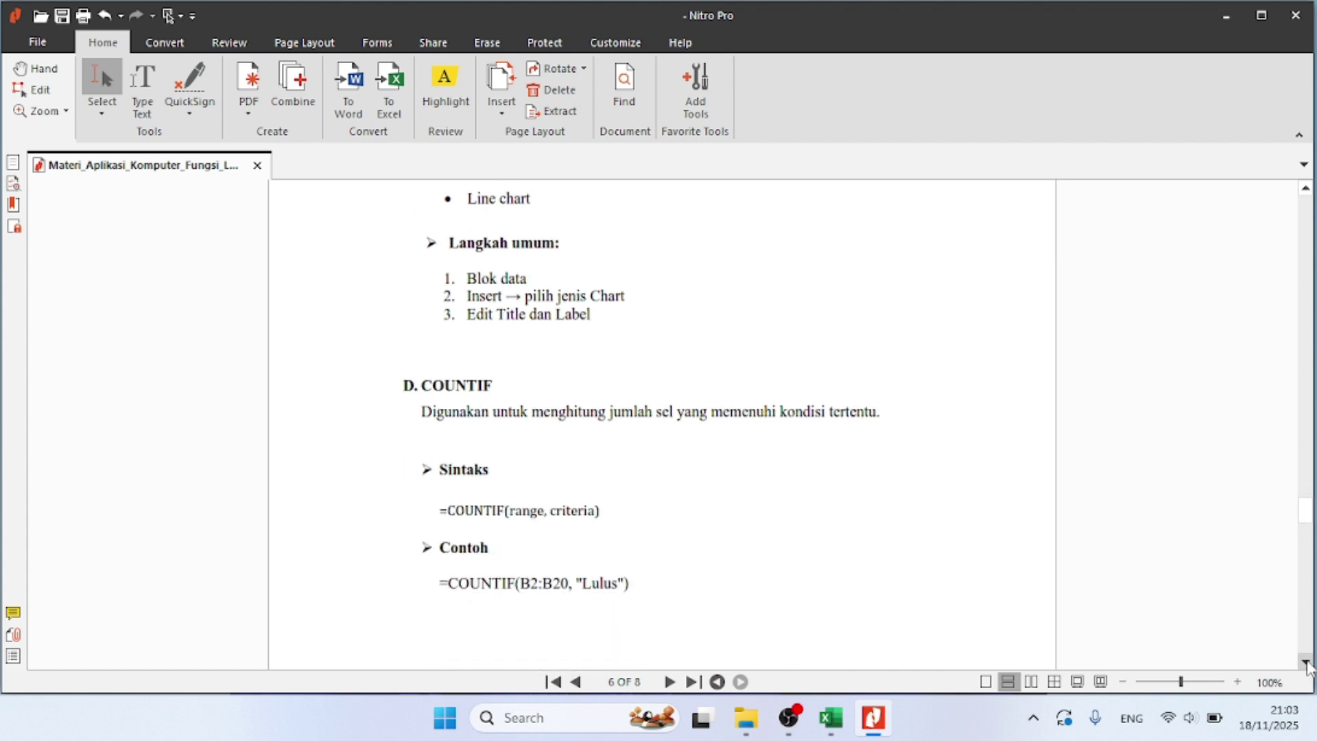
Go to the RANK exercise on page 7 of the PDF and add a new worksheet for it in Excel
click(1305, 662)
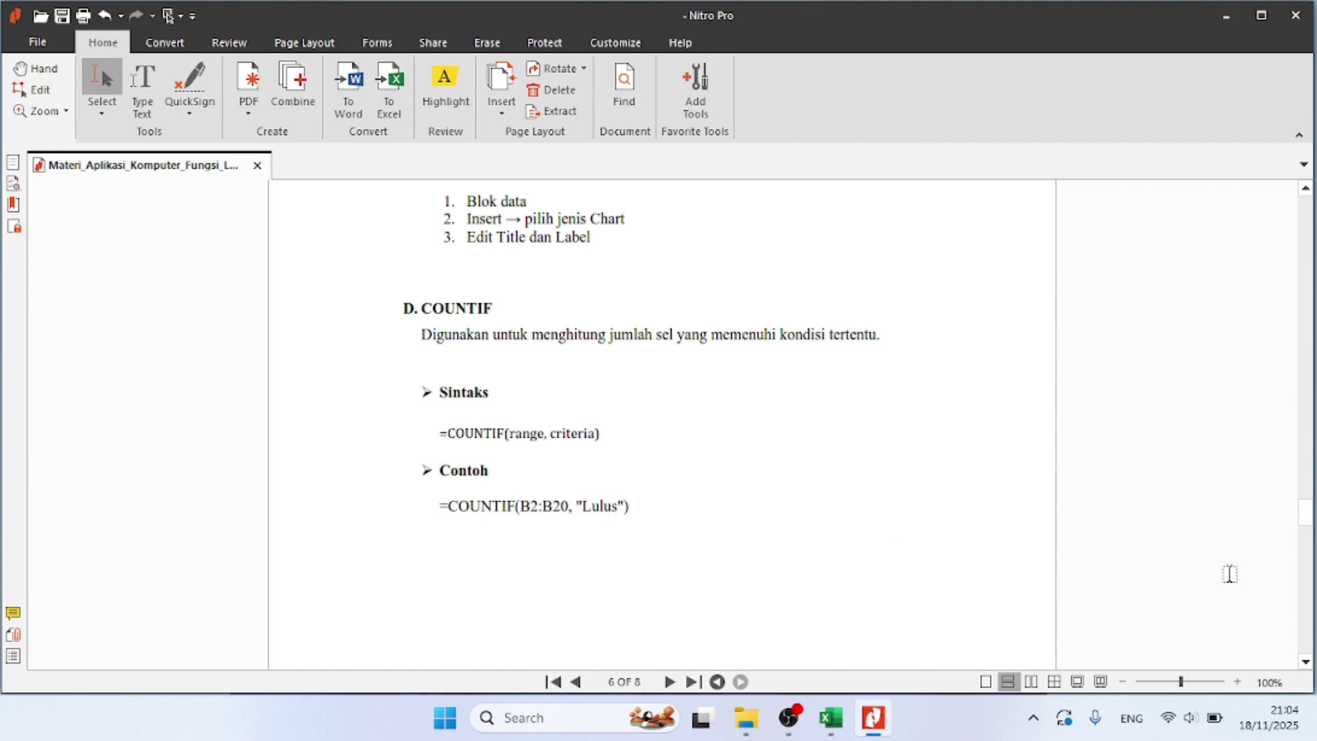
click(1305, 663)
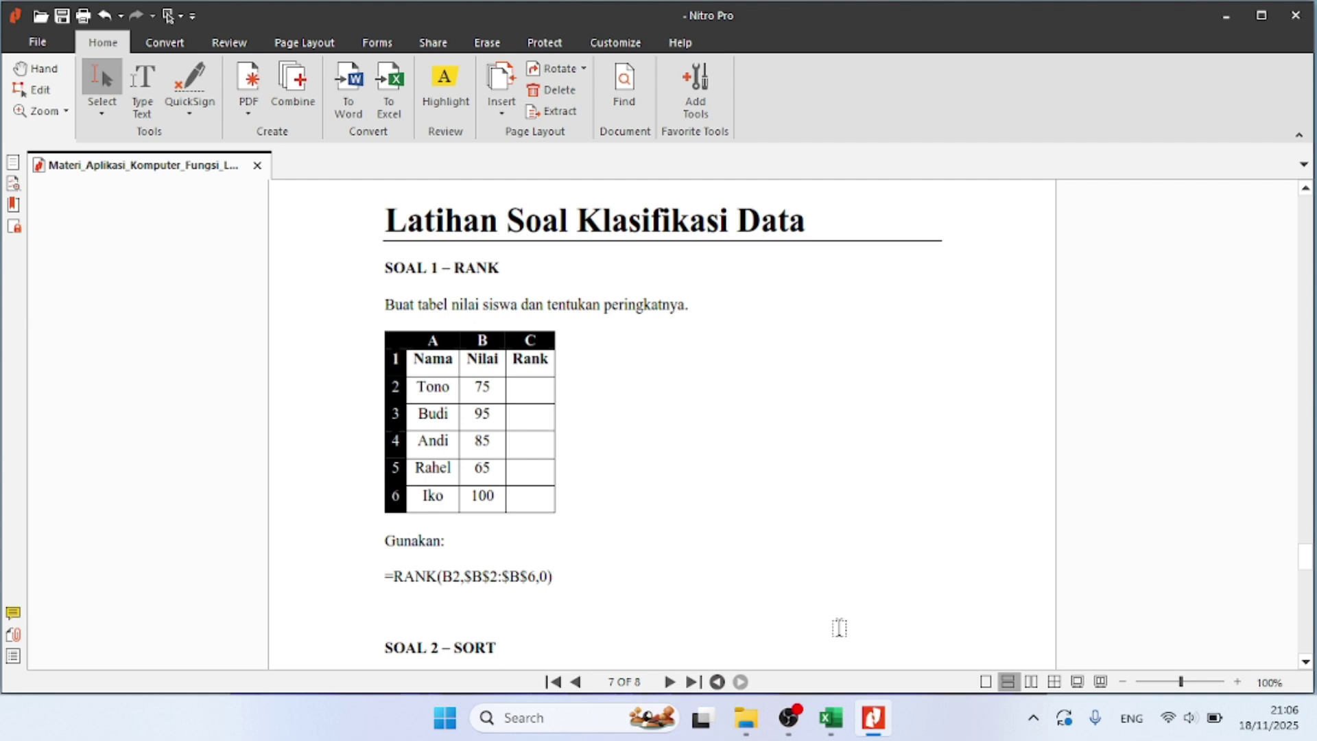
click(847, 718)
click(349, 657)
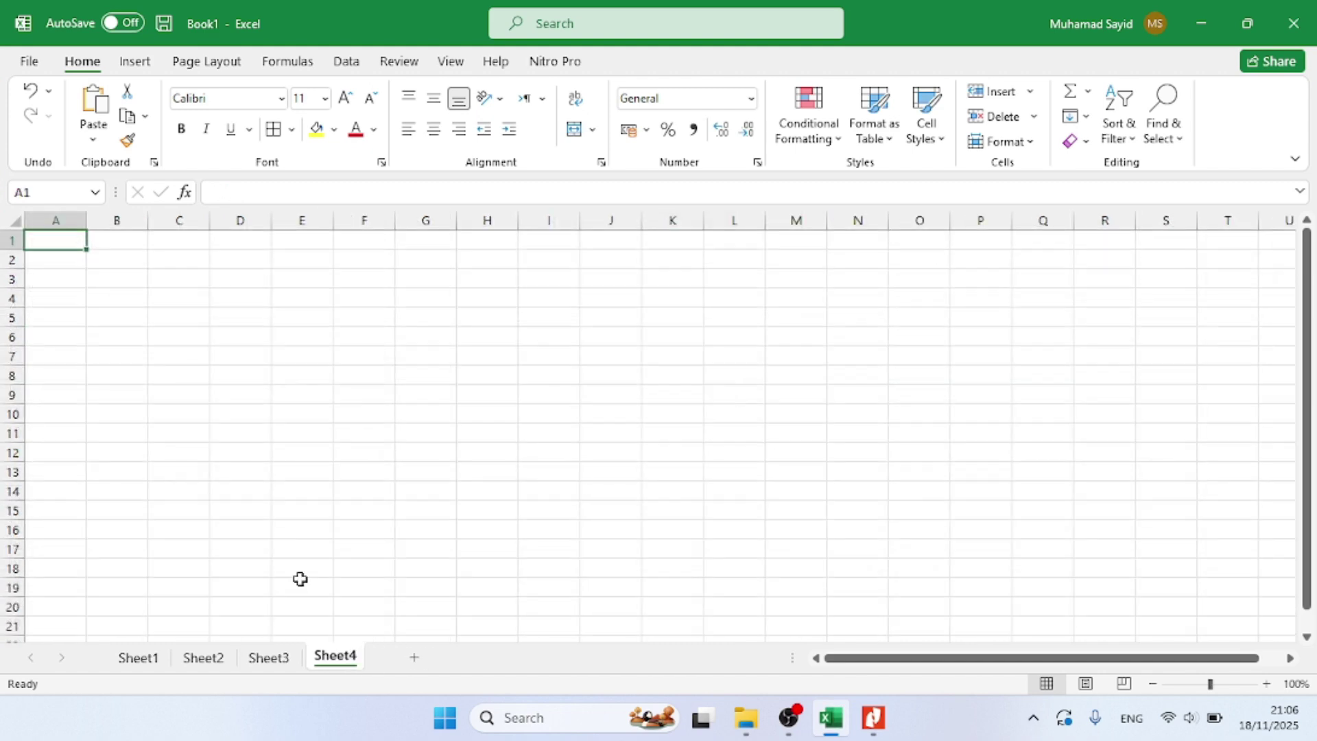
Enter the column headers Nama, Nilai and Rank in A1:C1, following the table in the PDF exercise
key(alt+Tab)
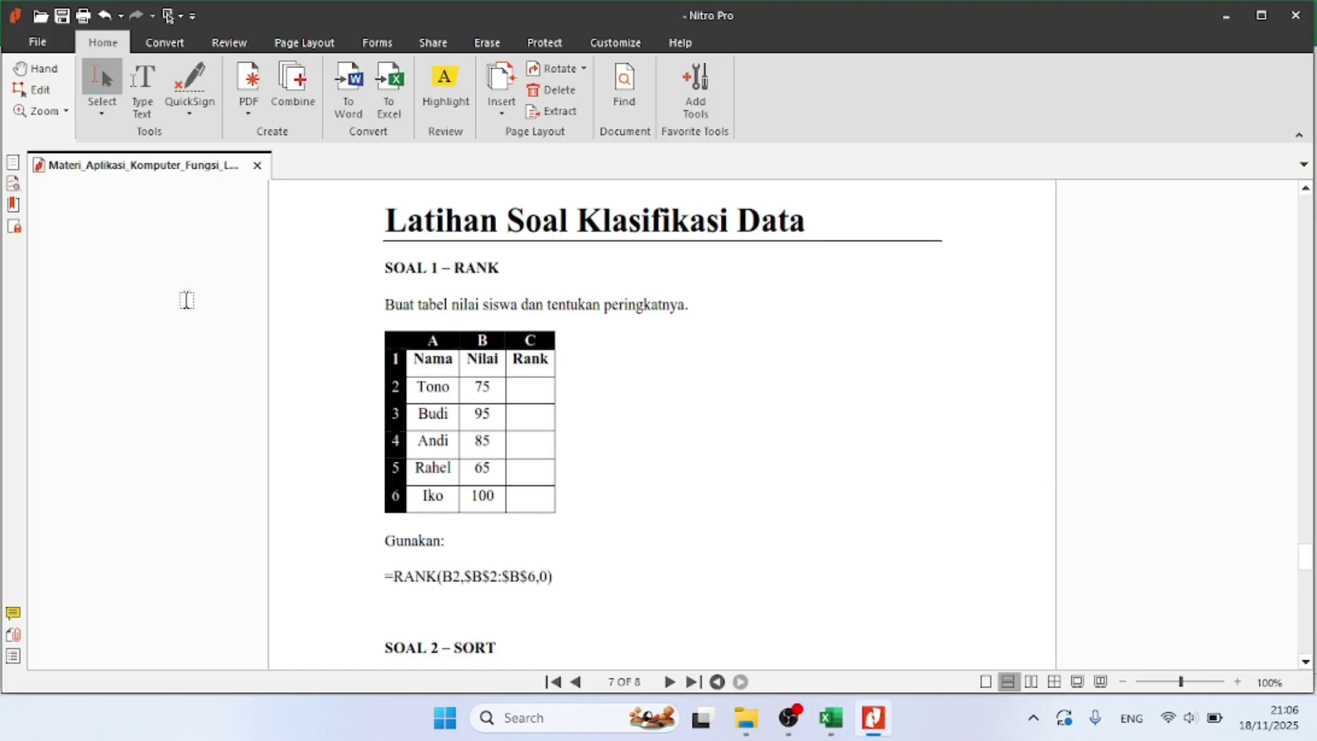
key(alt+Tab)
text(Nama)
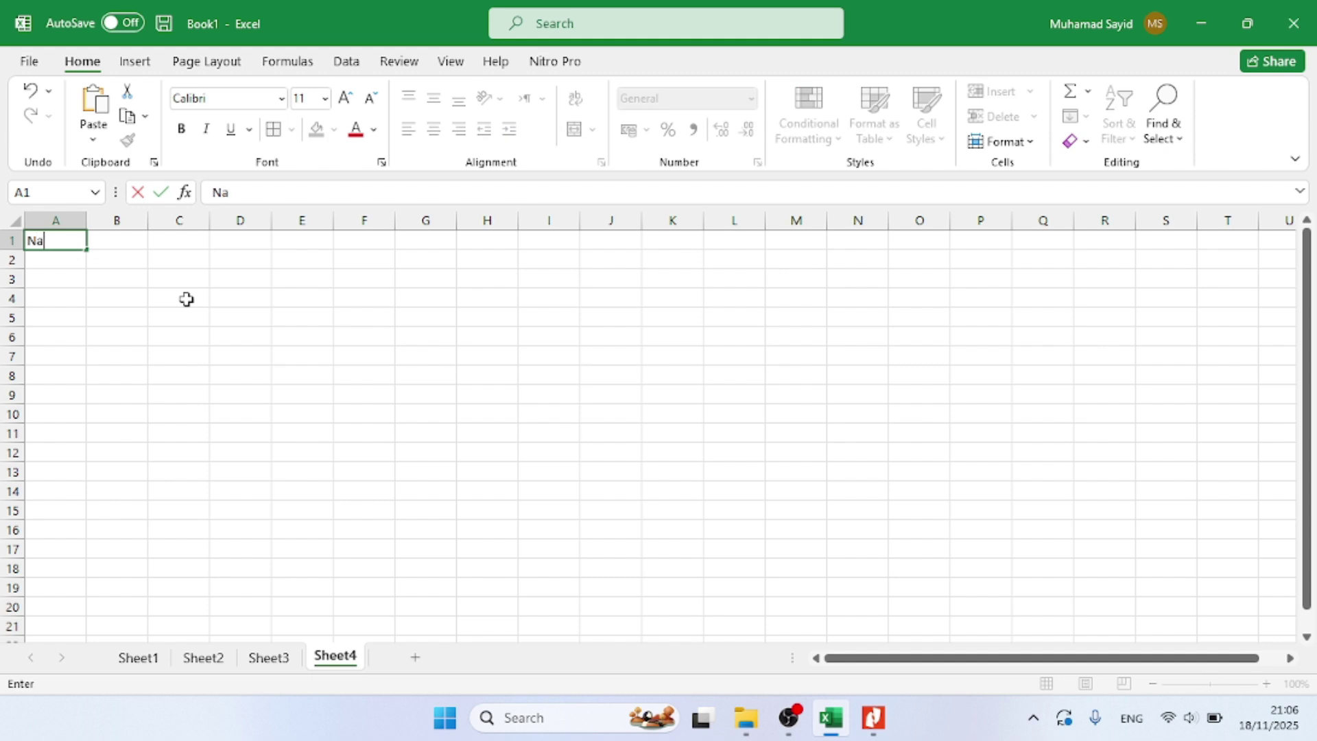
click(109, 241)
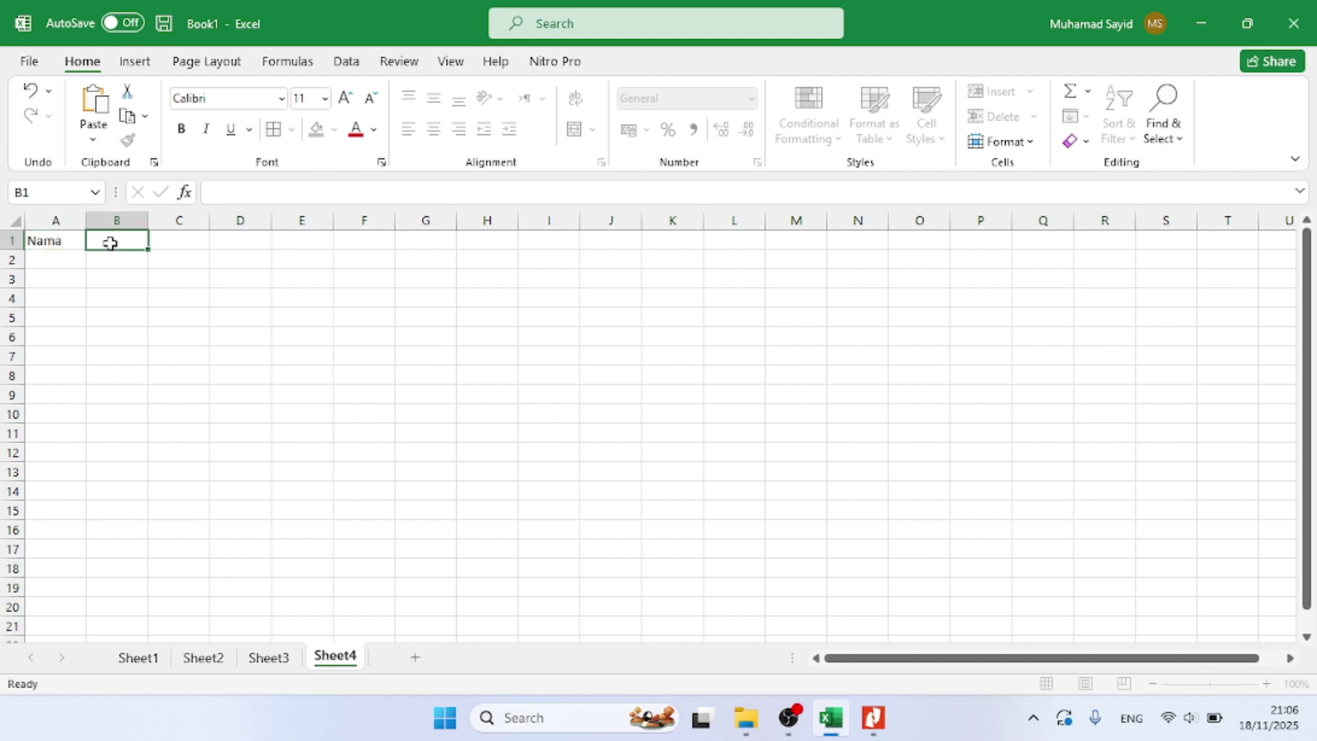
key(alt+Tab)
key(alt+Tab)
text(Nilai)
key(Tab)
key(alt+Tab)
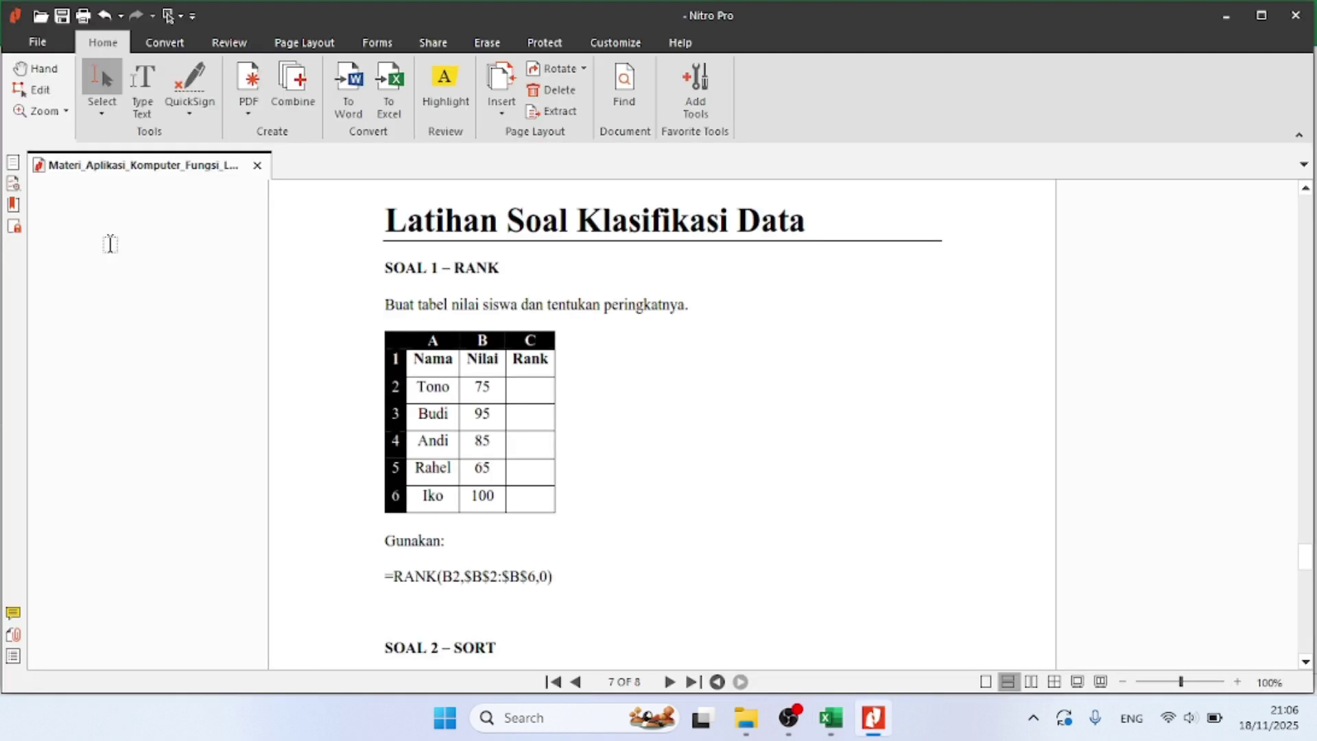
key(alt+Tab)
text(Ra)
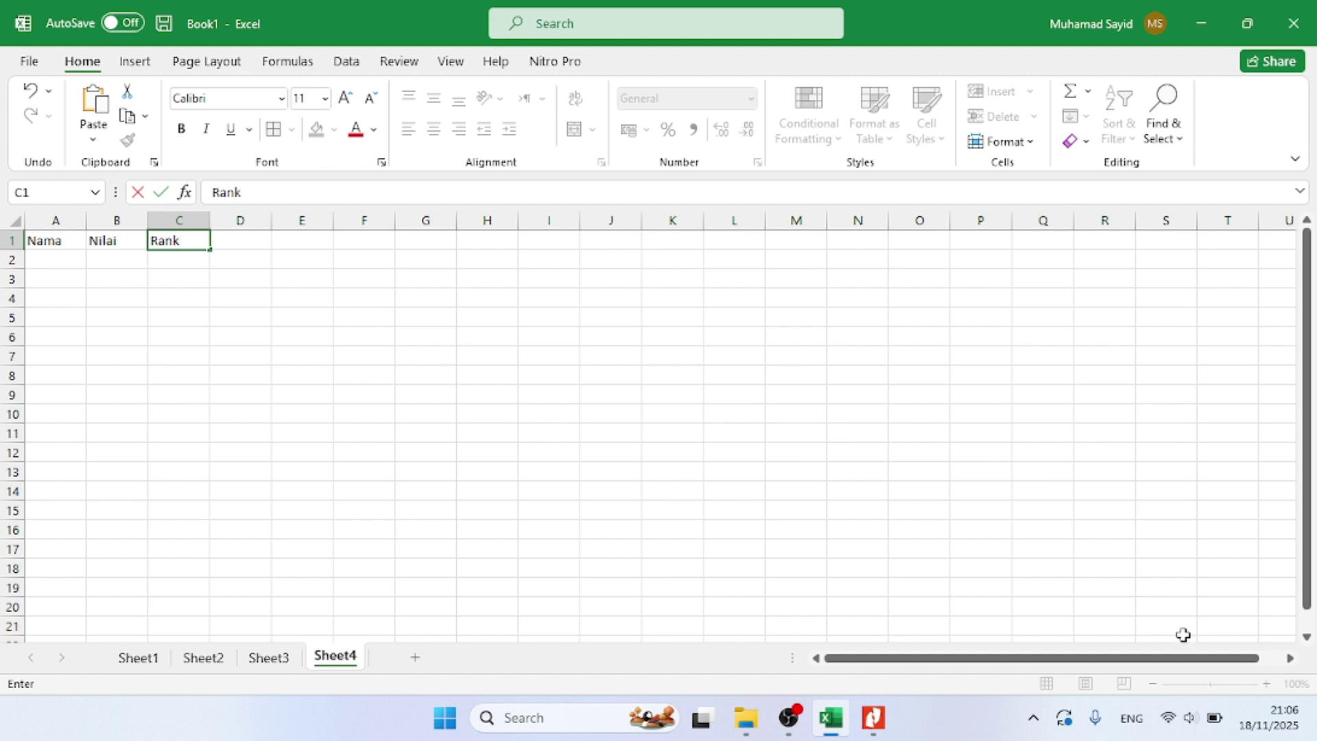
click(1090, 583)
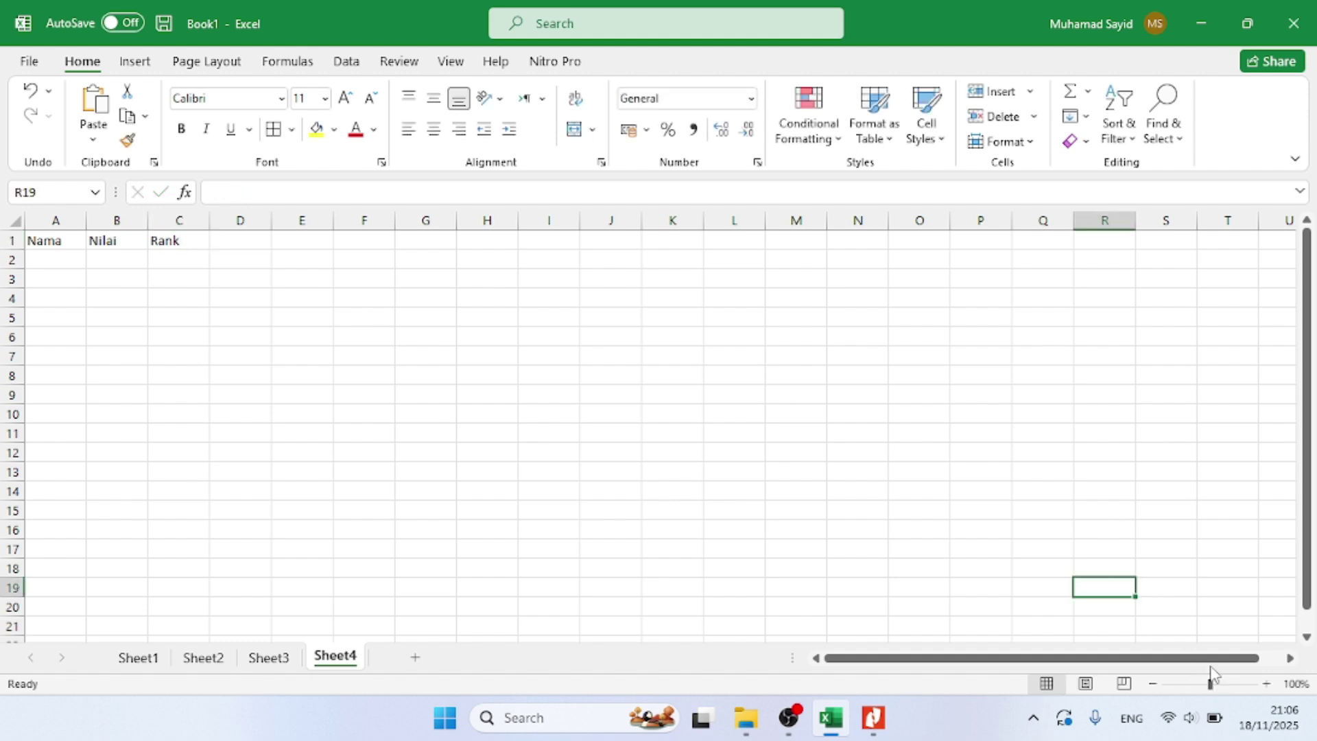
Enter the first student's name from the RANK exercise in A2
click(1266, 683)
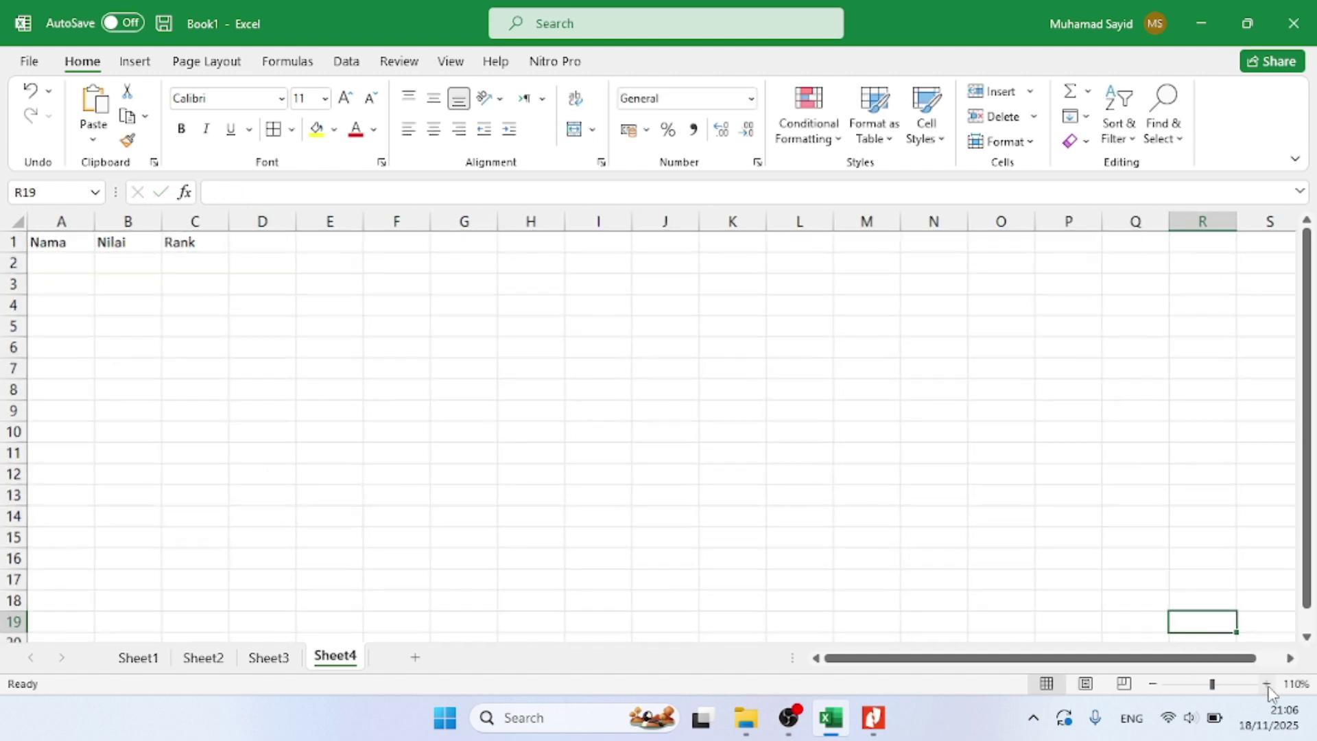
click(1266, 684)
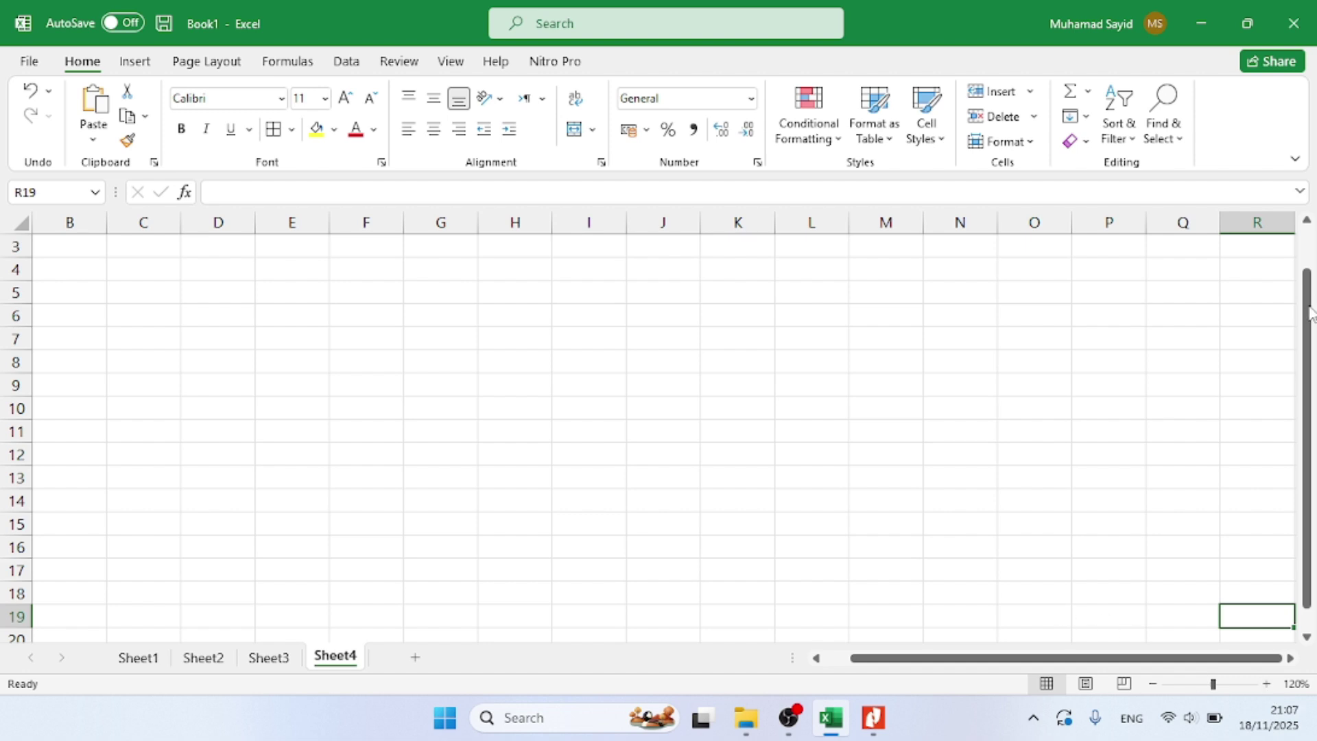
click(1305, 245)
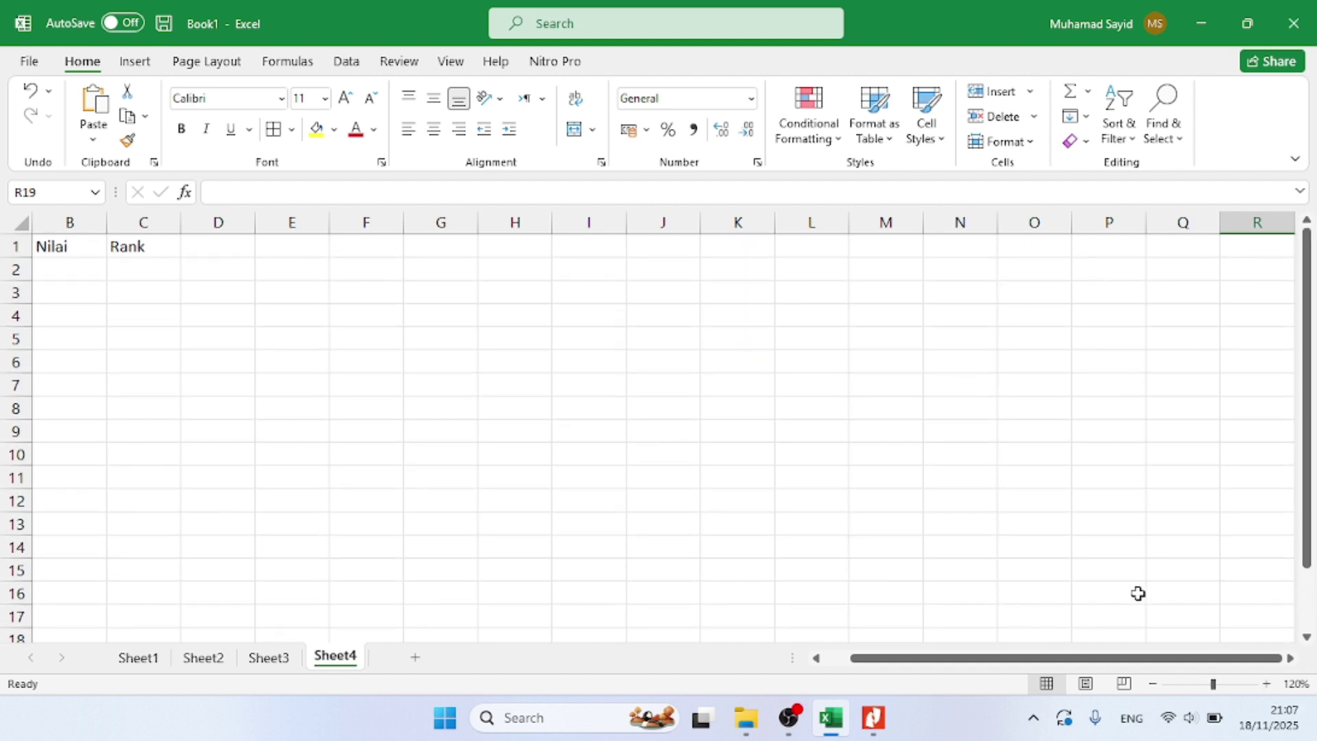
drag(1132, 658, 1107, 659)
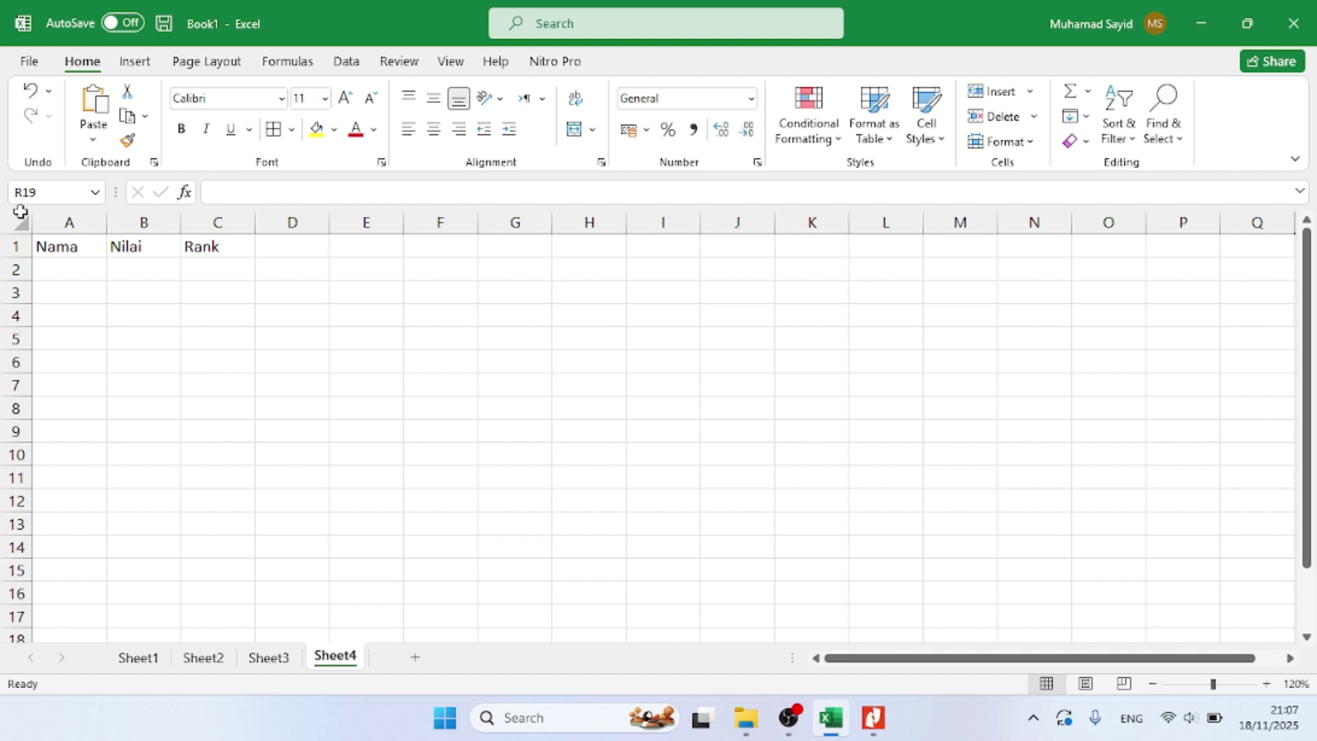
key(alt+Tab)
key(alt+Tab)
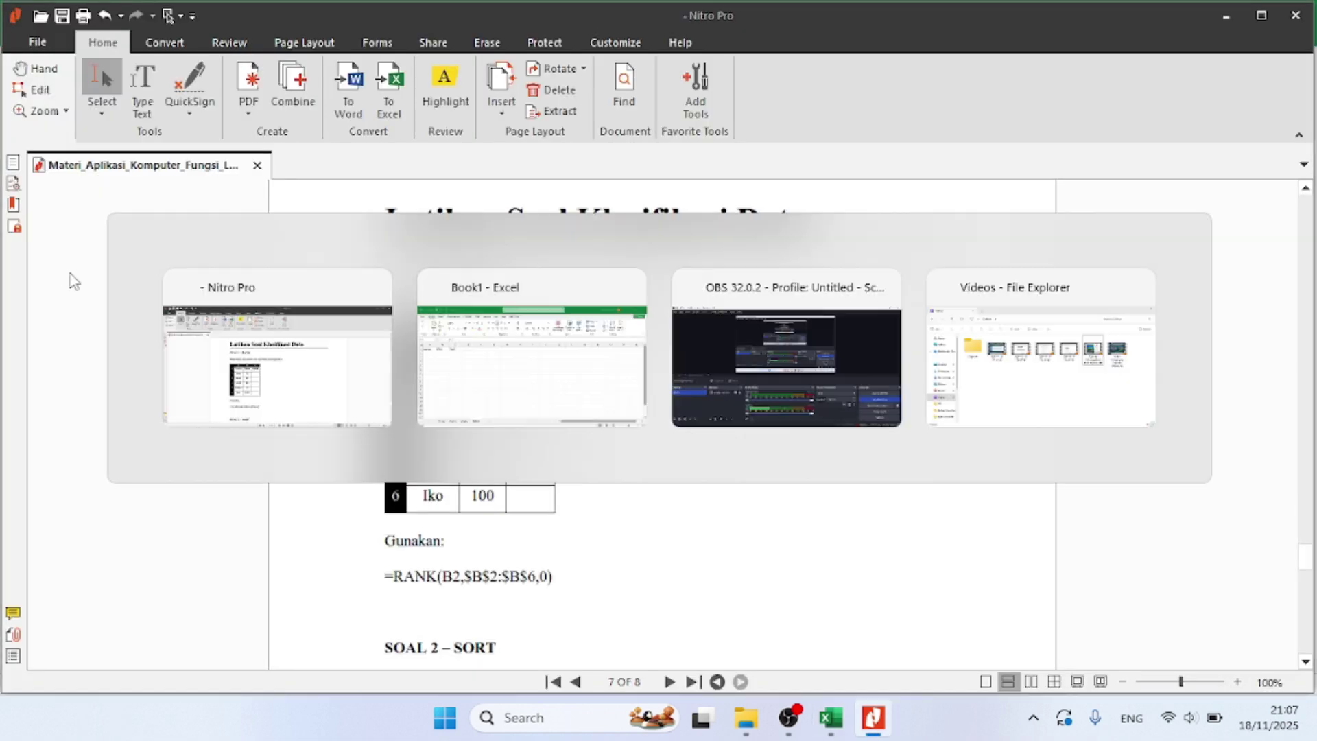
text(Toni)
key(Tab)
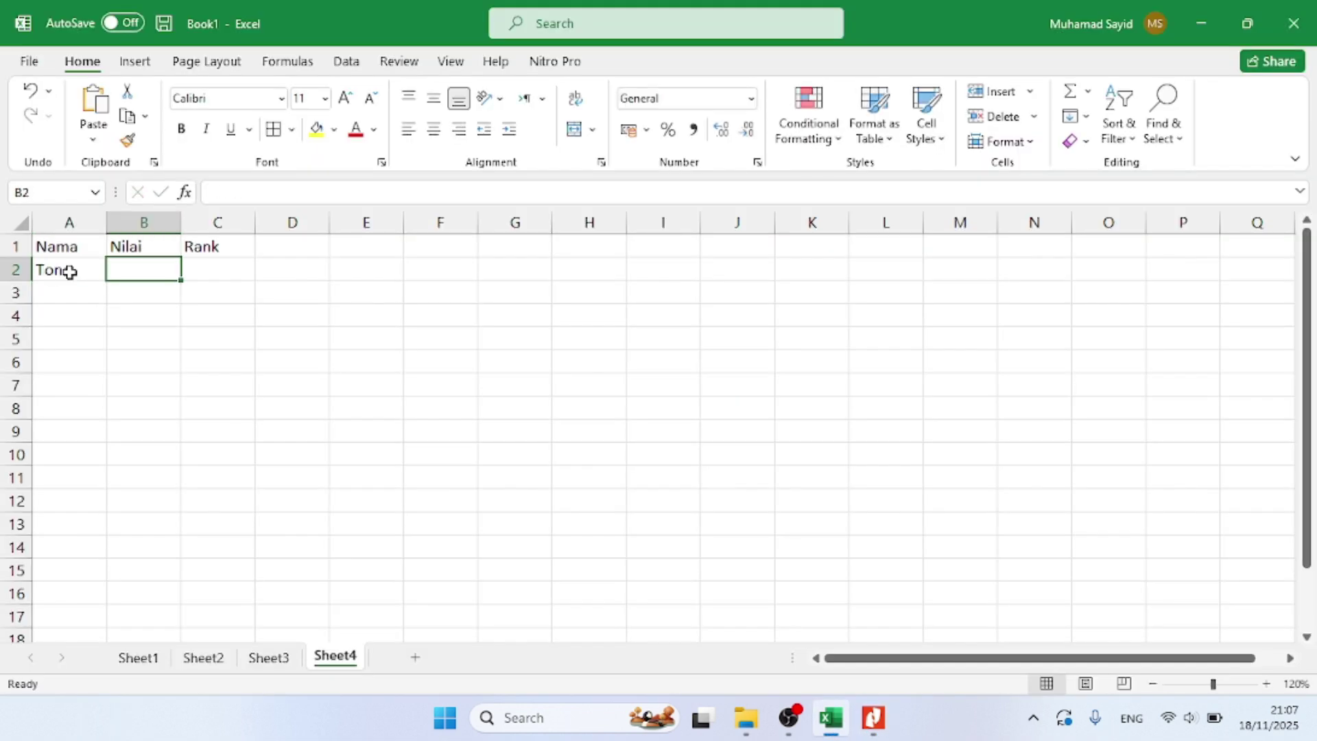
key(BackSpace)
click(69, 272)
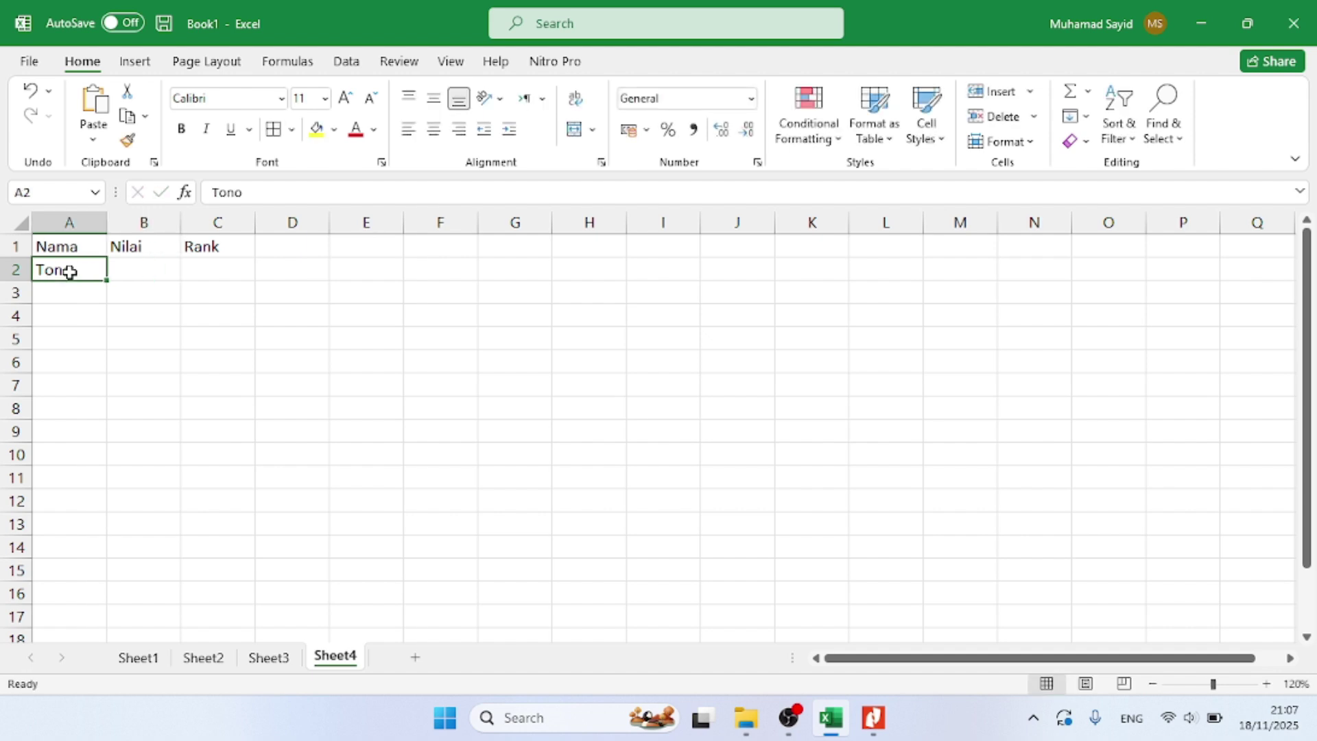
key(alt+Tab)
key(alt+Tab)
text(Bud)
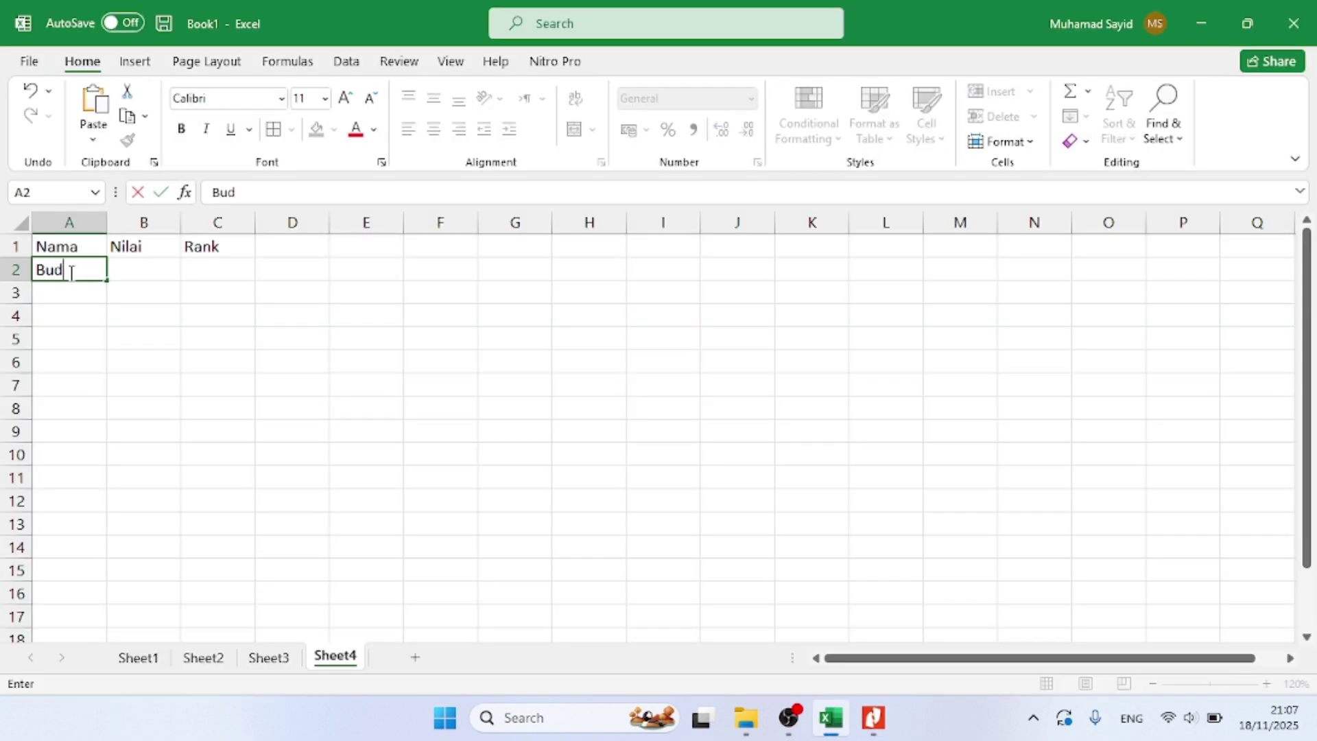
text(iT)
key(BackSpace)
key(BackSpace)
key(BackSpace)
key(BackSpace)
key(BackSpace)
Enter the first student's name in A2 again and the second student's name in A3
text(Tono)
key(Return)
text(Budi)
key(Return)
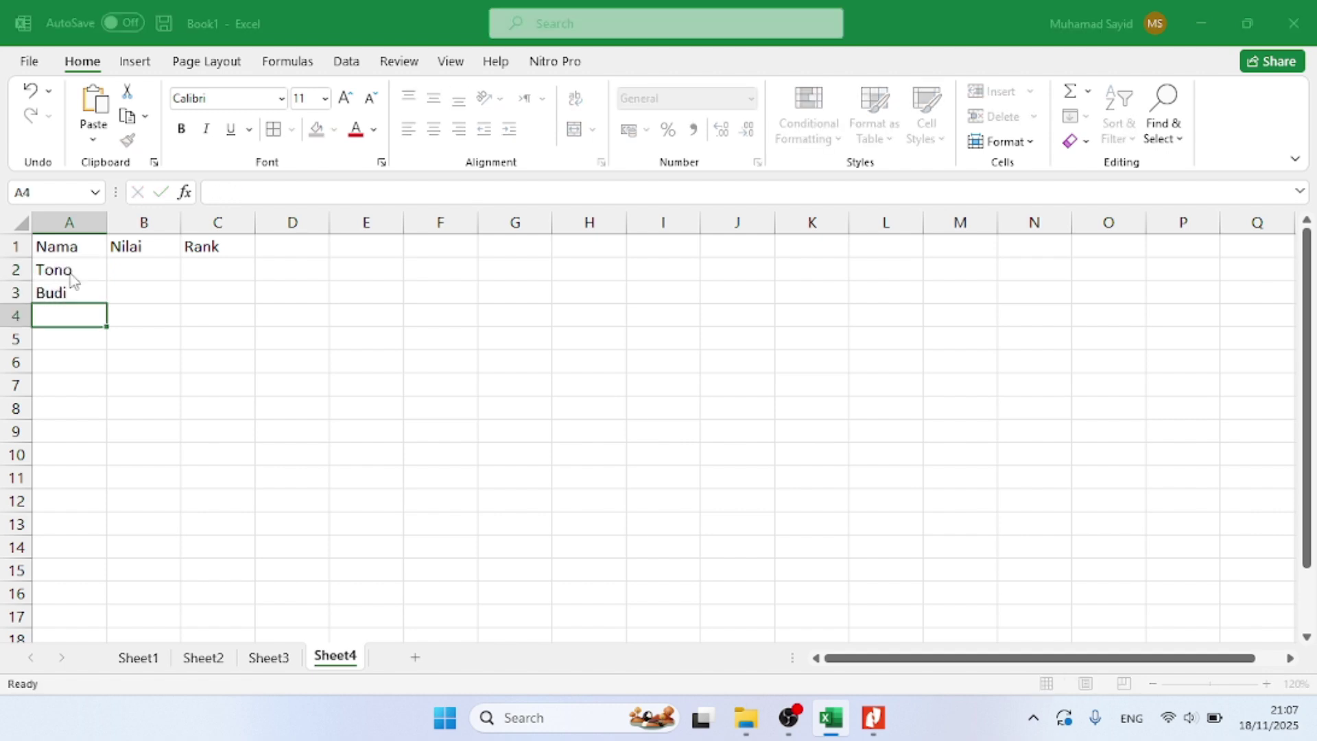
Fill A4:A6 with the remaining three student names from the PDF exercise
key(alt+Tab)
key(alt+Tab)
text(Andi)
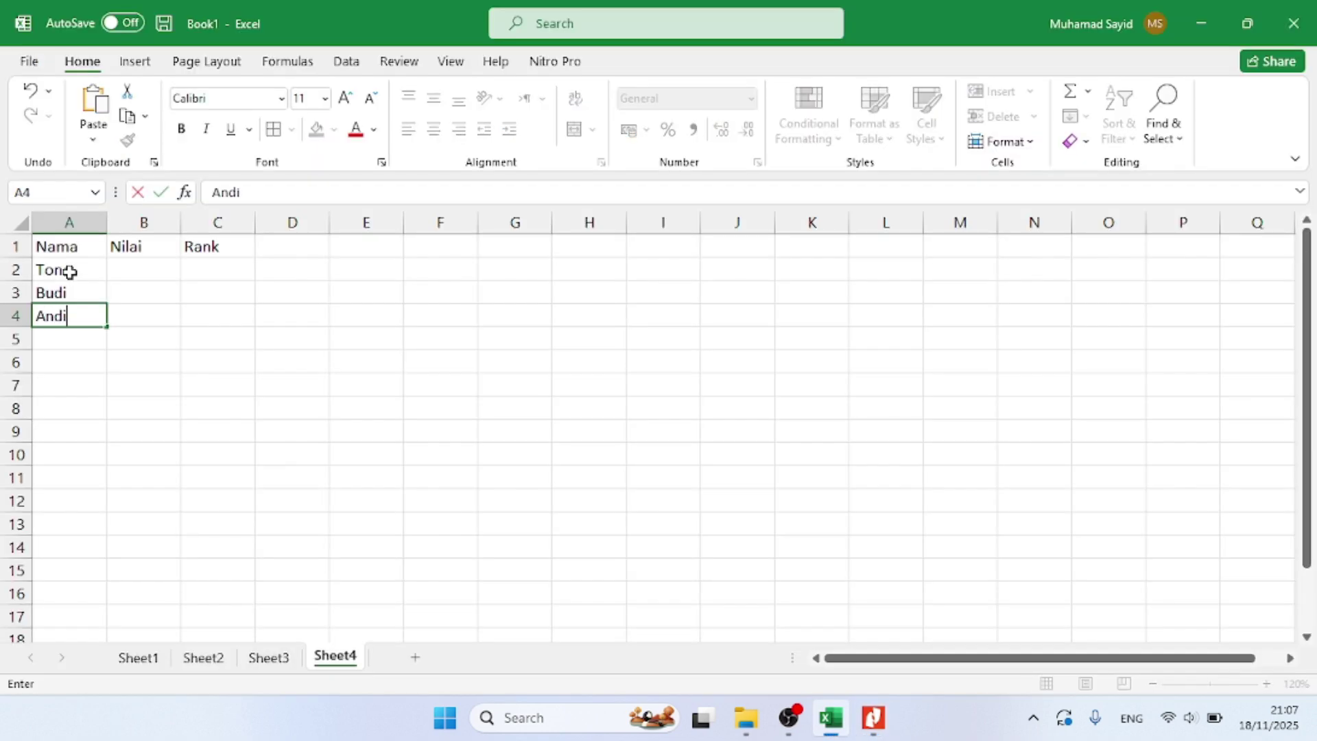
key(Return)
key(alt+Tab)
key(alt+Tab)
text(Ra)
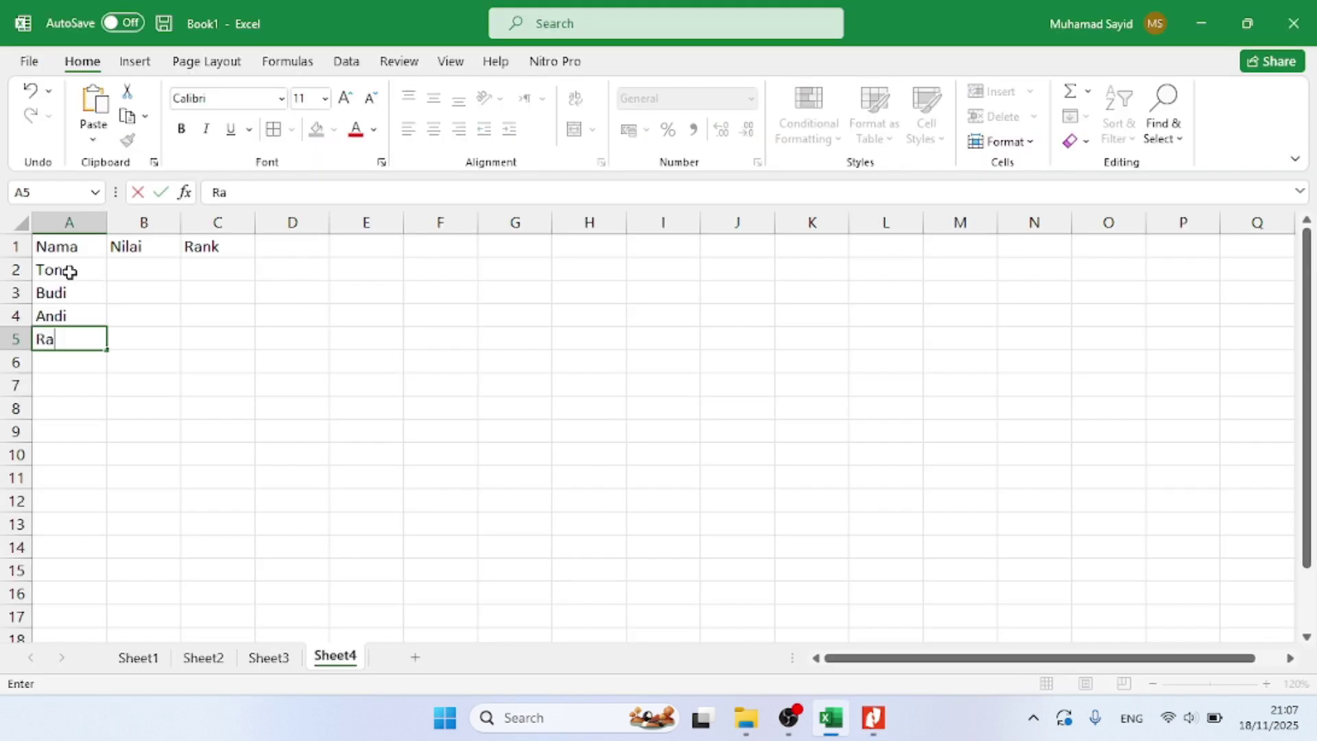
text(hel)
key(Return)
key(alt+Tab)
key(alt+Tab)
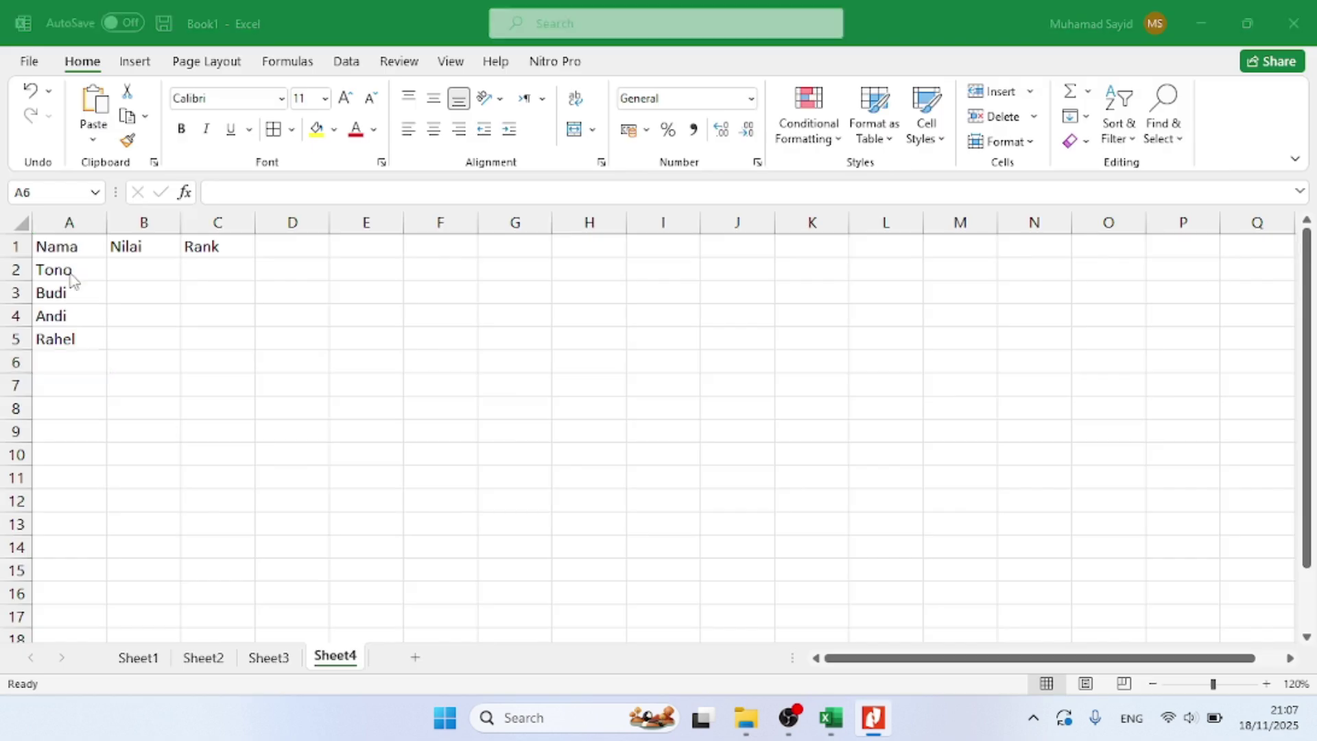
text(Iko)
key(Tab)
Enter the Nilai scores 75 in B2 and 95 in B3, checking them against the PDF table
key(Up)
key(Up)
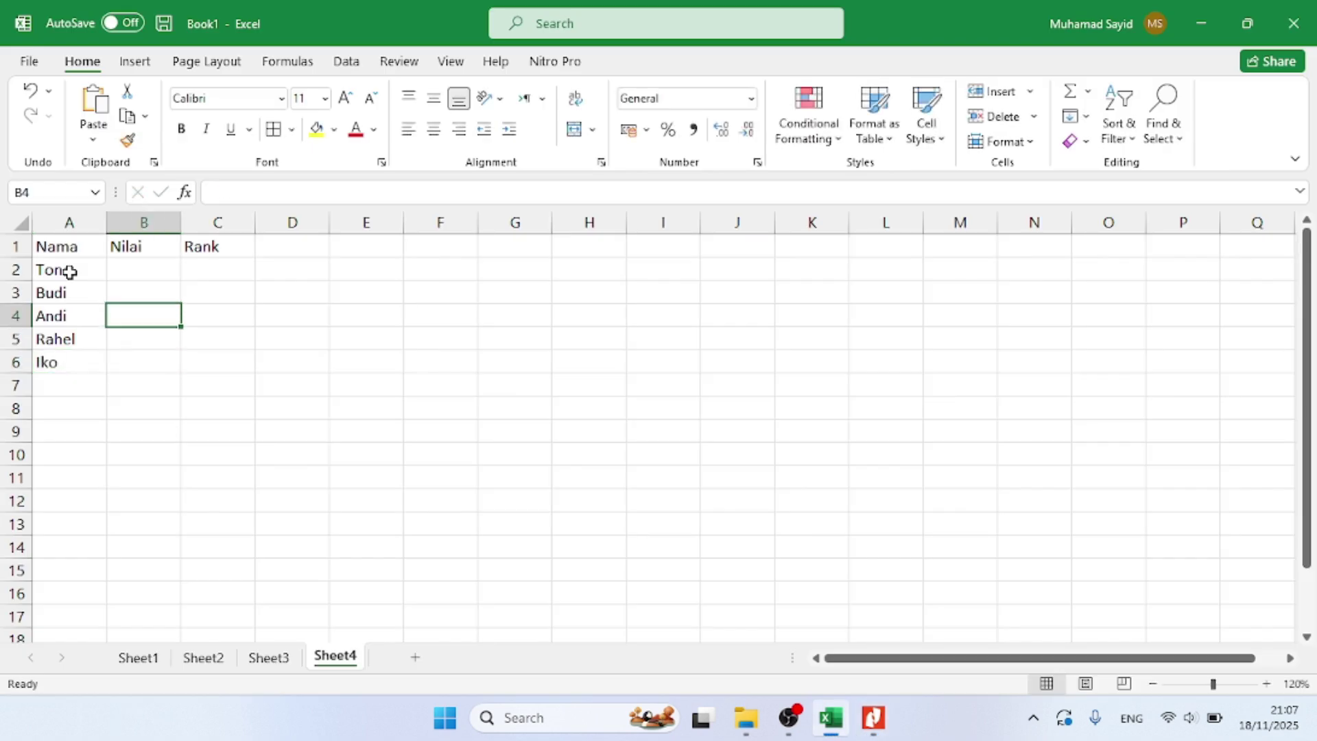
key(Up)
key(Up)
key(alt+Tab)
key(alt+Tab)
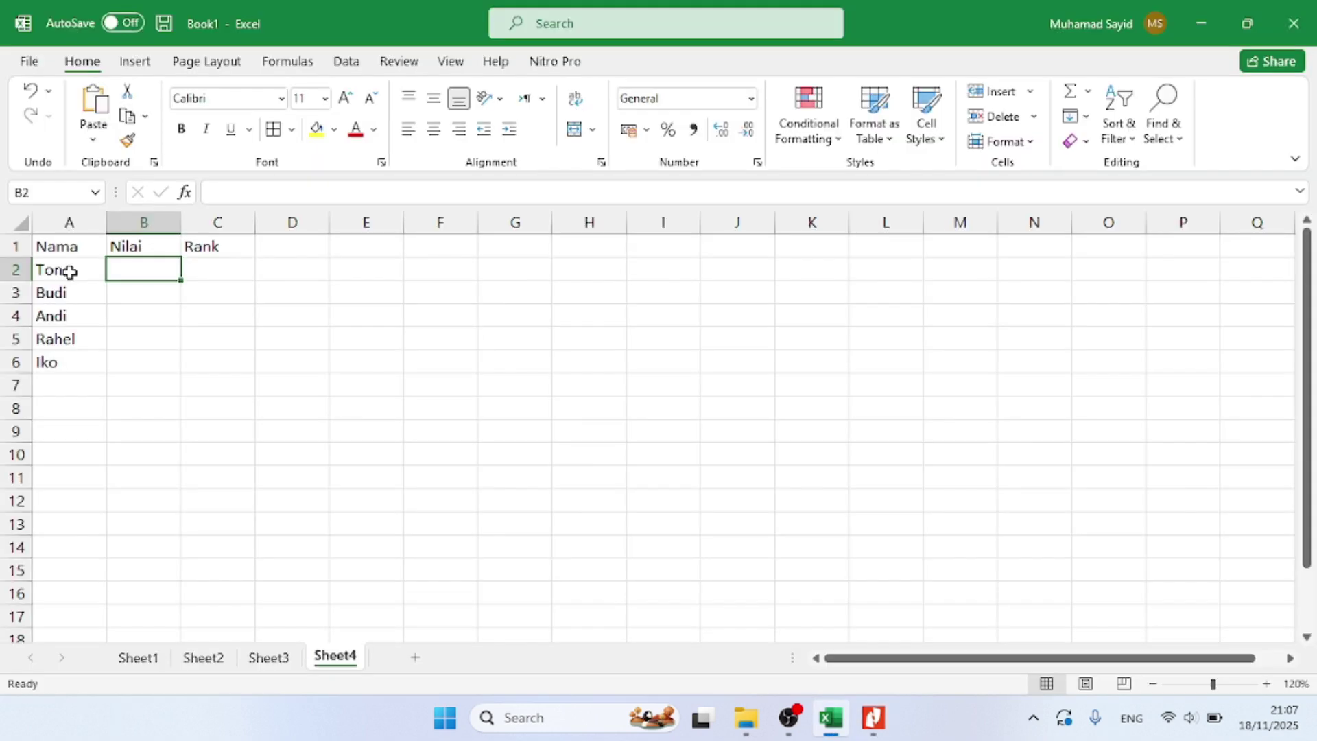
text(75)
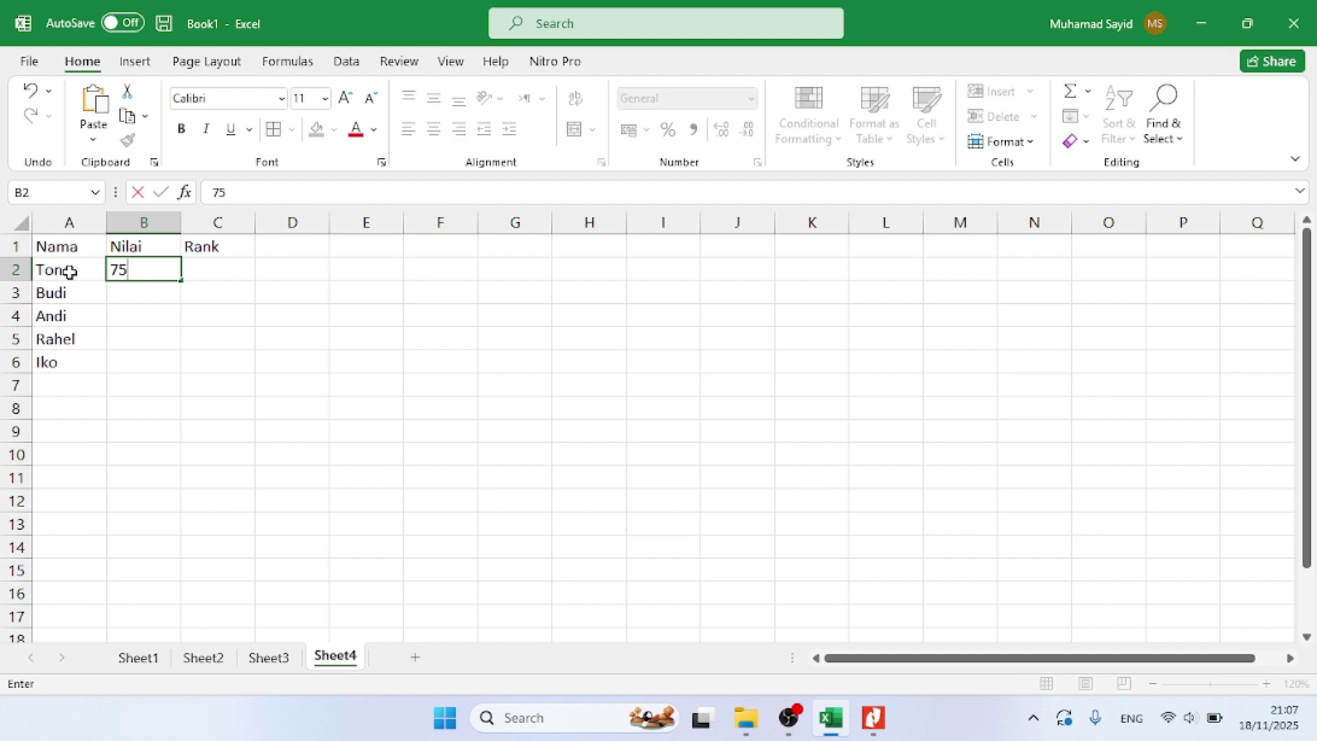
key(alt+Tab)
key(alt+Tab)
key(Return)
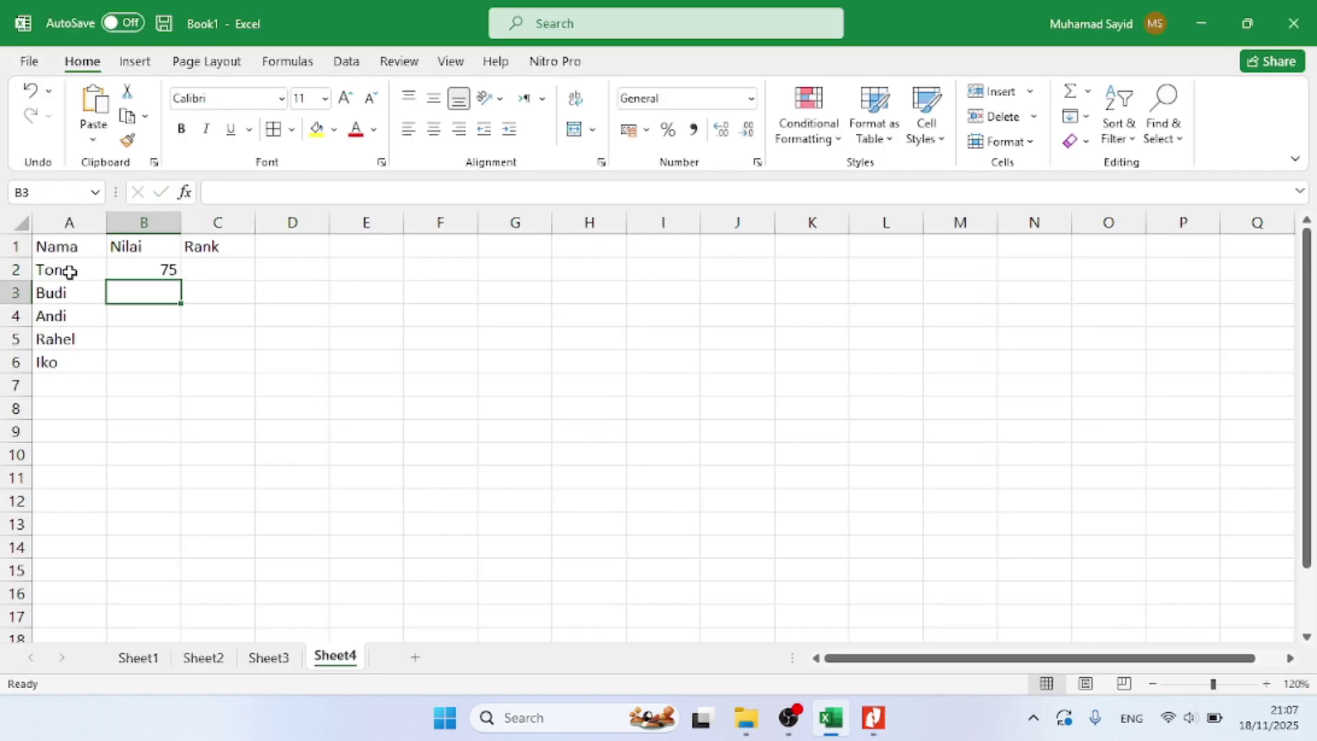
text(95)
key(alt+Tab)
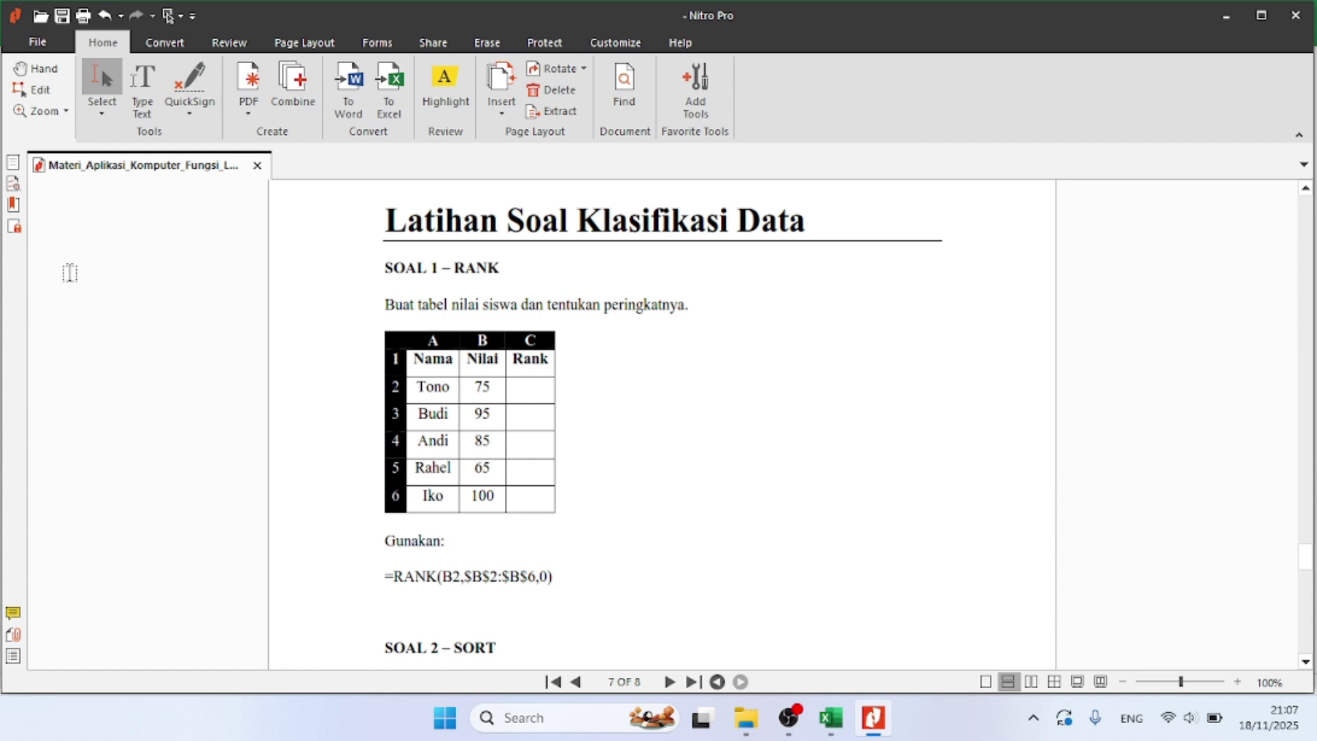
key(alt+Tab)
key(Left)
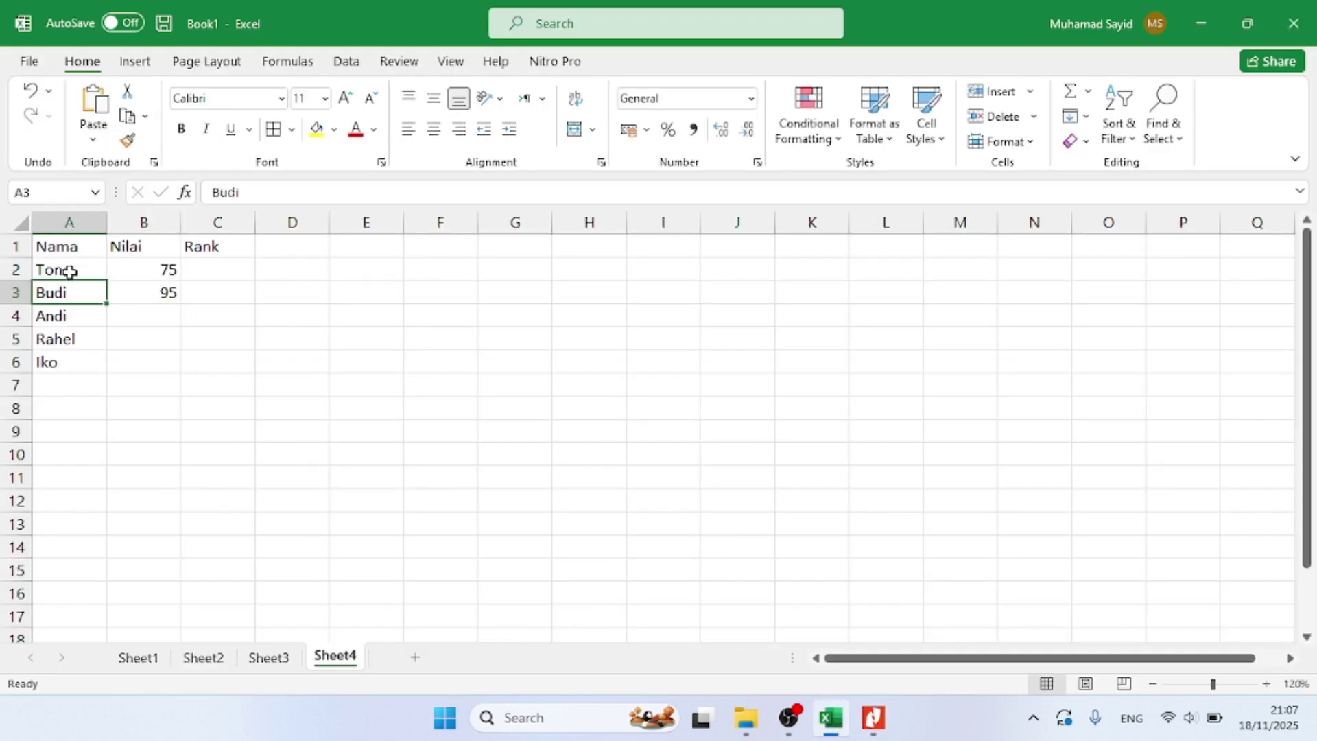
key(Right)
Enter the remaining Nilai scores 85, 65 and 100 in B4:B6
key(Down)
text(85)
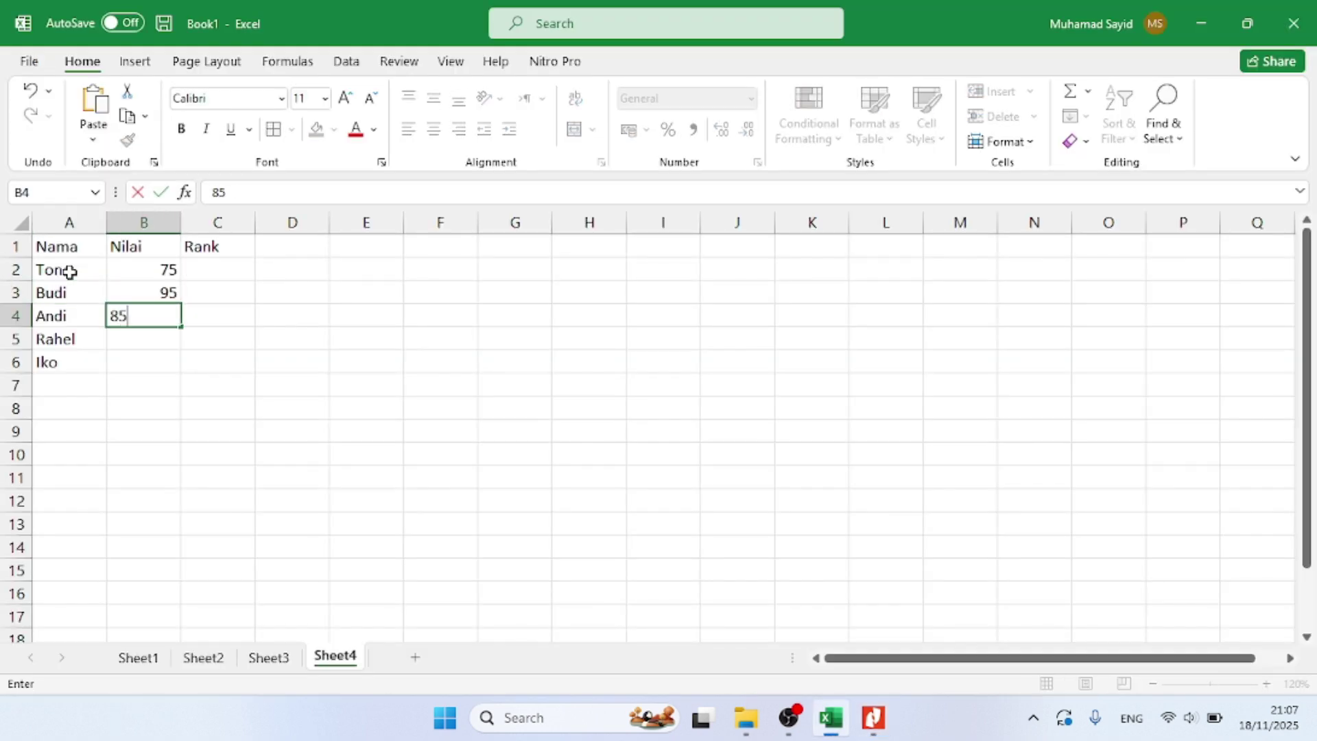
key(Return)
key(alt+Tab)
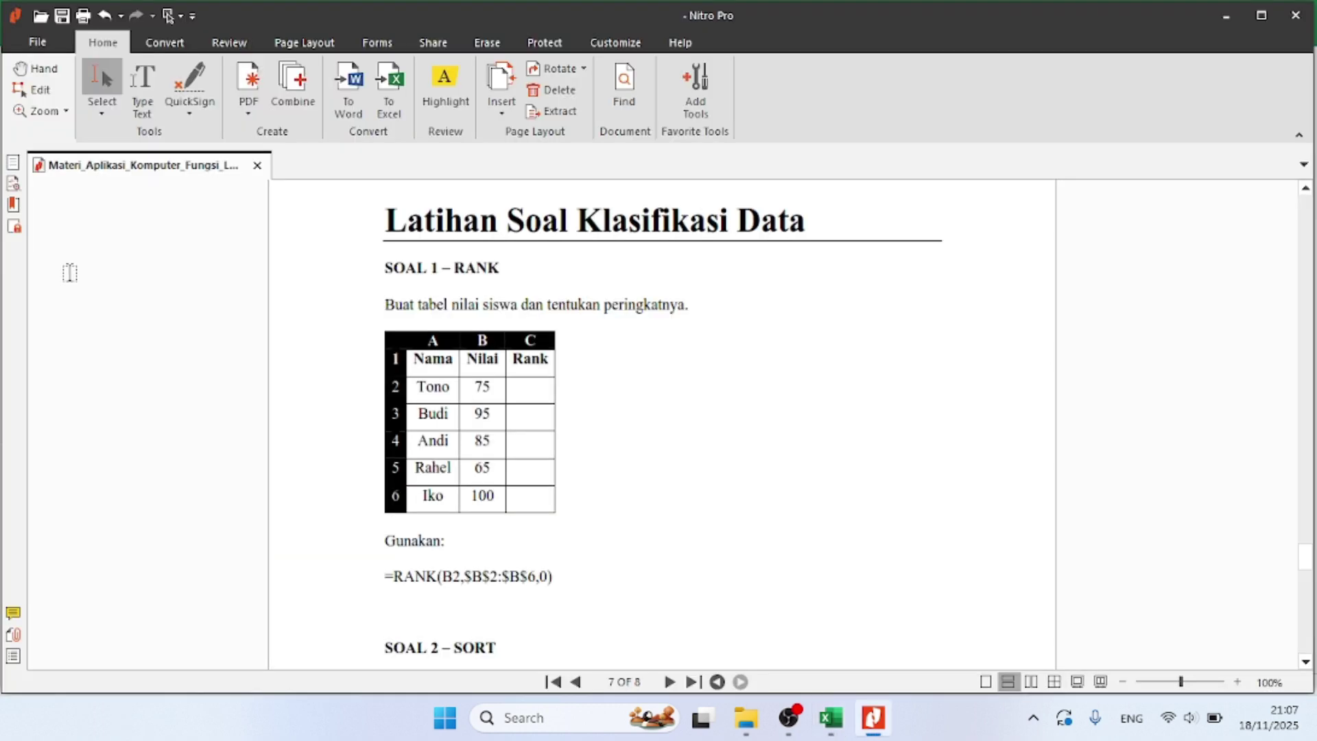
key(alt+Tab)
text(65)
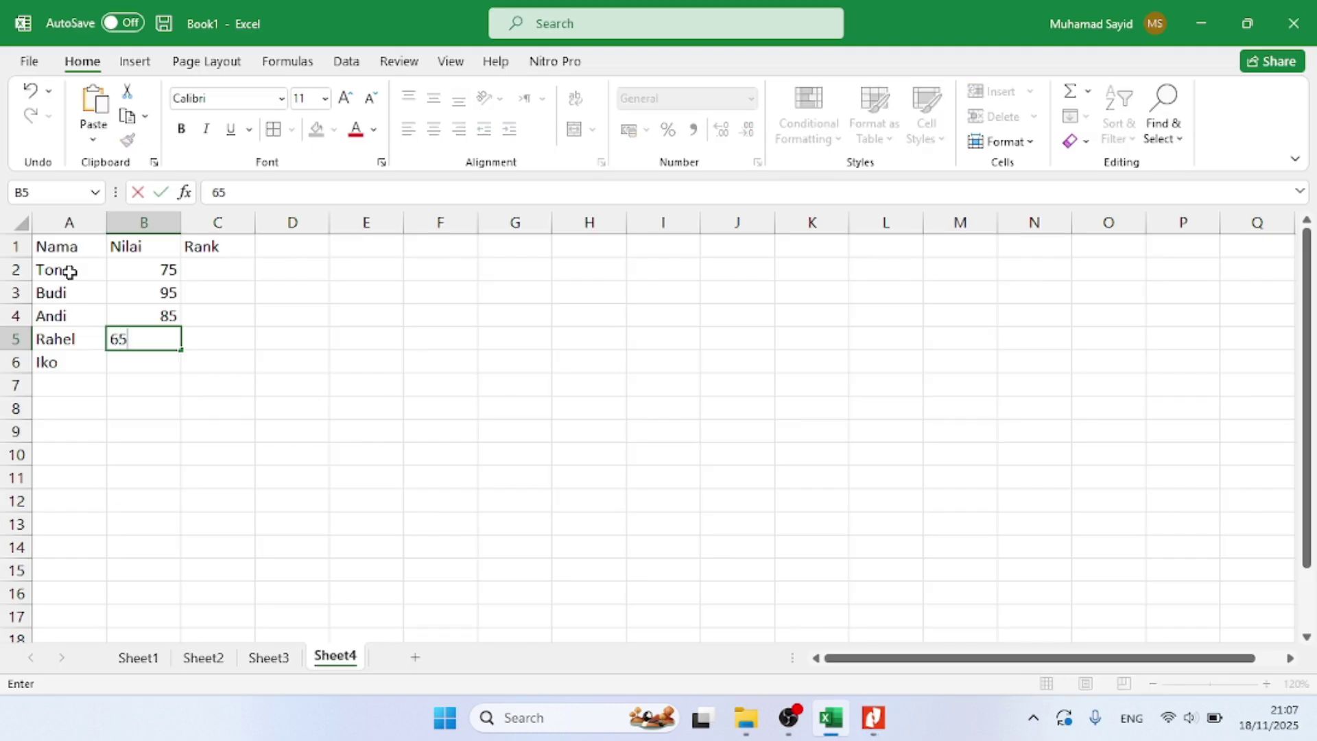
key(Return)
text(100)
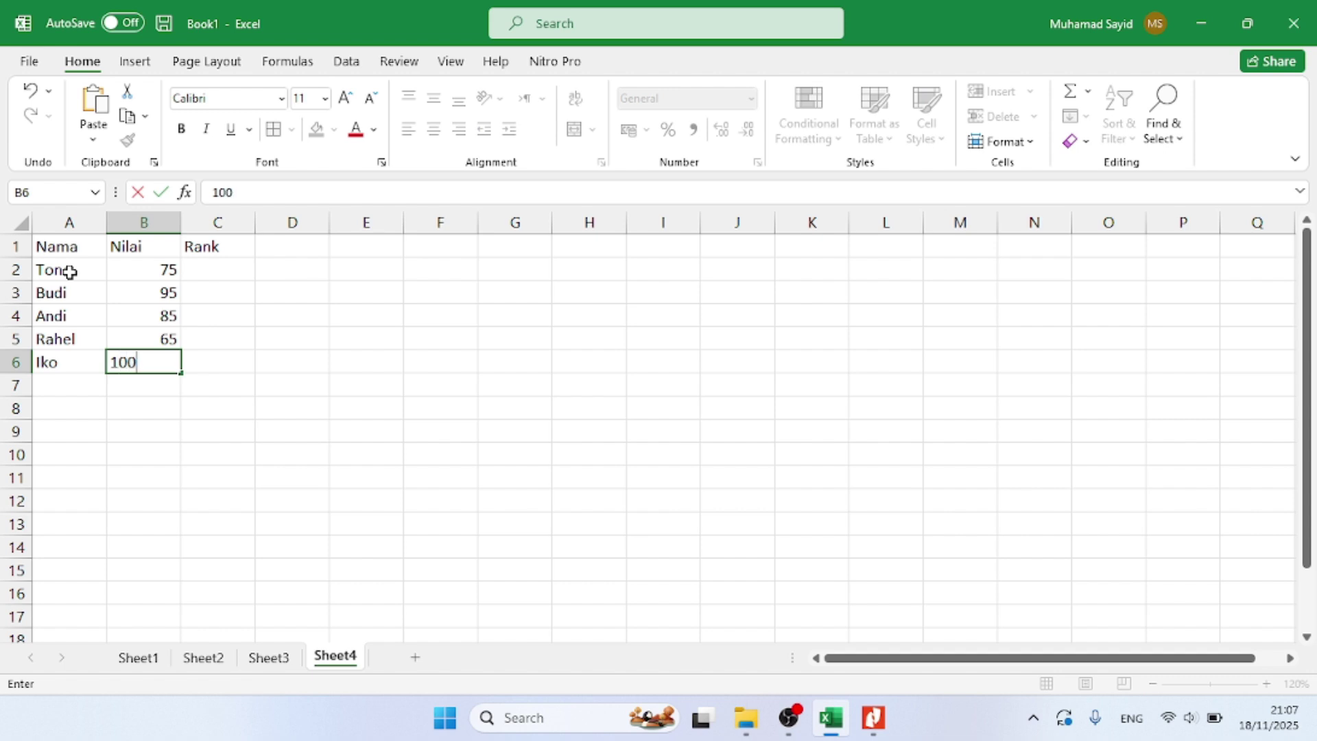
key(Tab)
key(Up)
key(Up)
key(Up)
key(Up)
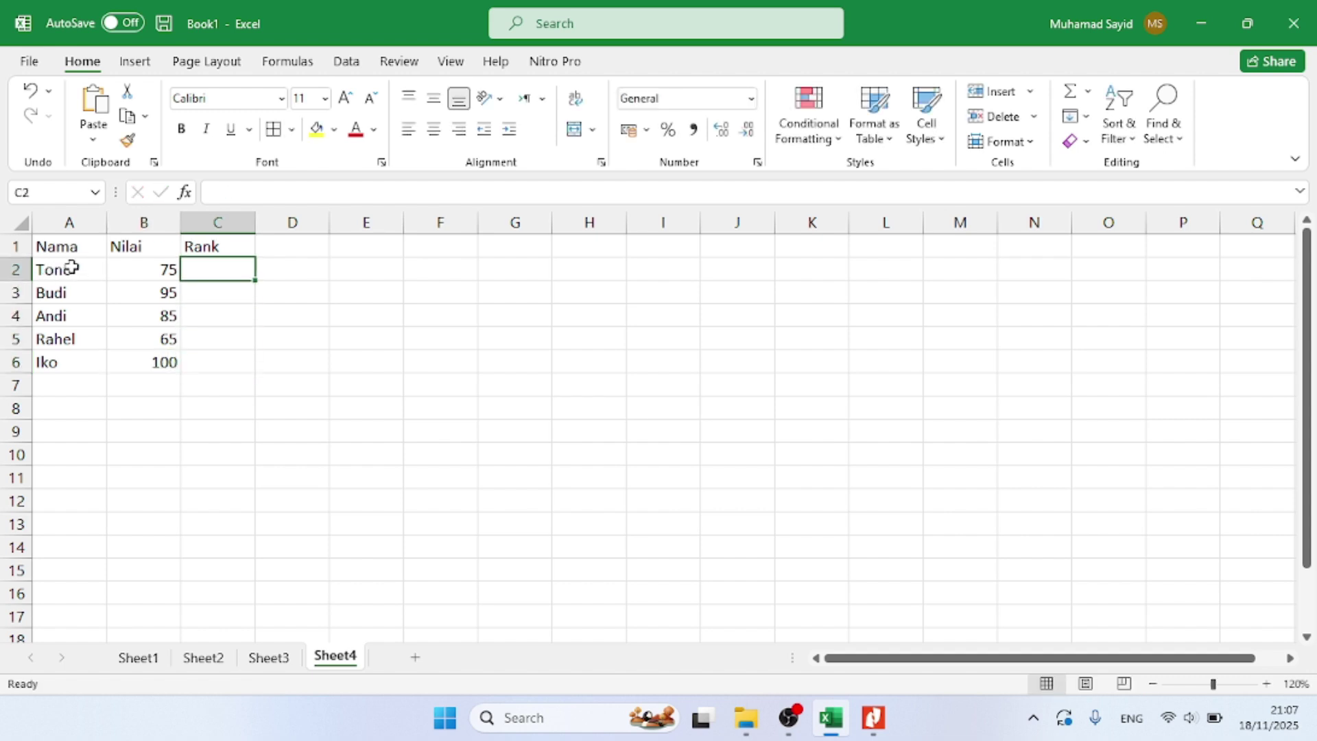
Centre the headings in A1:C1 and the student data in A2:B6 horizontally
drag(59, 246, 205, 247)
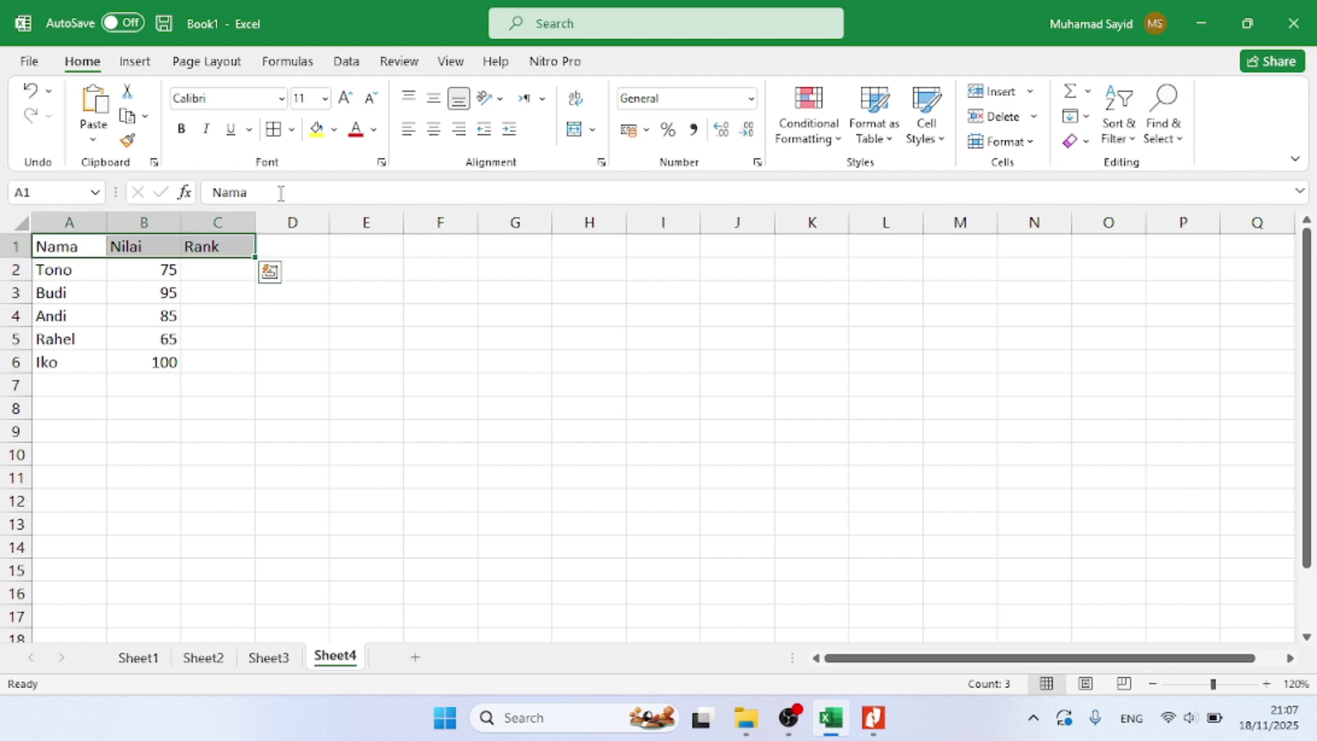
click(433, 129)
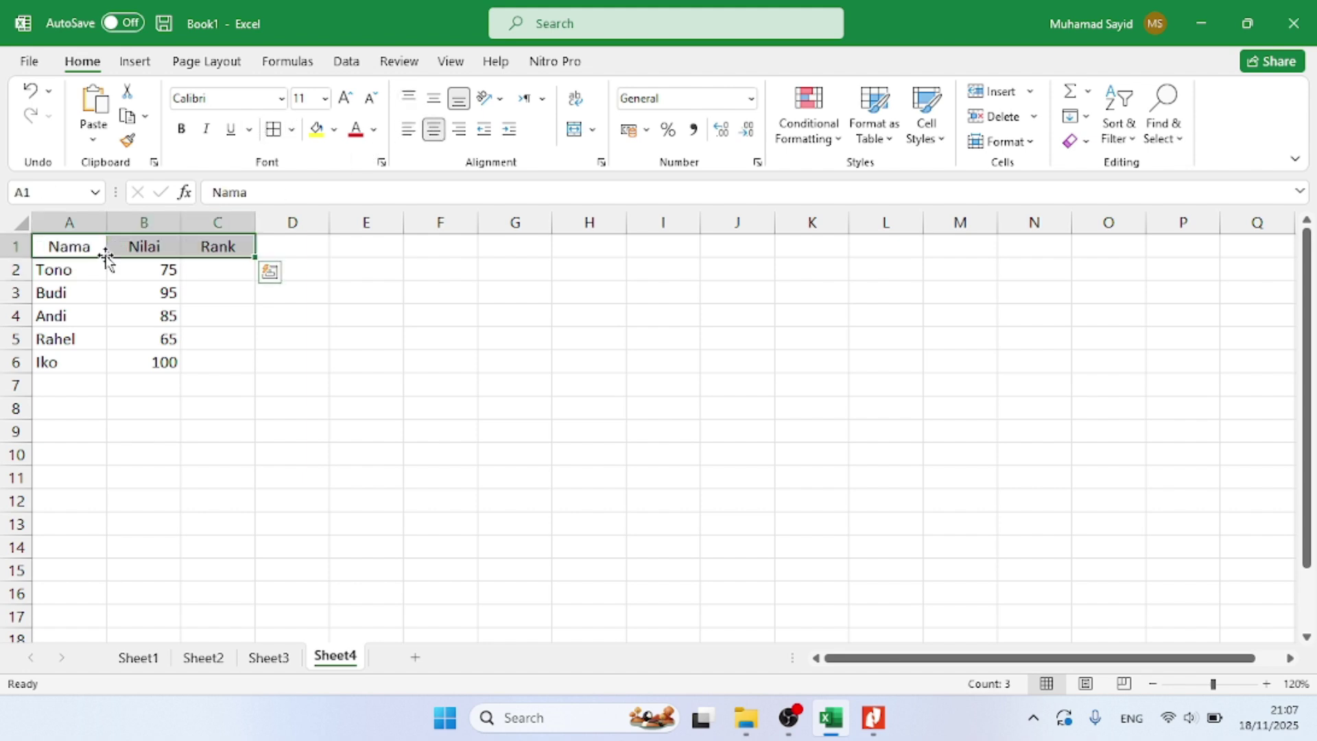
drag(82, 267, 168, 360)
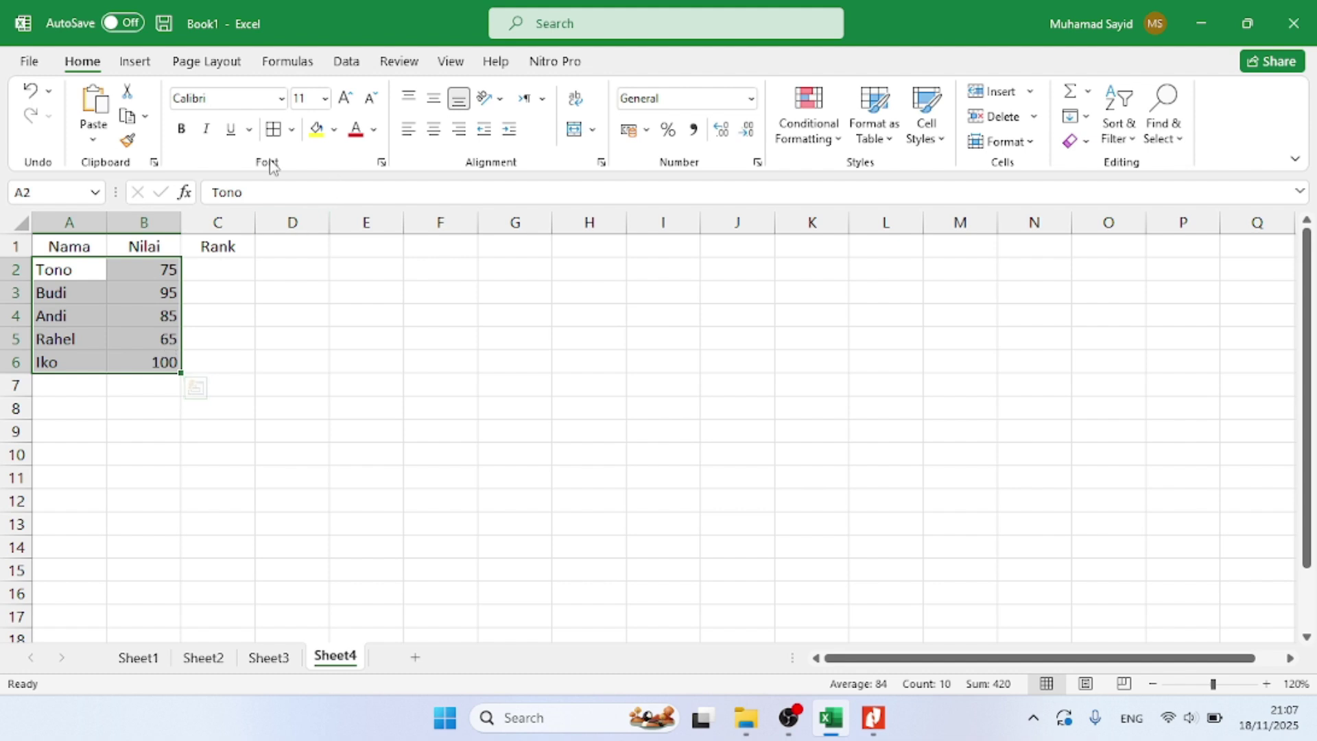
click(432, 129)
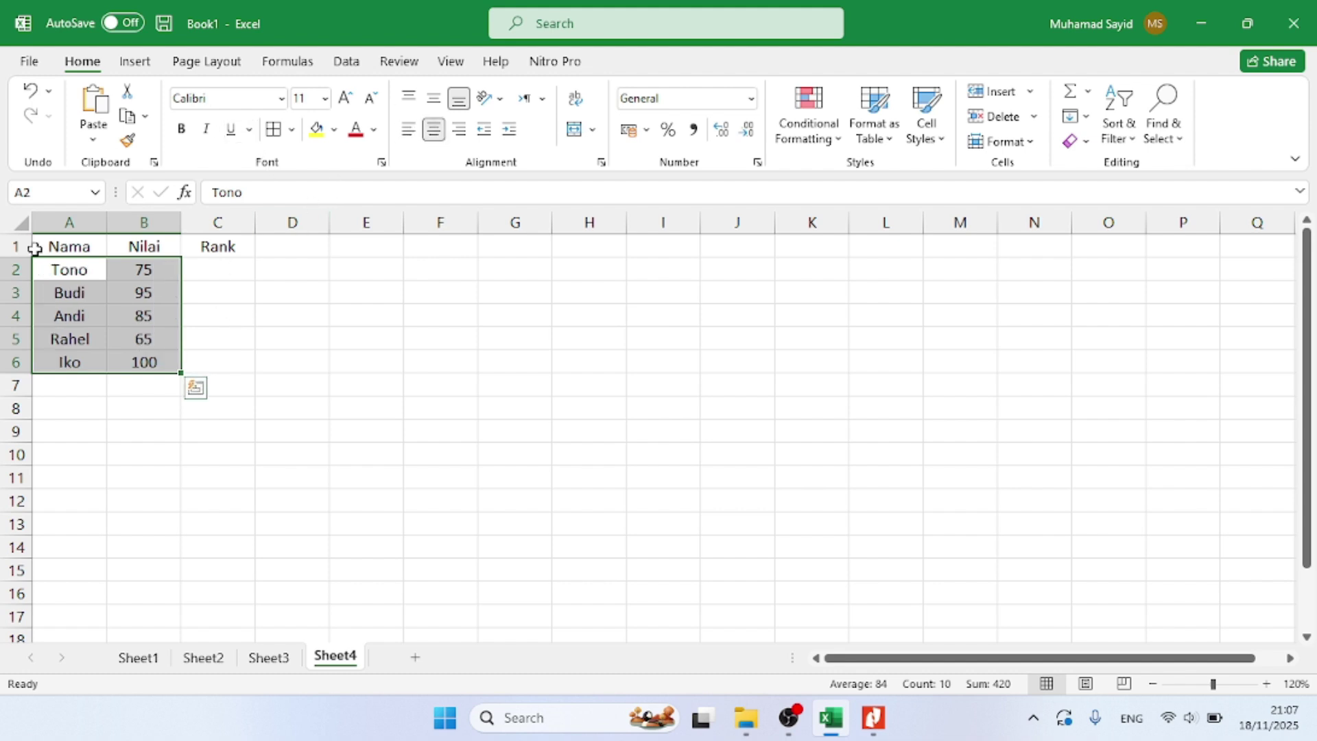
Make the Nama, Nilai and Rank headings in A1:C1 bold
click(55, 247)
drag(56, 247, 206, 249)
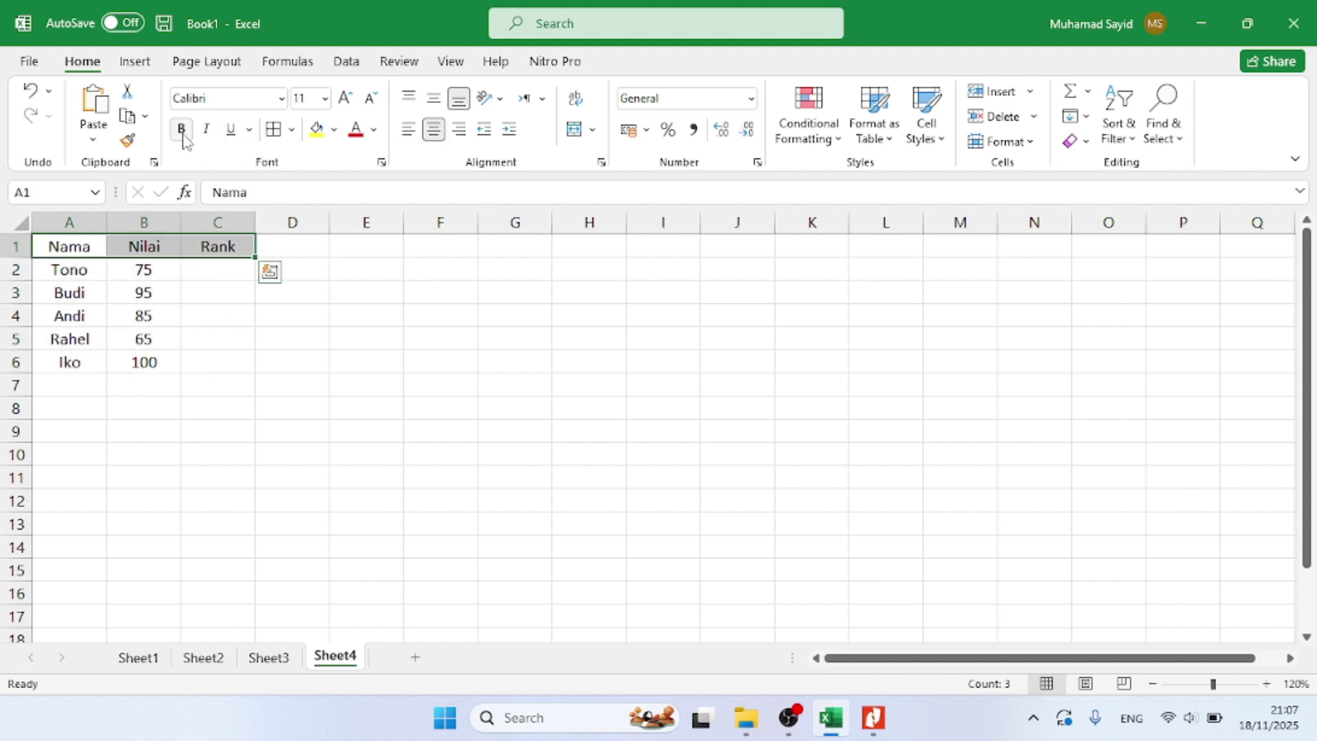
click(182, 134)
click(229, 368)
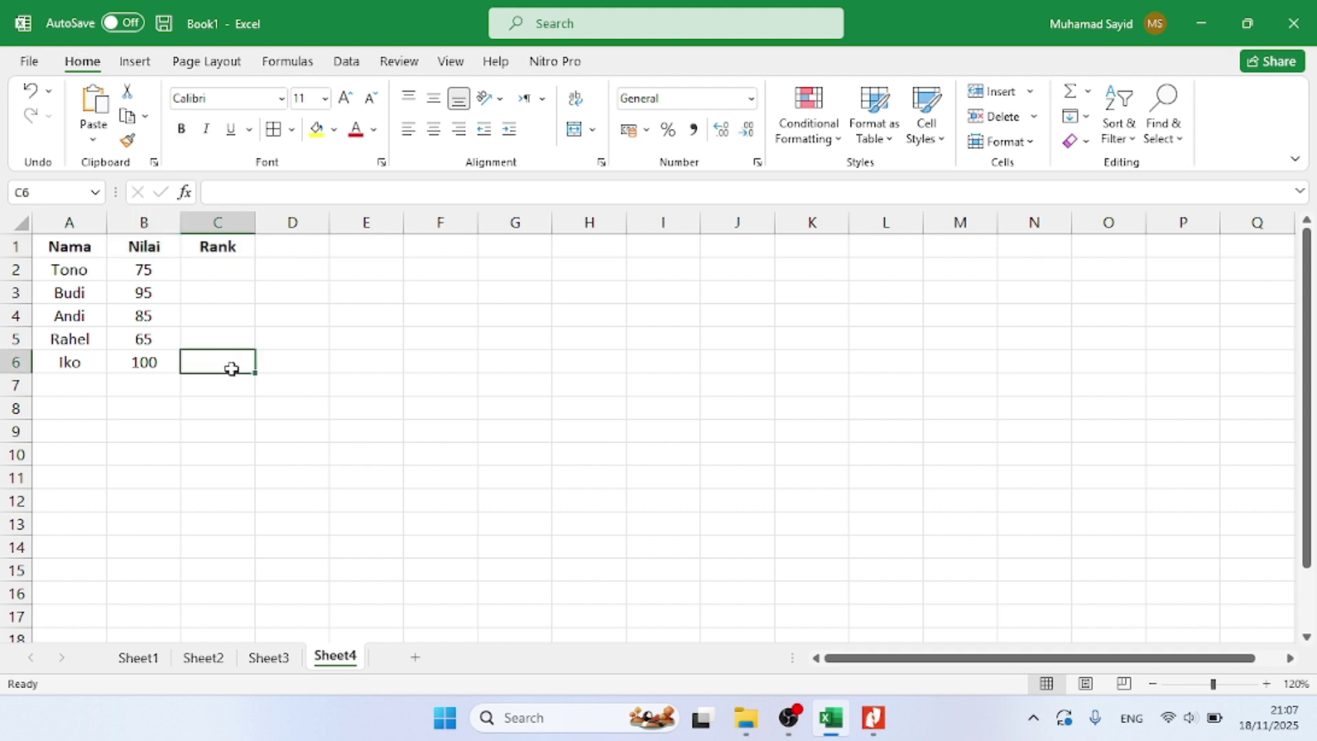
Enter the formula =RANK(B2;$A$1:$B$6;0) in C2 to rank the first student's score in descending order
click(226, 268)
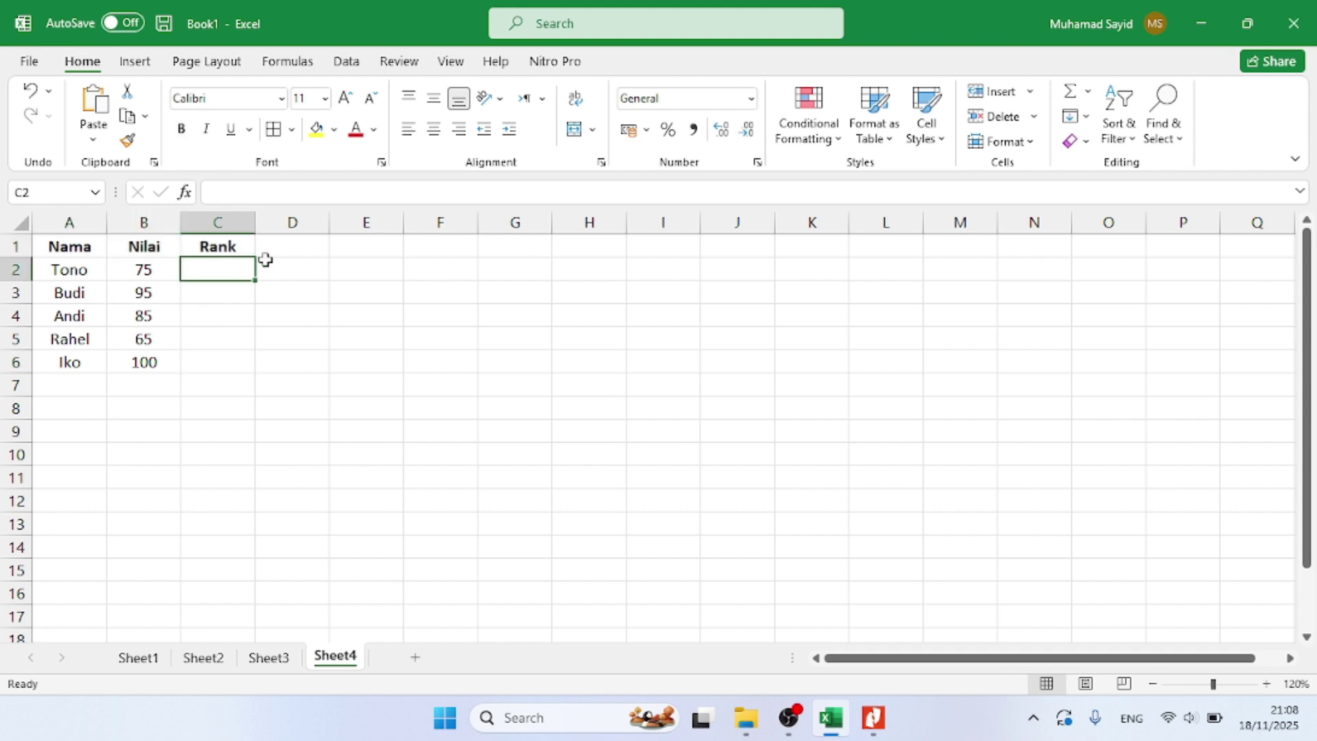
click(248, 189)
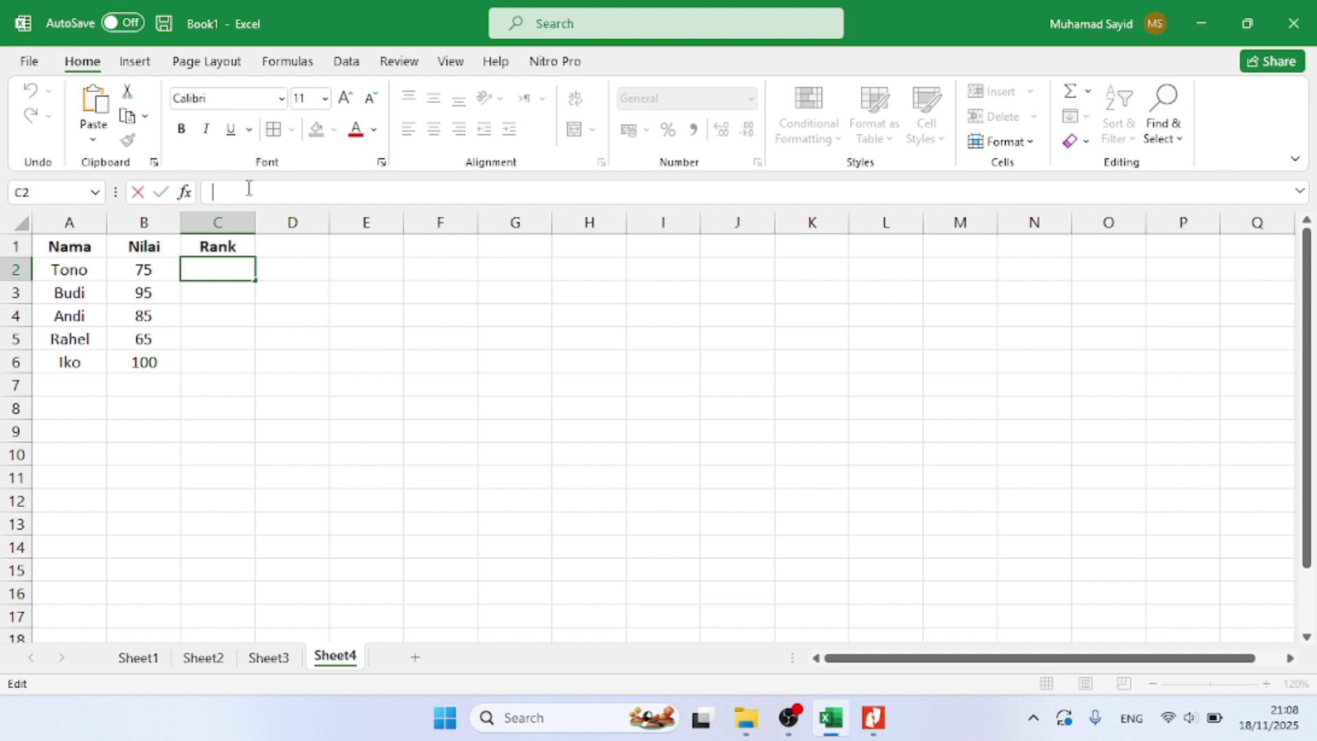
text(=Ra)
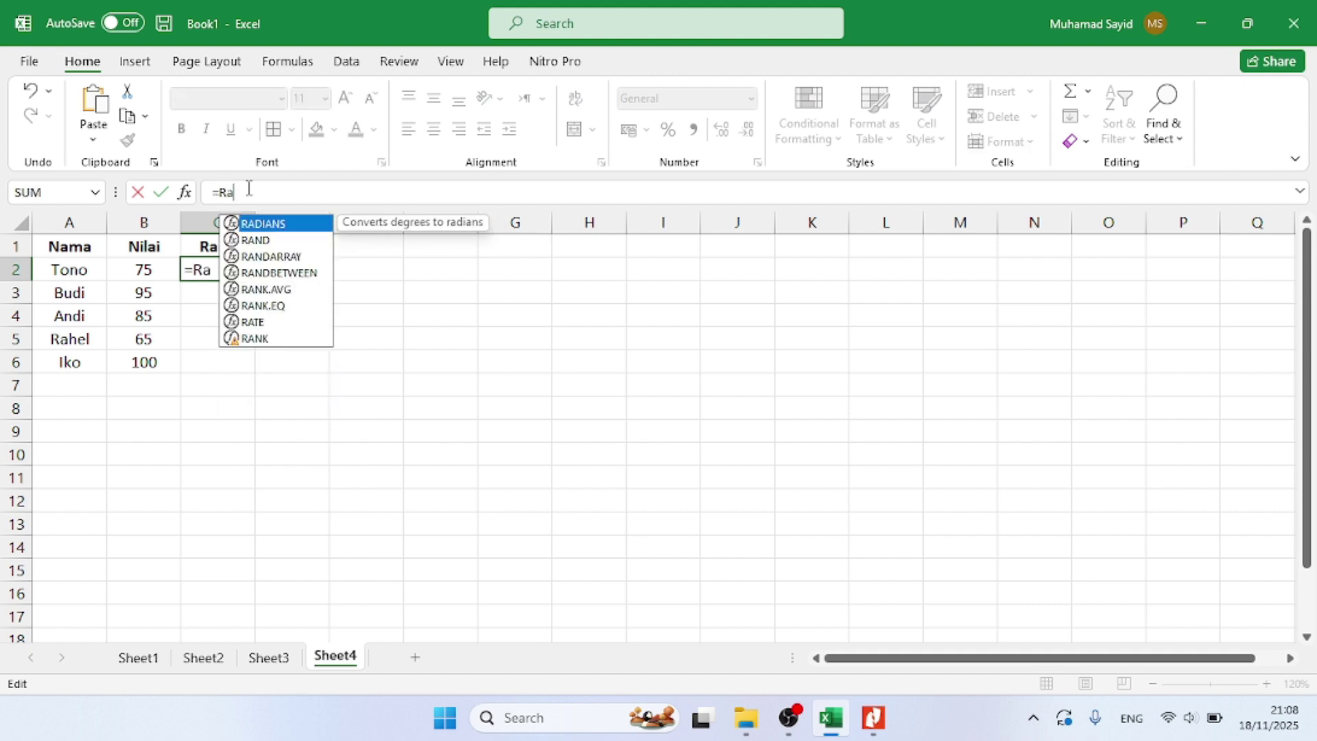
key(BackSpace)
text(ANK)
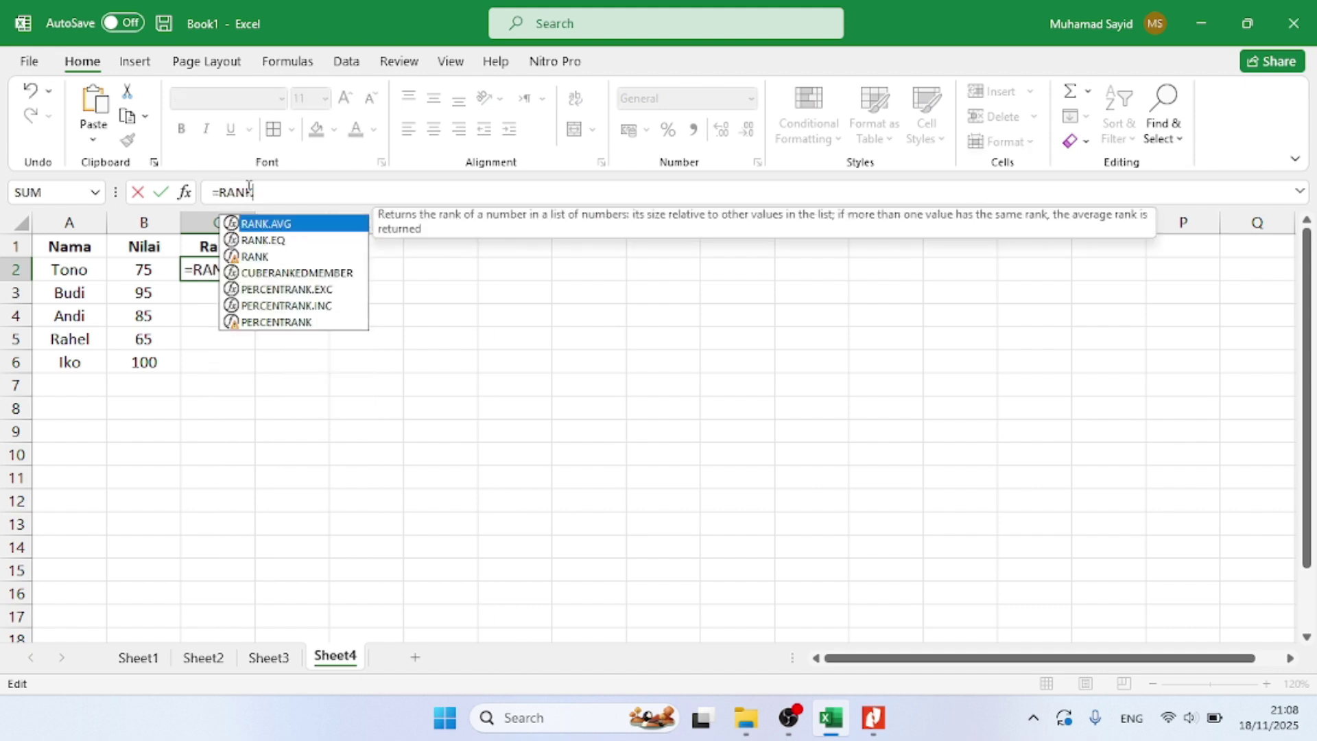
text(()
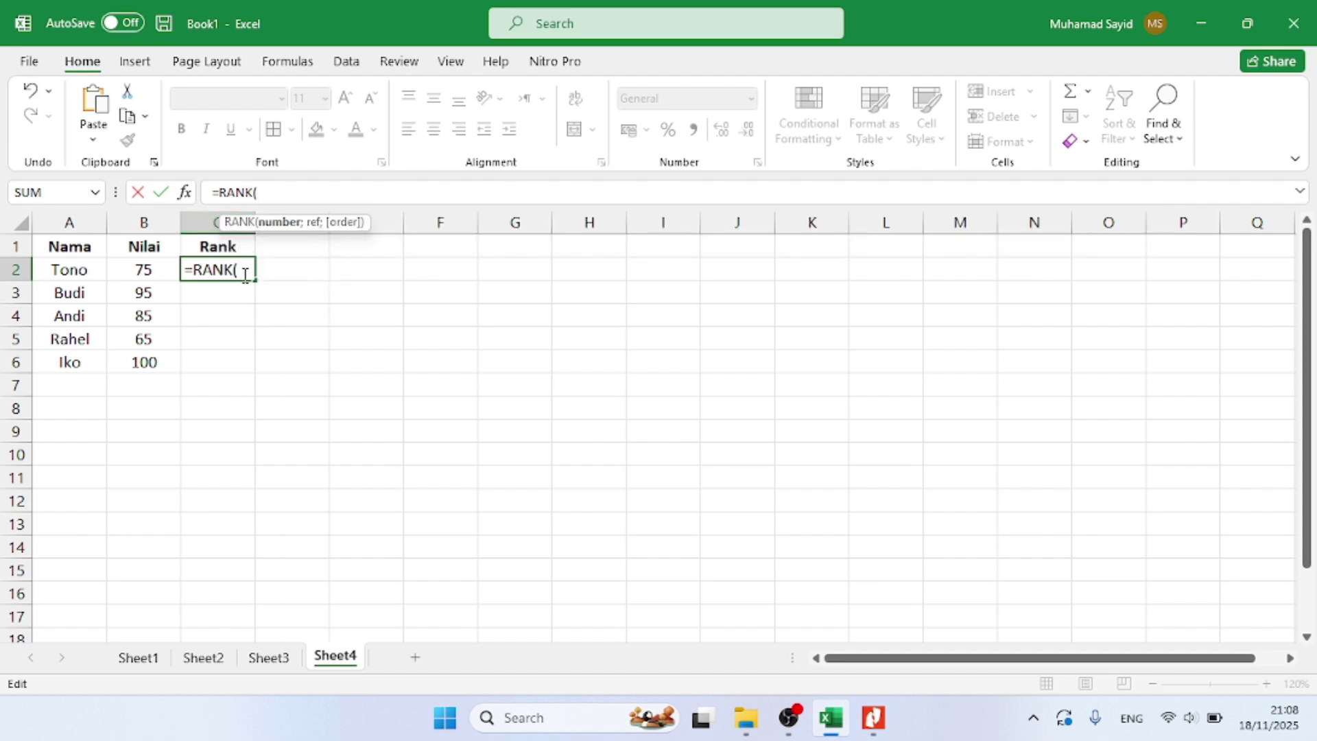
click(156, 270)
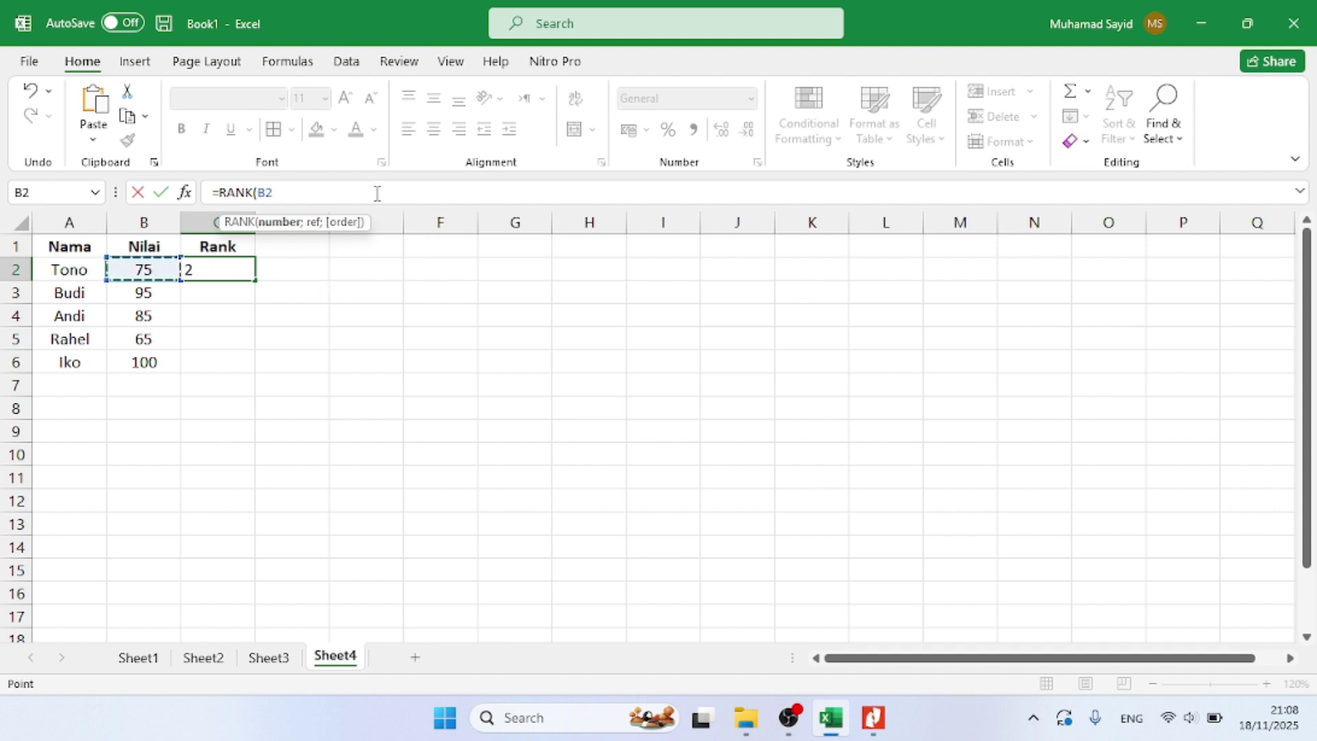
text(;)
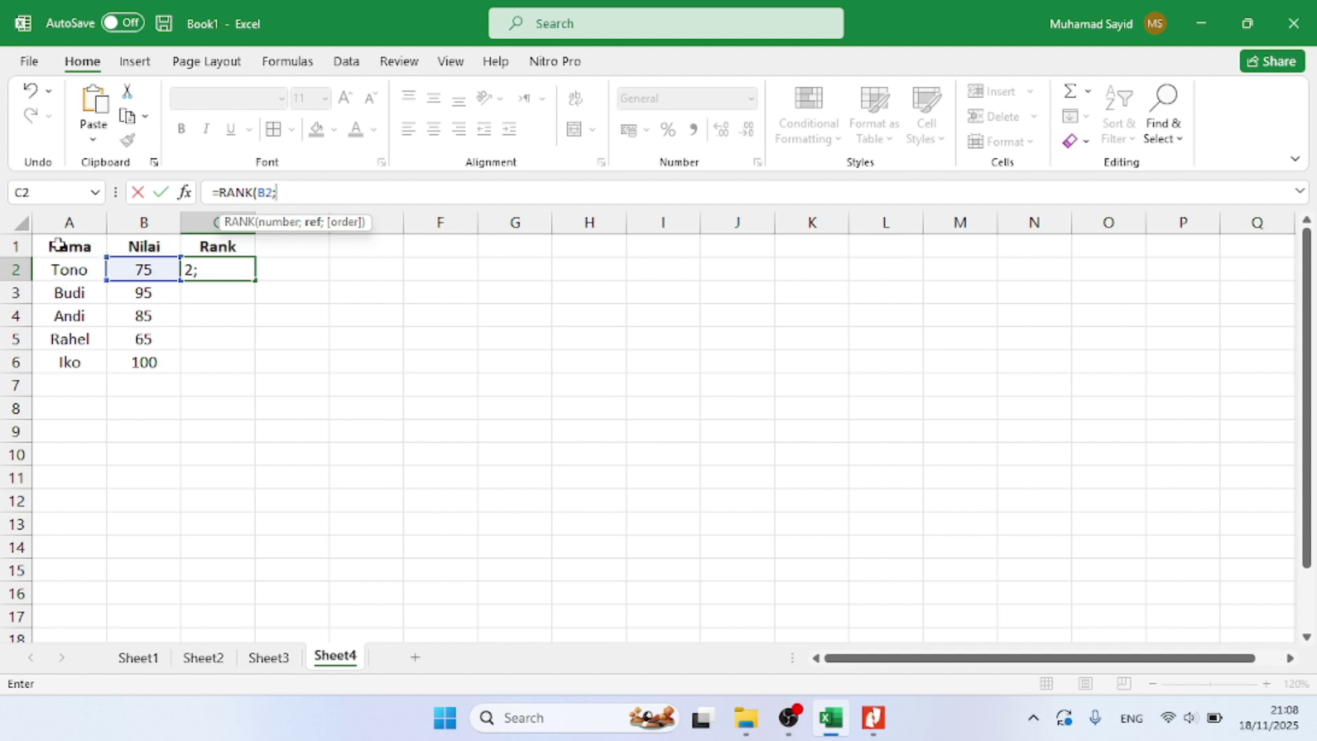
drag(59, 243, 139, 356)
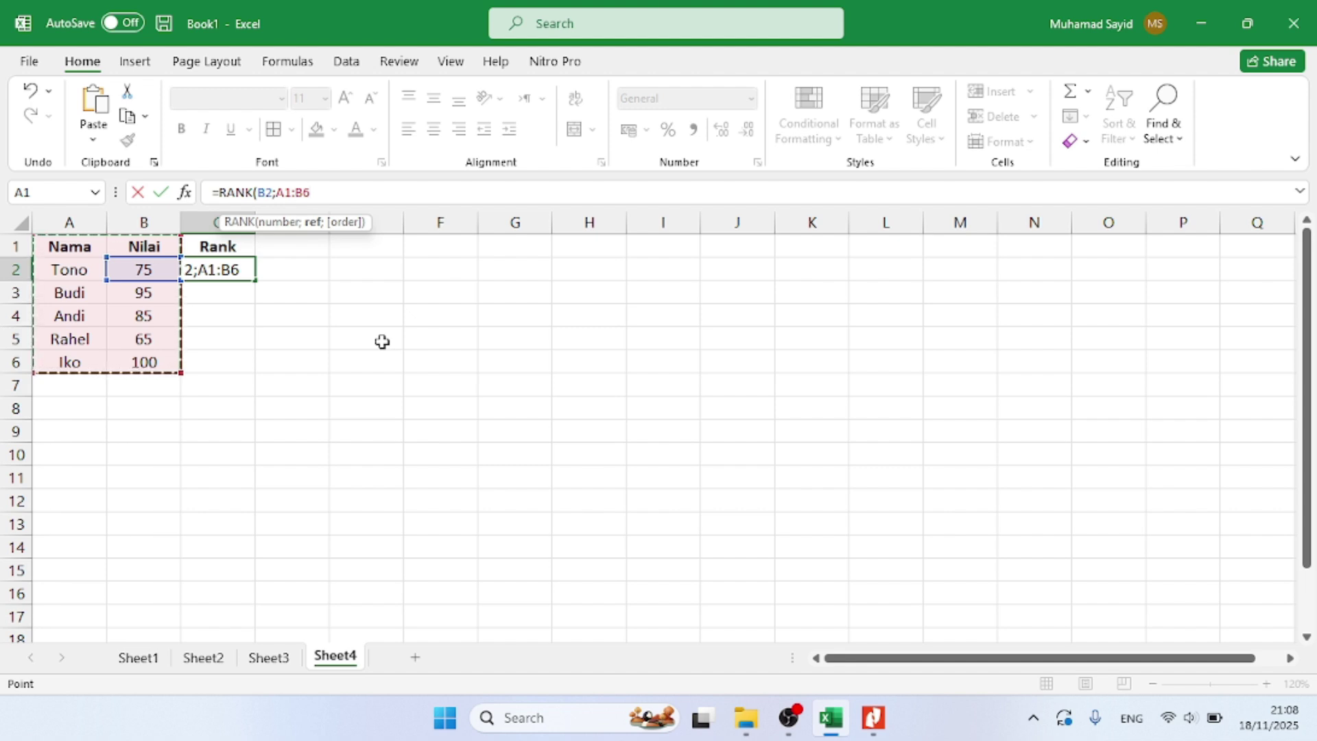
key(F4)
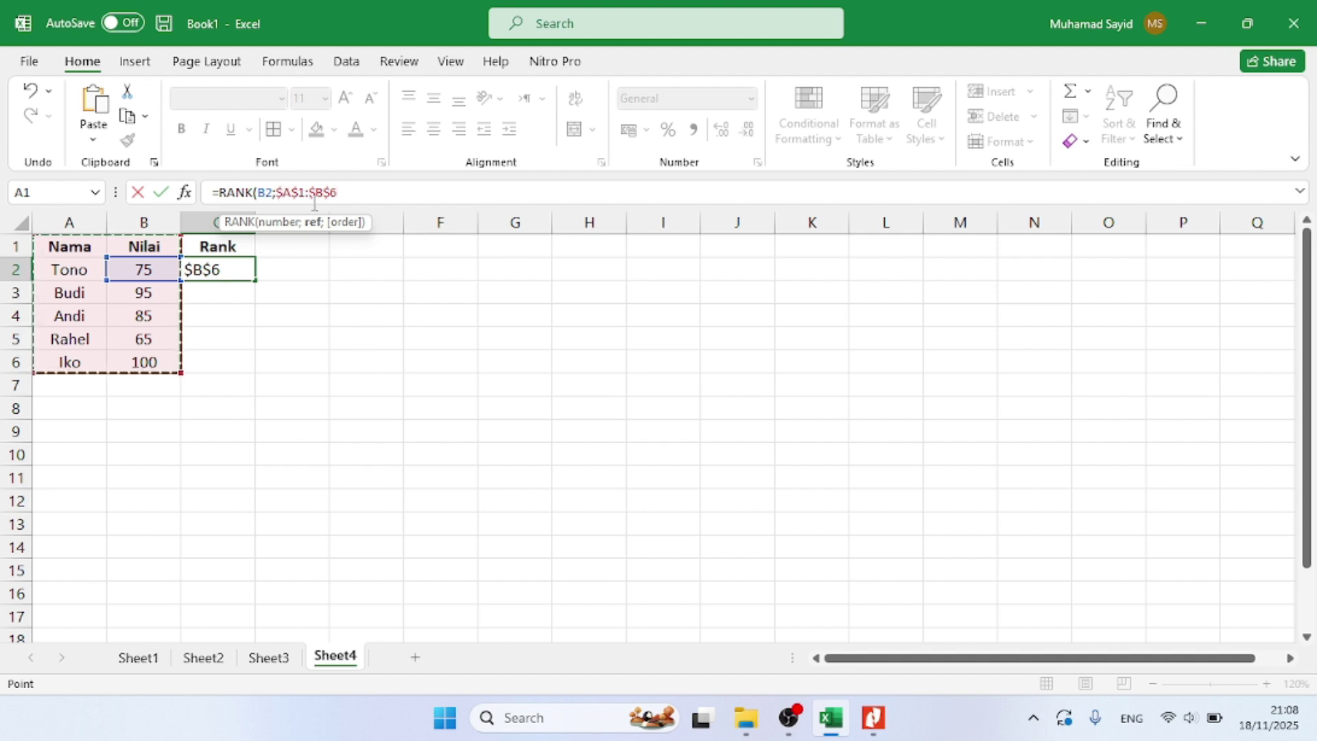
text(;)
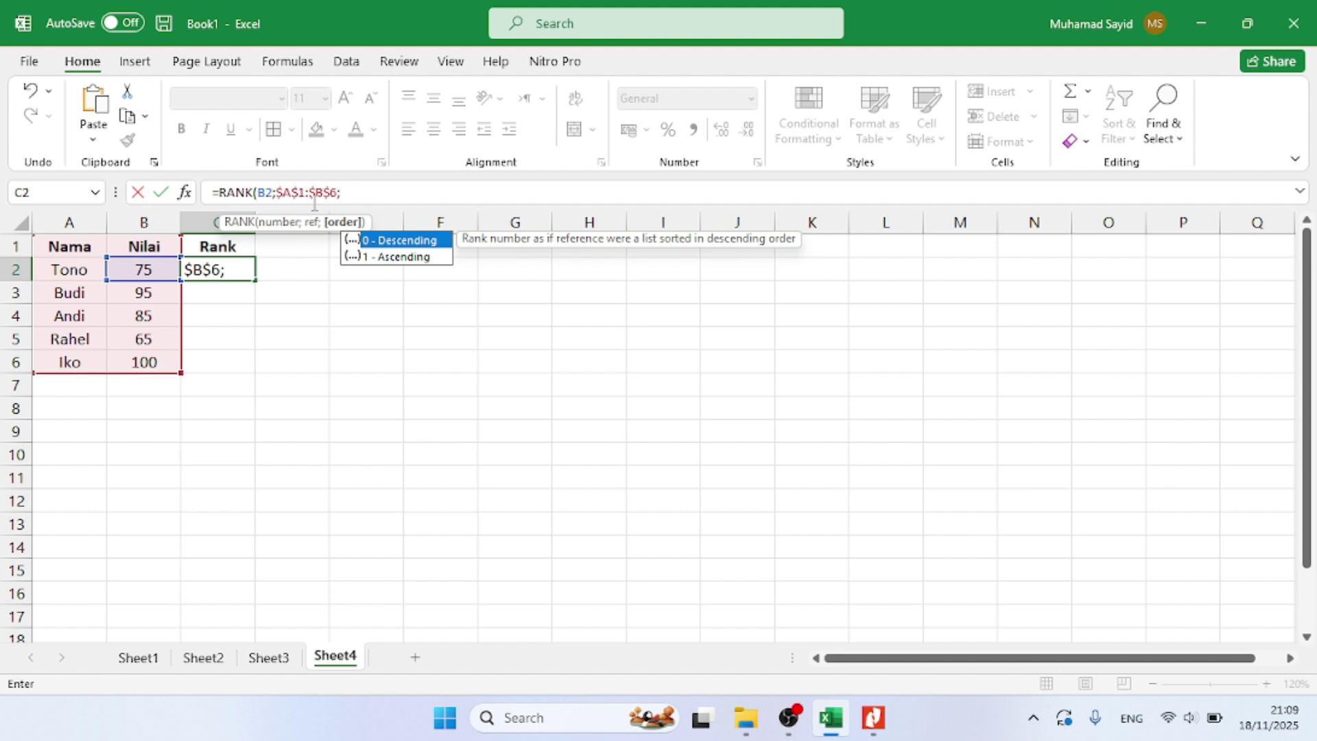
text(0))
key(Return)
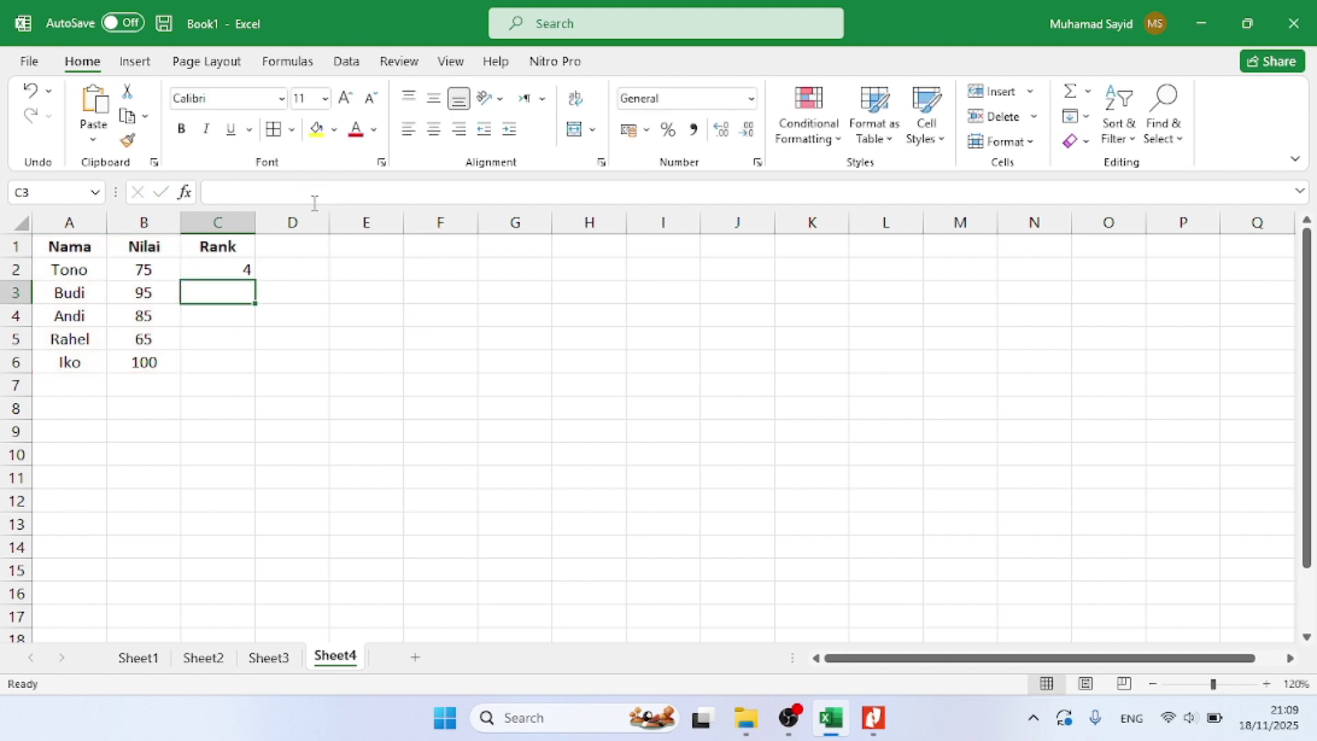
Fill the RANK formula from C2 down to C6 for the remaining students
click(215, 267)
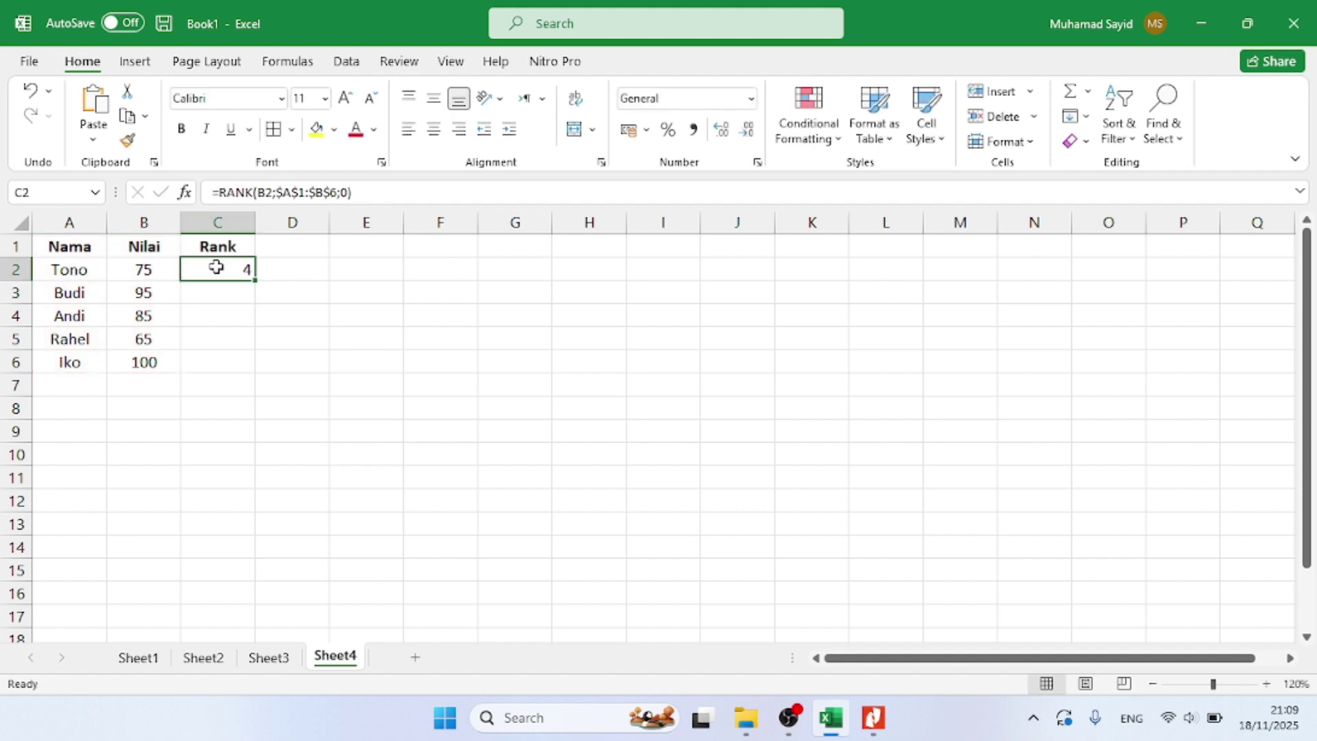
drag(257, 283, 240, 364)
click(195, 364)
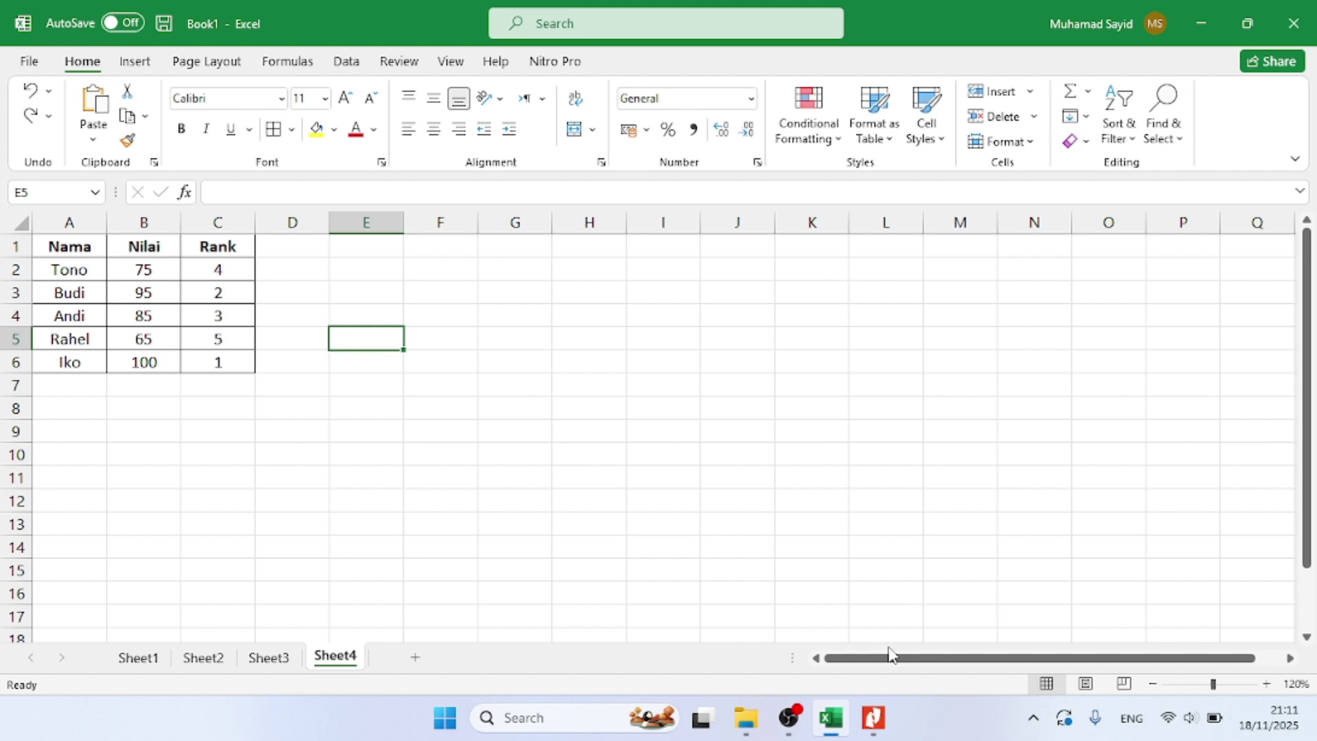
Check the SOAL 2 – SORT task in the Nitro Pro PDF and, back in Excel, sort A1:C6 by Nilai from Largest to Smallest
click(873, 718)
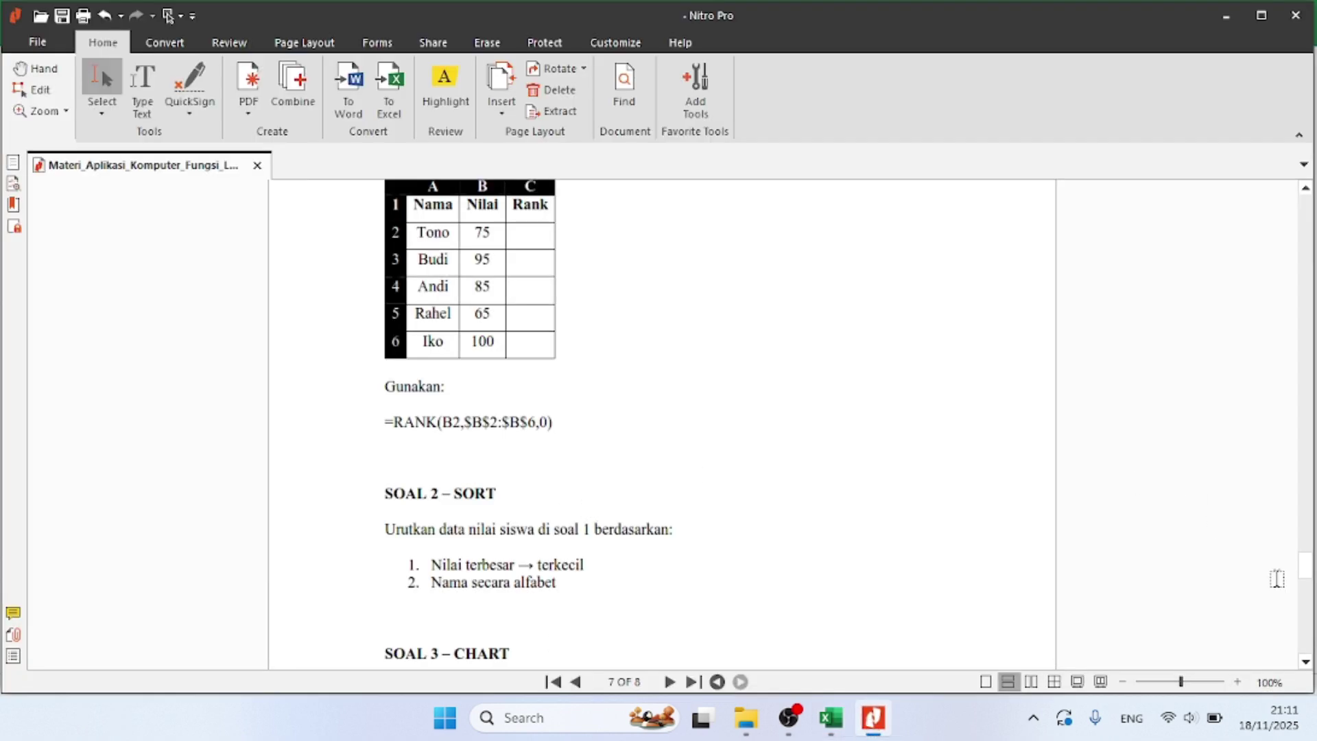
click(1306, 663)
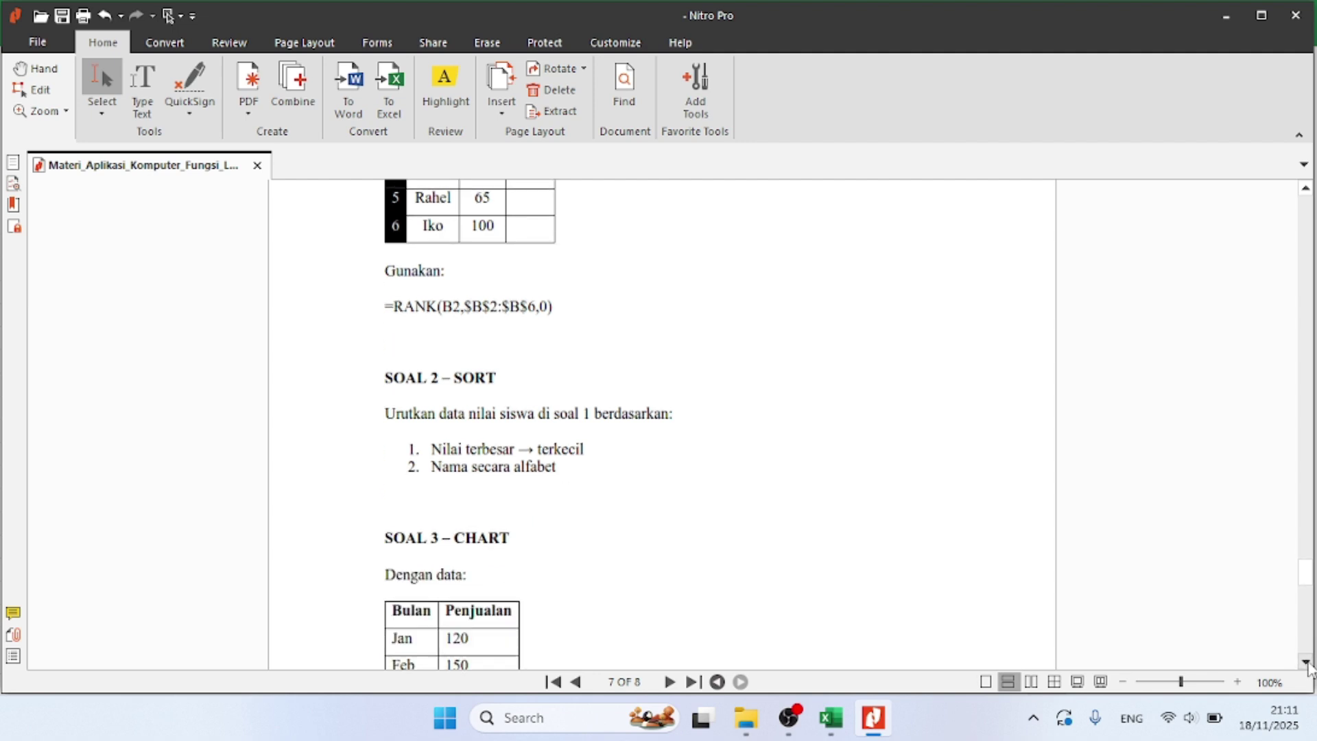
click(1306, 663)
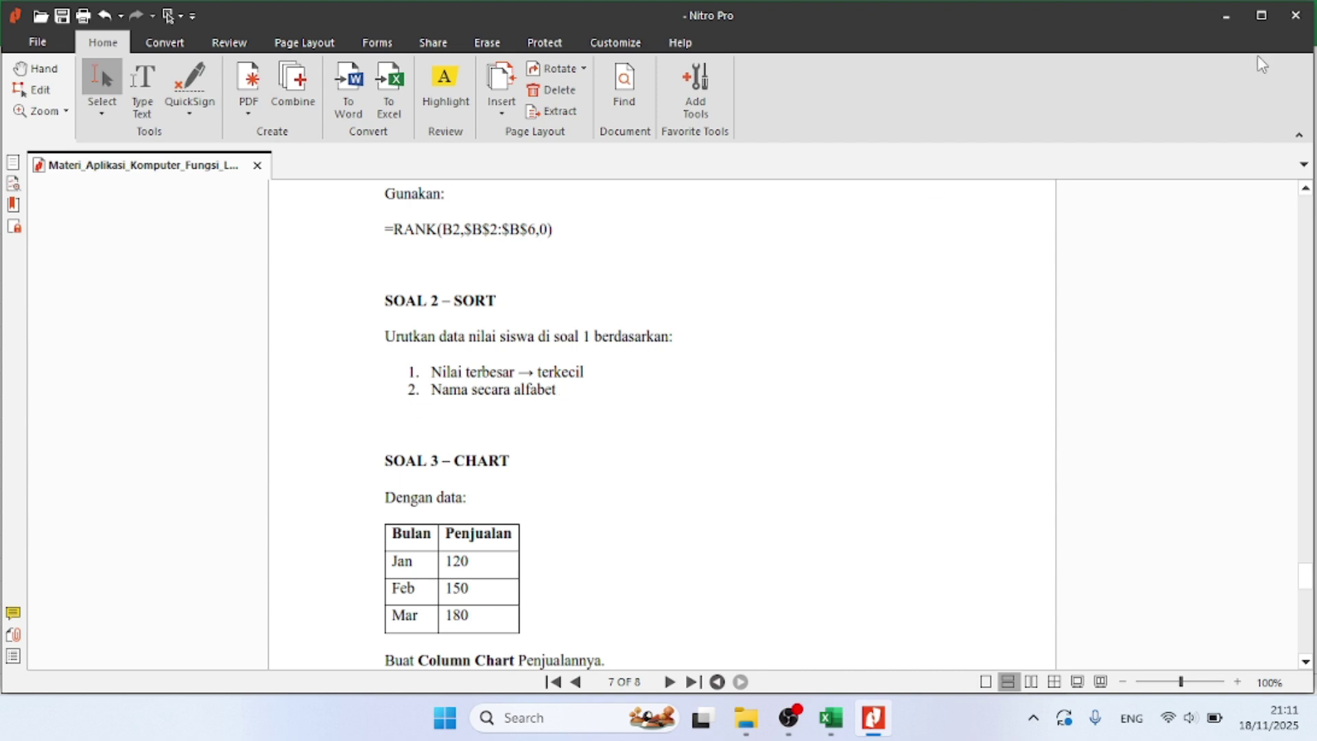
click(1224, 10)
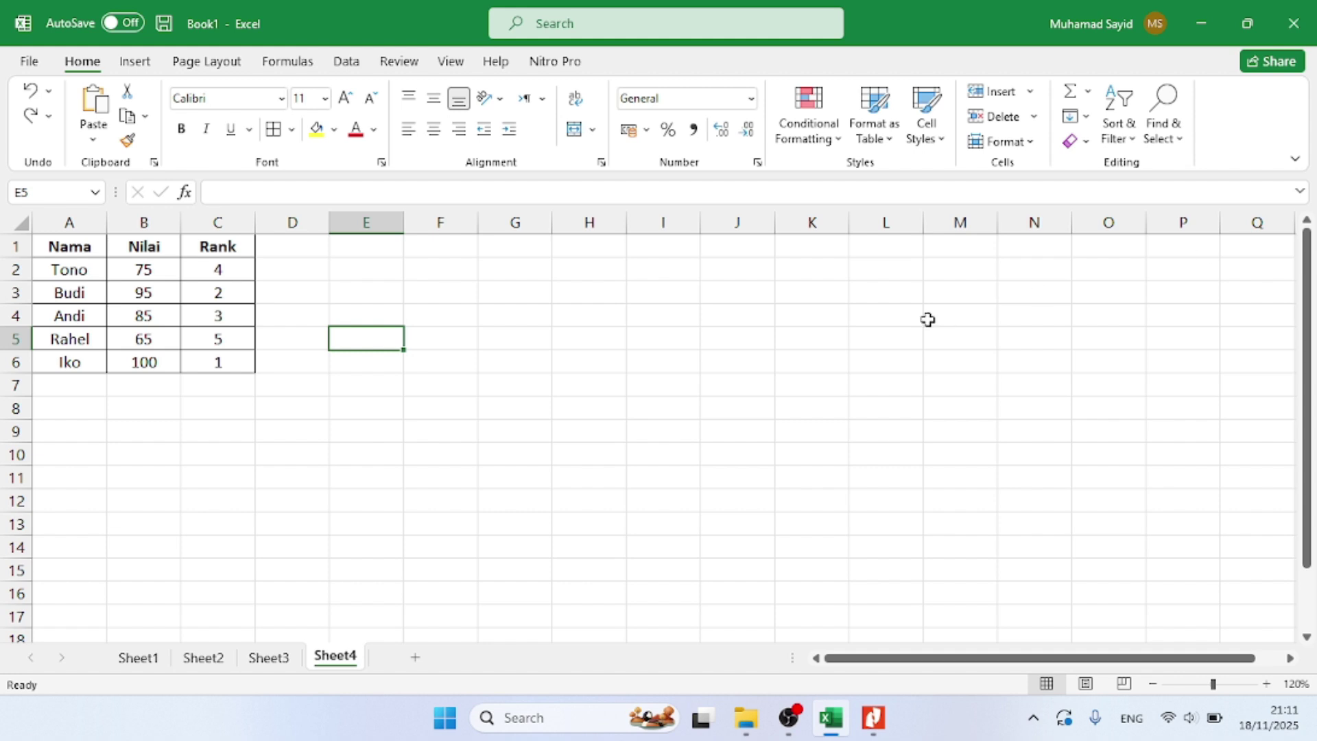
click(81, 246)
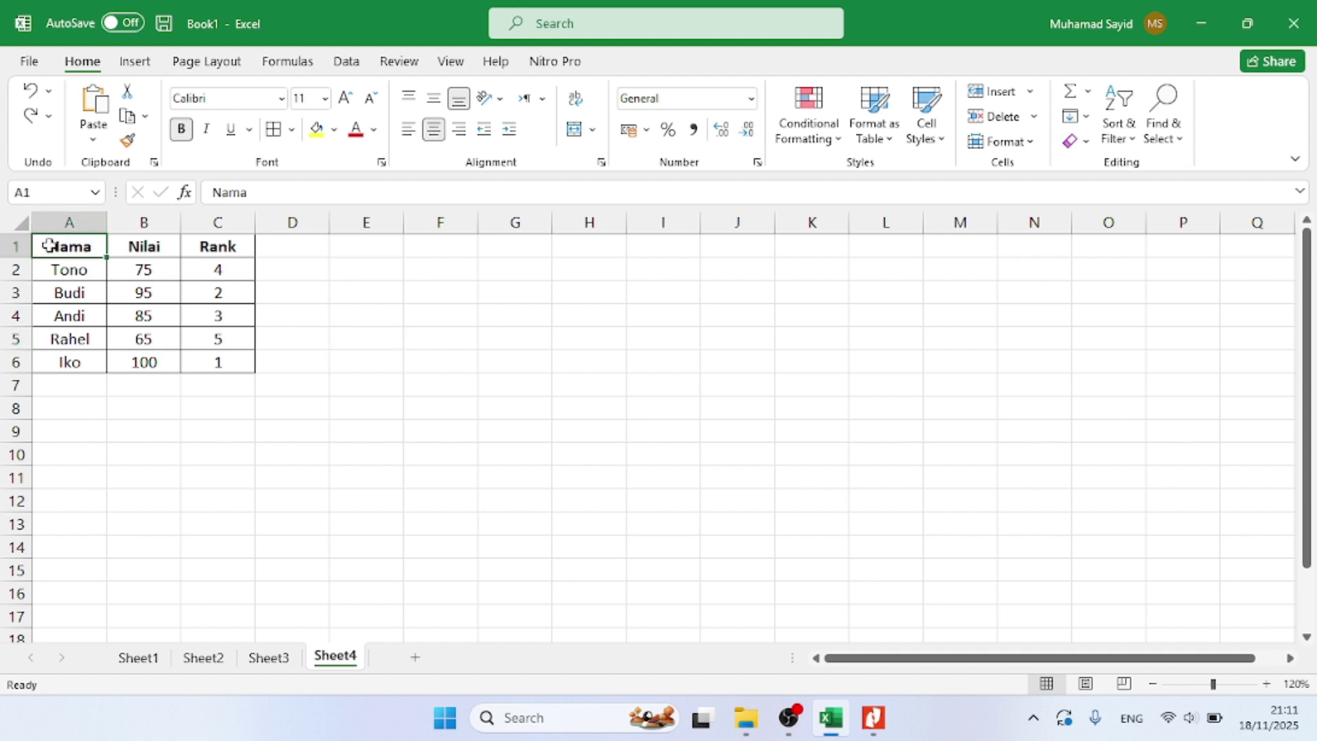
drag(27, 245, 222, 354)
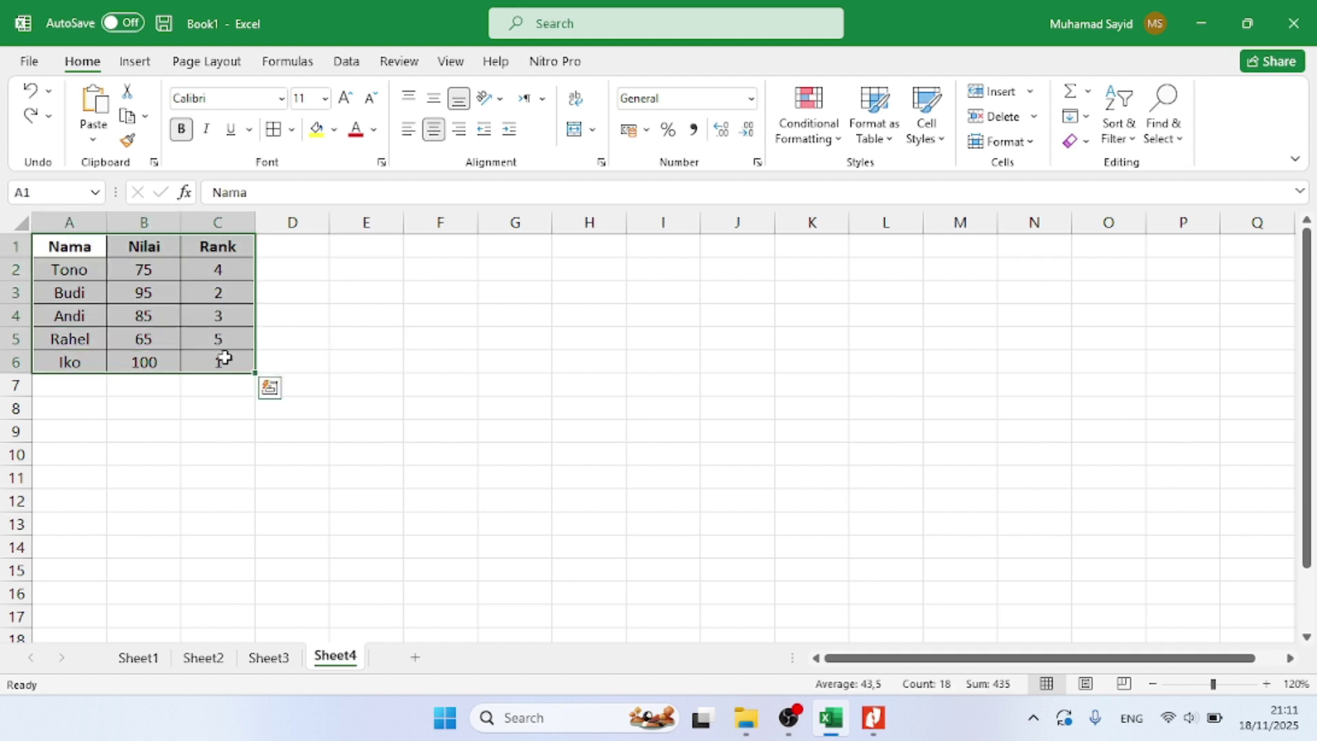
click(355, 63)
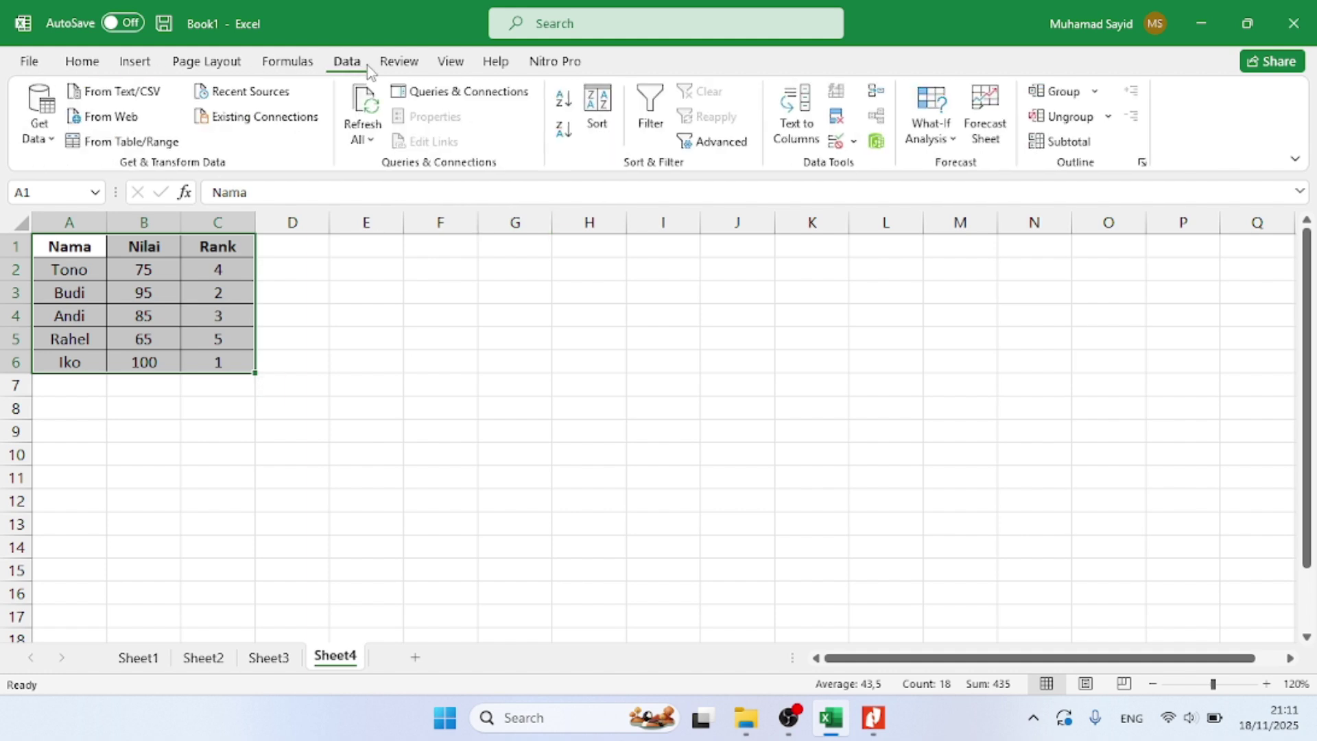
click(597, 113)
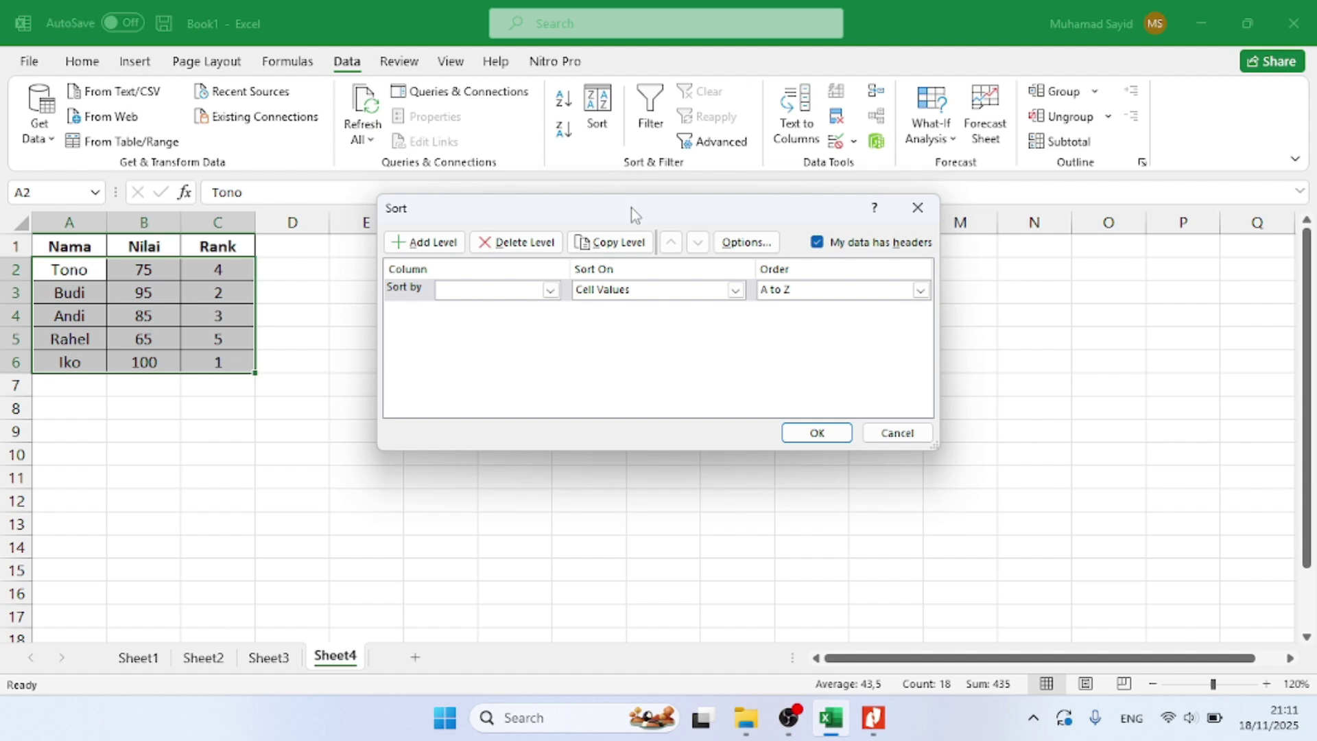
click(550, 291)
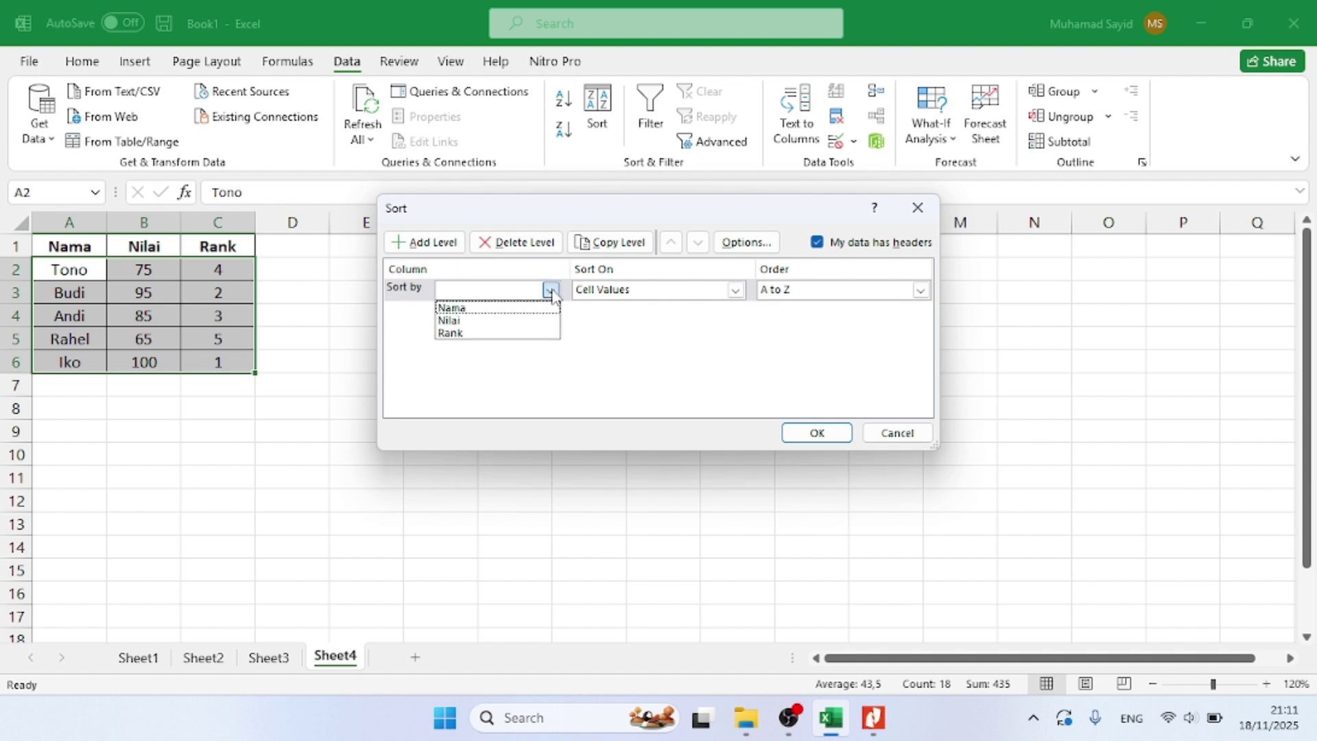
click(493, 320)
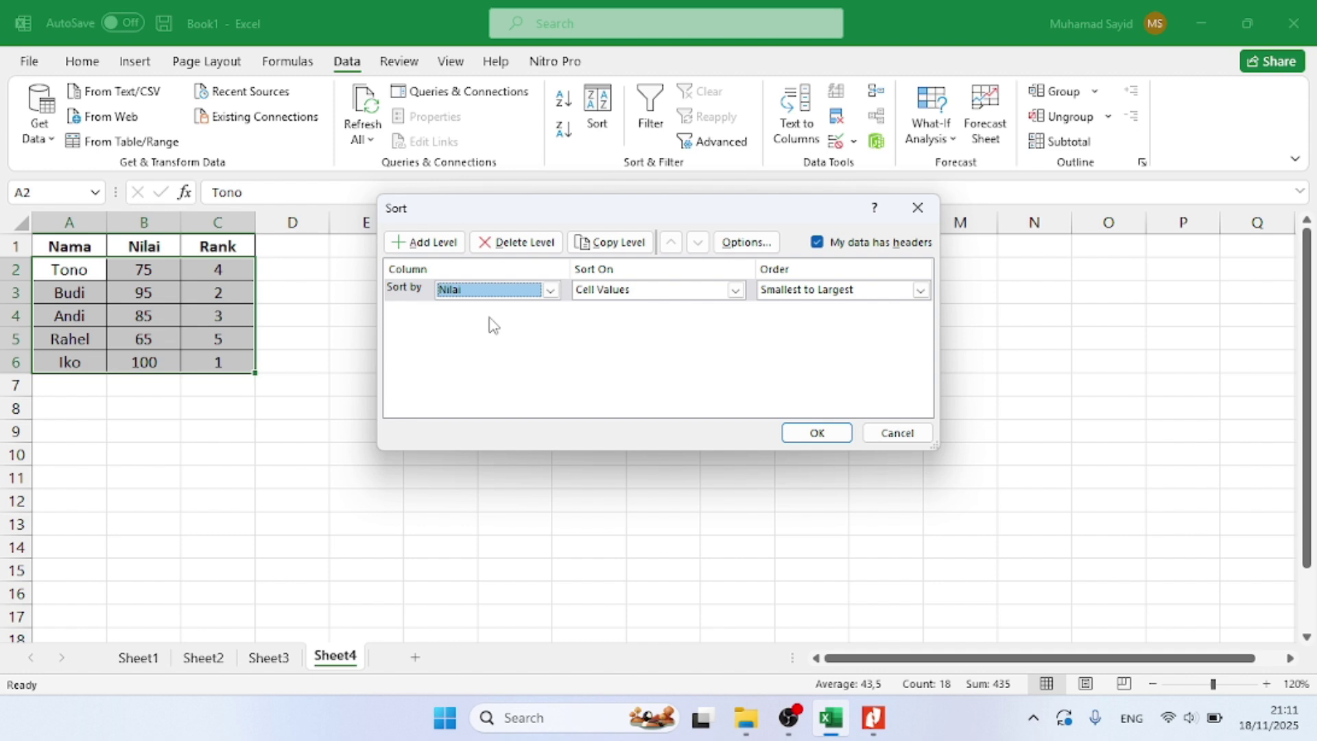
click(921, 290)
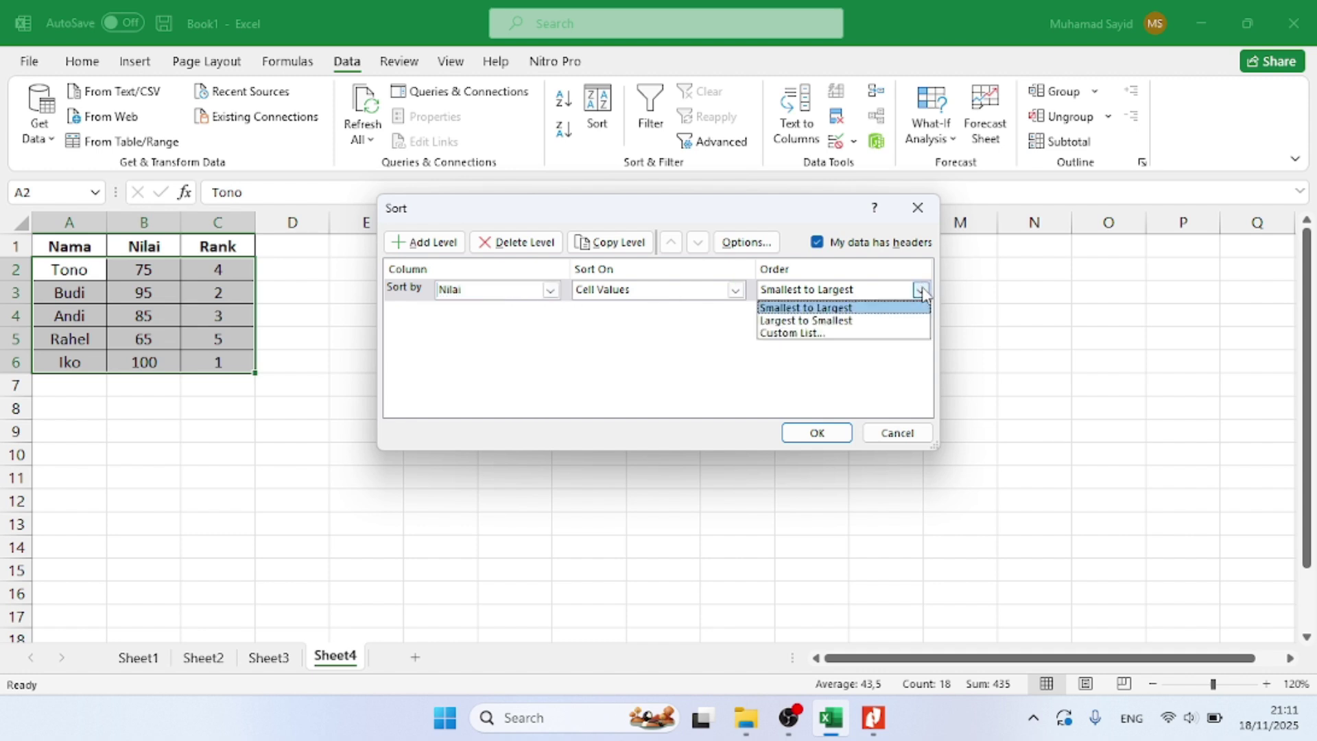
click(835, 324)
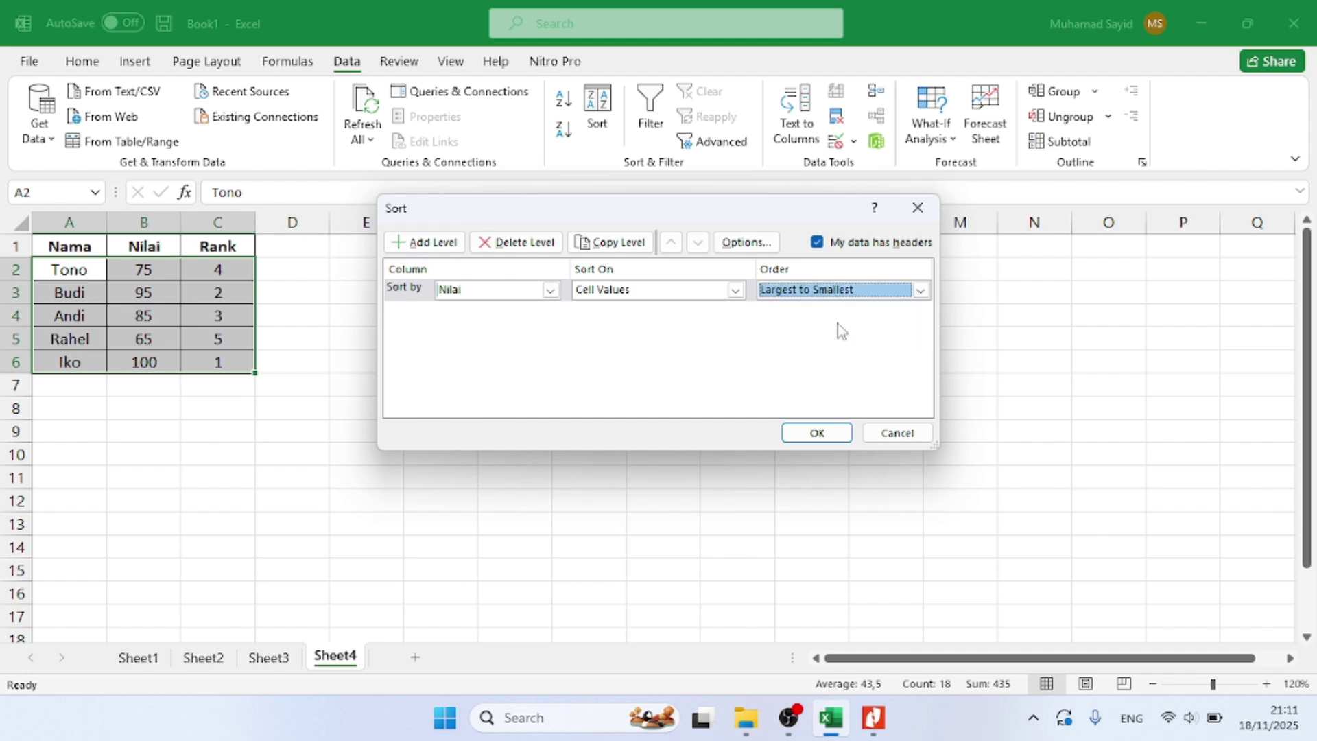
click(817, 432)
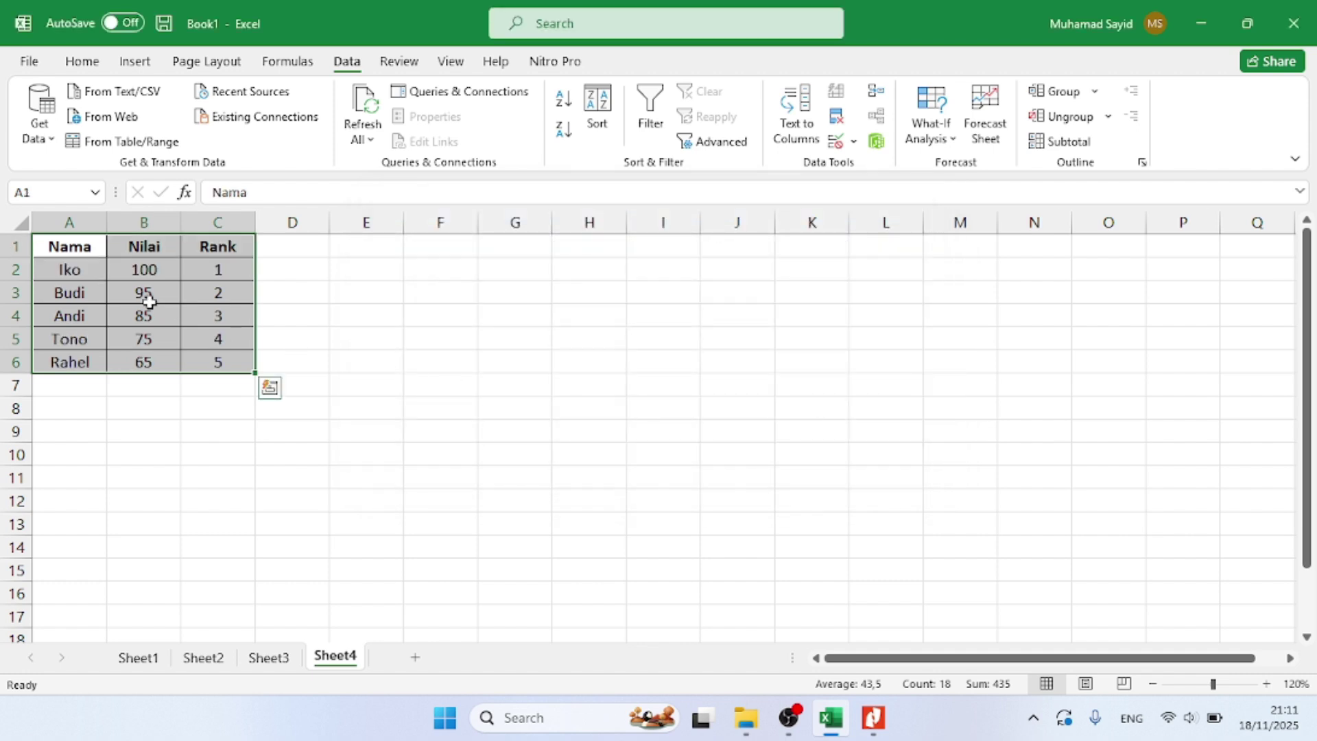
Sort the student table A1:C6 by Nama from A to Z
click(144, 270)
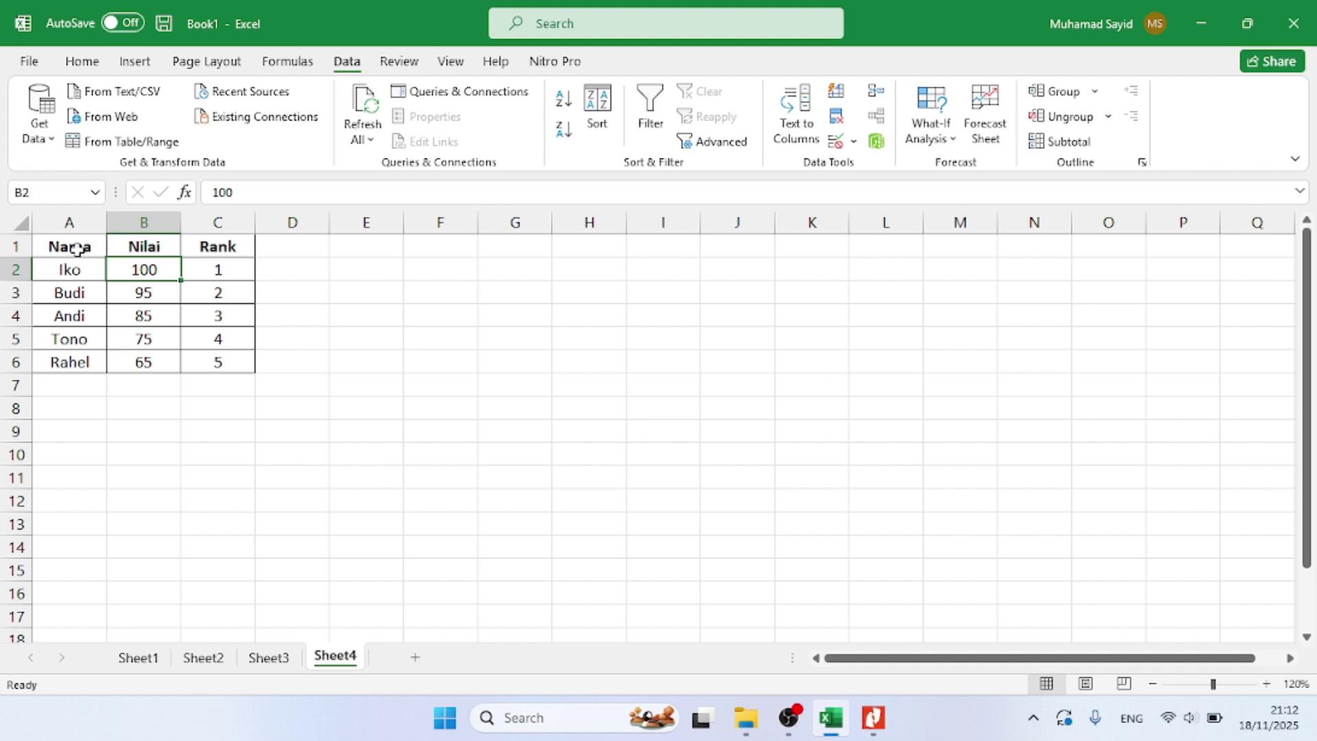
drag(70, 245, 223, 357)
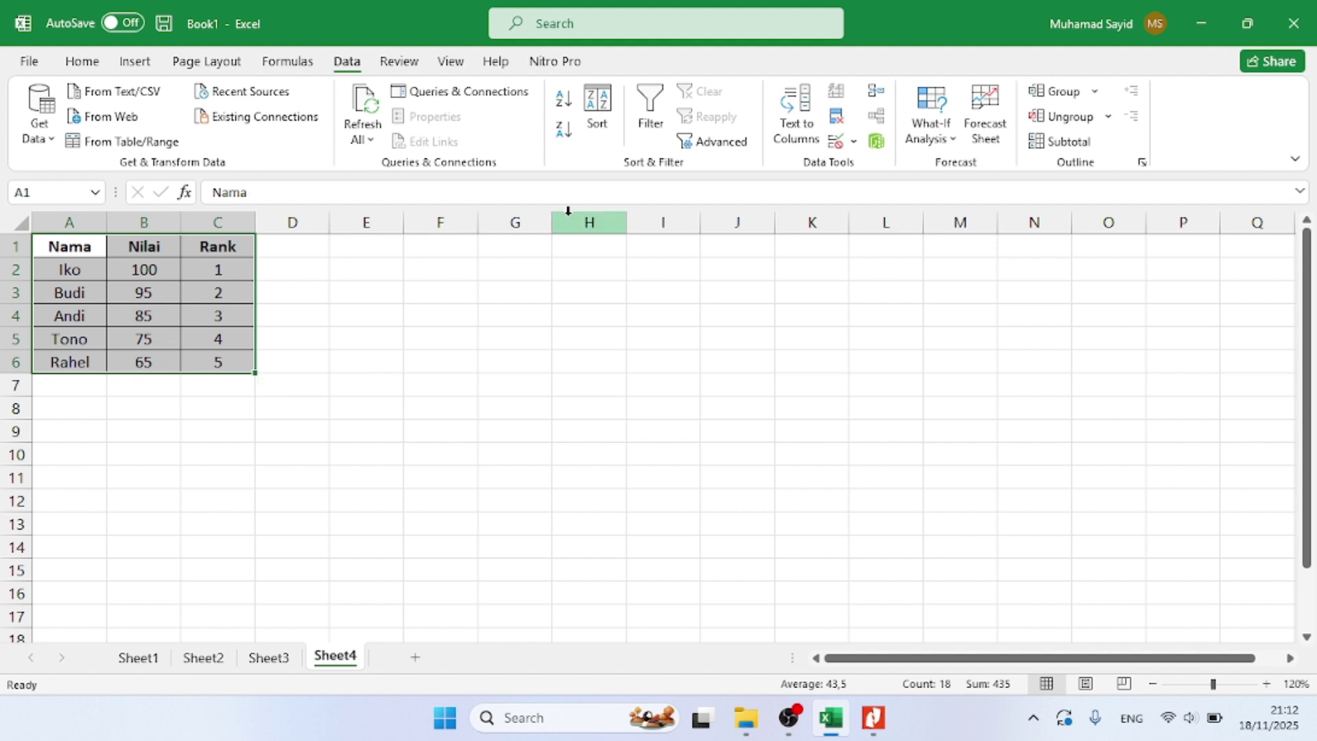
click(609, 119)
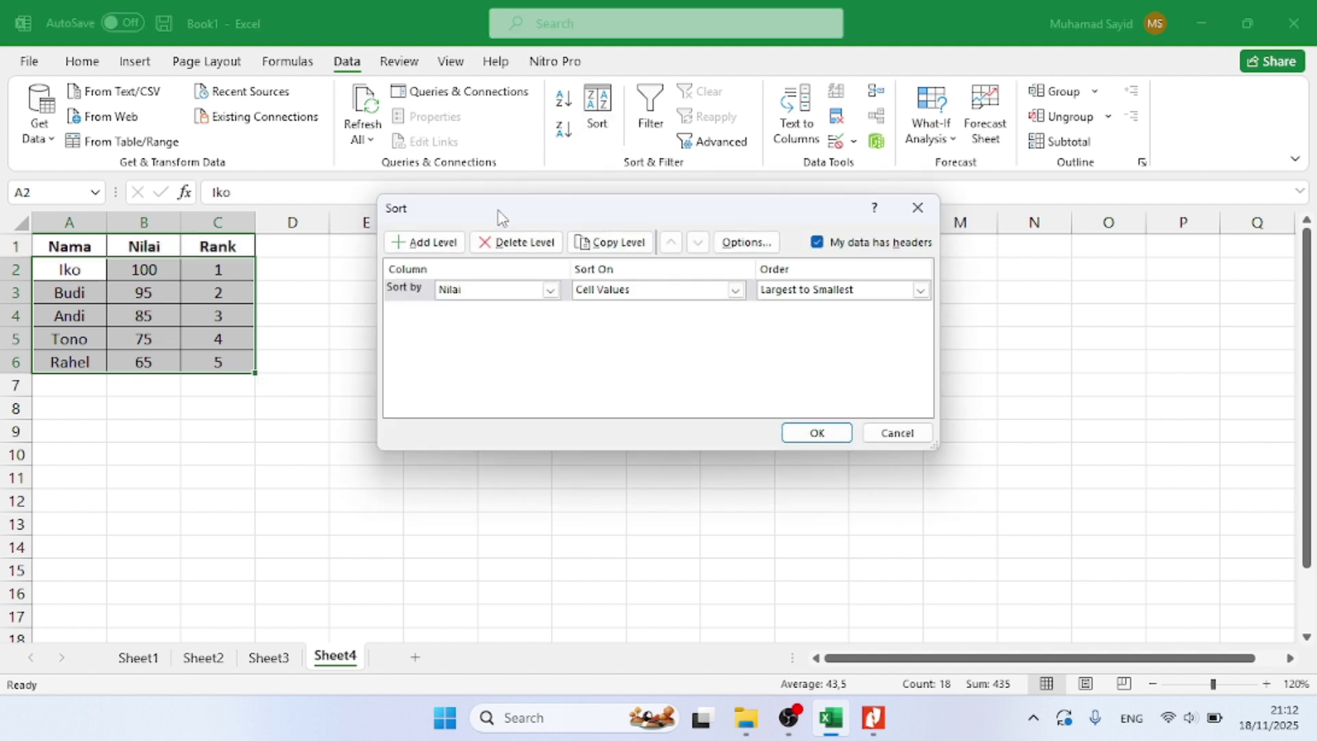
click(551, 290)
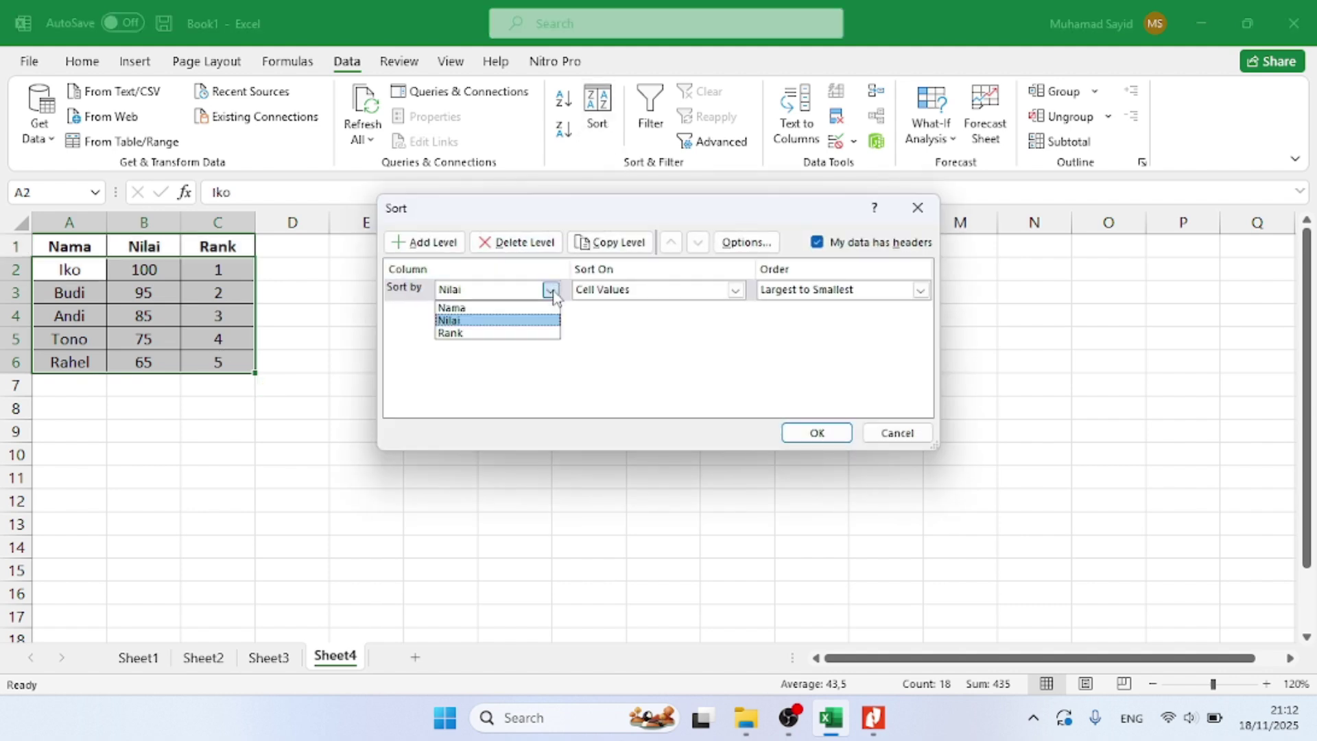
click(498, 309)
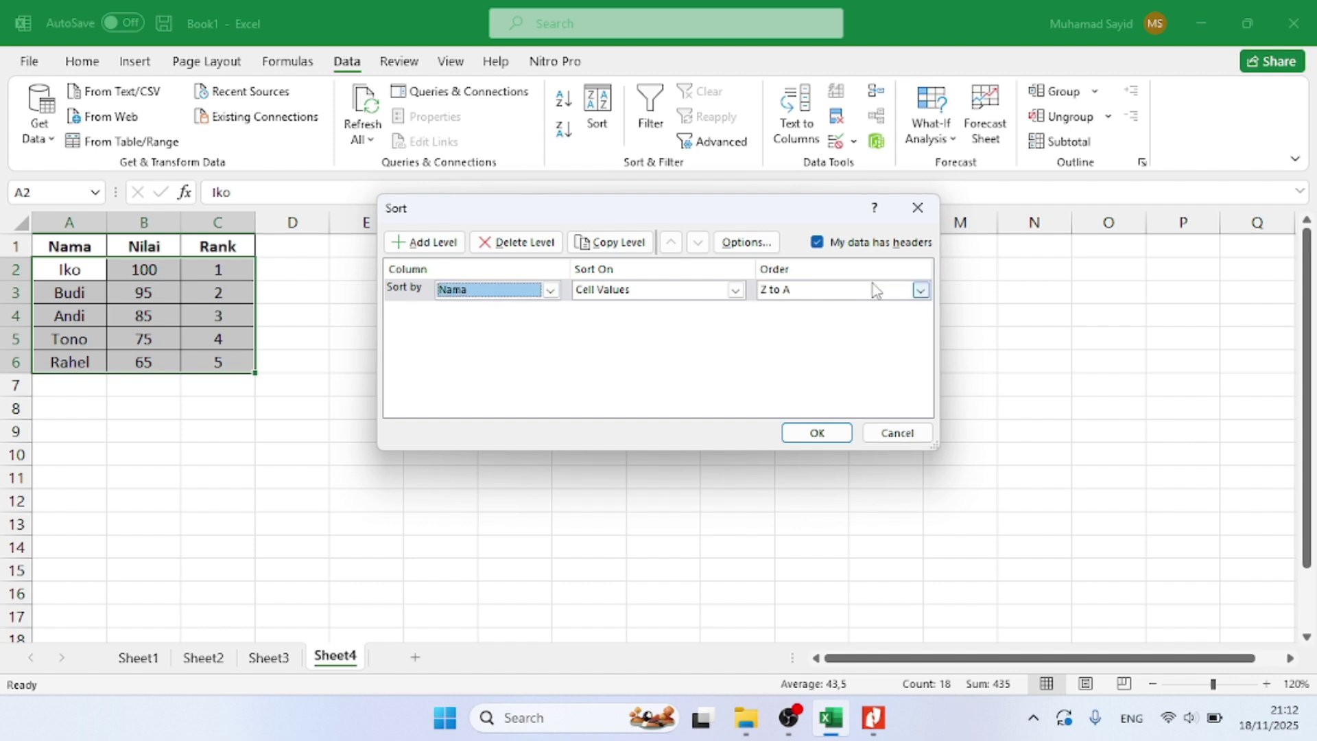
click(921, 291)
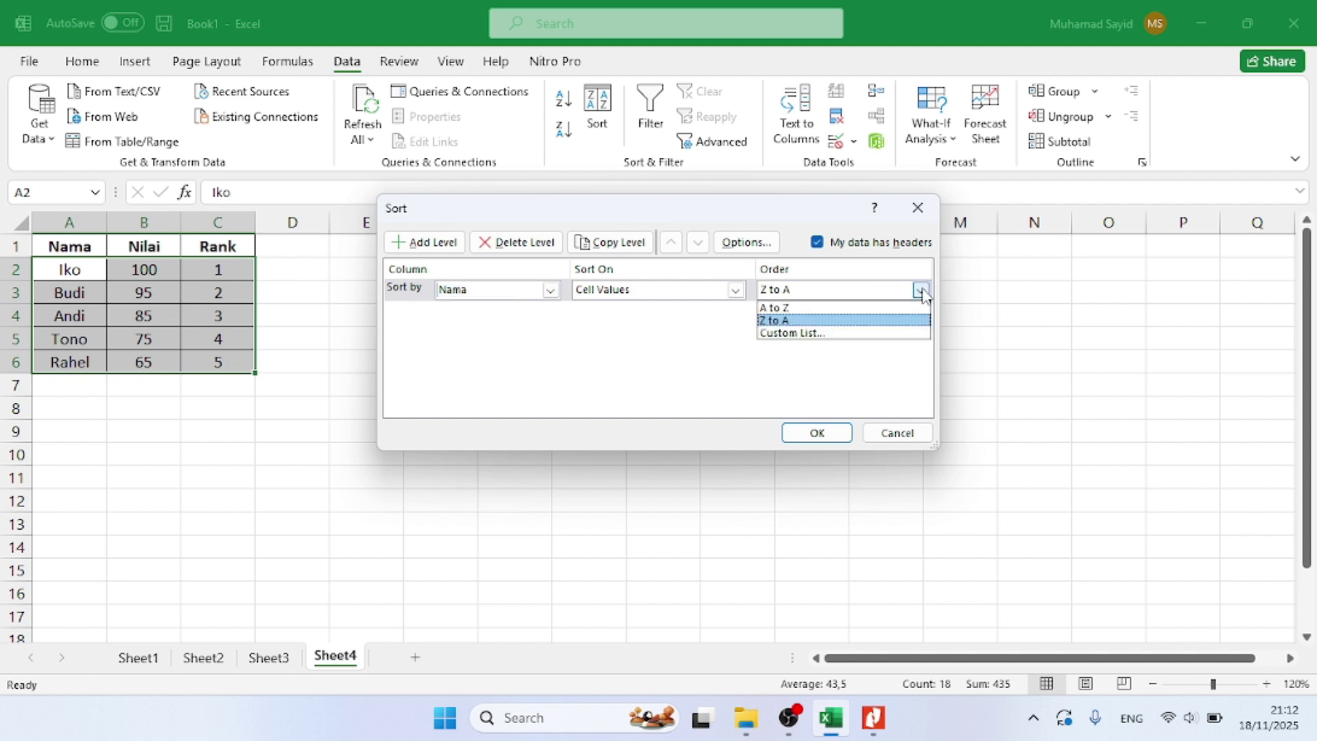
click(809, 306)
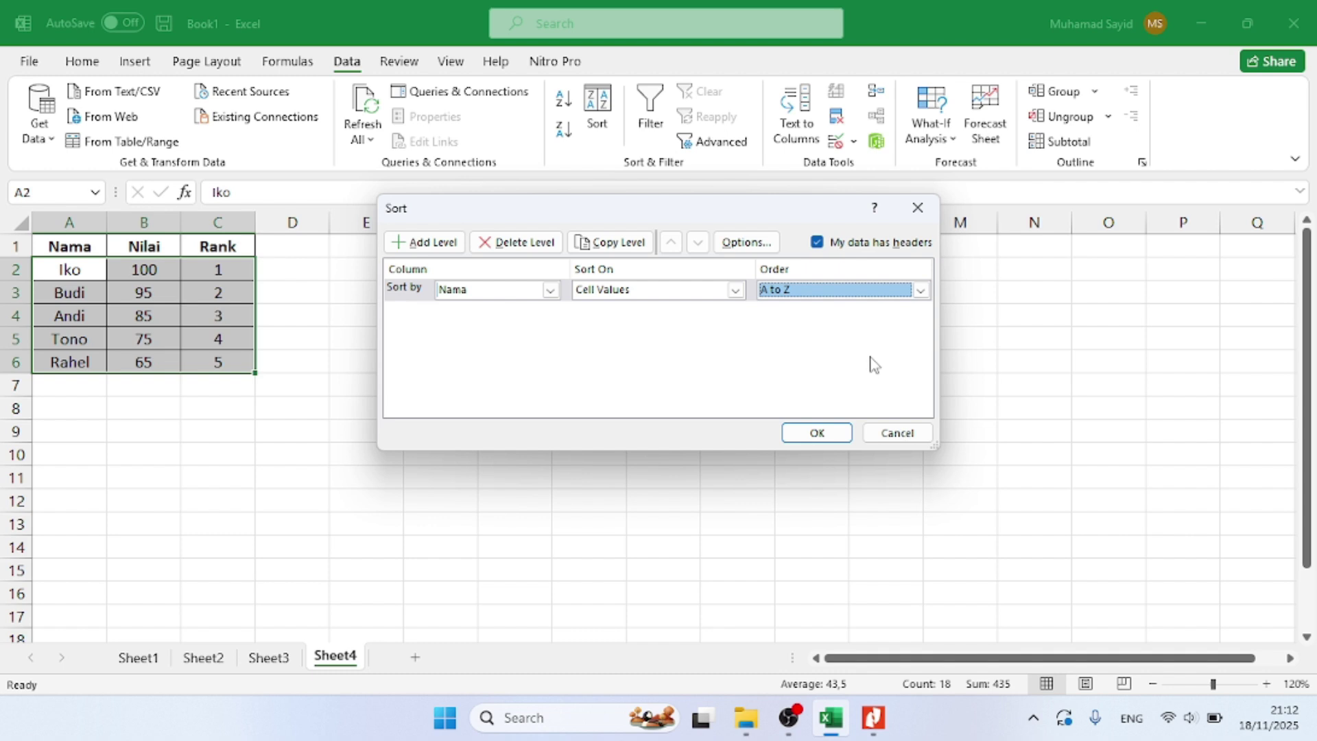
click(812, 435)
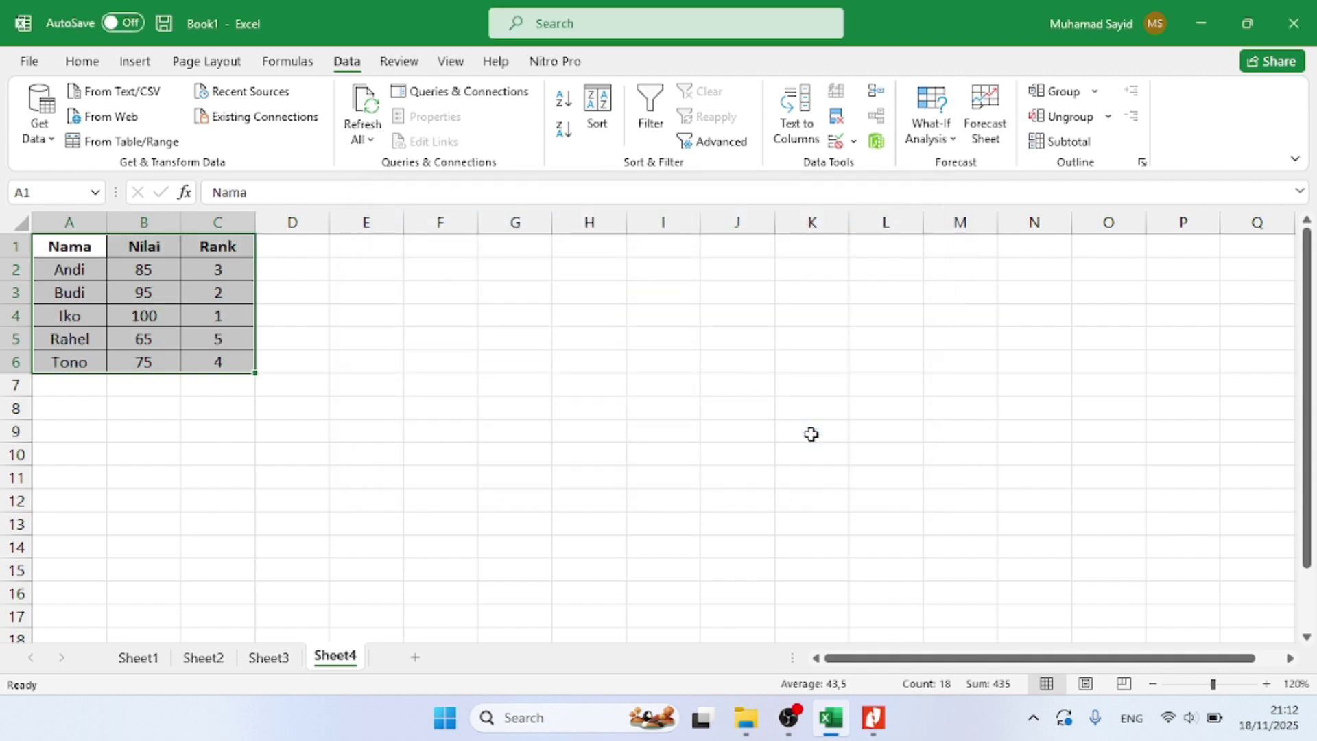
click(294, 408)
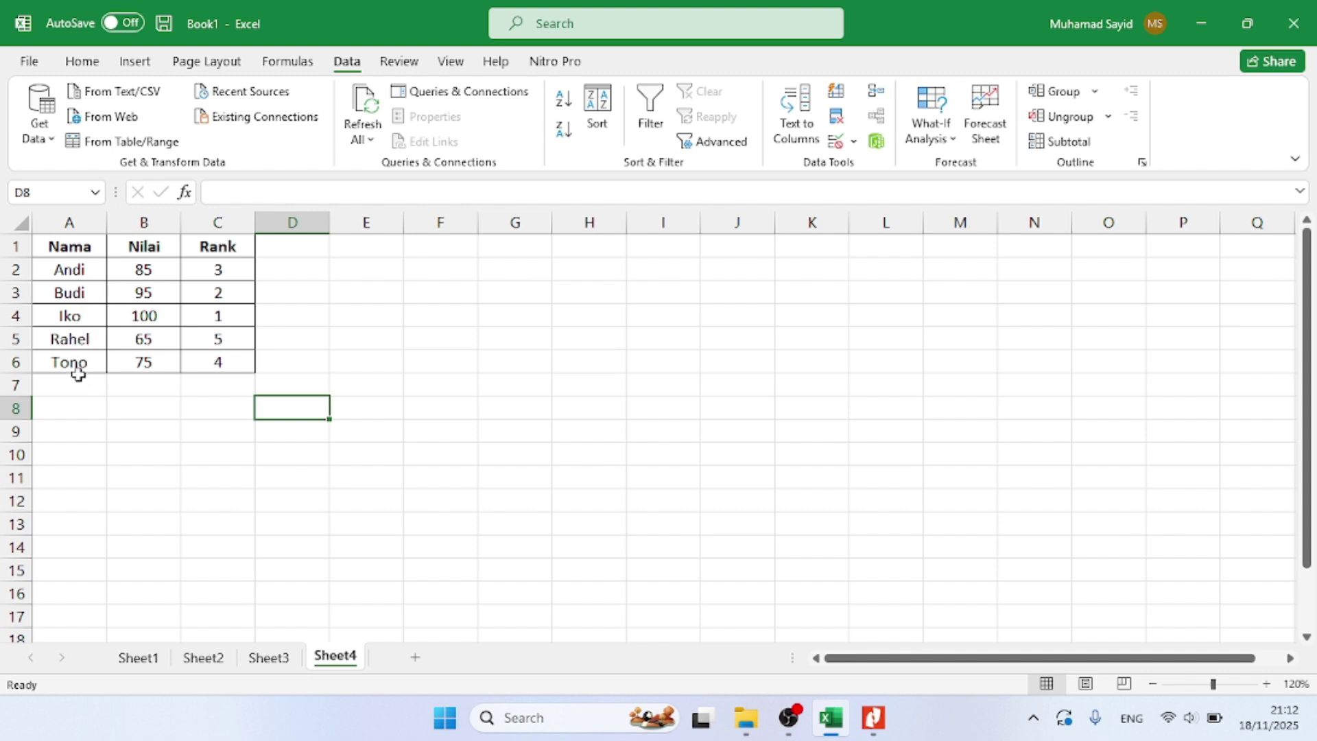
drag(62, 273, 73, 359)
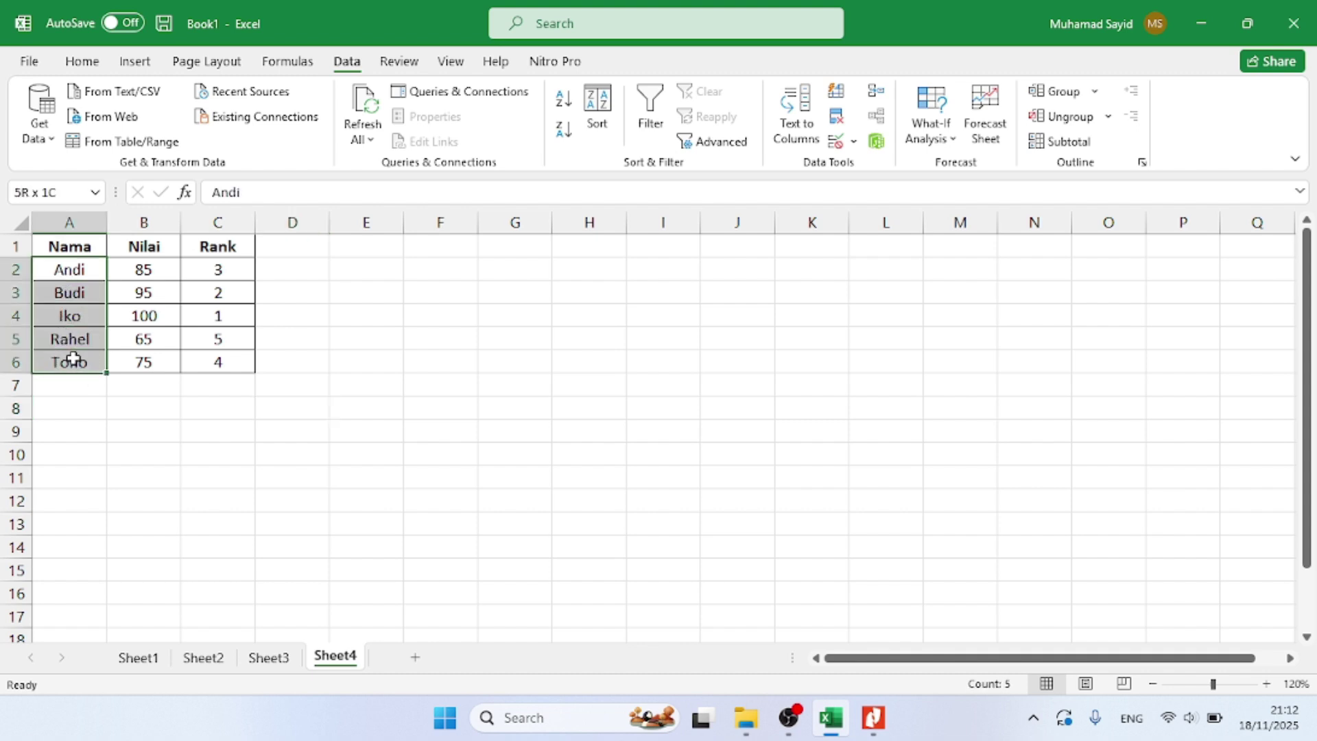
click(343, 277)
Check the SOAL 3 – CHART task in the Nitro Pro PDF and add a new worksheet for it in Excel
key(alt+Tab)
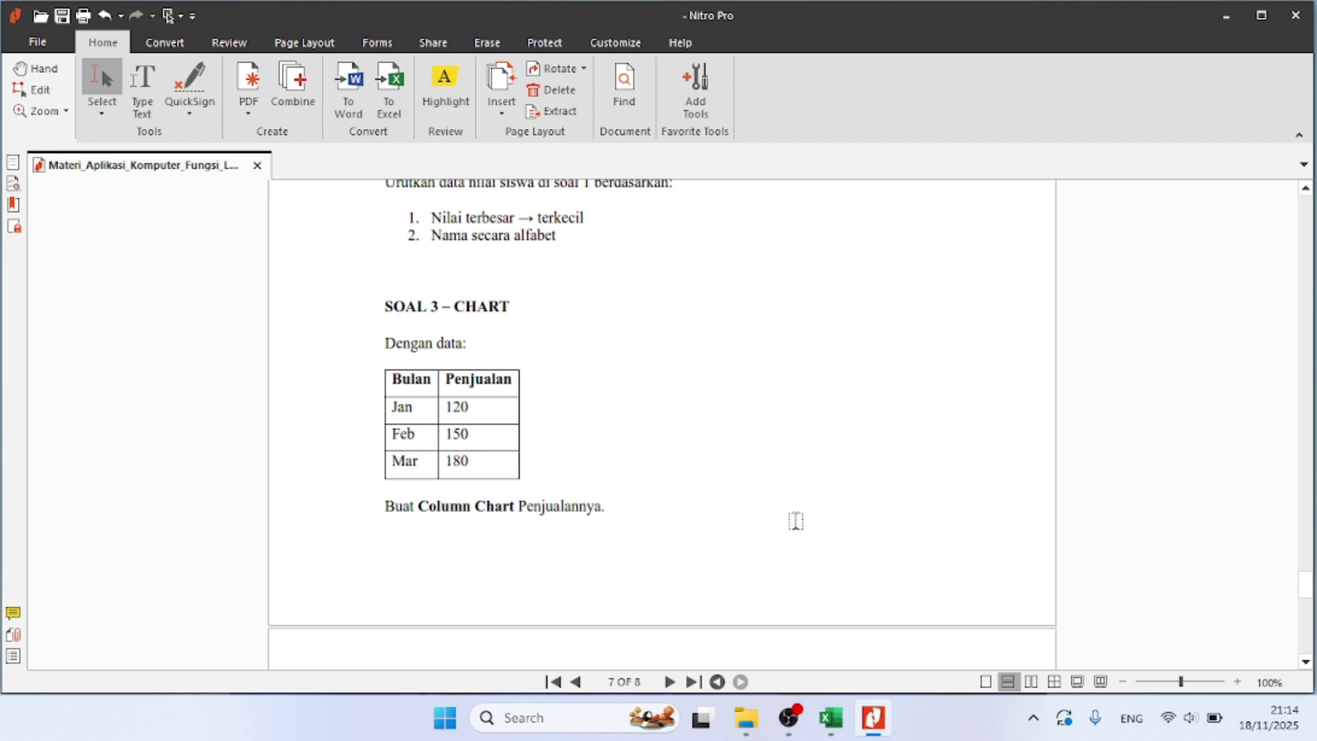
click(831, 717)
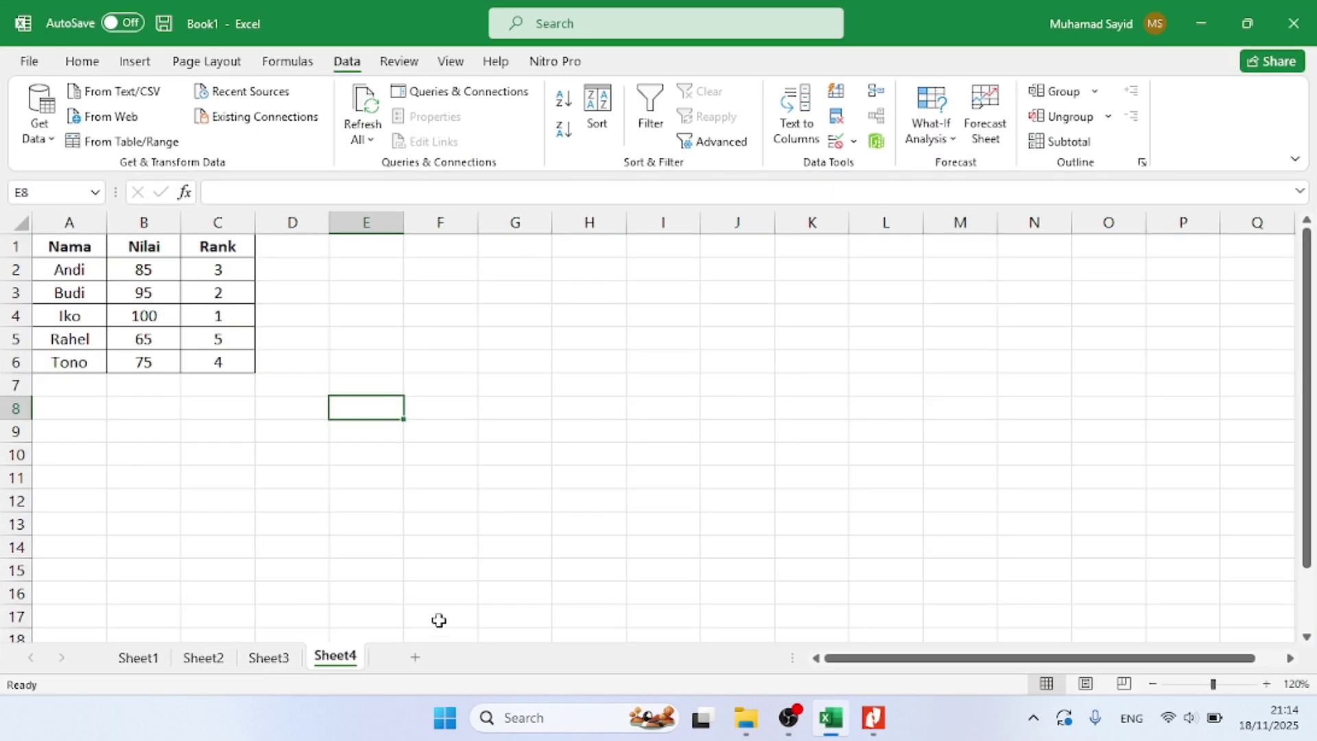
click(415, 657)
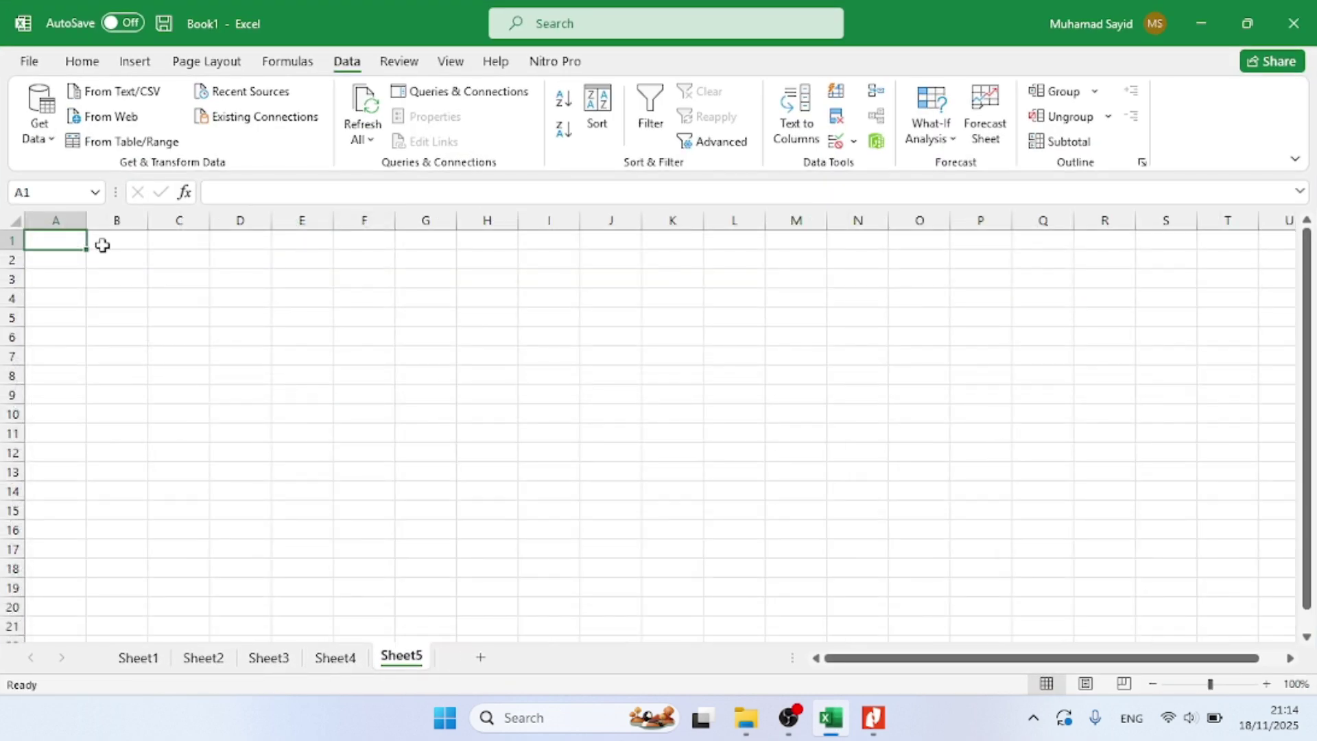
click(1266, 683)
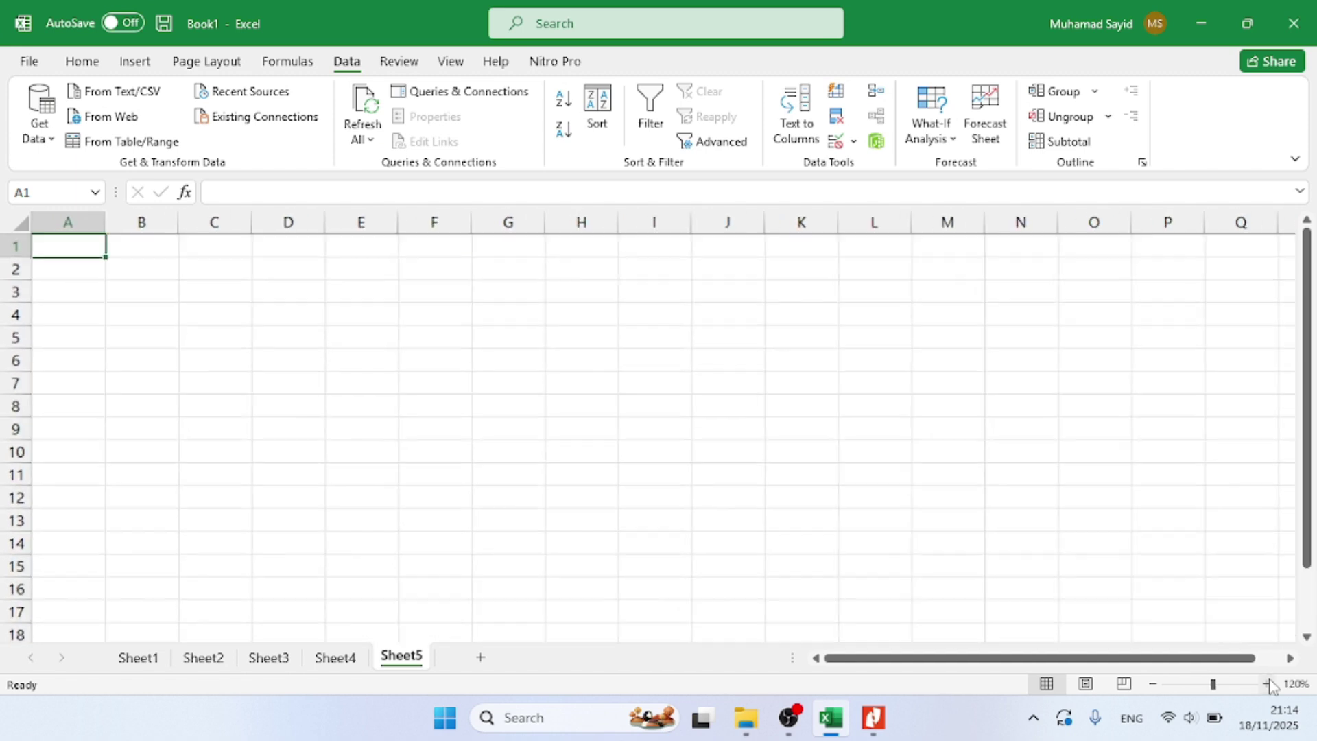
click(1267, 684)
key(alt+Tab)
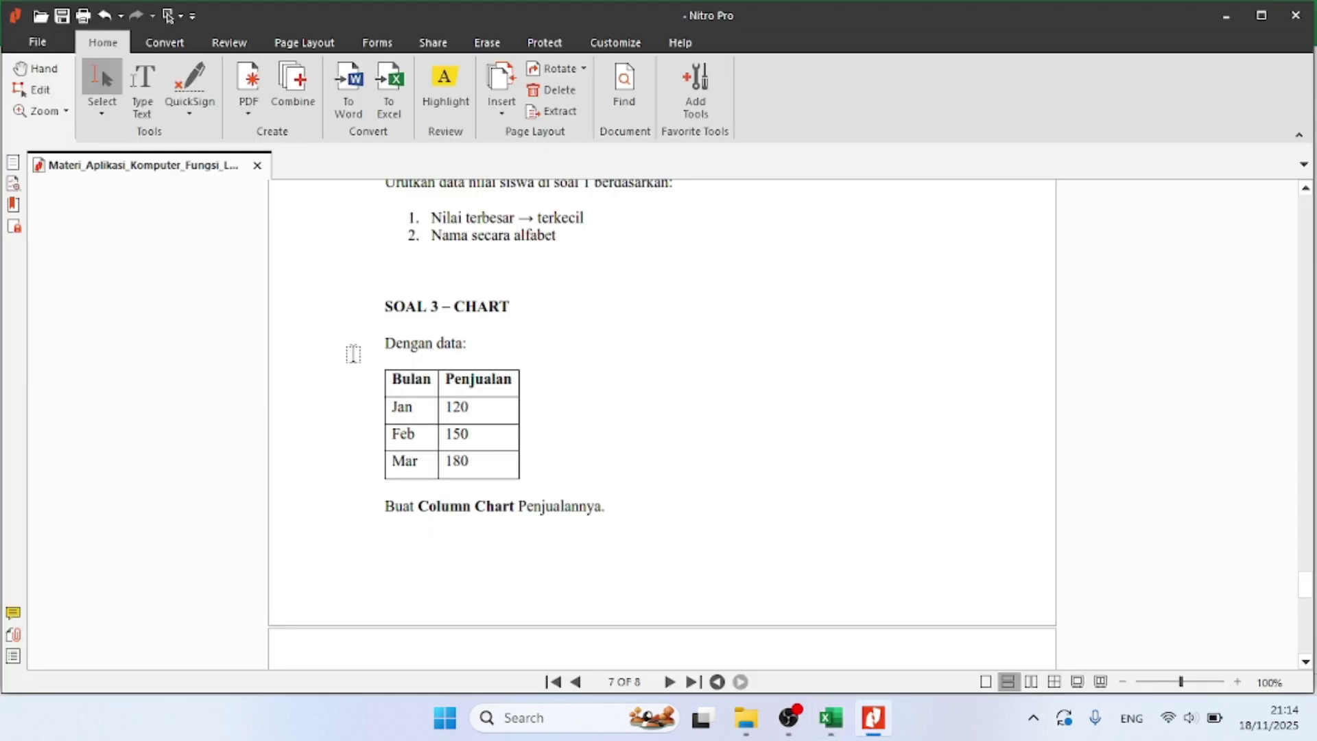
key(alt+Tab)
text(Bula)
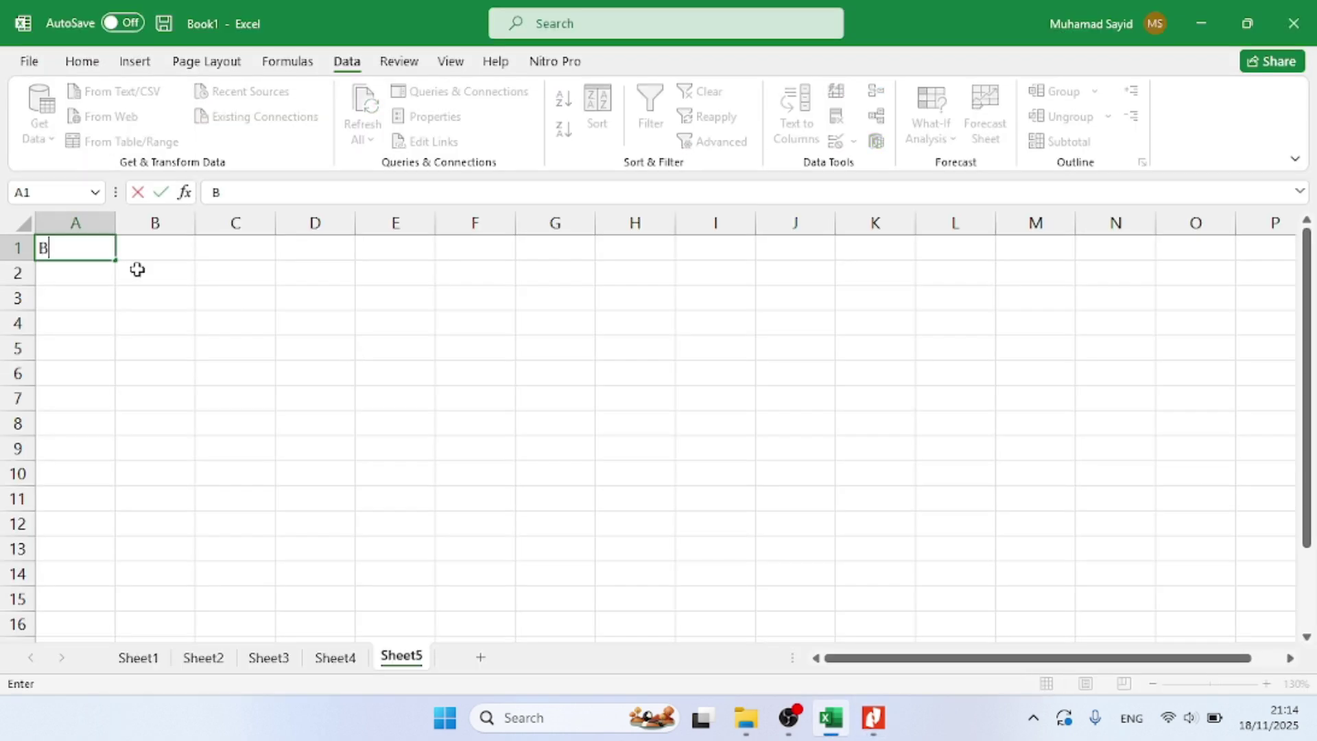
key(BackSpace)
key(BackSpace)
key(BackSpace)
key(BackSpace)
Consult the SOAL 3 table in Nitro Pro and, in Excel, enter the headings Bulan and Penjualan in A1:B1
key(alt+Tab)
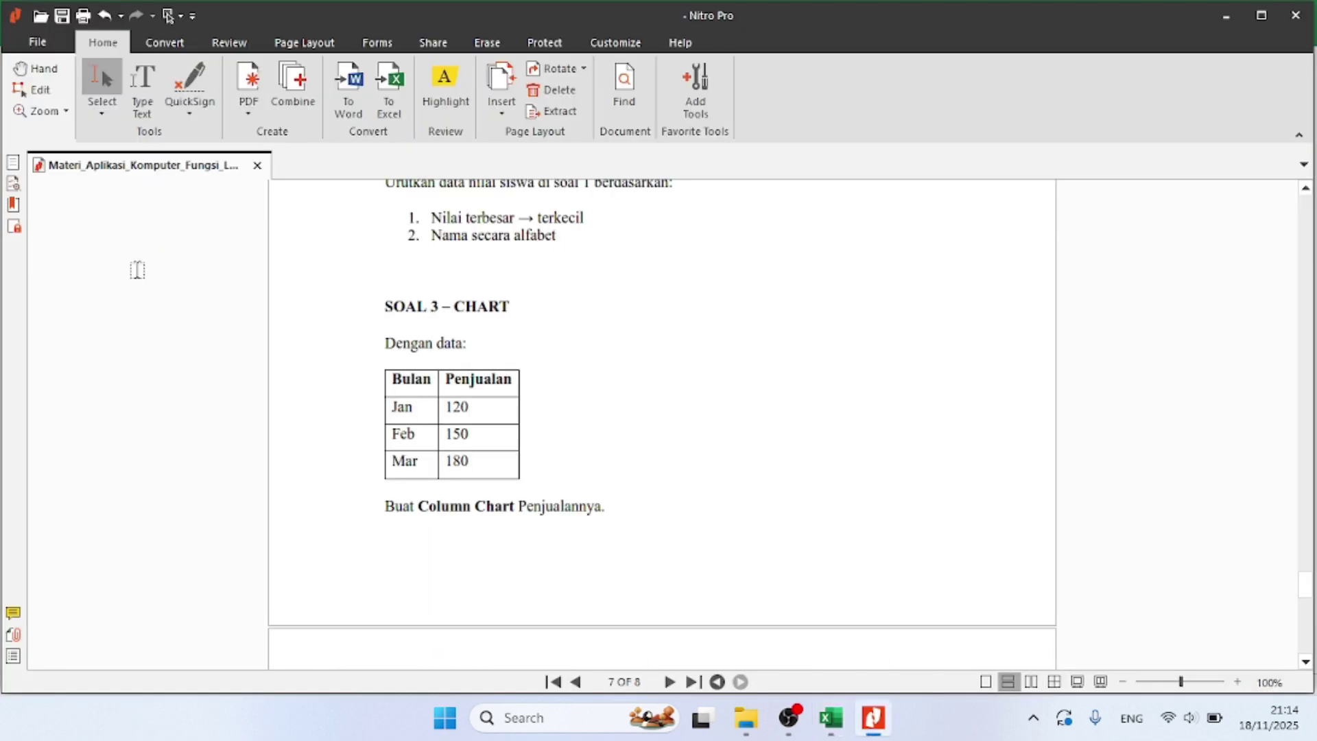
key(alt+Tab)
text(Bulan)
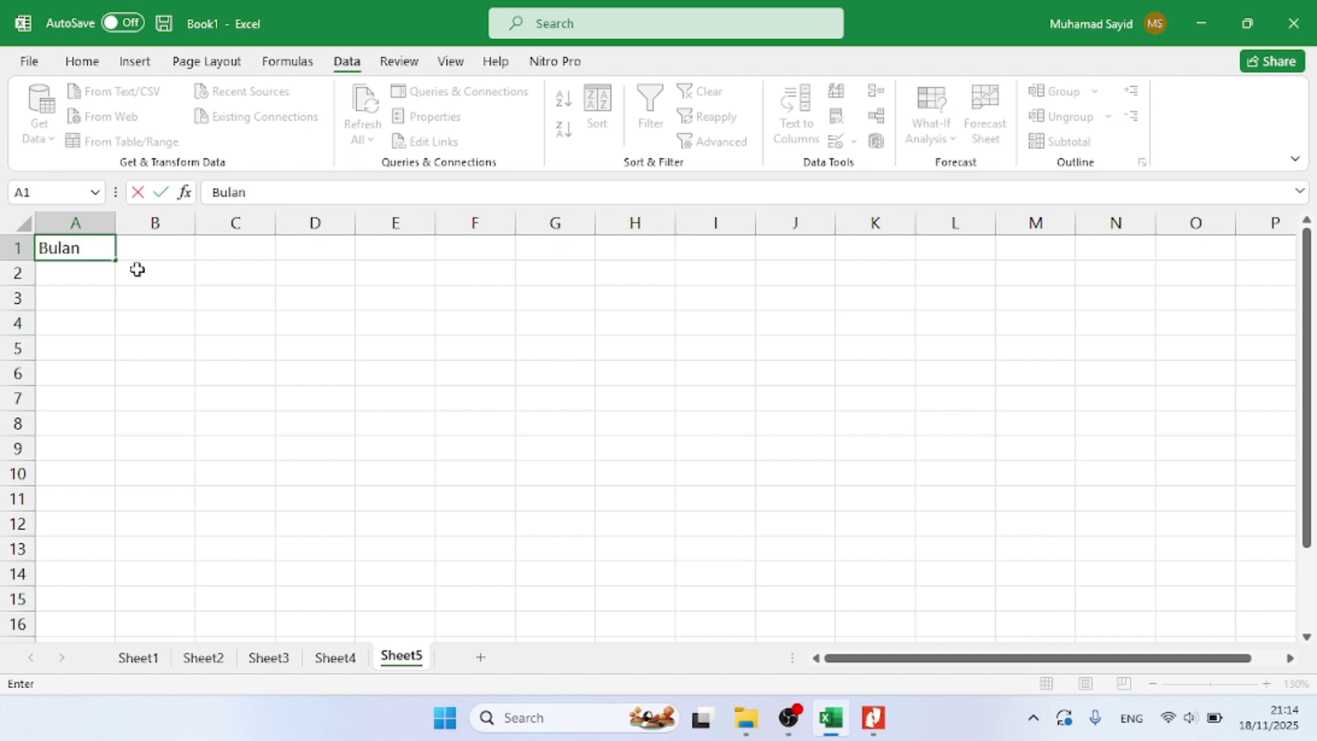
key(Tab)
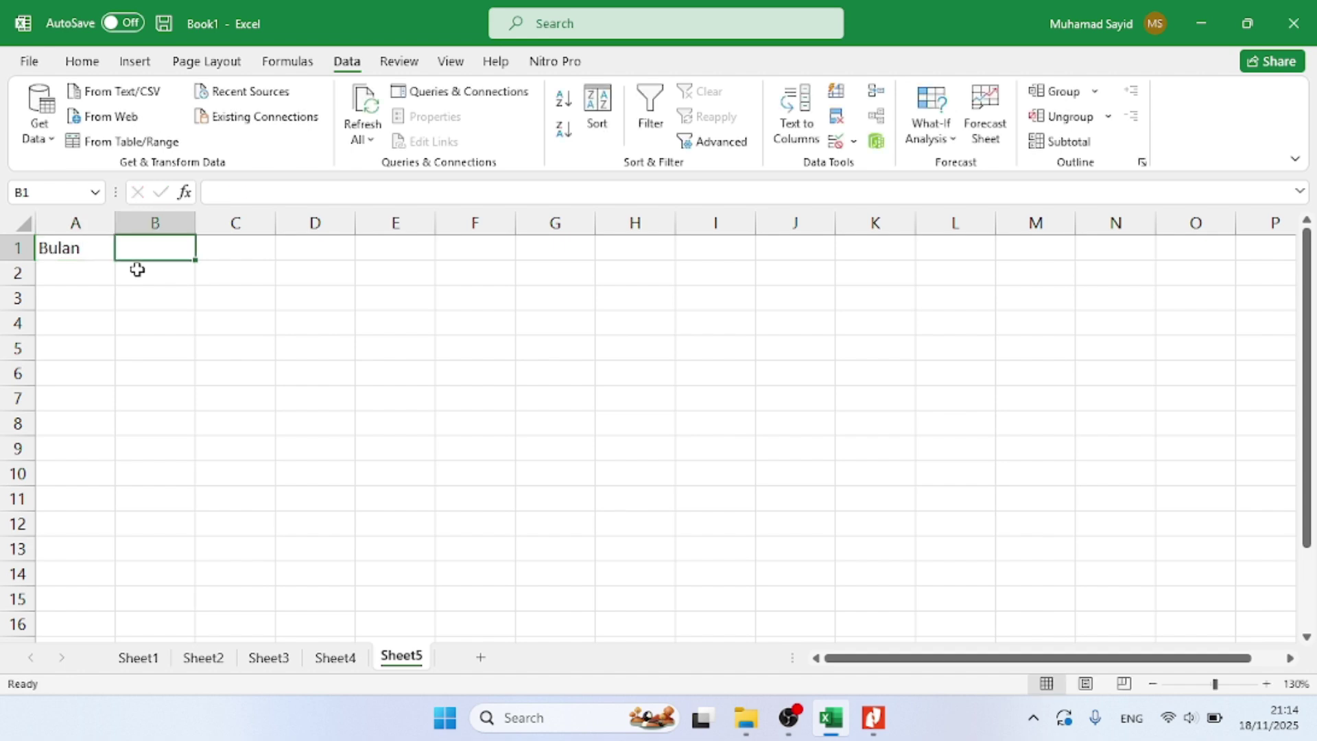
text(Penjuala)
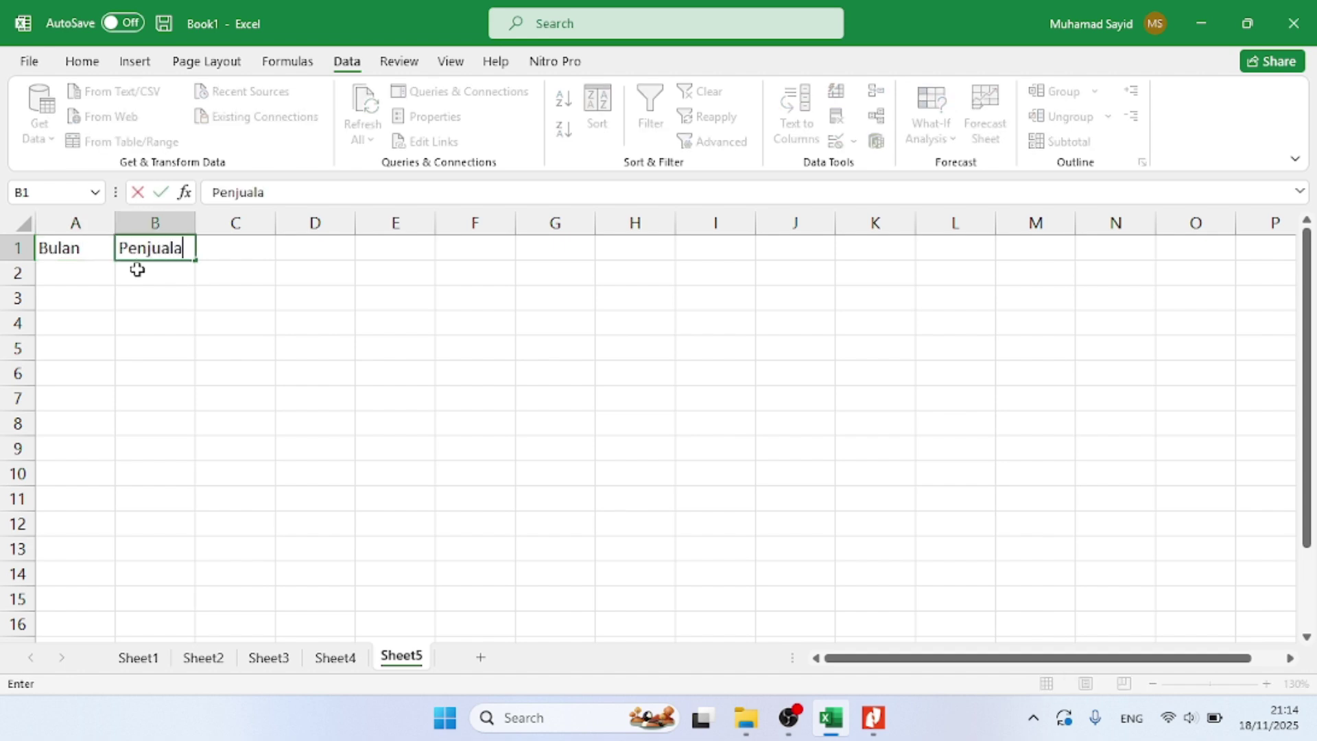
text(n)
key(Down)
key(Left)
List the months Jan, Feb and Mar in A2:A4 of the Excel sheet, following the PDF table in Nitro Pro
key(alt+Tab)
key(alt+Tab)
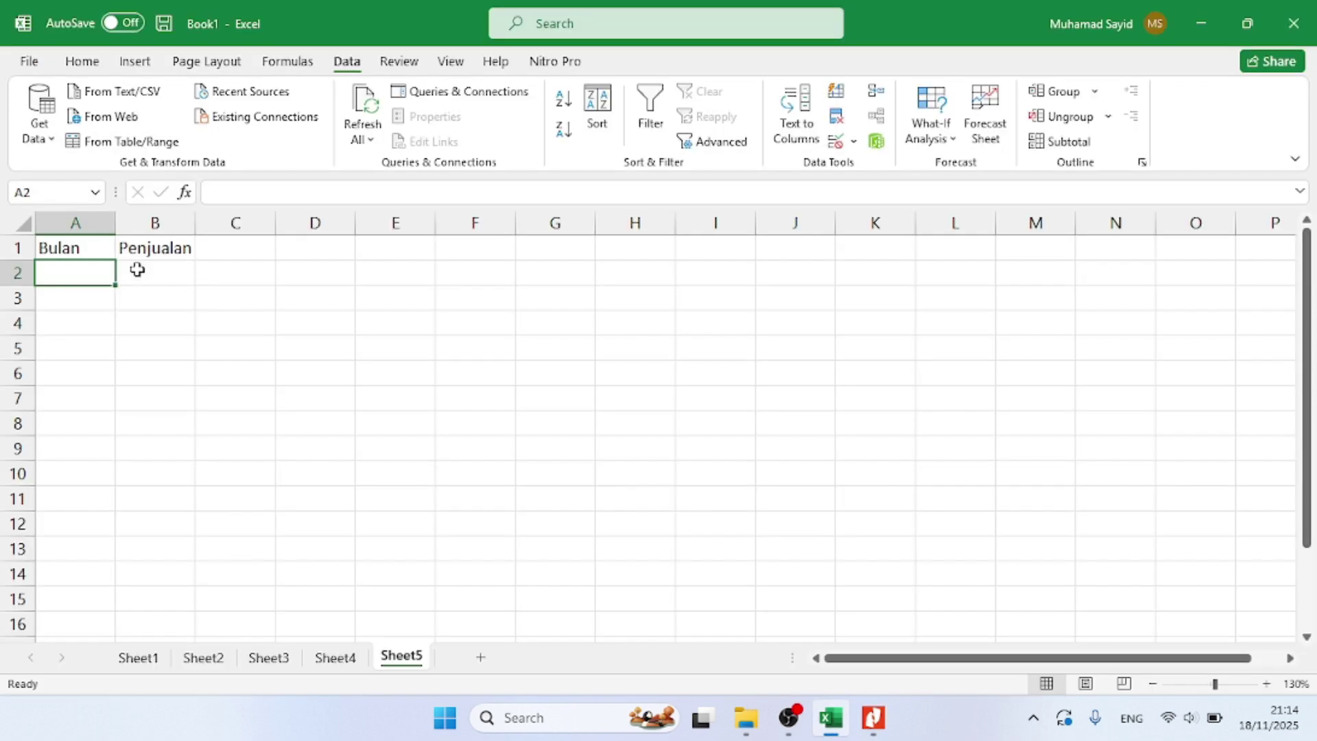
text(Jan)
key(Return)
text(FD)
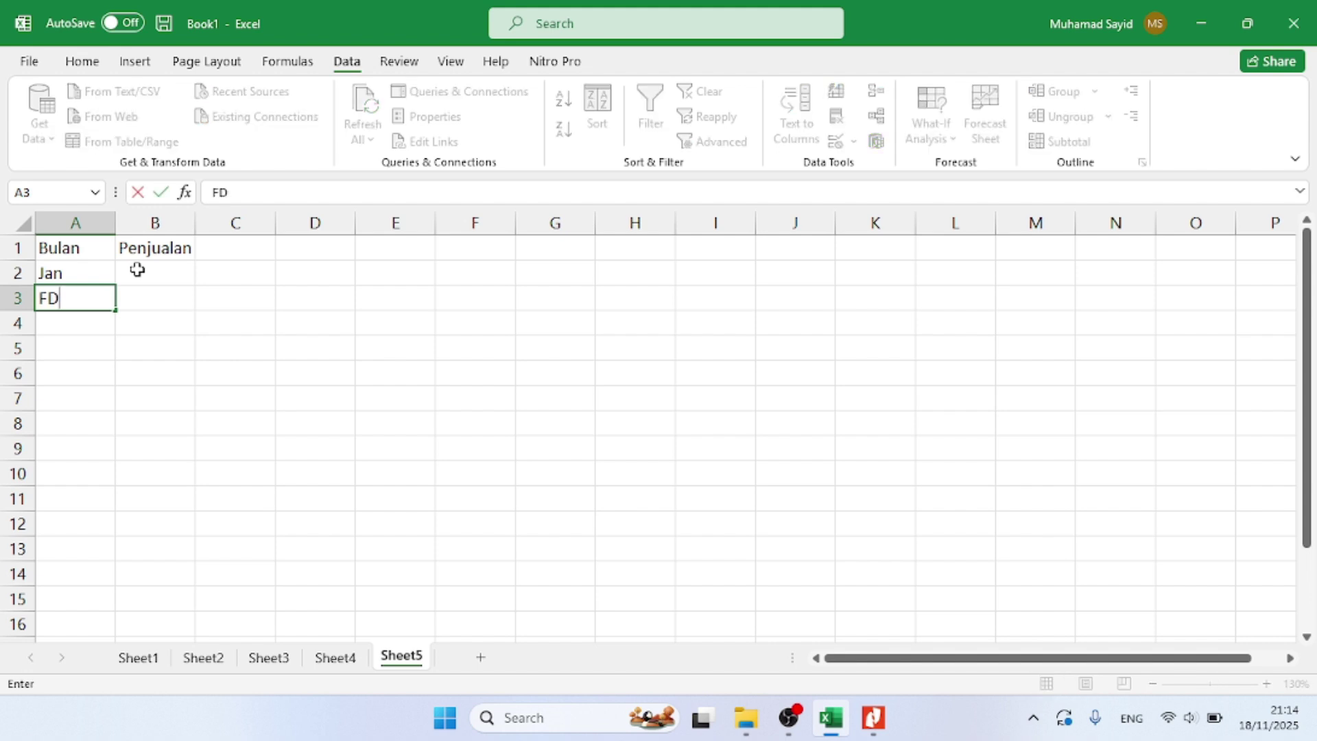
key(BackSpace)
text(eb)
key(Return)
key(alt+Tab)
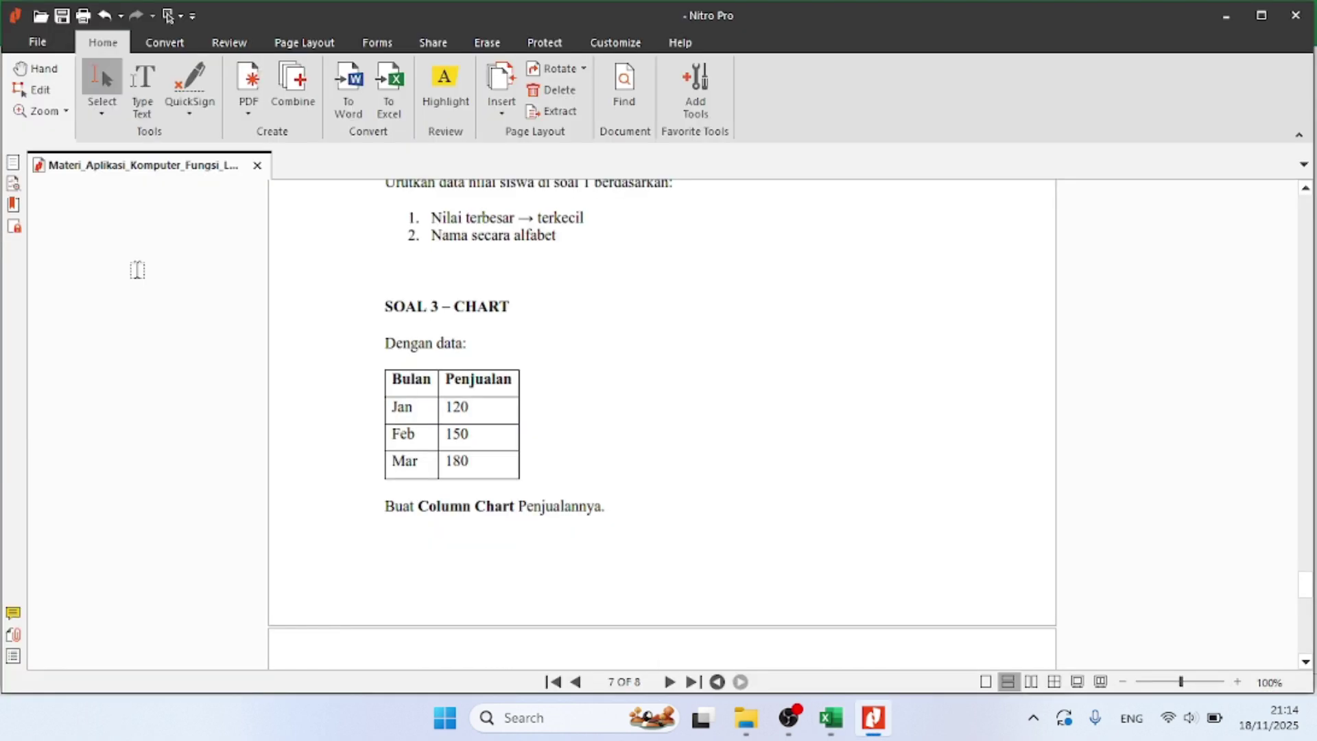
key(alt+Tab)
text(Mar)
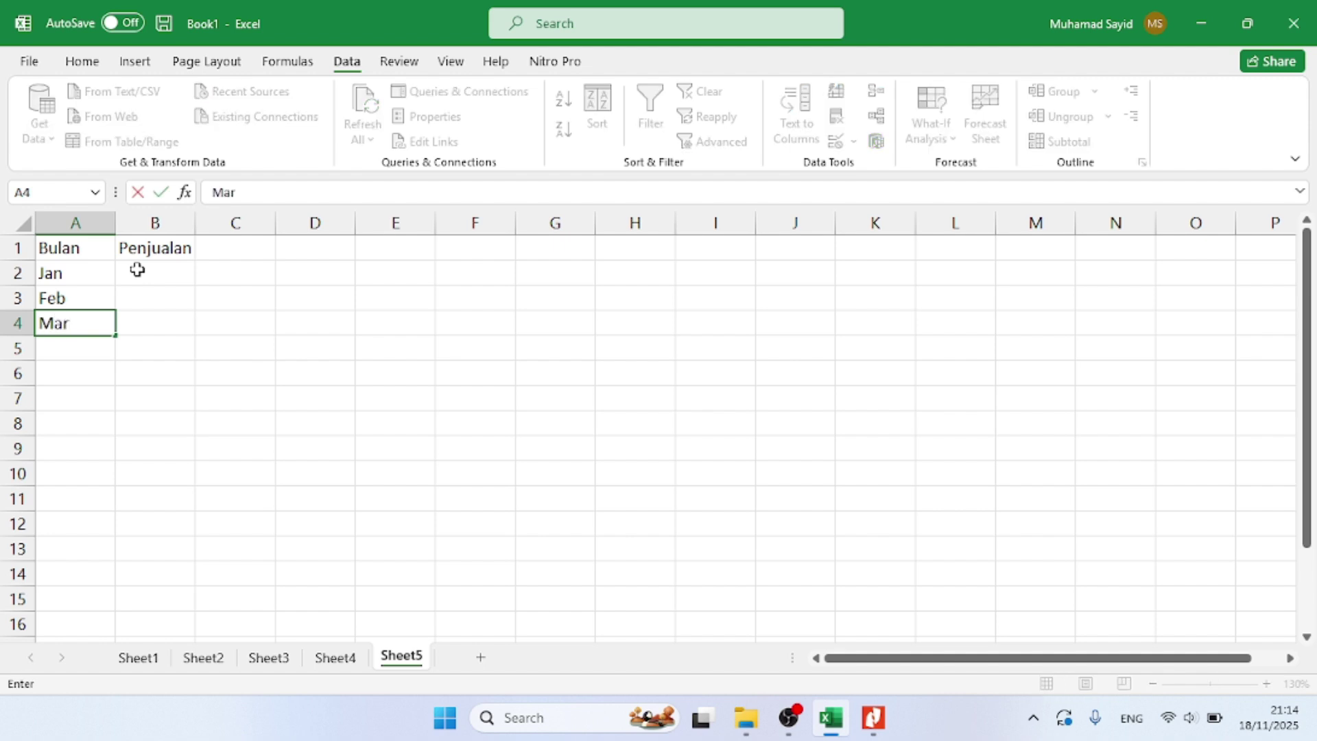
Enter the Penjualan values 120, 150 and 180 in B2:B4 of the Excel sheet, checking them against the Nitro Pro PDF
click(180, 270)
key(alt+Tab)
key(alt+Tab)
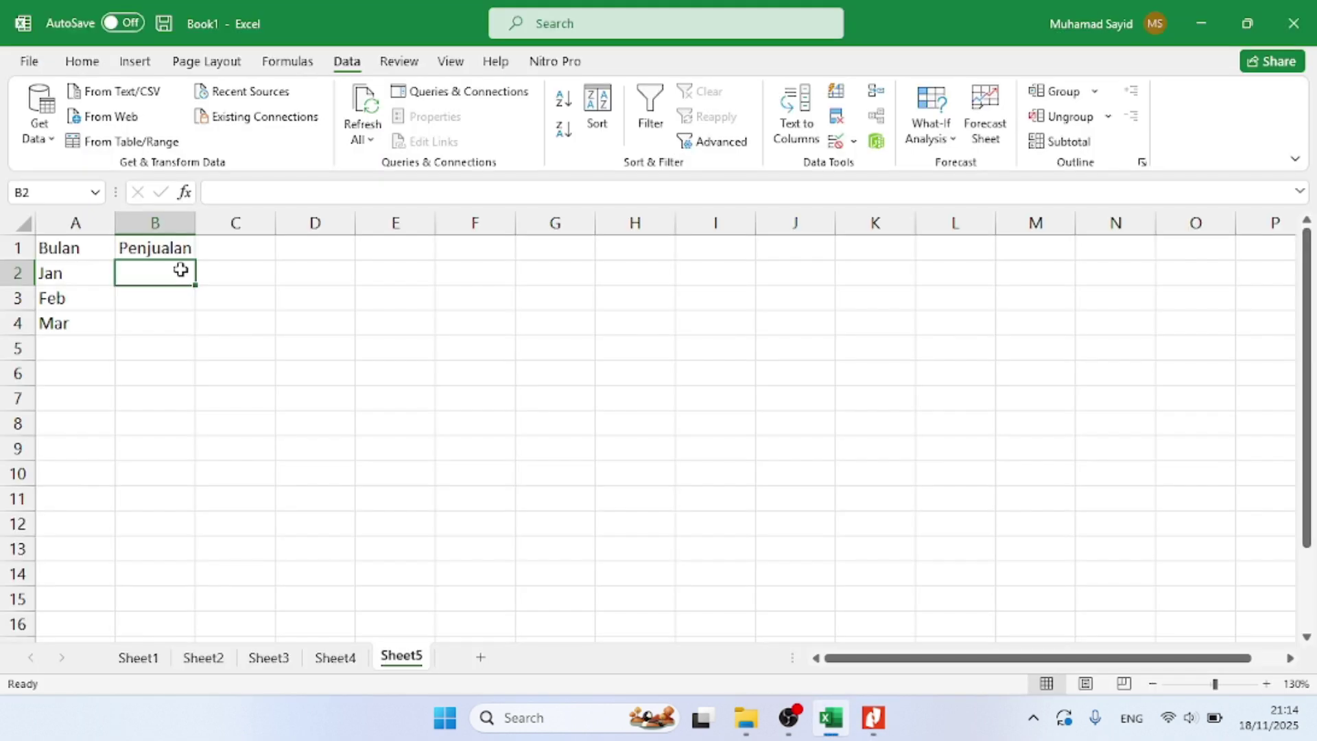
text(120)
key(Return)
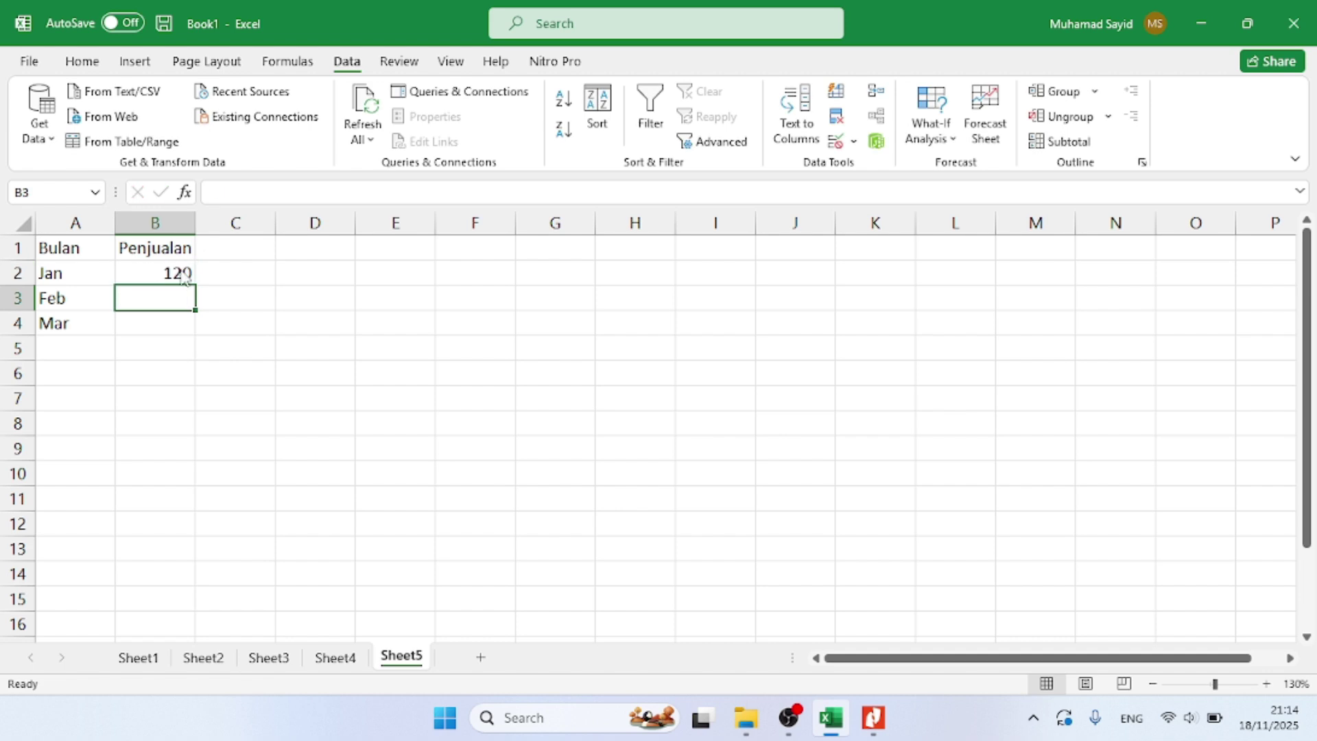
key(alt+Tab)
key(alt+Tab)
text(150)
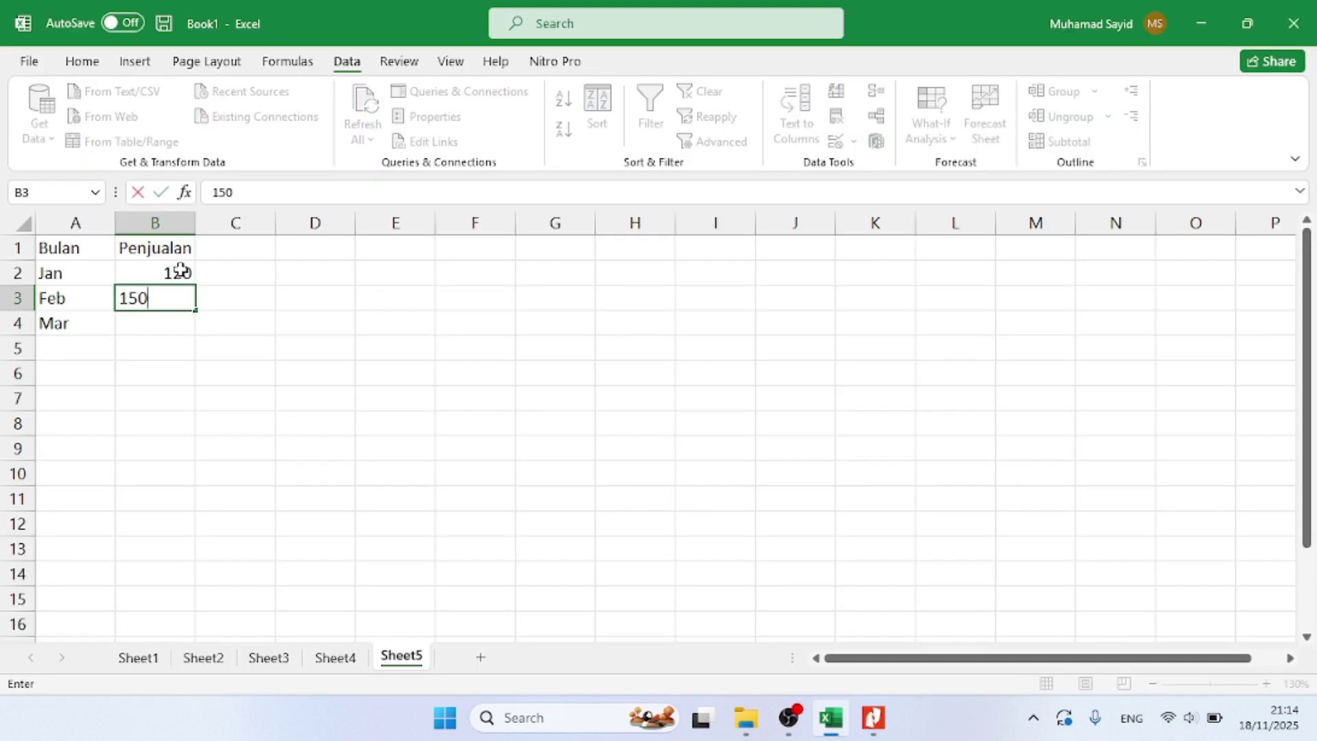
key(Return)
text(180)
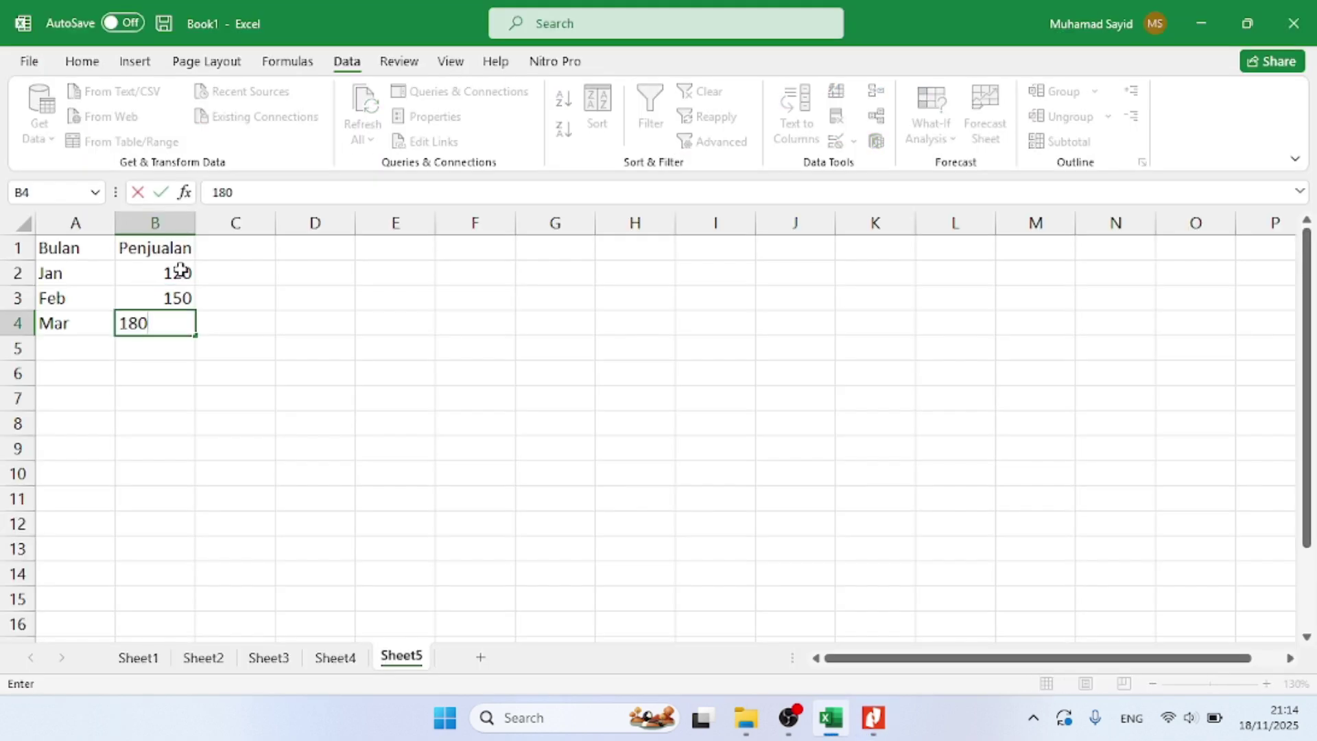
key(Tab)
Center all cells of the sales table A1:B4 and make the Bulan and Penjualan headings bold
drag(104, 248, 144, 243)
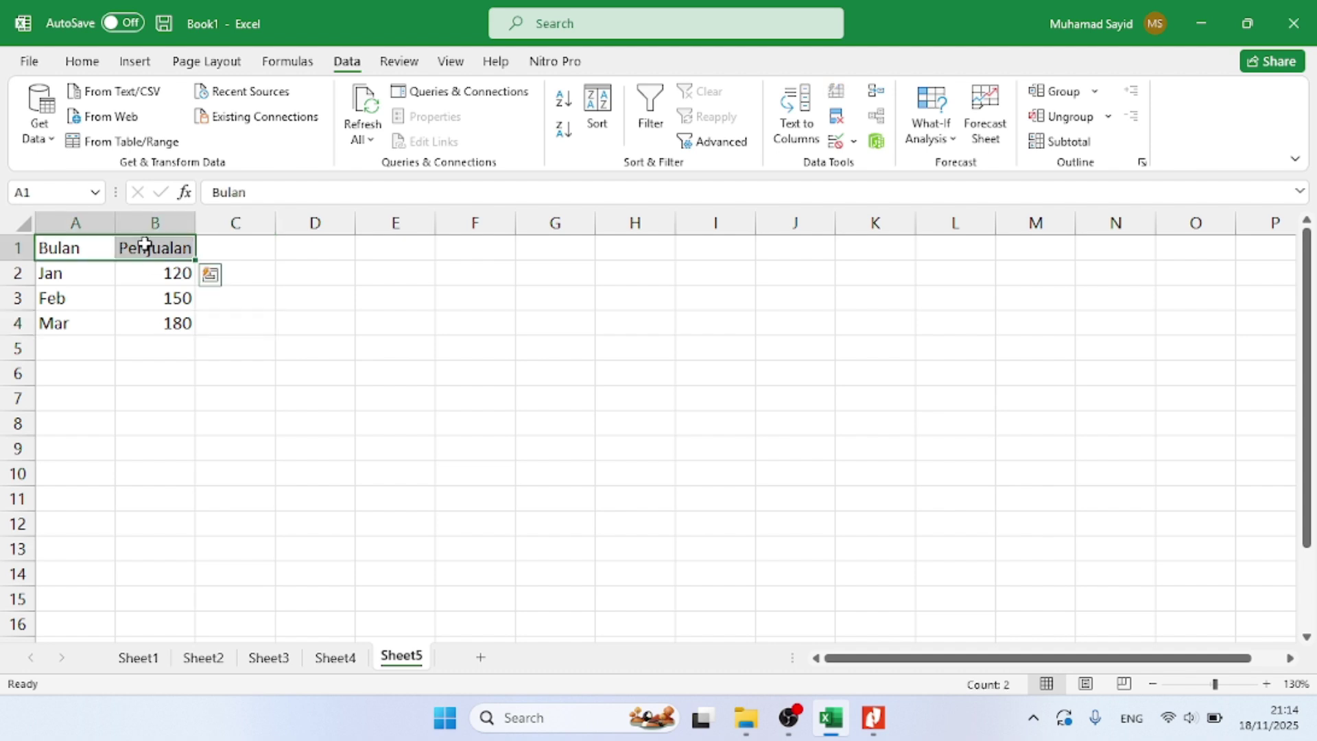
click(82, 61)
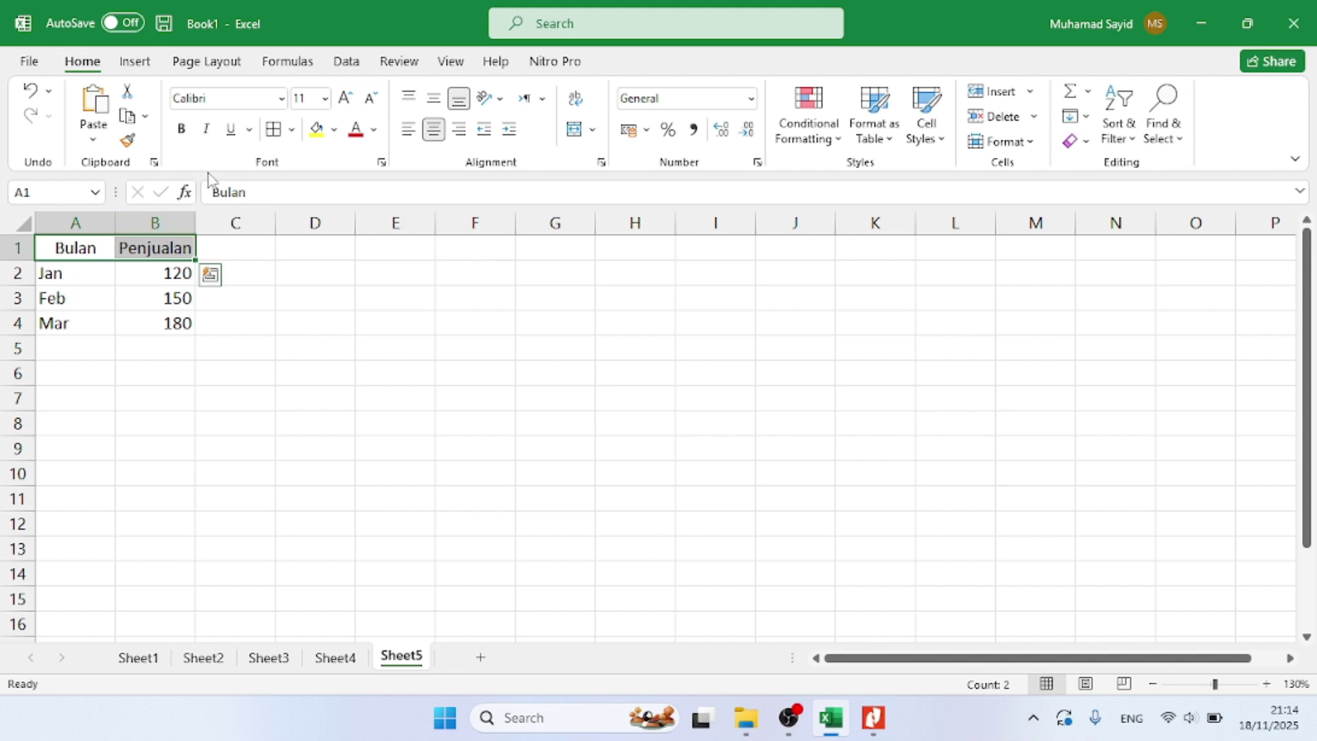
click(181, 128)
drag(90, 270, 168, 320)
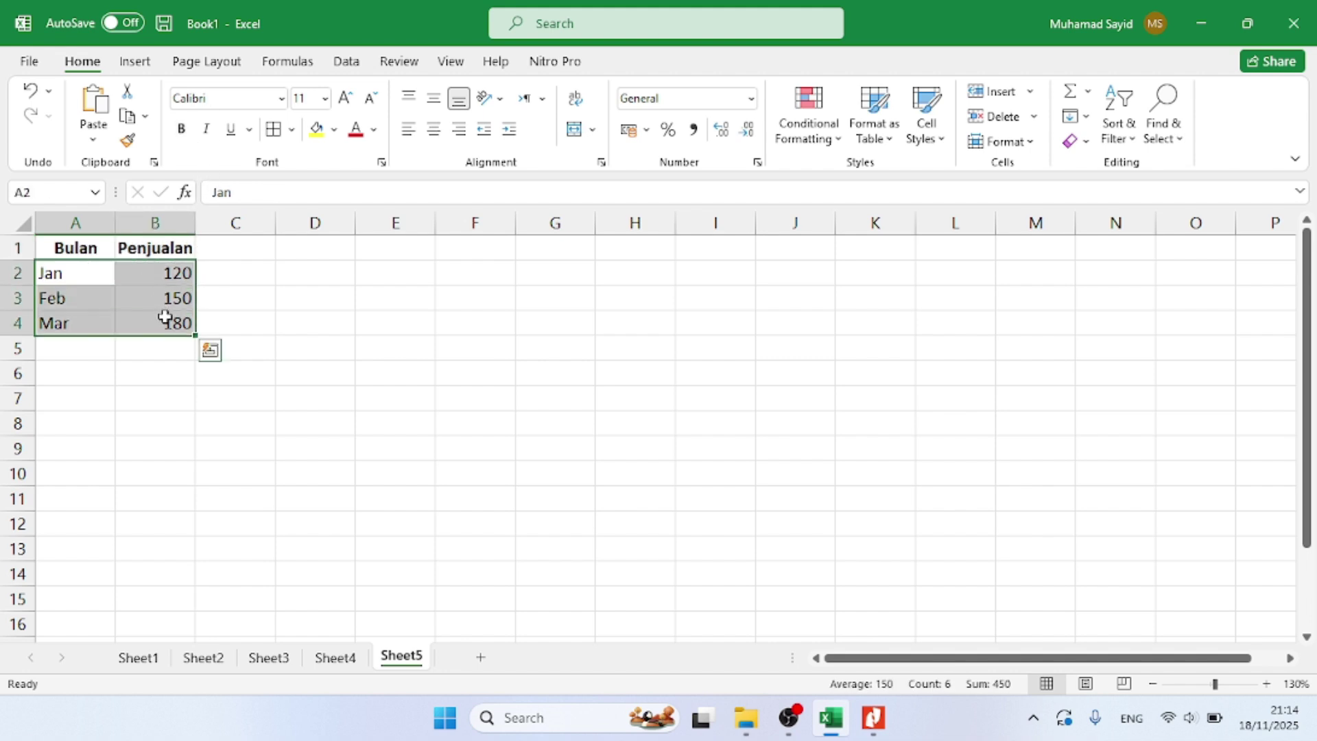
click(433, 137)
click(281, 345)
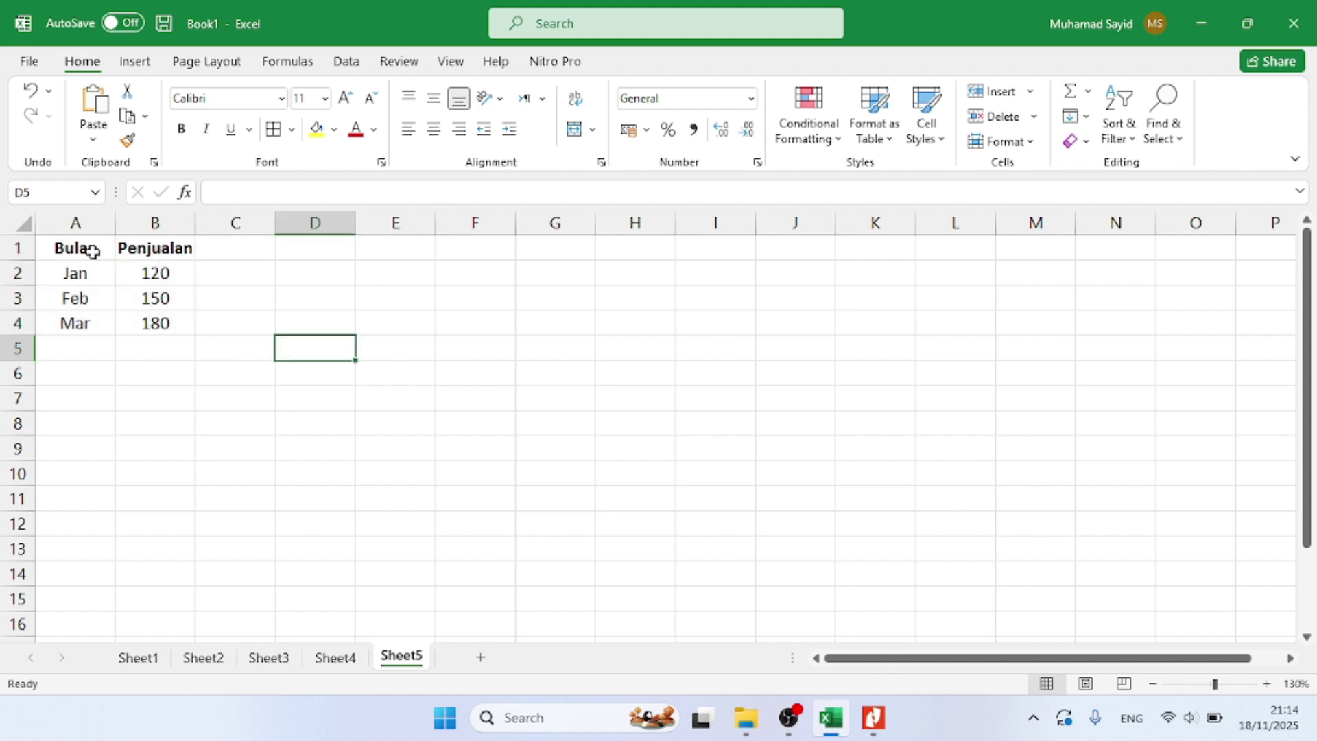
Apply All Borders to the sales table A1:B4
drag(93, 251, 155, 323)
click(292, 130)
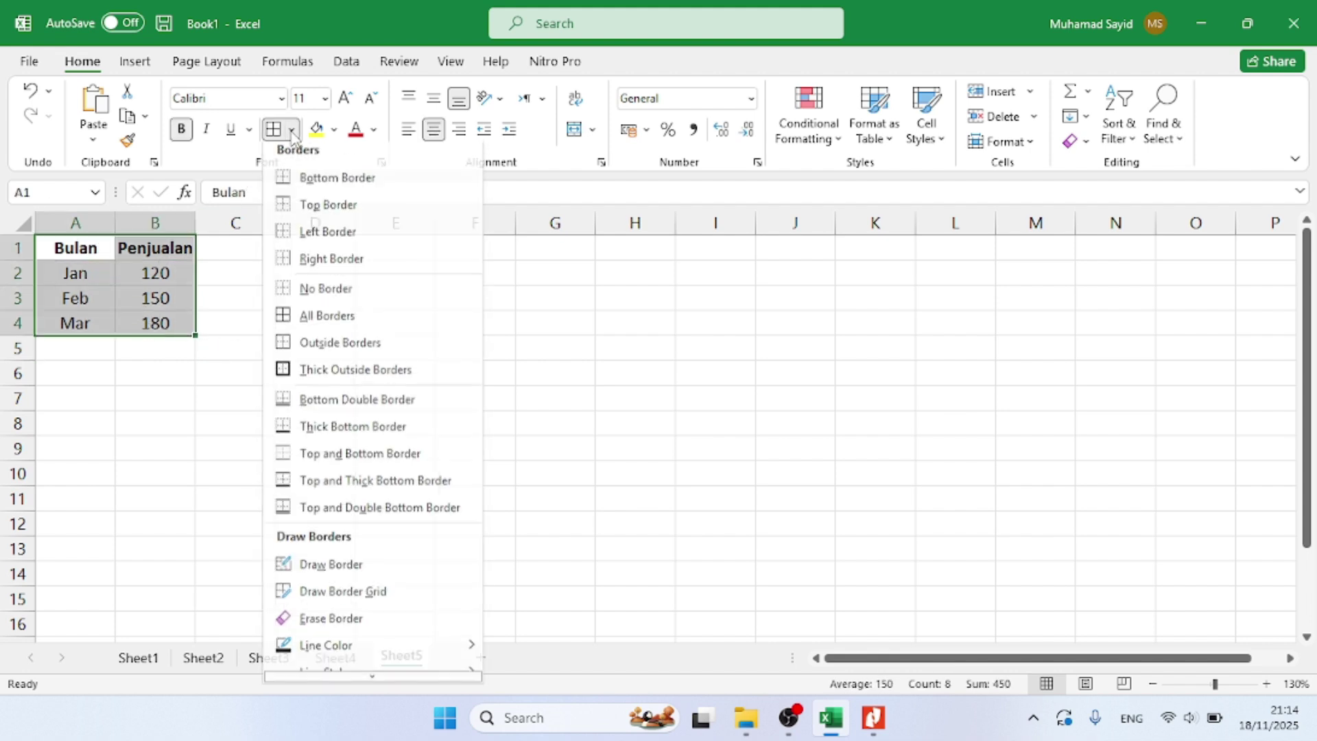
click(319, 317)
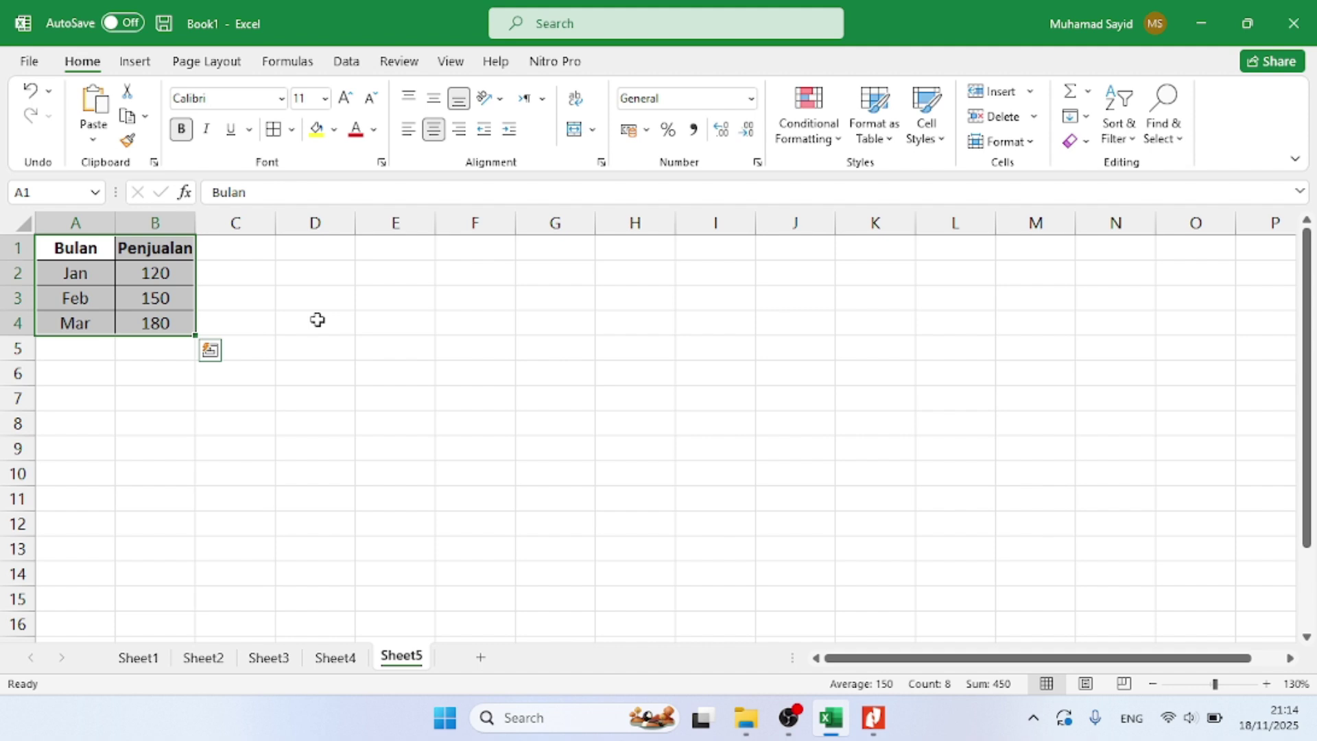
click(166, 378)
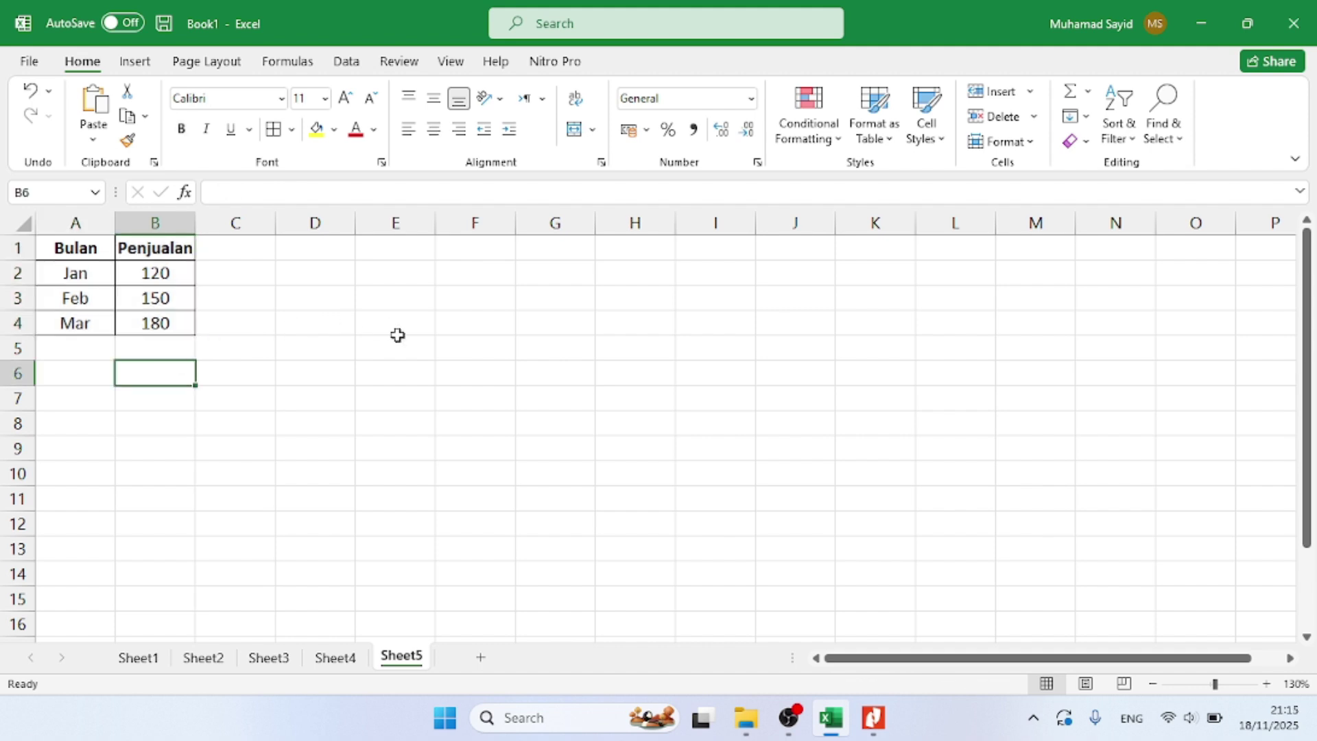
Insert a 2-D clustered column chart from the sales table A1:B4 and move it slightly upward
click(64, 247)
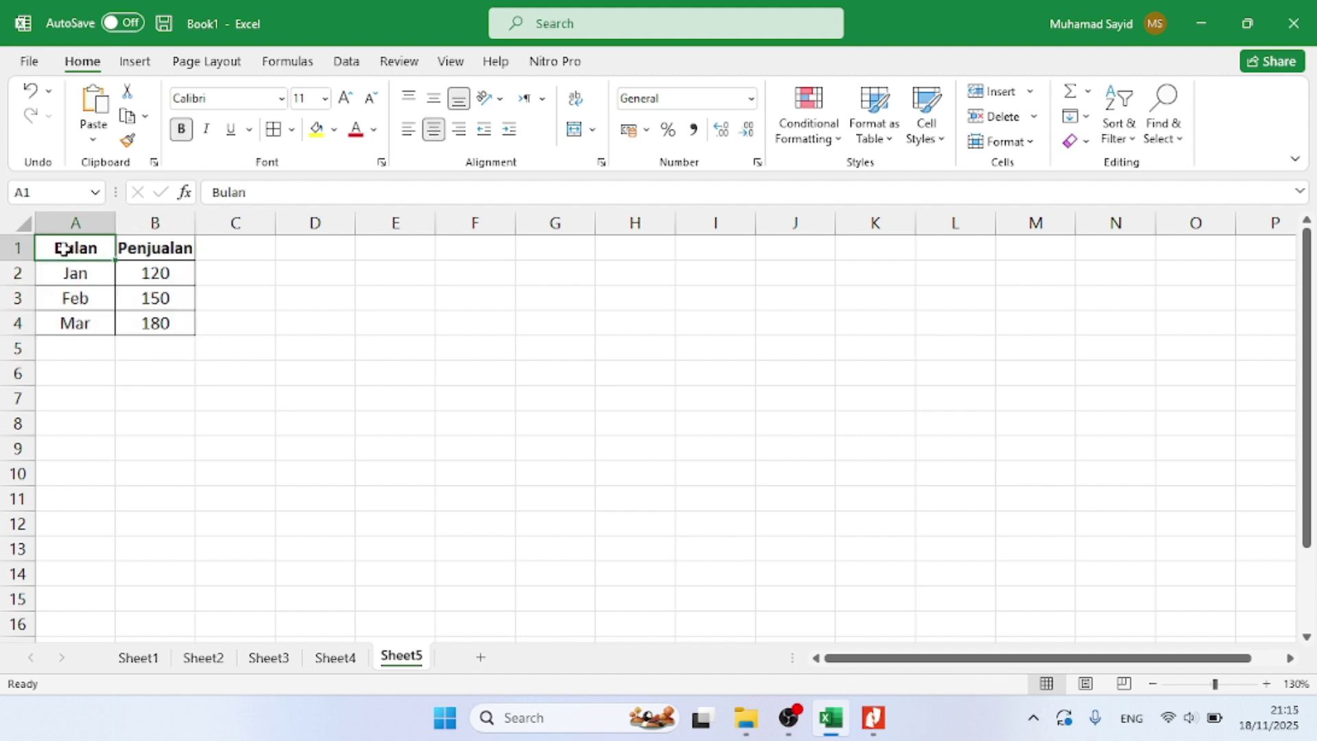
drag(68, 250, 152, 327)
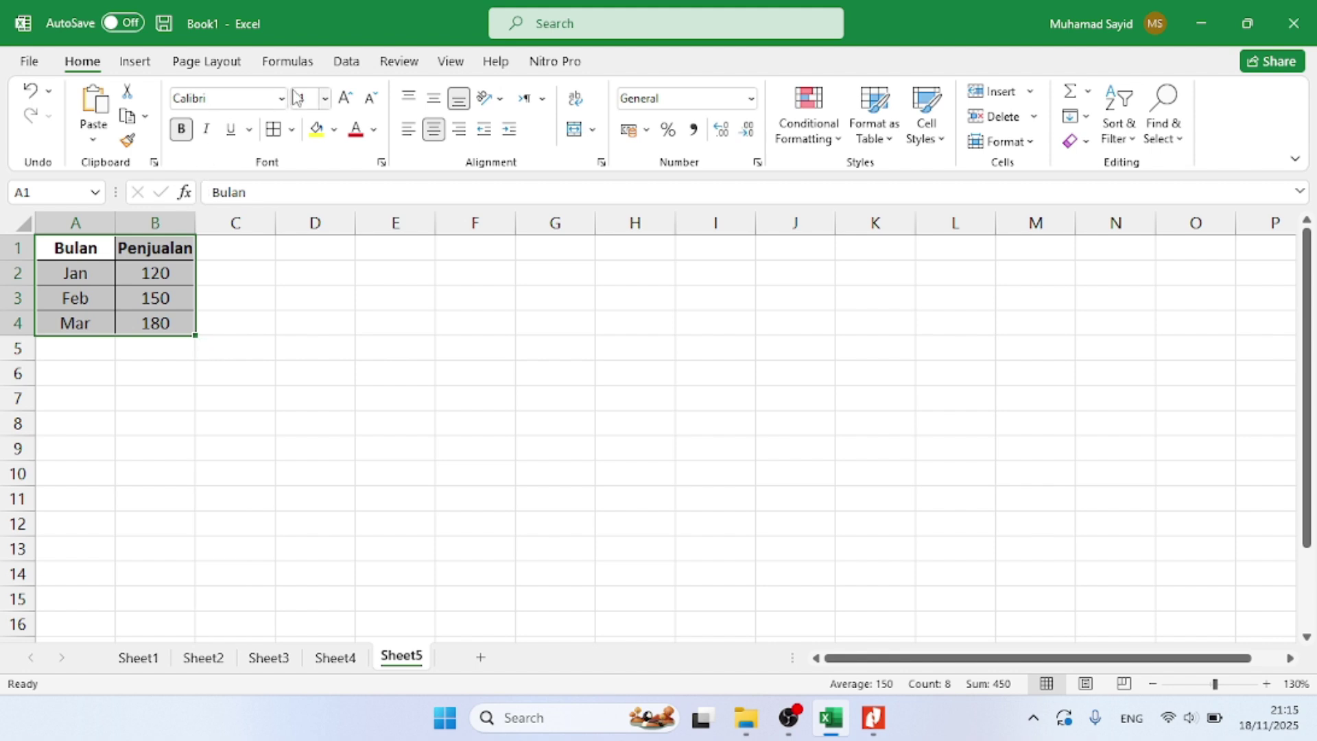
click(135, 63)
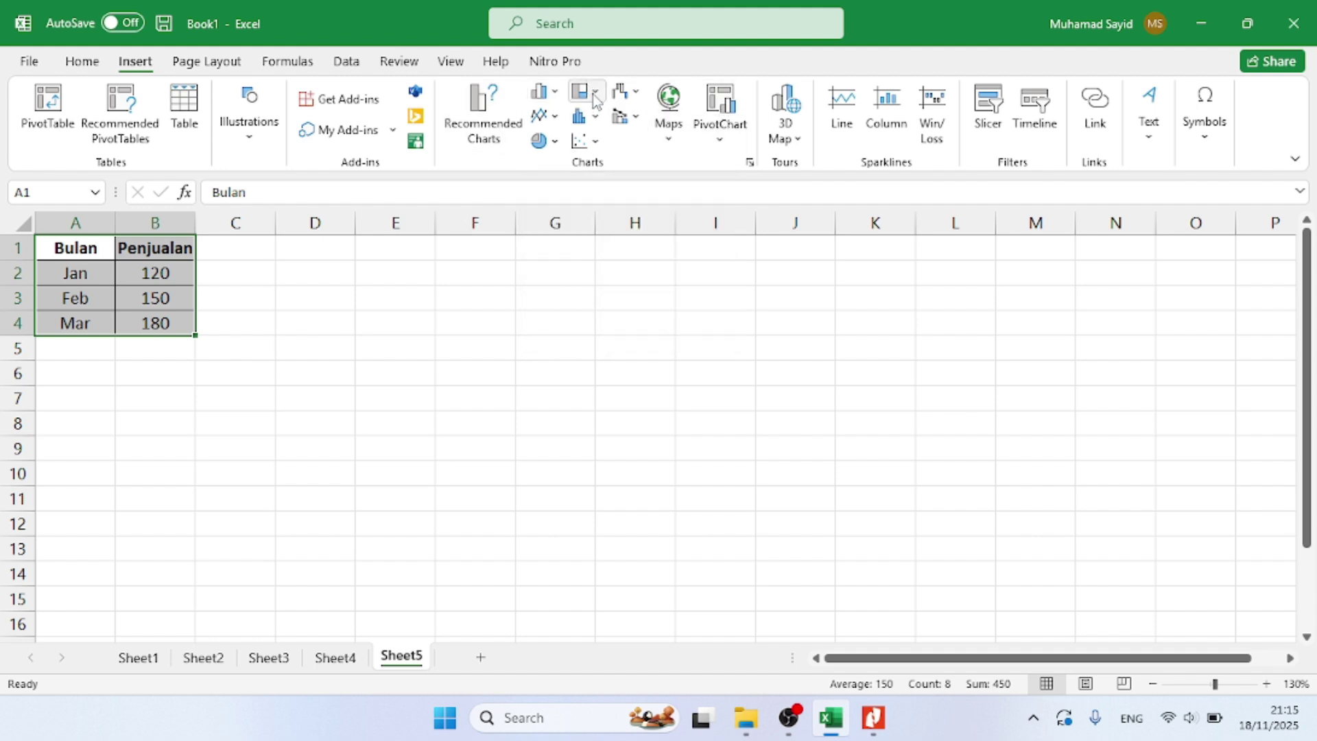
click(554, 94)
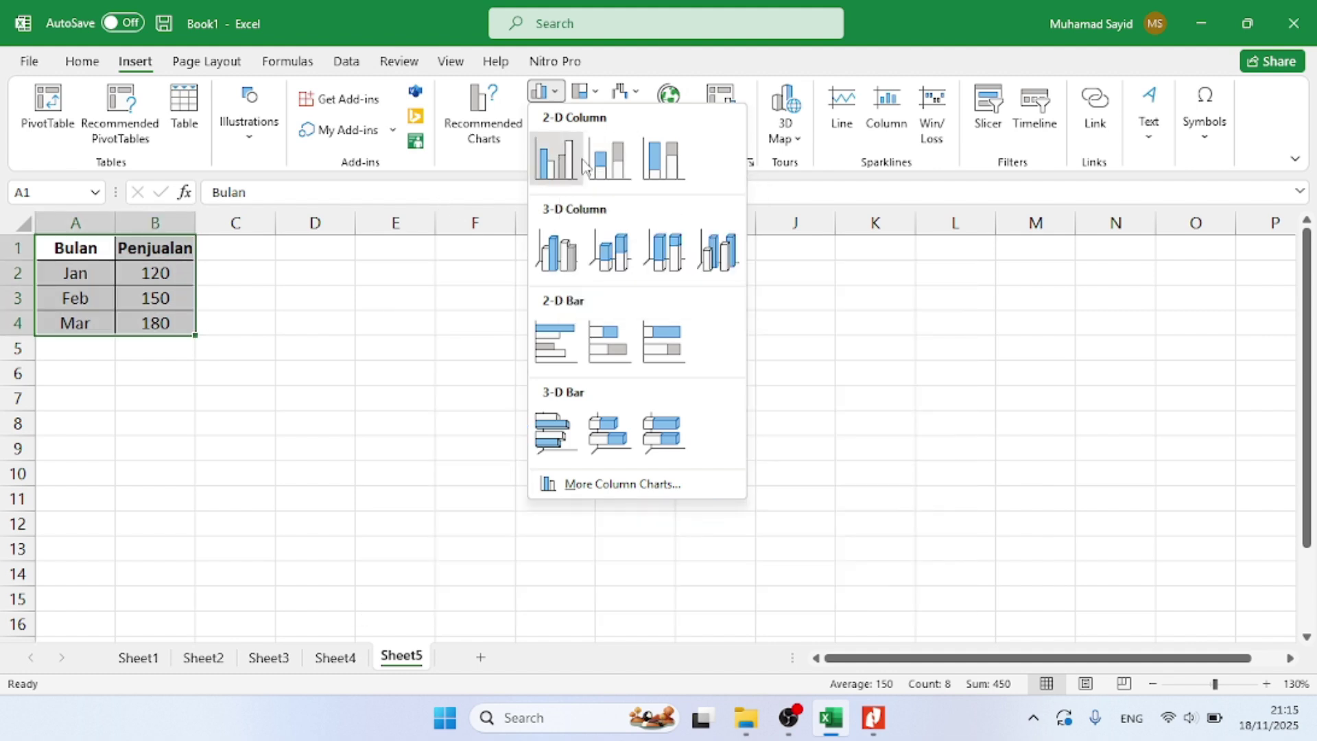
click(556, 159)
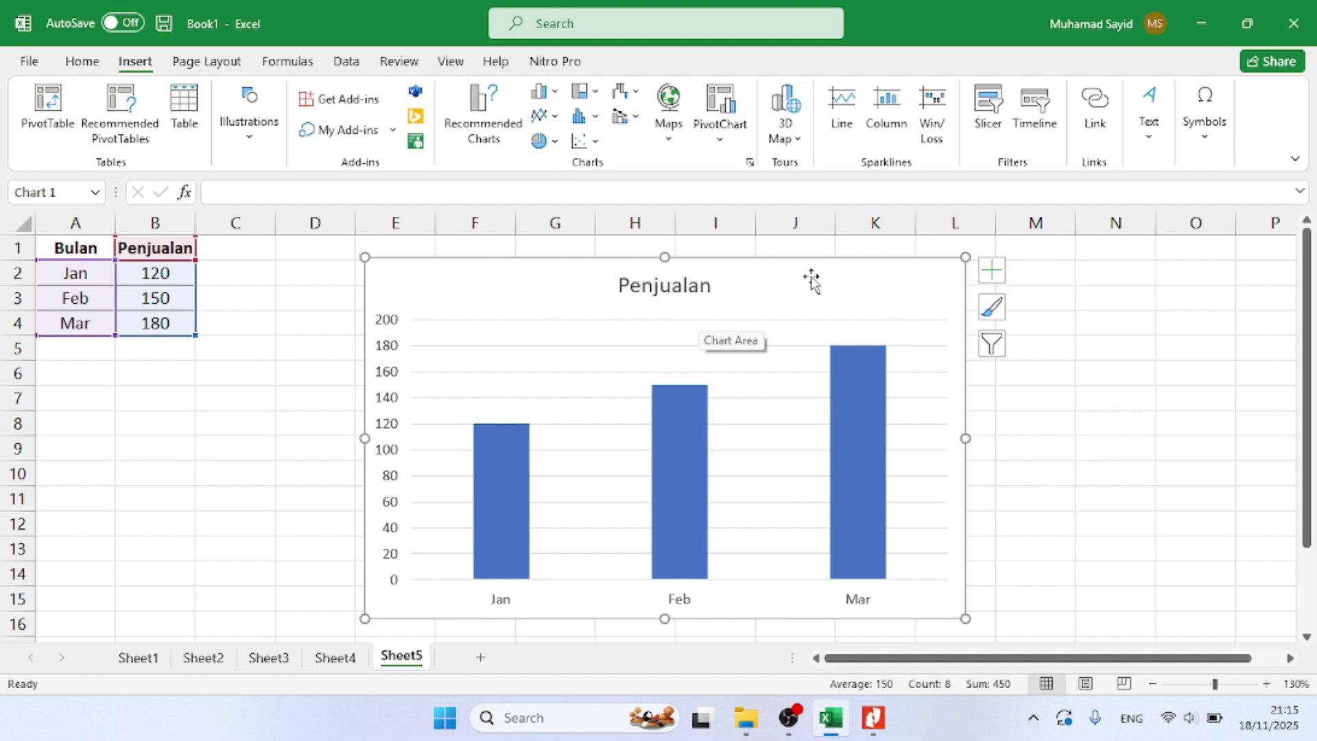
drag(811, 280, 811, 267)
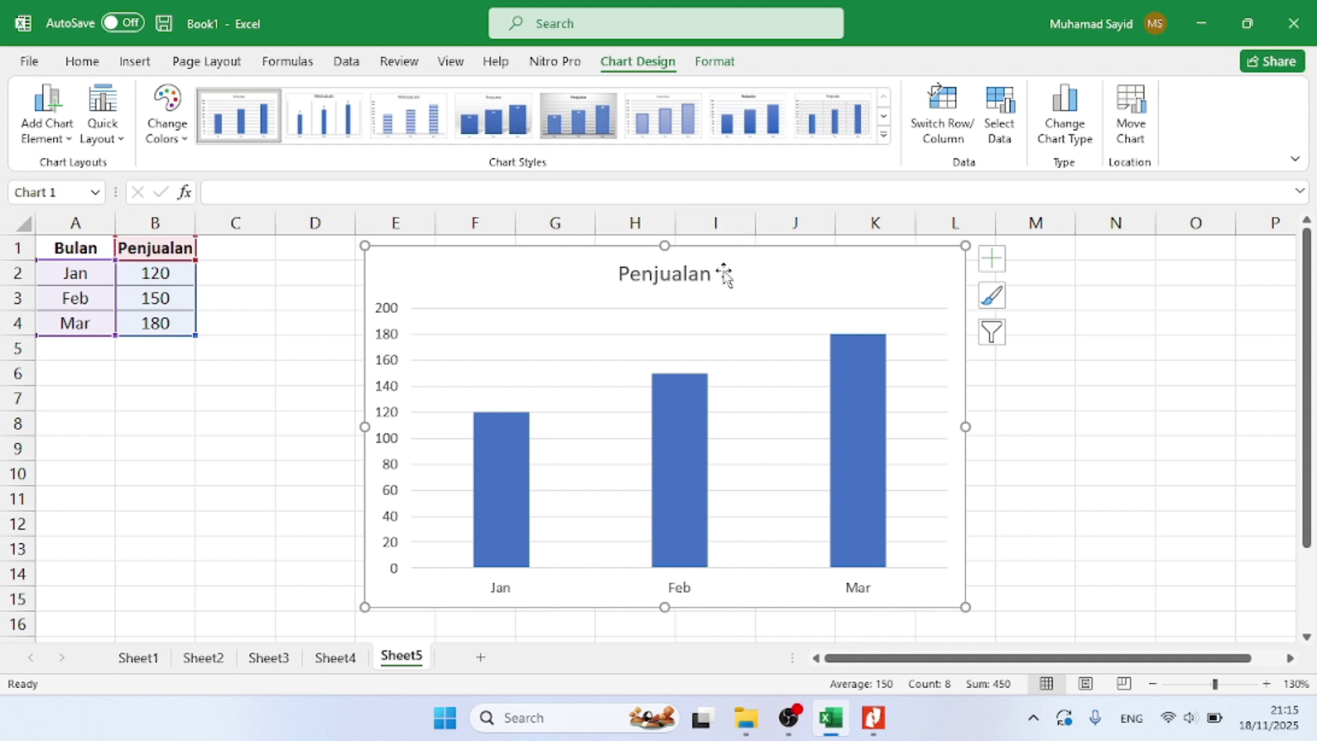
Change the column chart's title to "Penjualan dari bulan Januari-Maret"
click(688, 272)
click(710, 275)
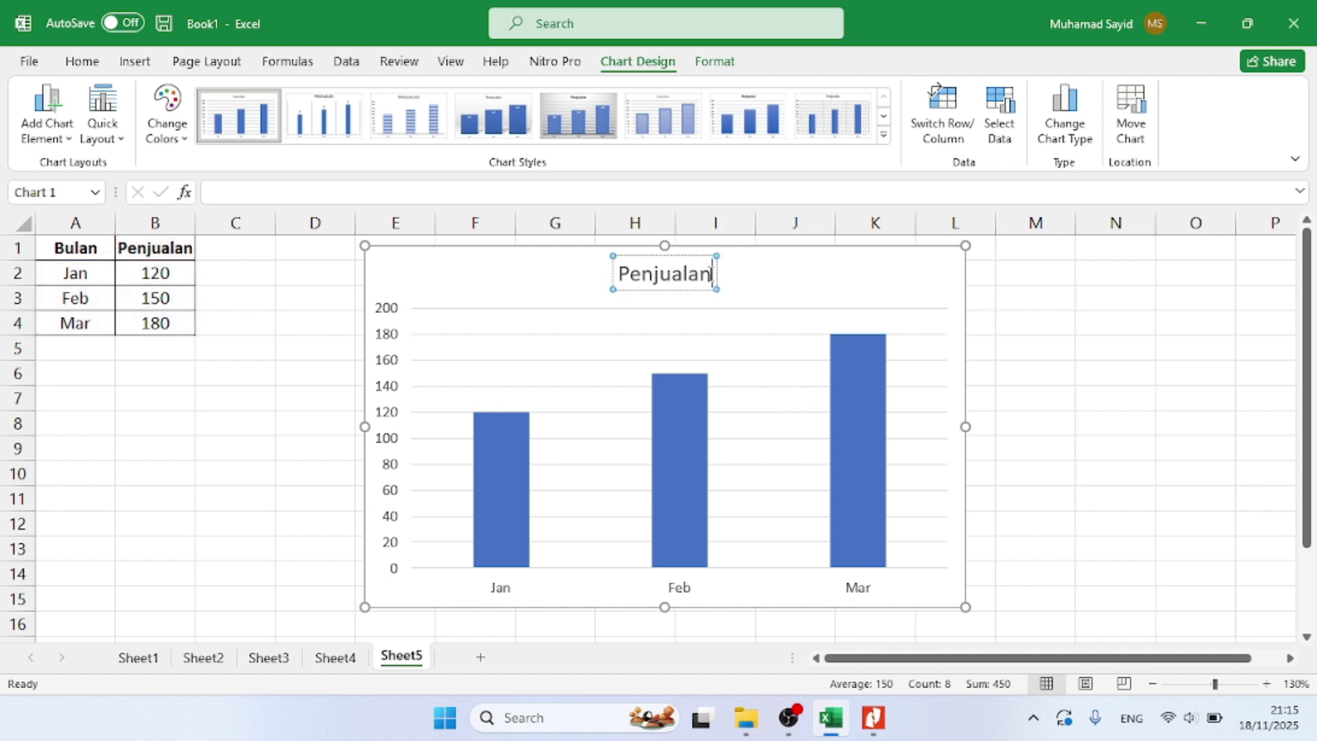
key(BackSpace)
key(BackSpace)
key(BackSpace)
key(BackSpace)
key(BackSpace)
key(BackSpace)
key(BackSpace)
key(BackSpace)
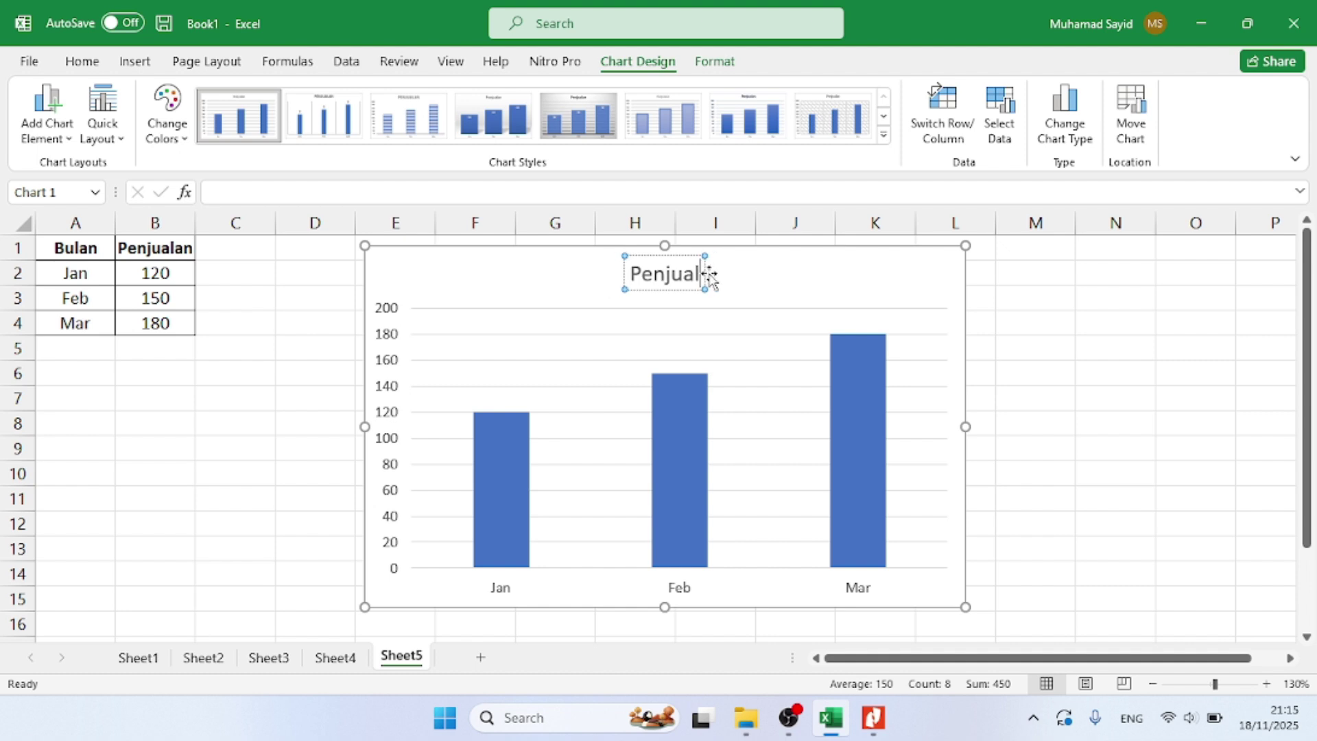
key(BackSpace)
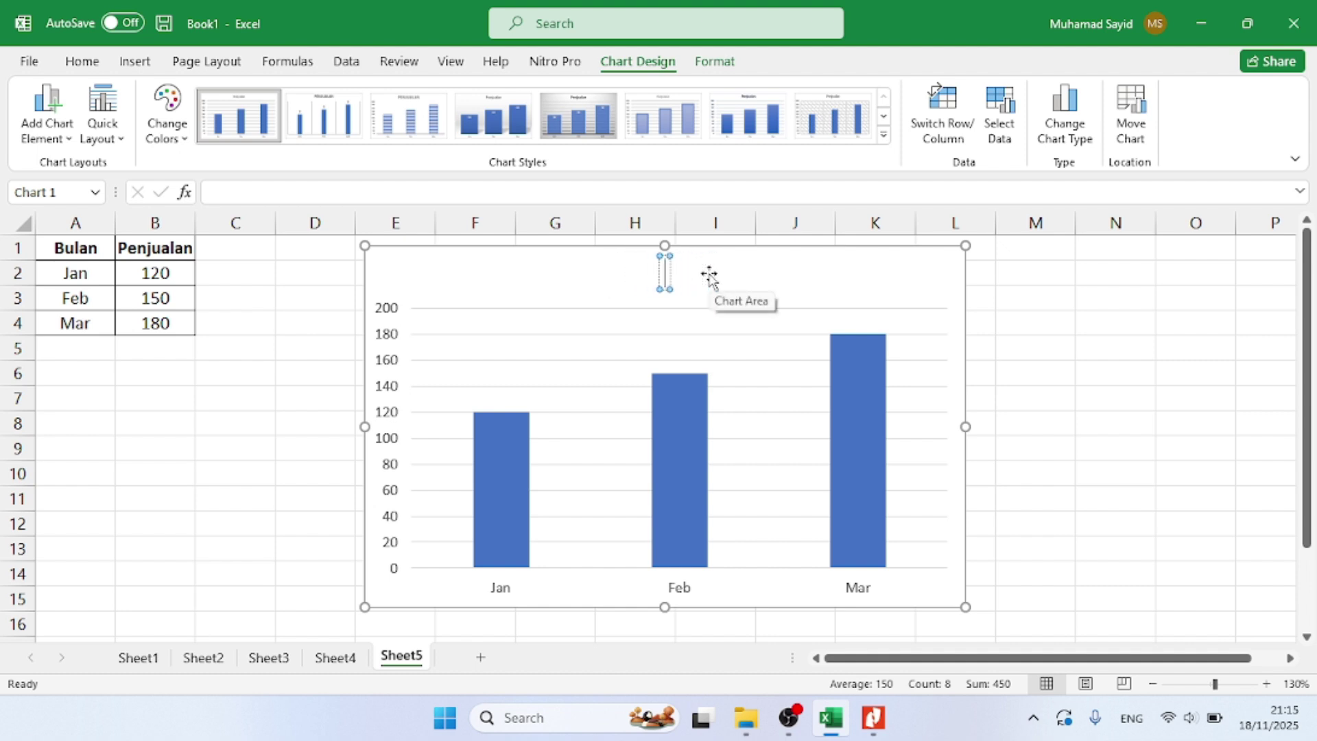
text(Penju)
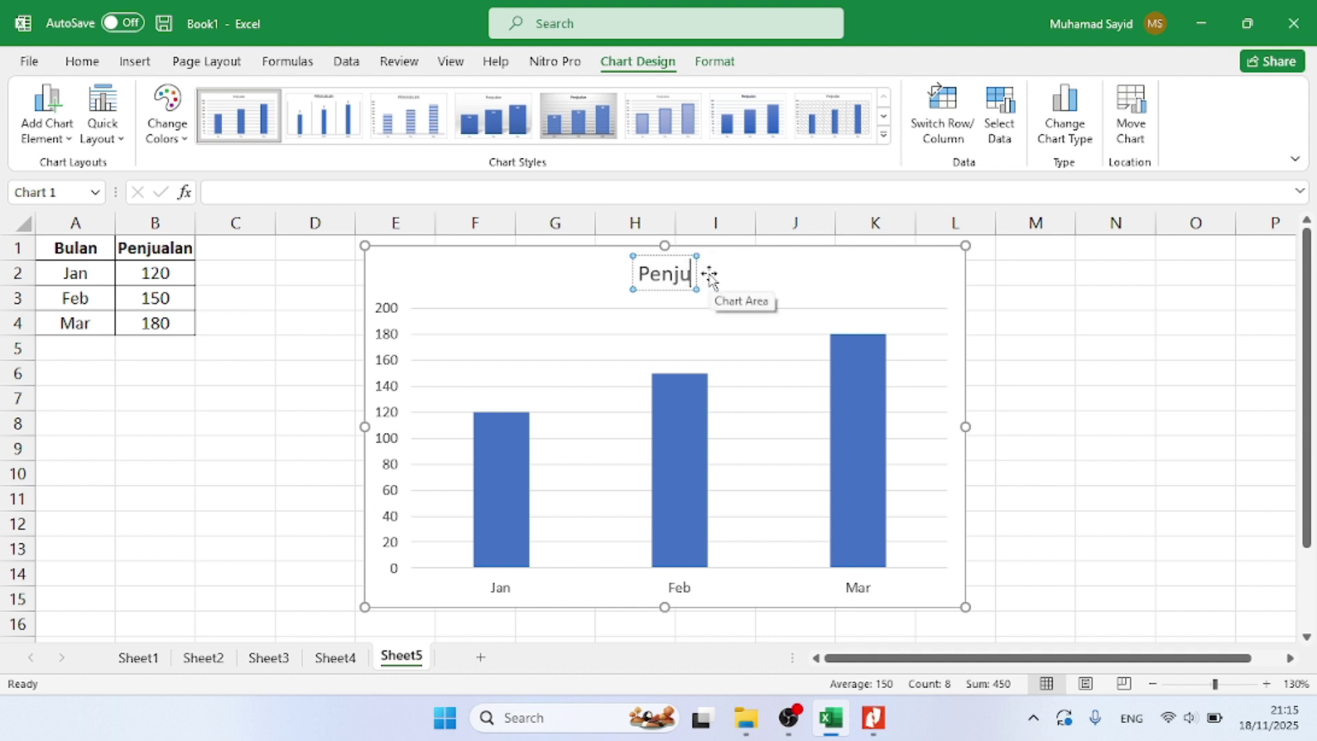
text(alan da)
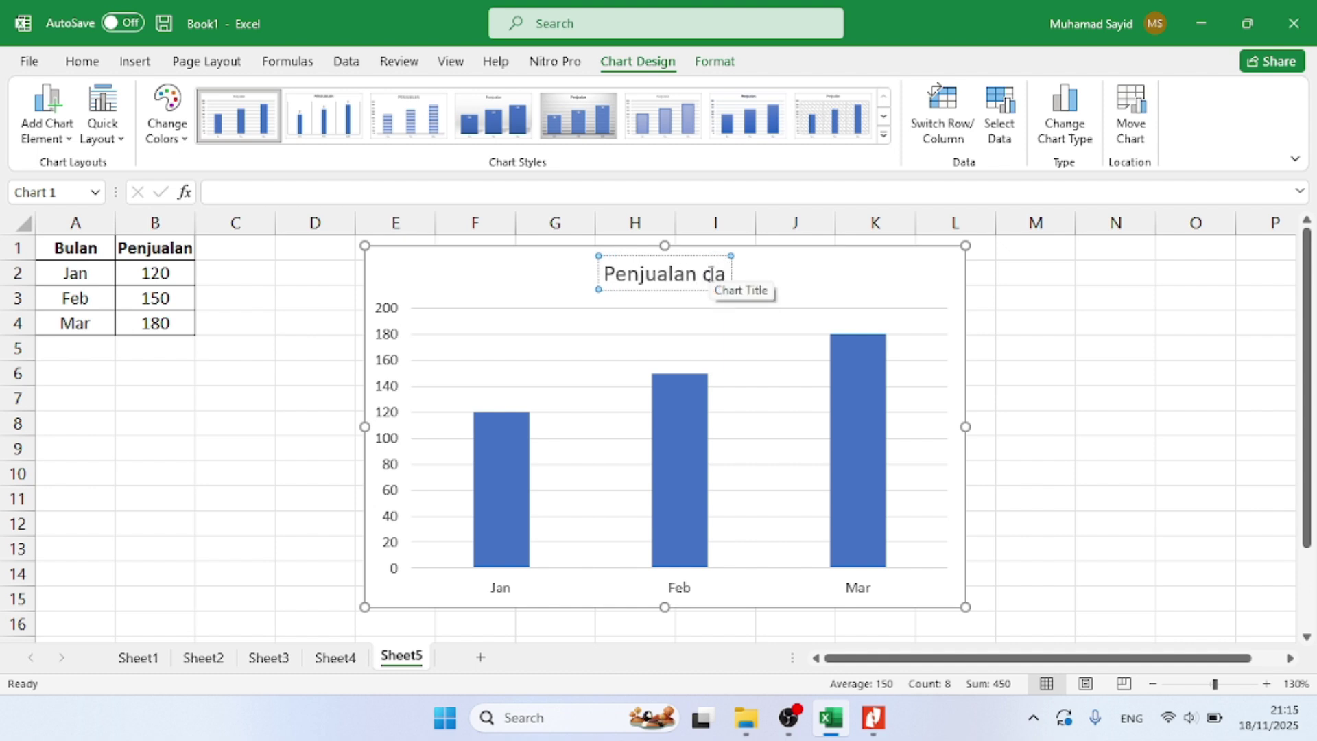
text(ri bulan)
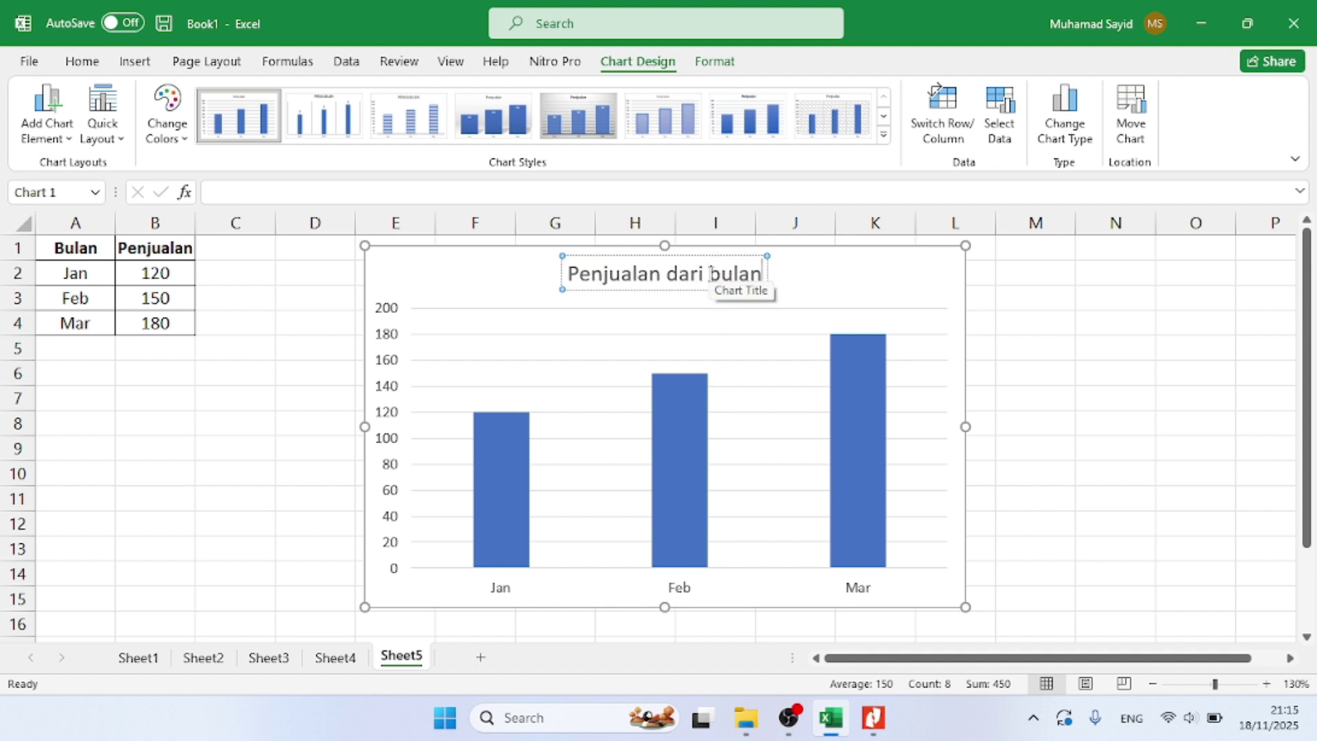
text( ke)
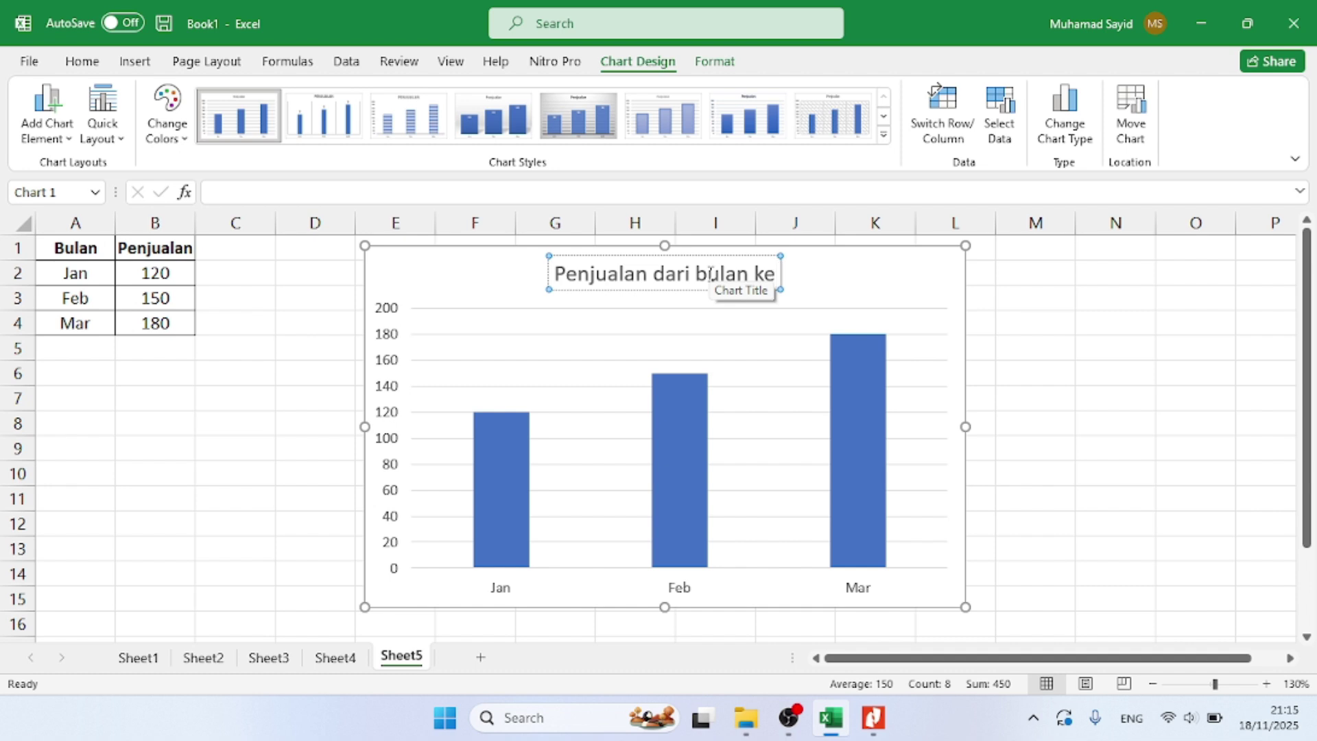
key(BackSpace)
key(BackSpace)
text(Januari)
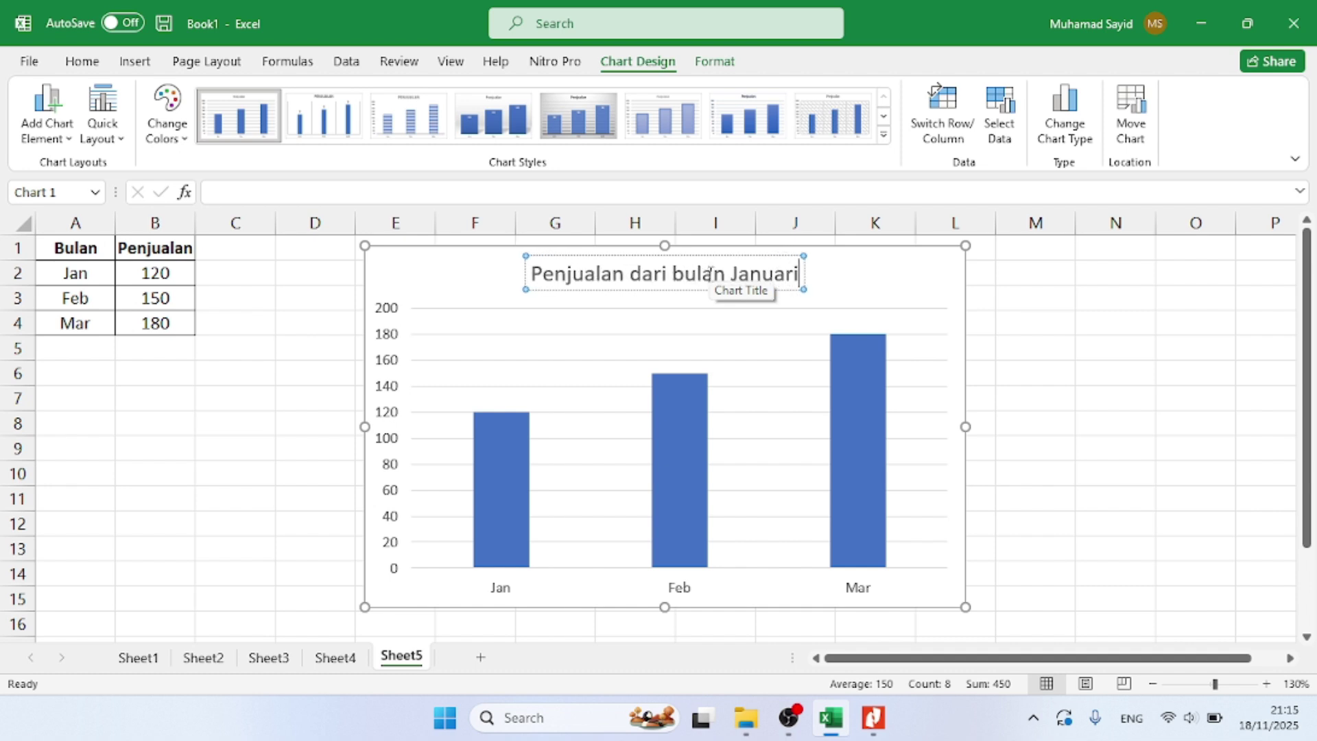
text(-)
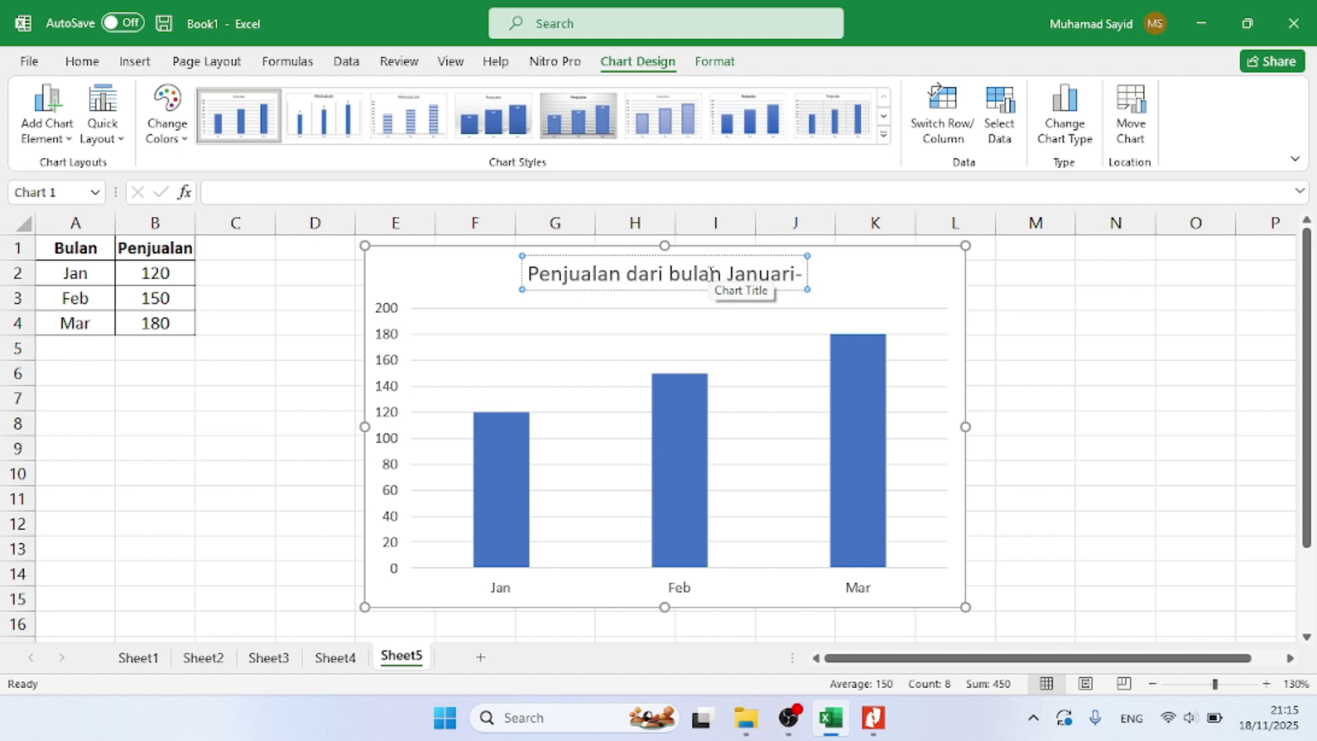
text(Maret)
key(Return)
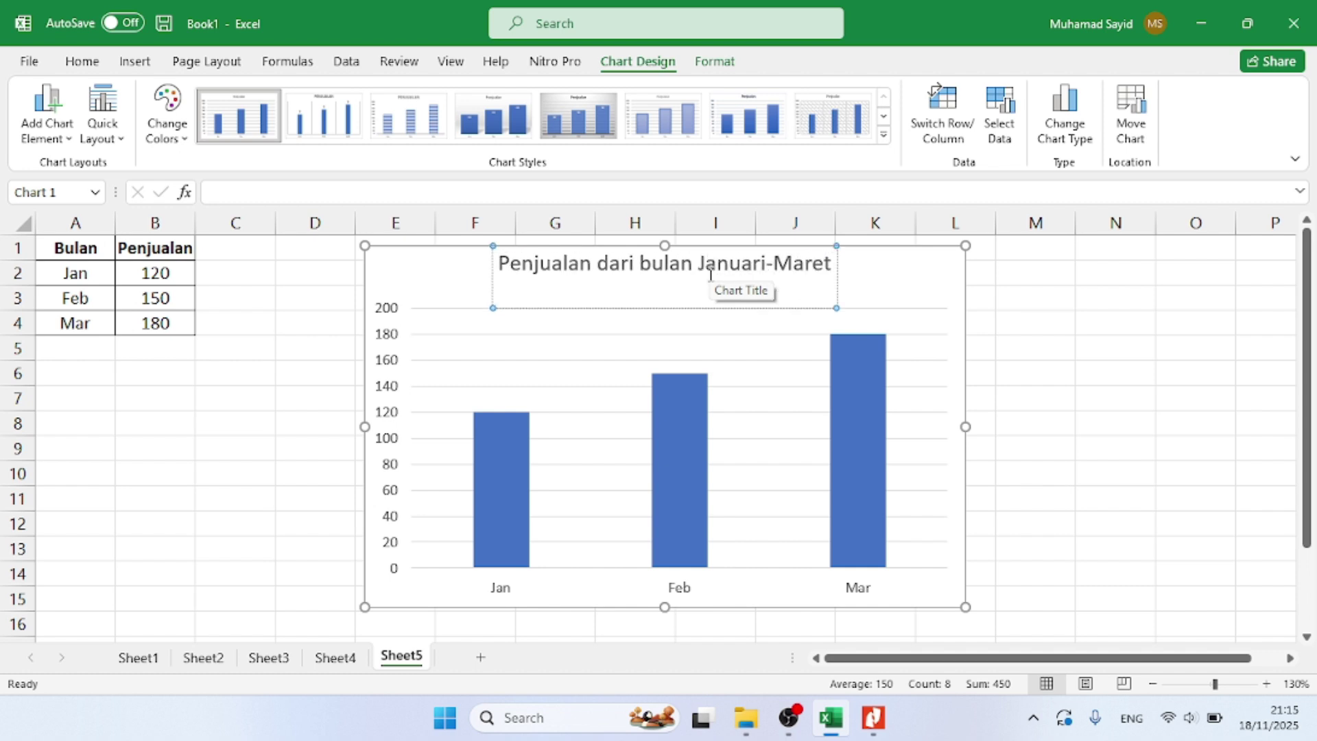
key(BackSpace)
click(1055, 327)
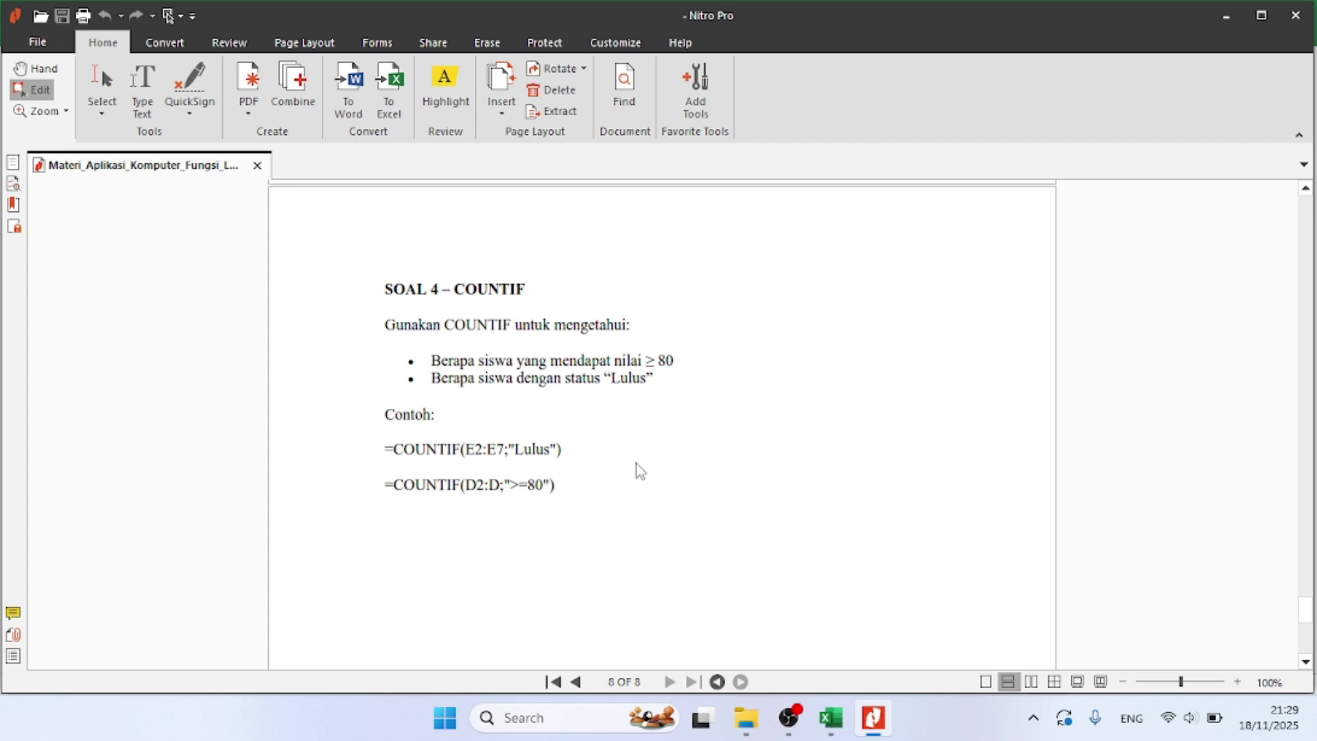
Activate the Select tool in Nitro Pro, then switch to Excel and select cell A9 below the student table on Sheet1
click(102, 81)
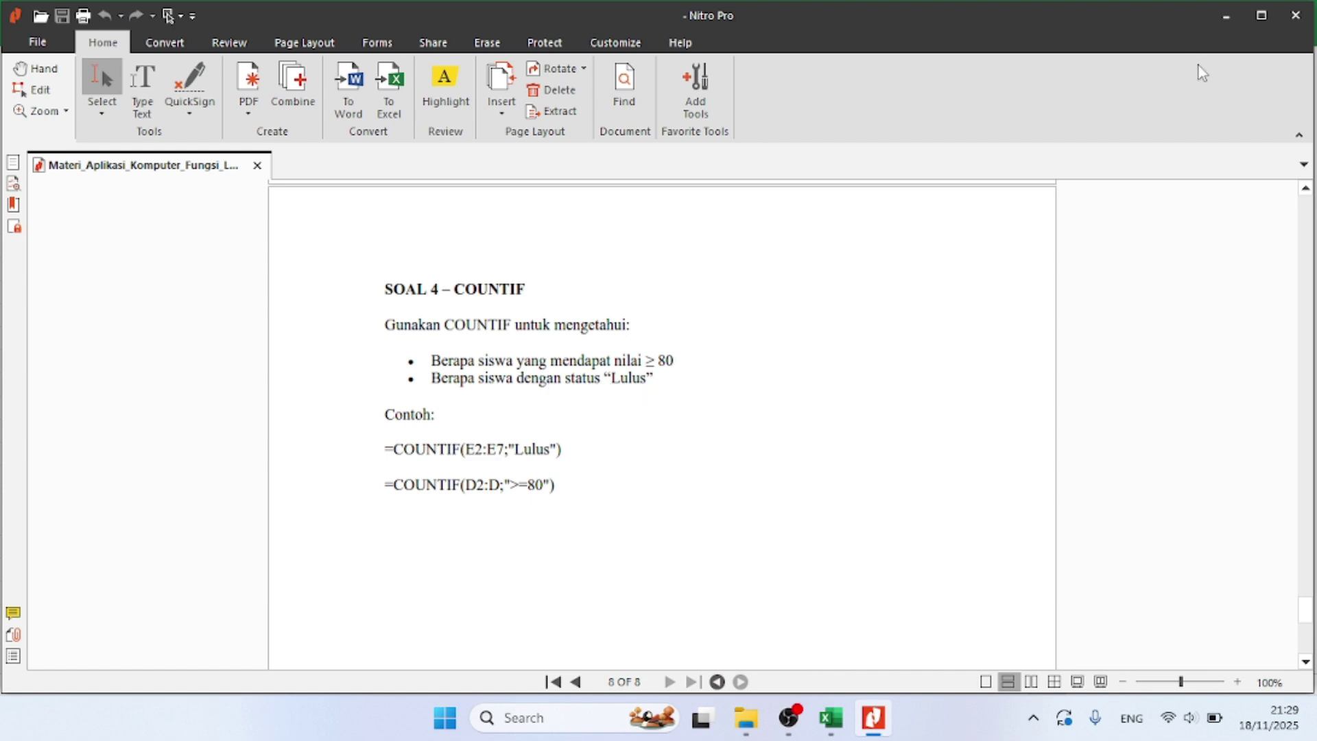
click(831, 717)
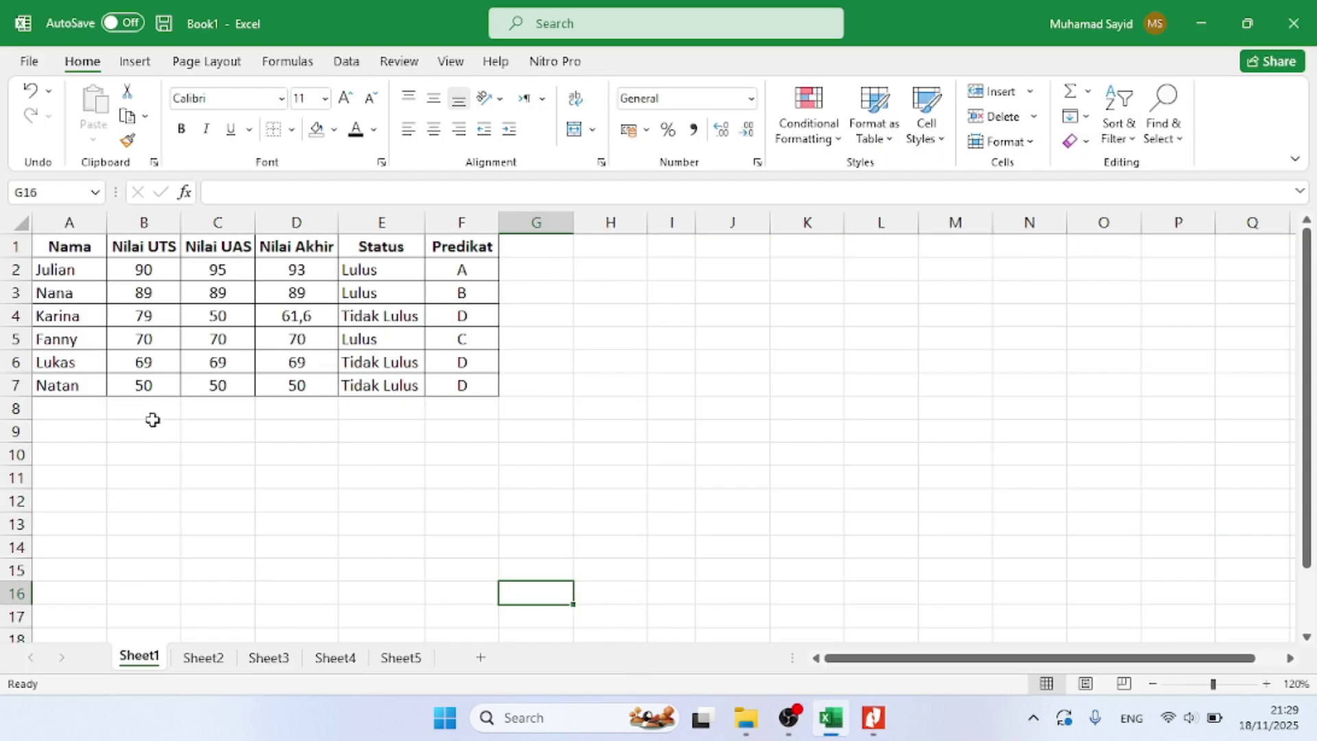
click(66, 248)
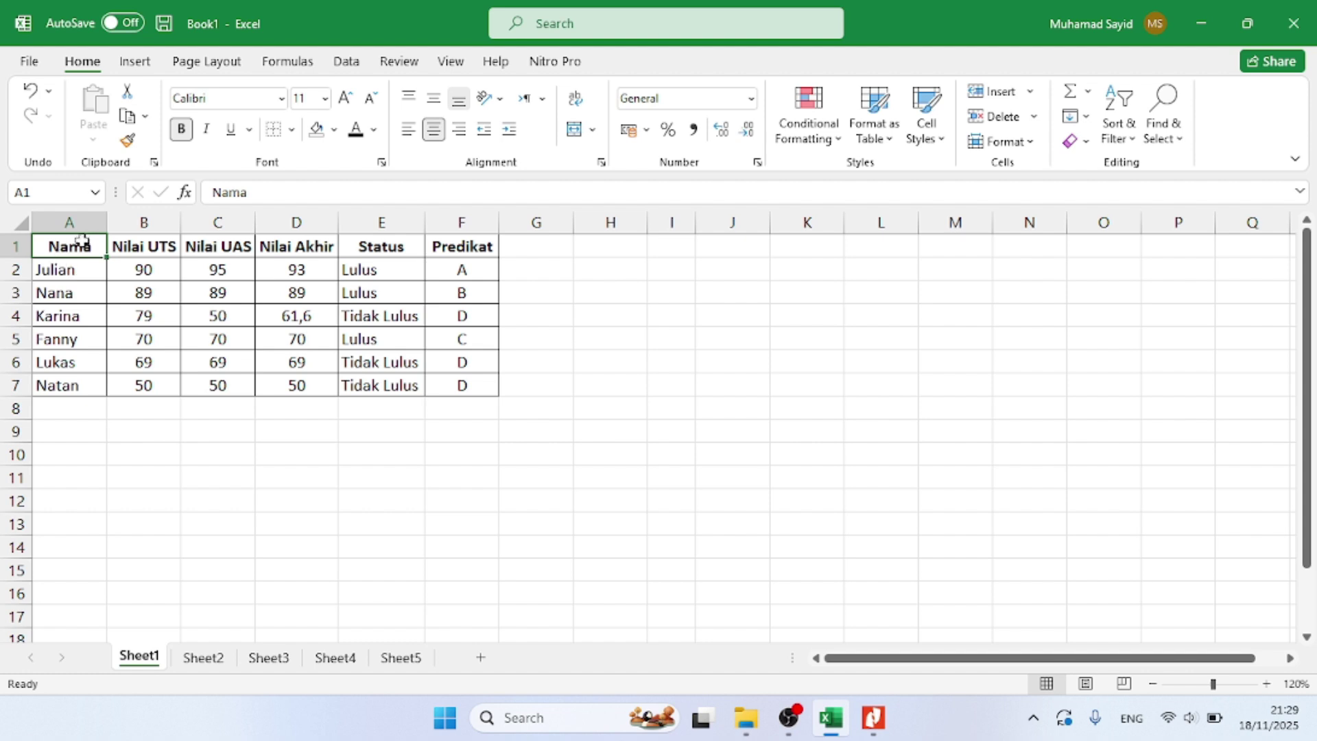
click(156, 463)
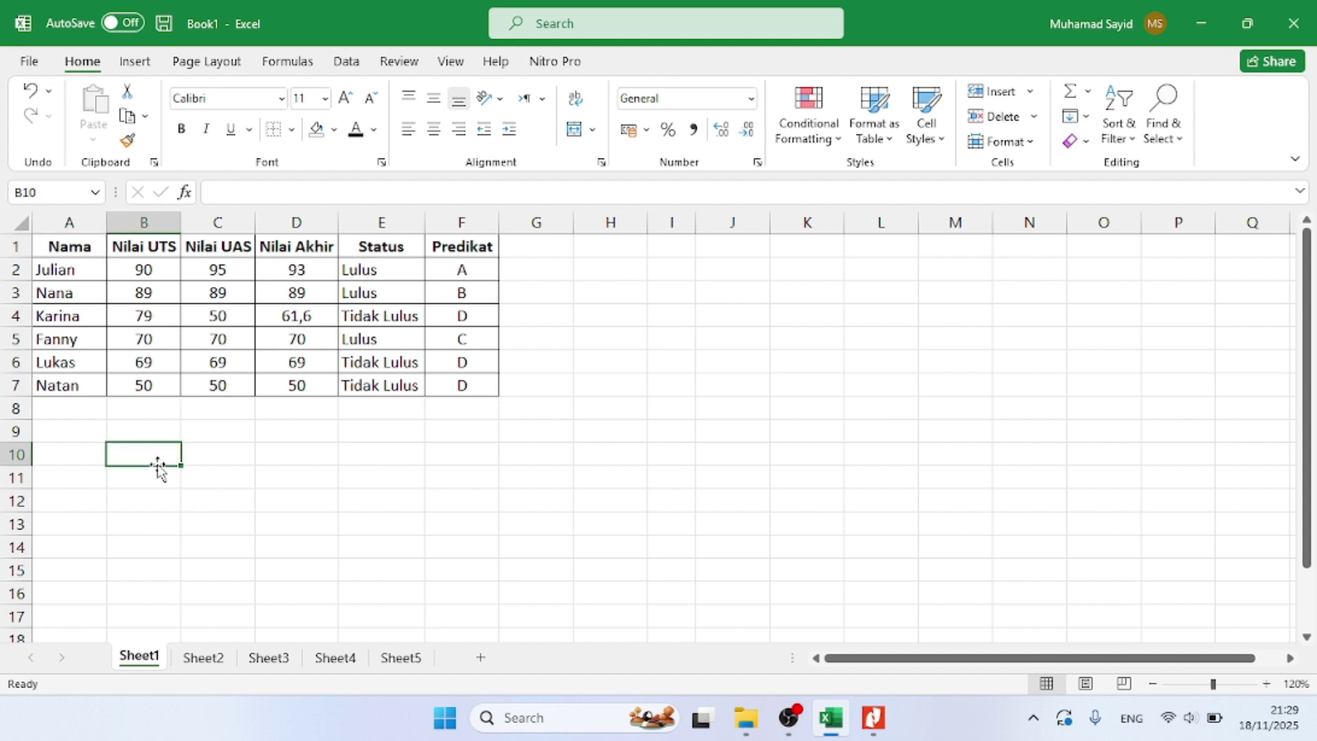
click(103, 432)
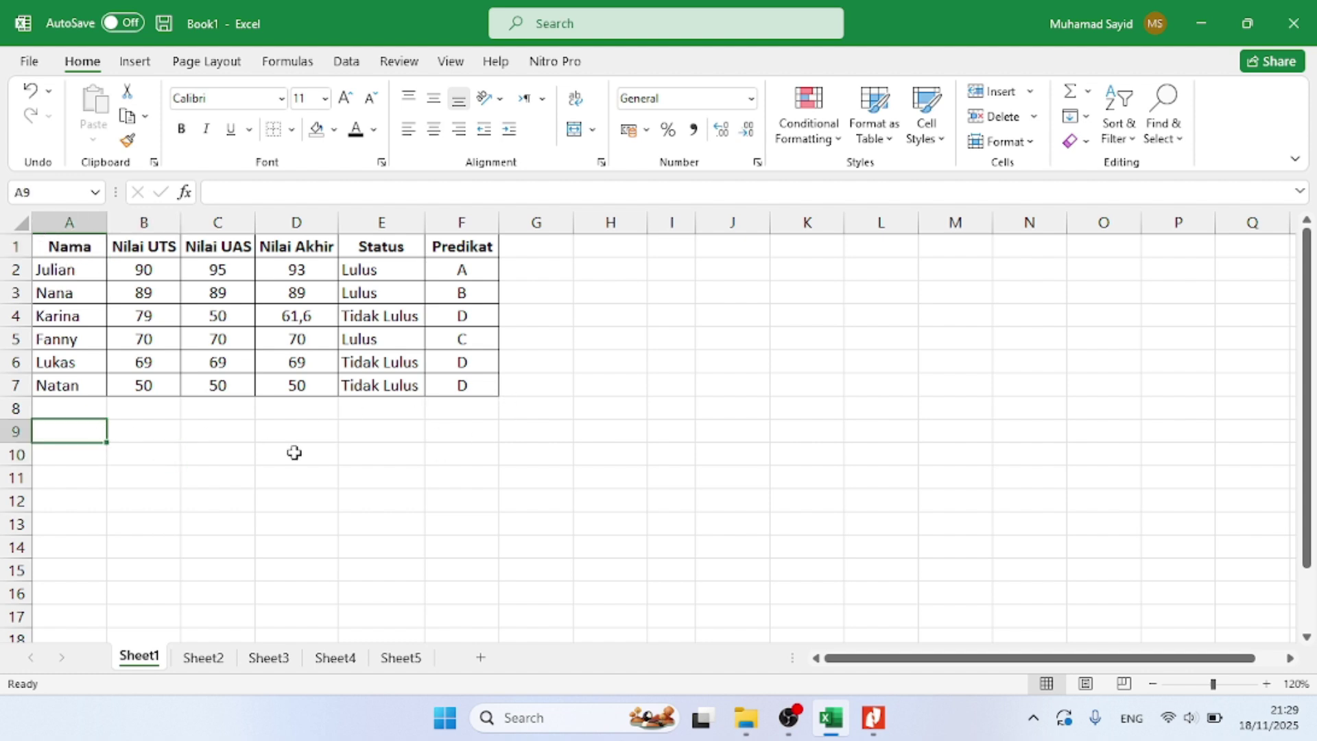
Enter the label "Siswa dengan Status Lulus" in A9 of the Excel sheet, checking the COUNTIF exercise in Nitro Pro
key(alt+Tab)
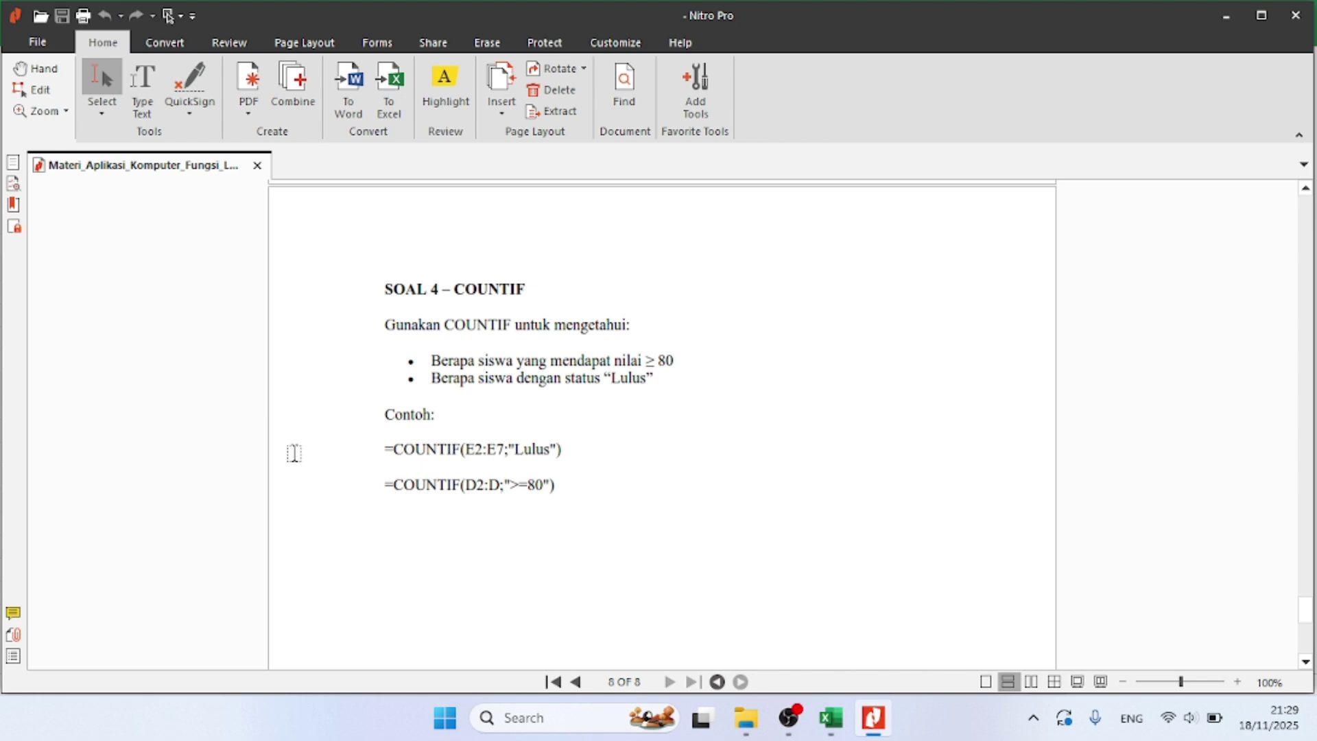
key(alt+Tab)
key(alt+Tab)
key(alt+Tab)
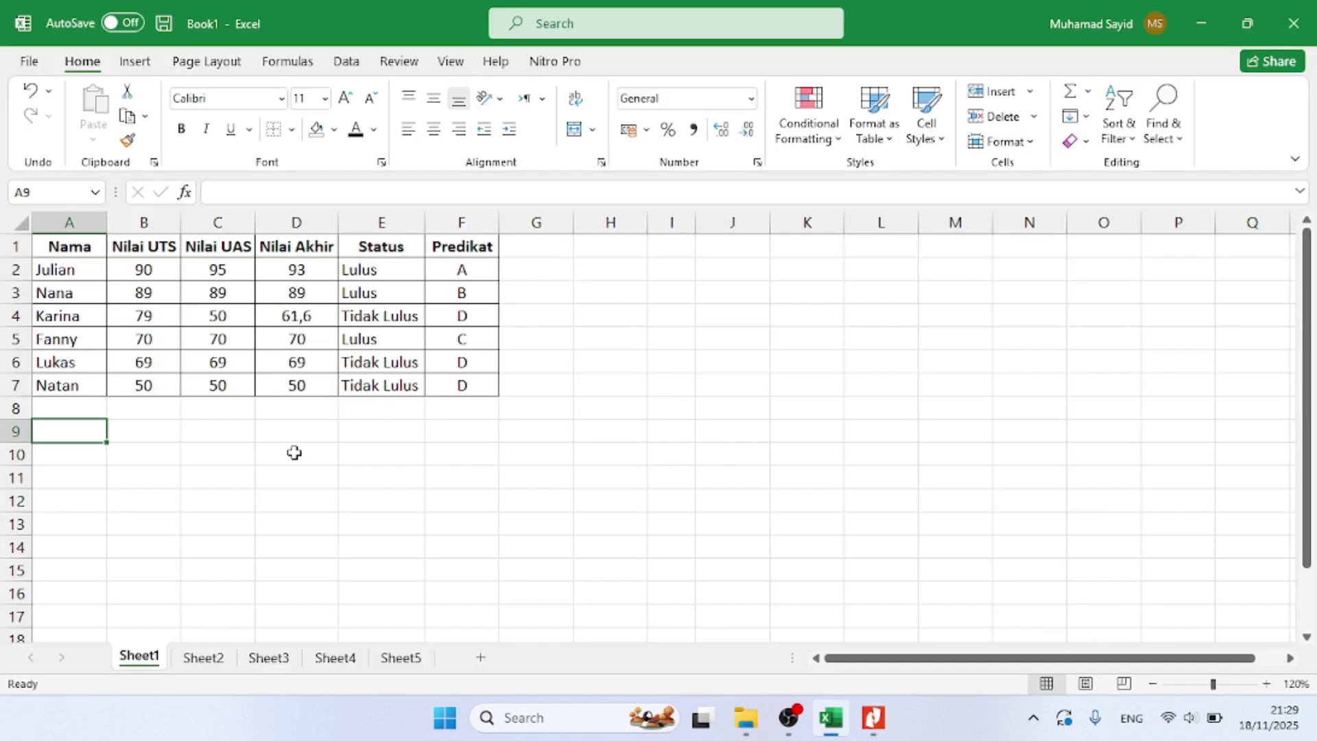
text(S)
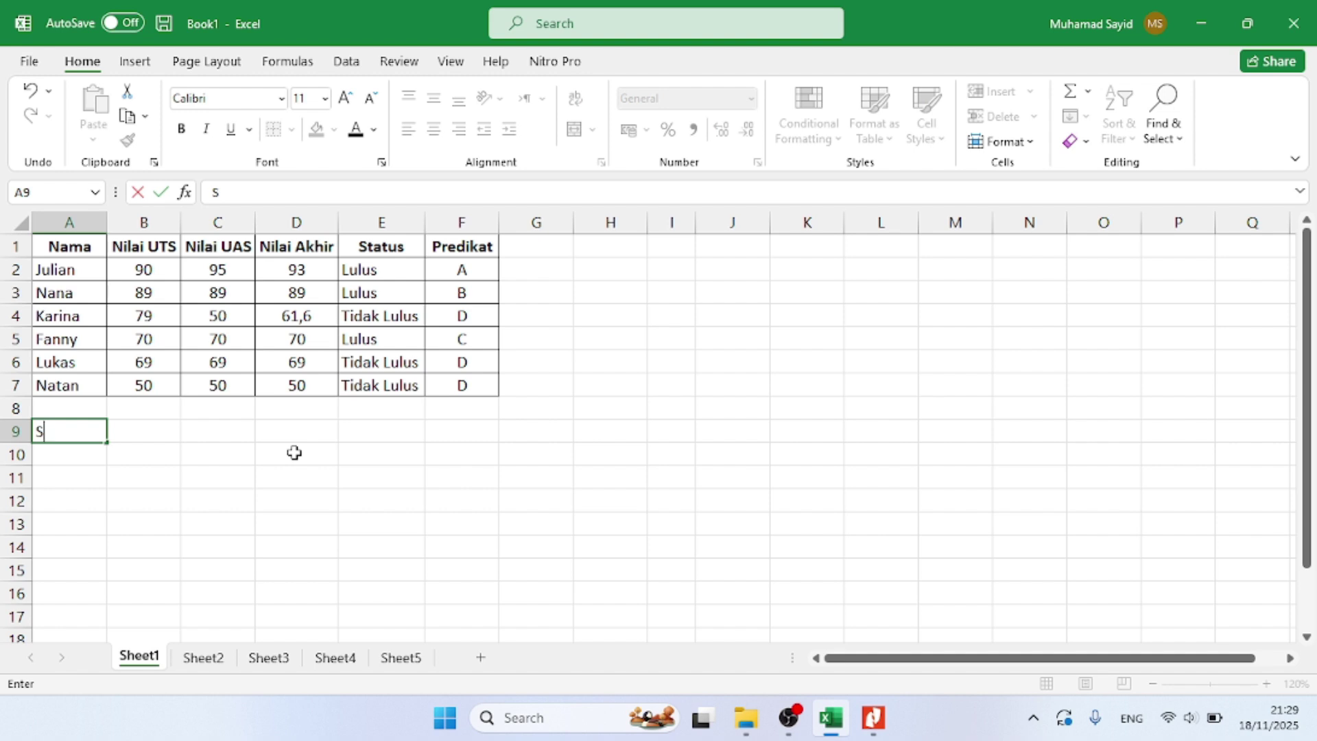
text(Siswa dengan)
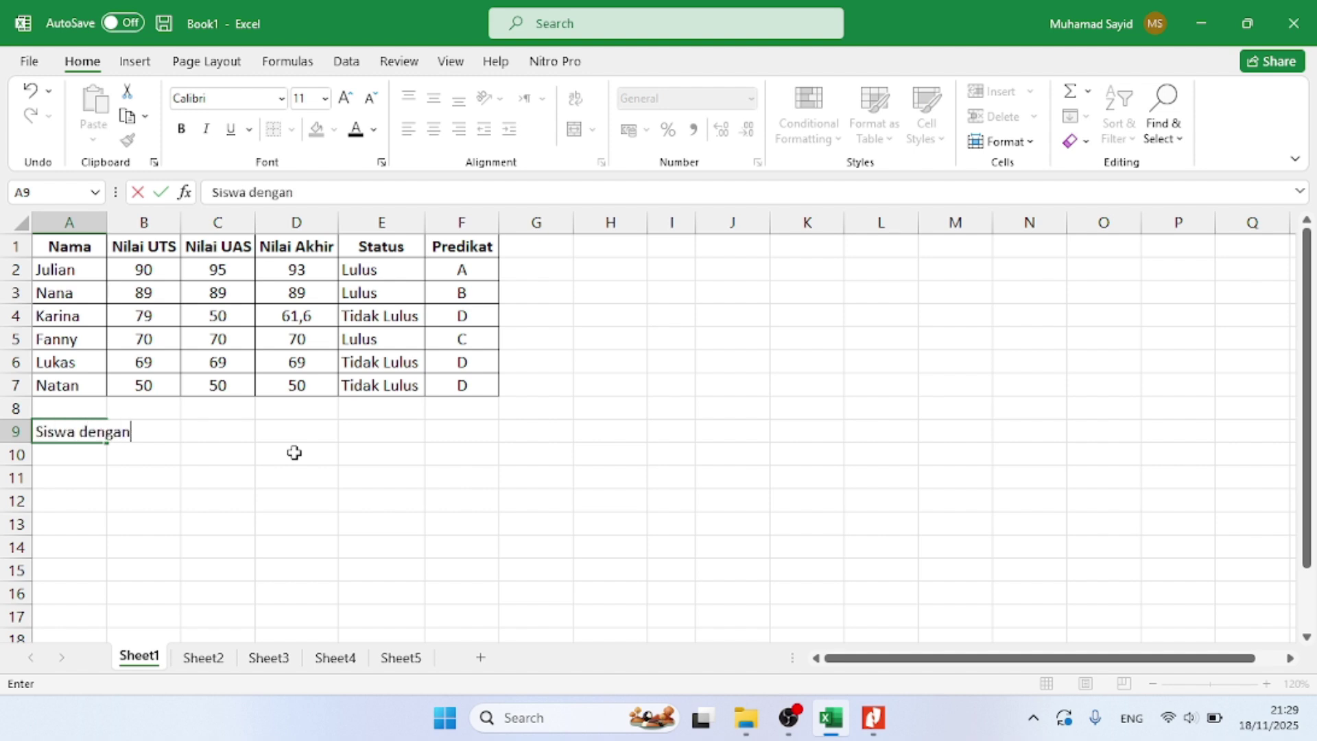
text( Status Lulus)
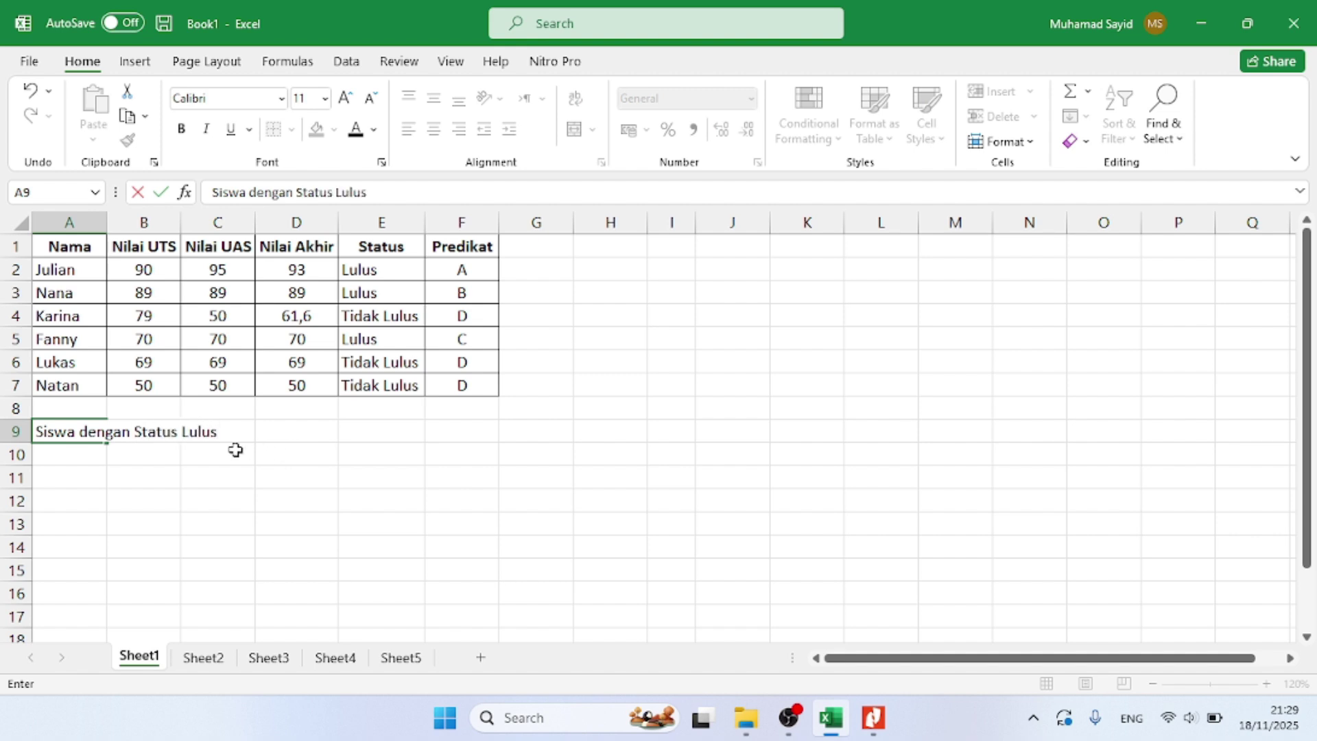
click(91, 453)
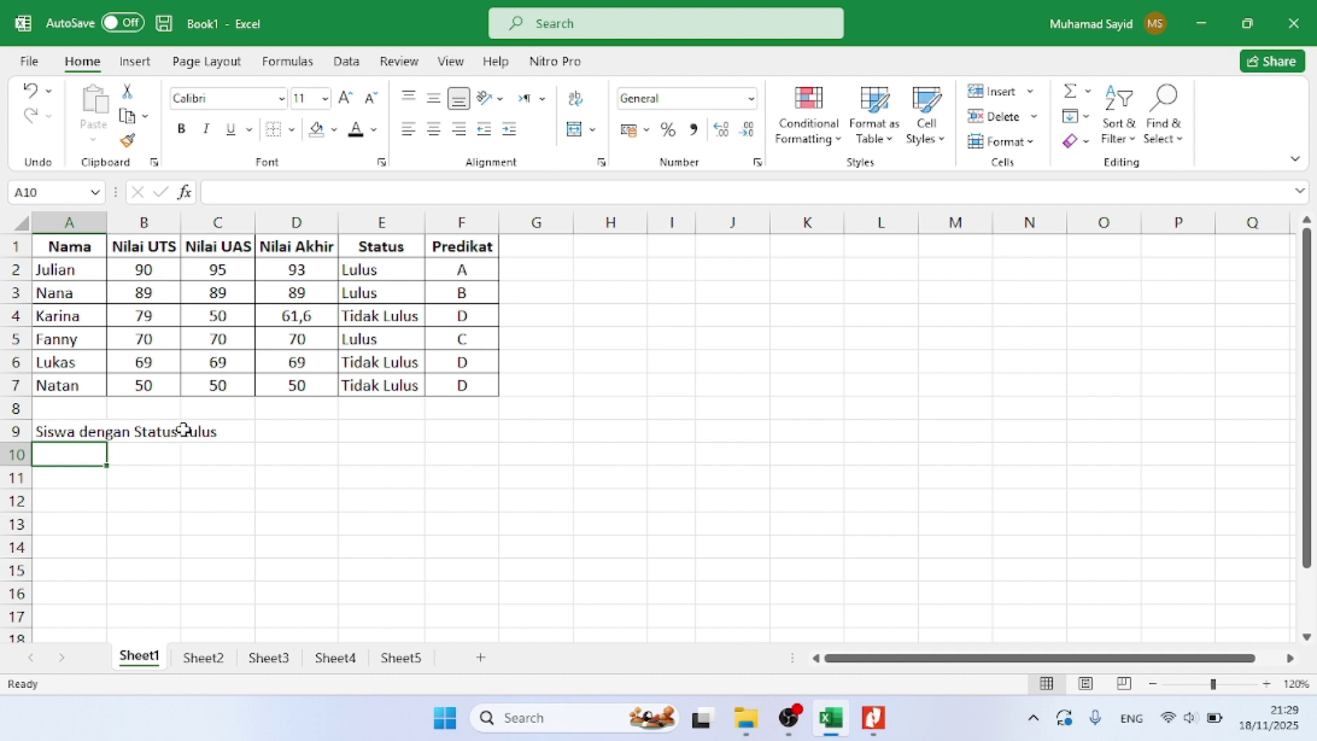
Put the word Lulus in the A9 label in double quotation marks
click(72, 432)
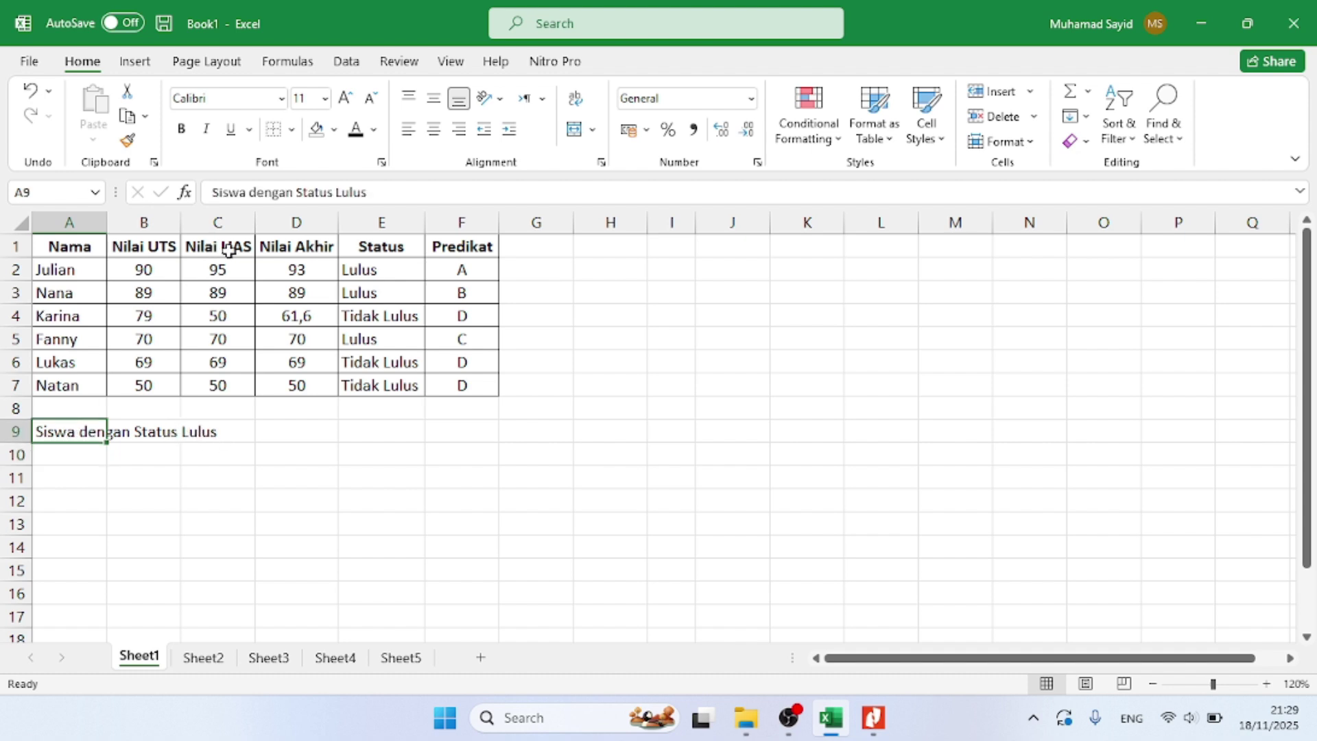
click(335, 193)
text(")
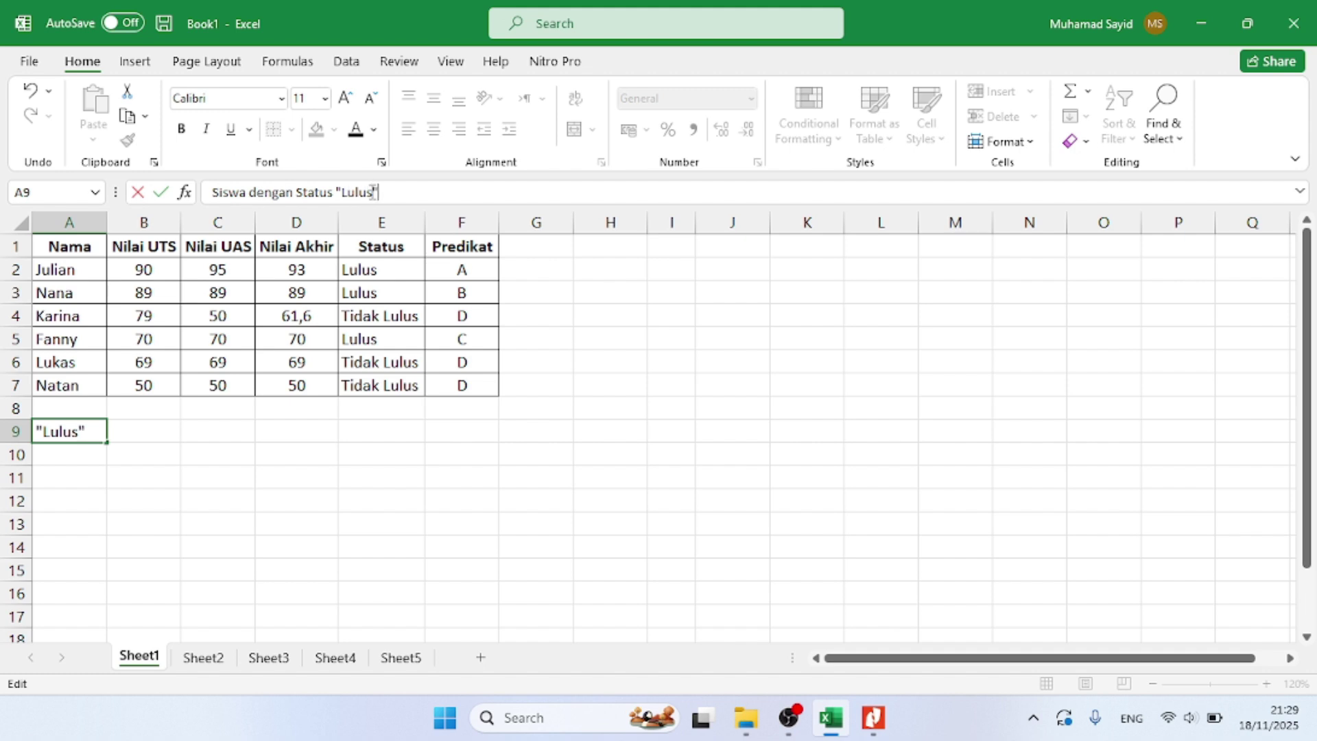
text(")
click(76, 453)
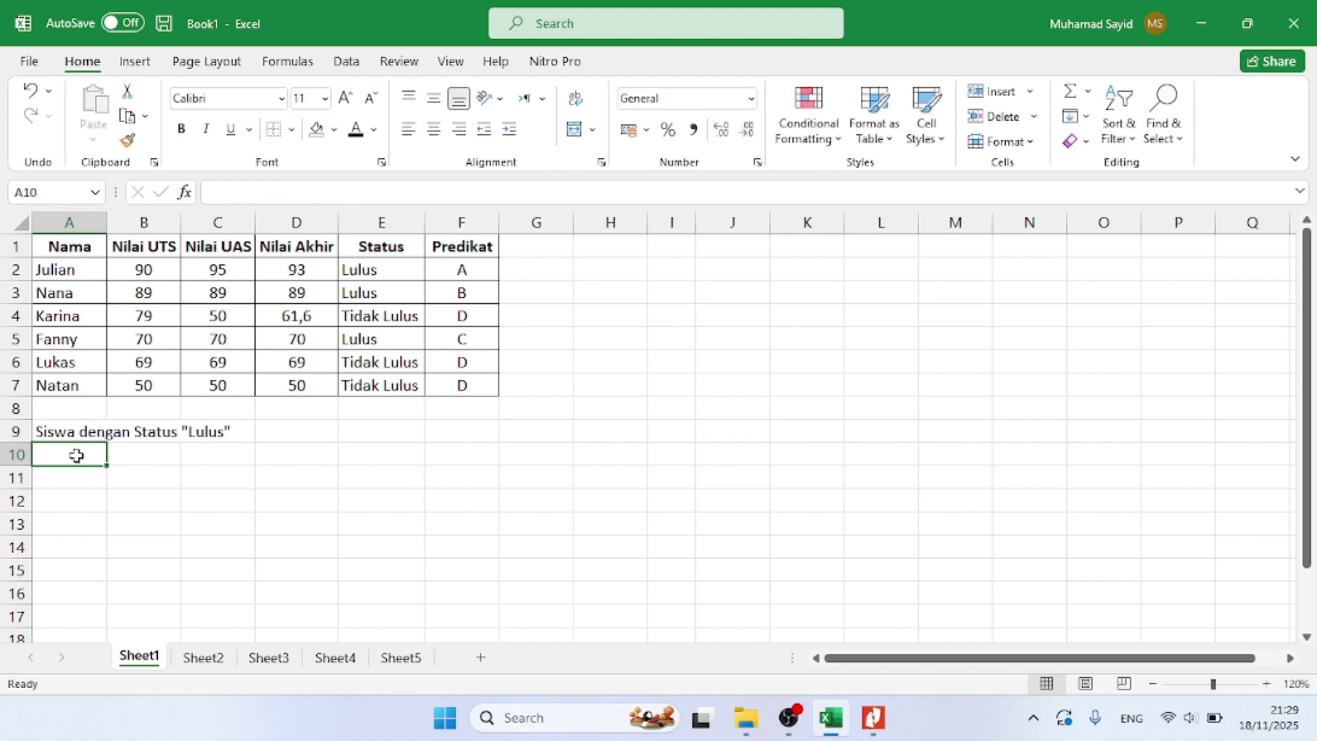
Check the COUNTIF exercise in Nitro Pro, then enter the label Siswa yang mendapat nilai ">=80" in A10 of the Excel sheet
key(alt+Tab)
key(alt+Tab)
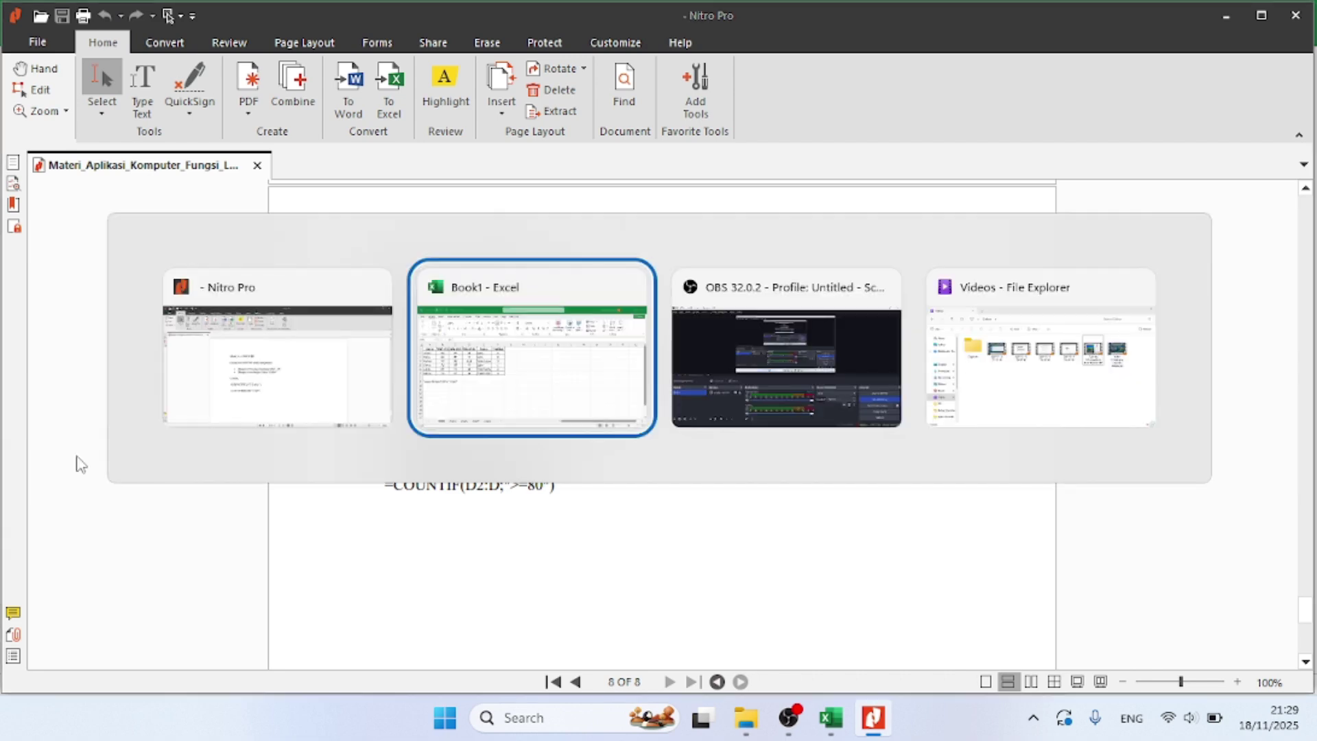
key(alt+Tab)
key(alt+Tab)
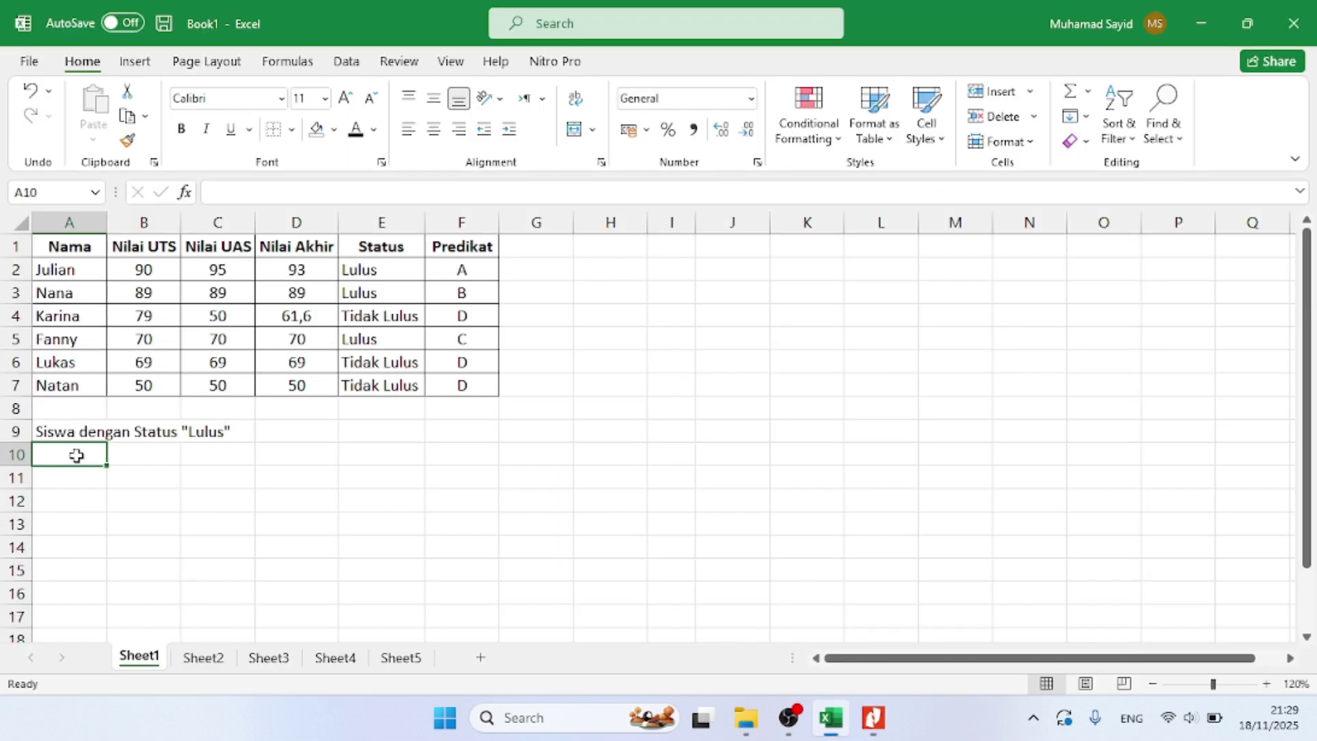
text(Siswa ya)
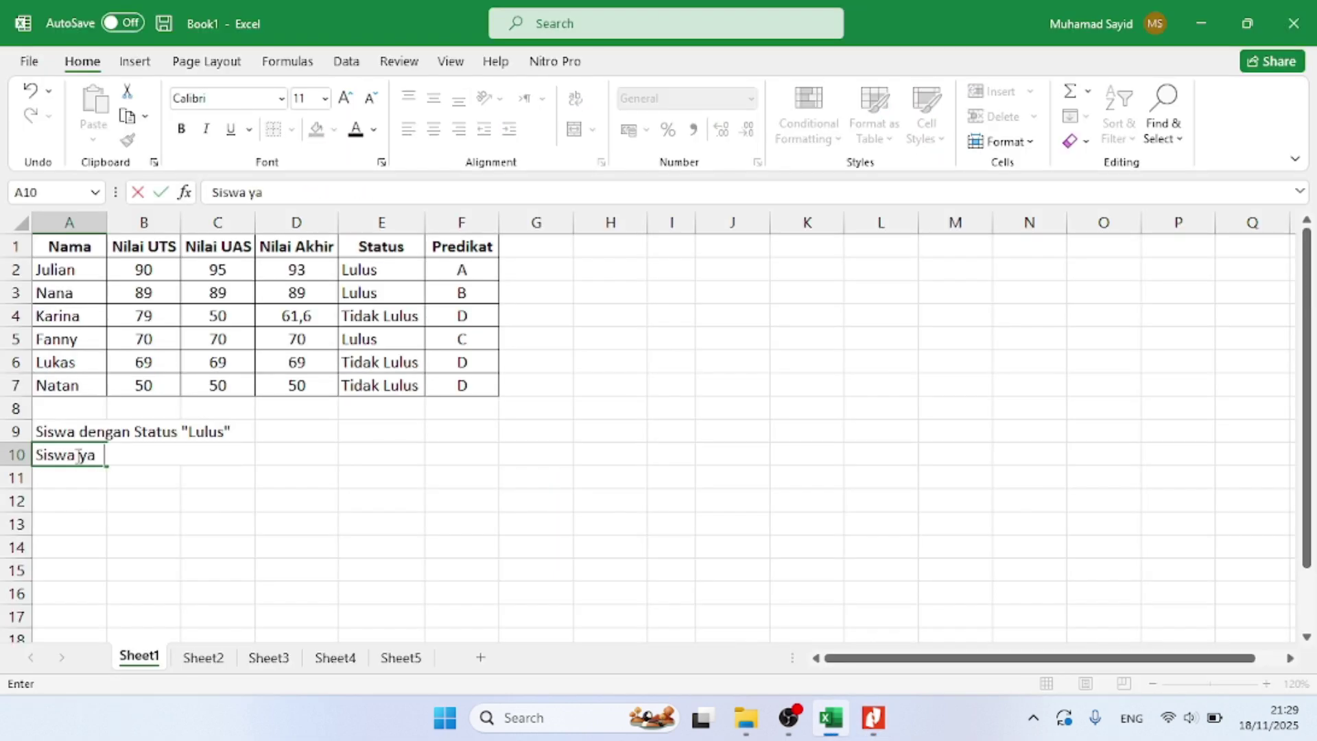
text(ng mendapat)
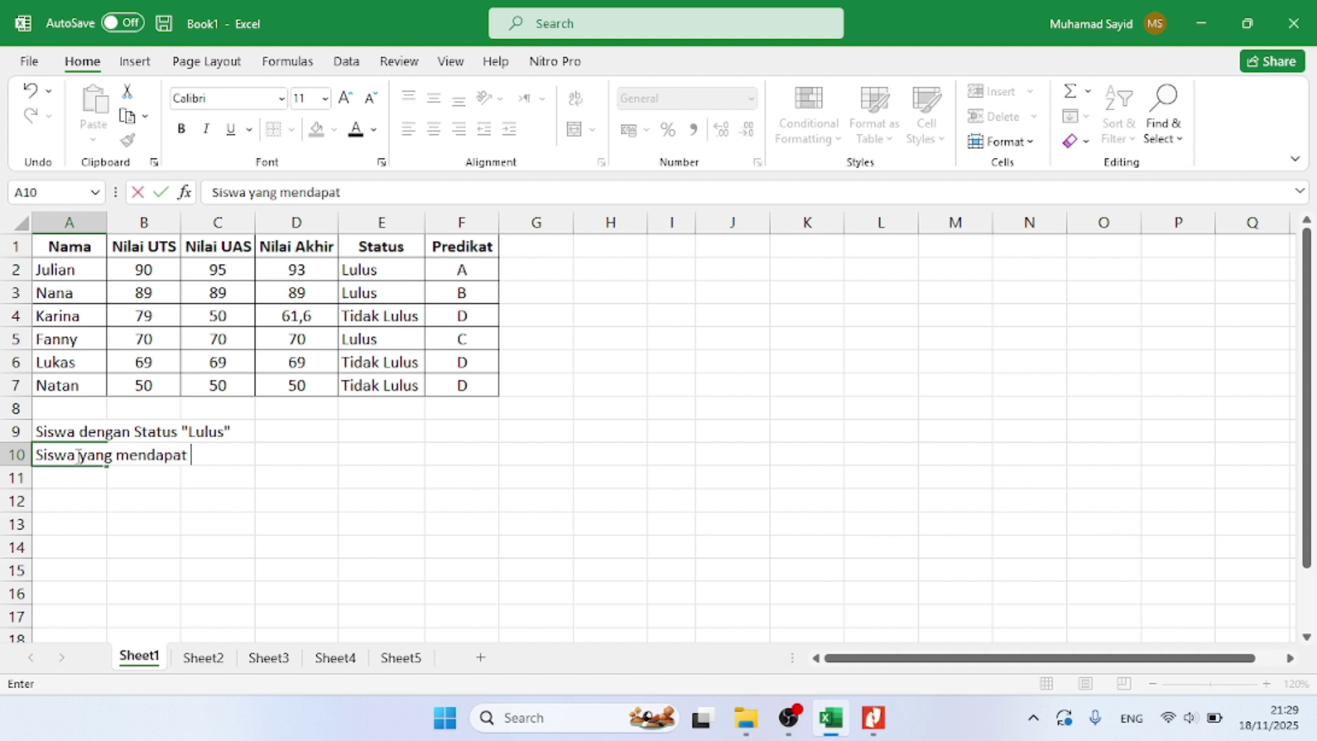
text( nilai ">=80)
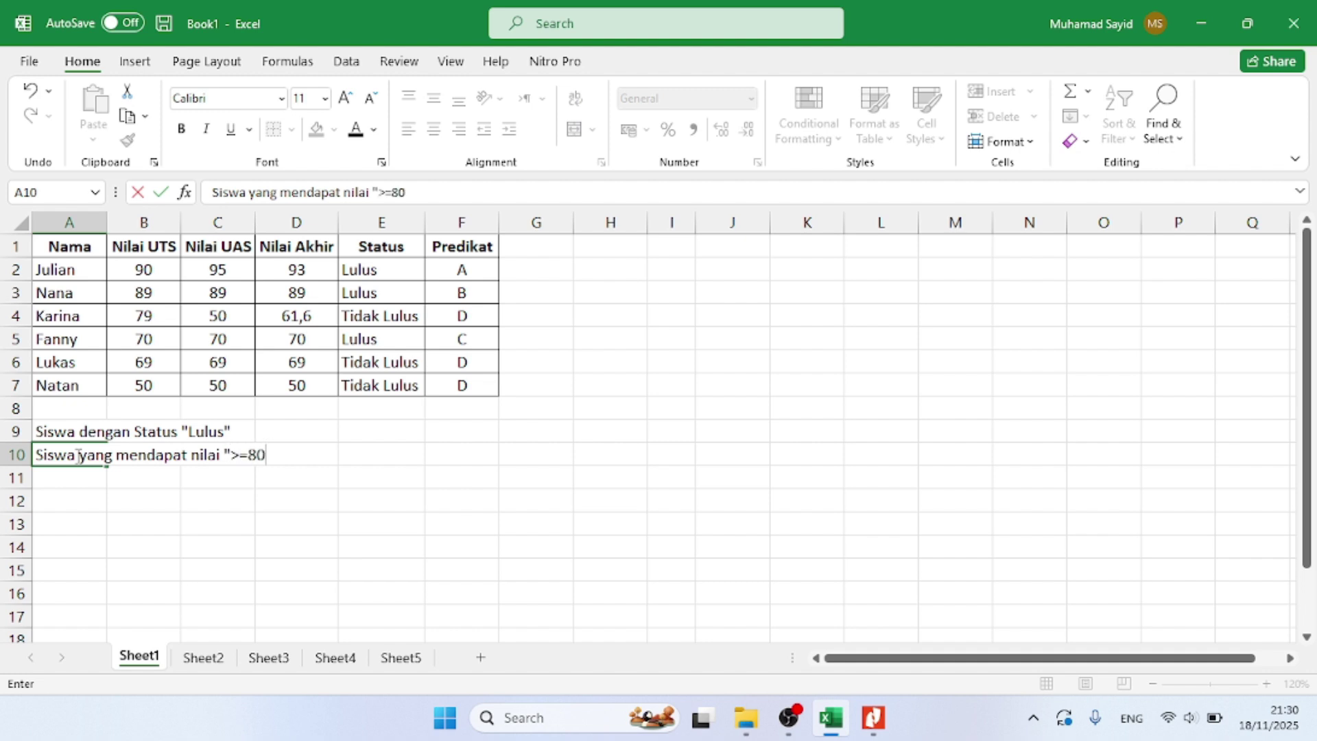
key(Return)
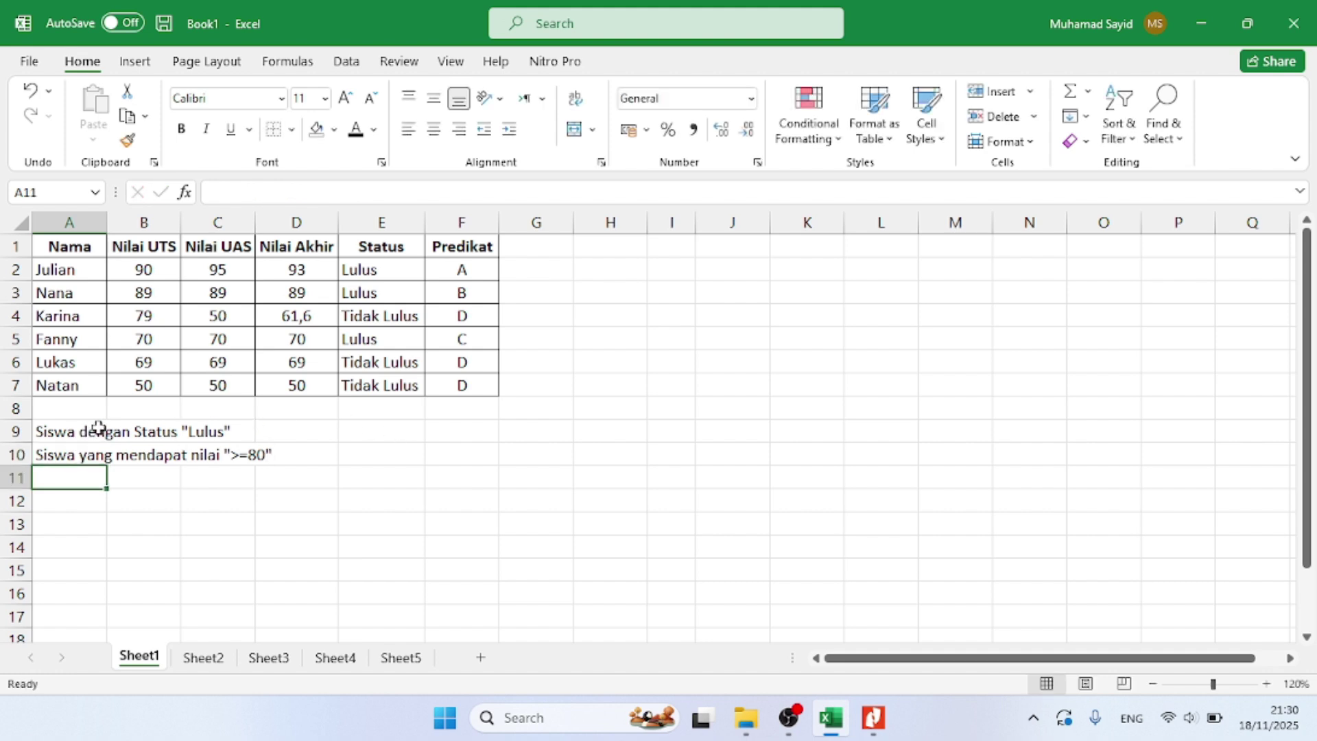
Fill A9:D9, the row with the "Lulus" label, with the orange theme color
drag(64, 427, 295, 449)
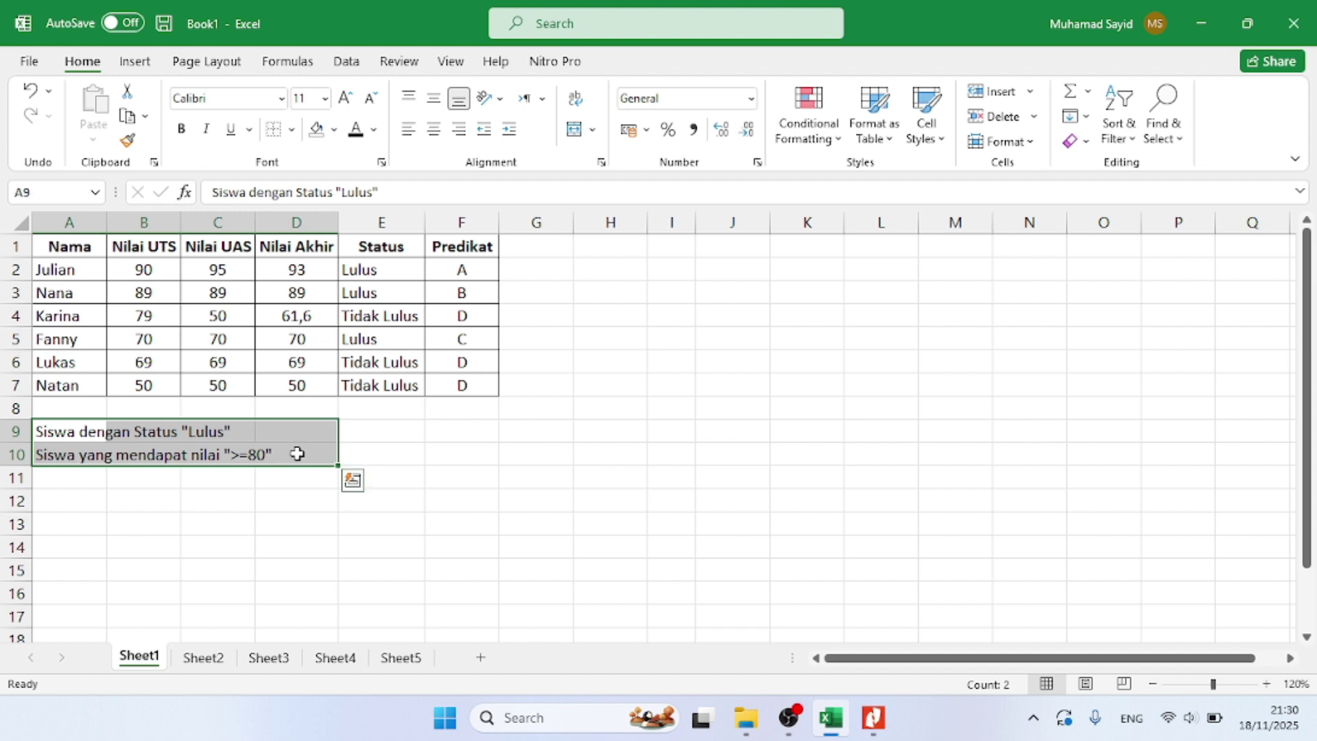
drag(62, 429, 266, 433)
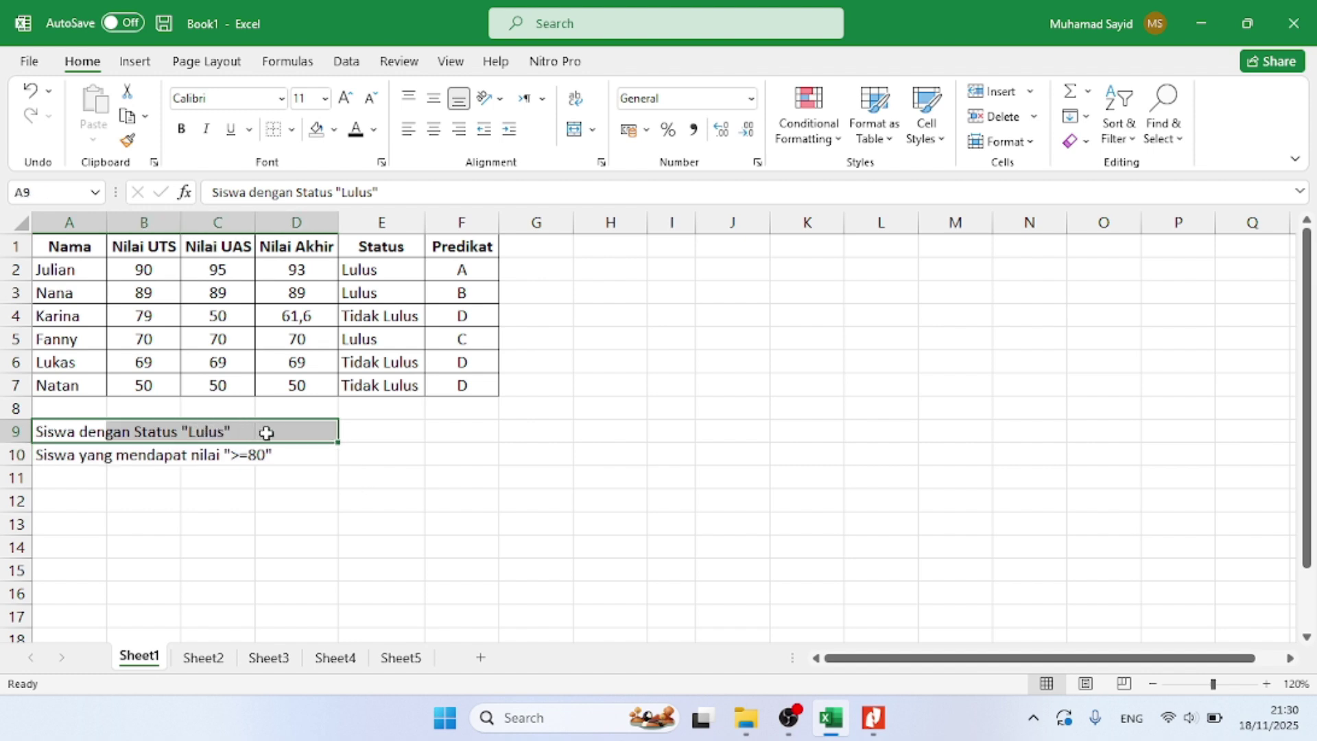
click(334, 129)
click(397, 179)
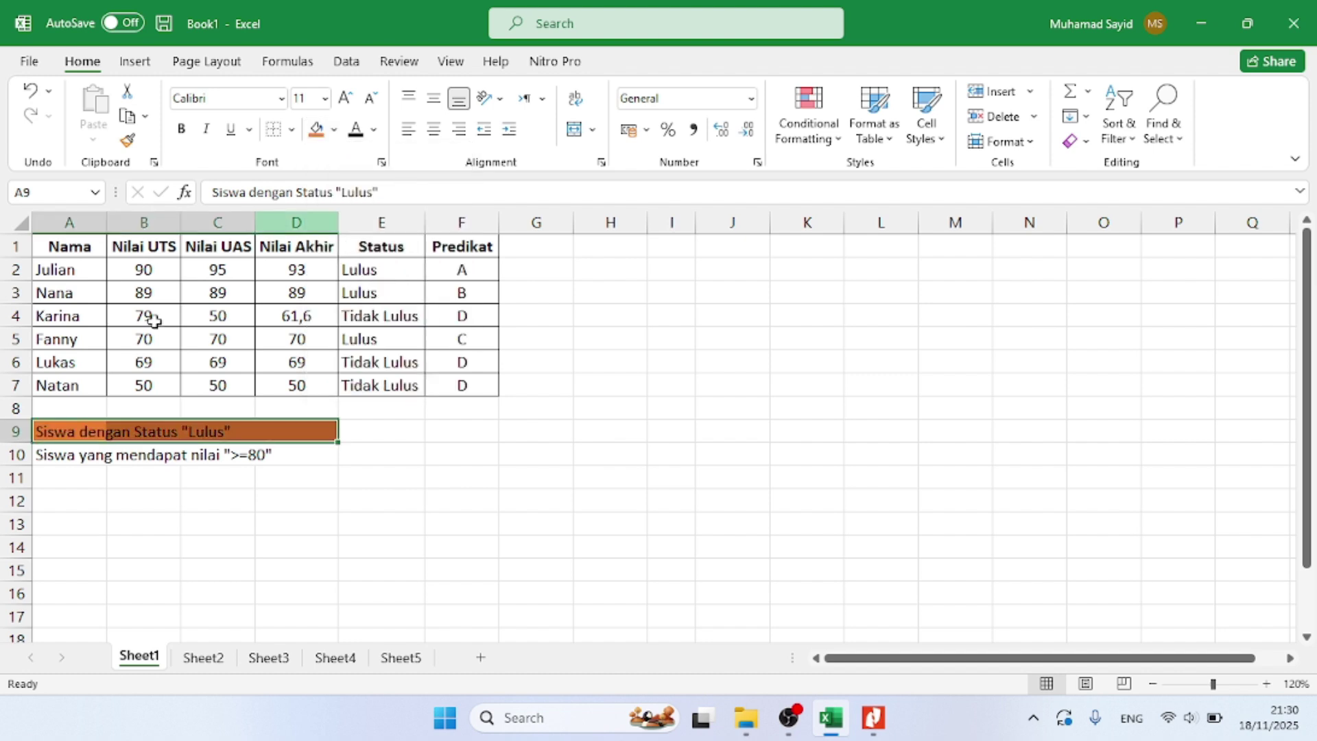
Fill A10:D10, the row with the ">=80" label, with a light blue theme color
drag(59, 456, 288, 463)
click(334, 131)
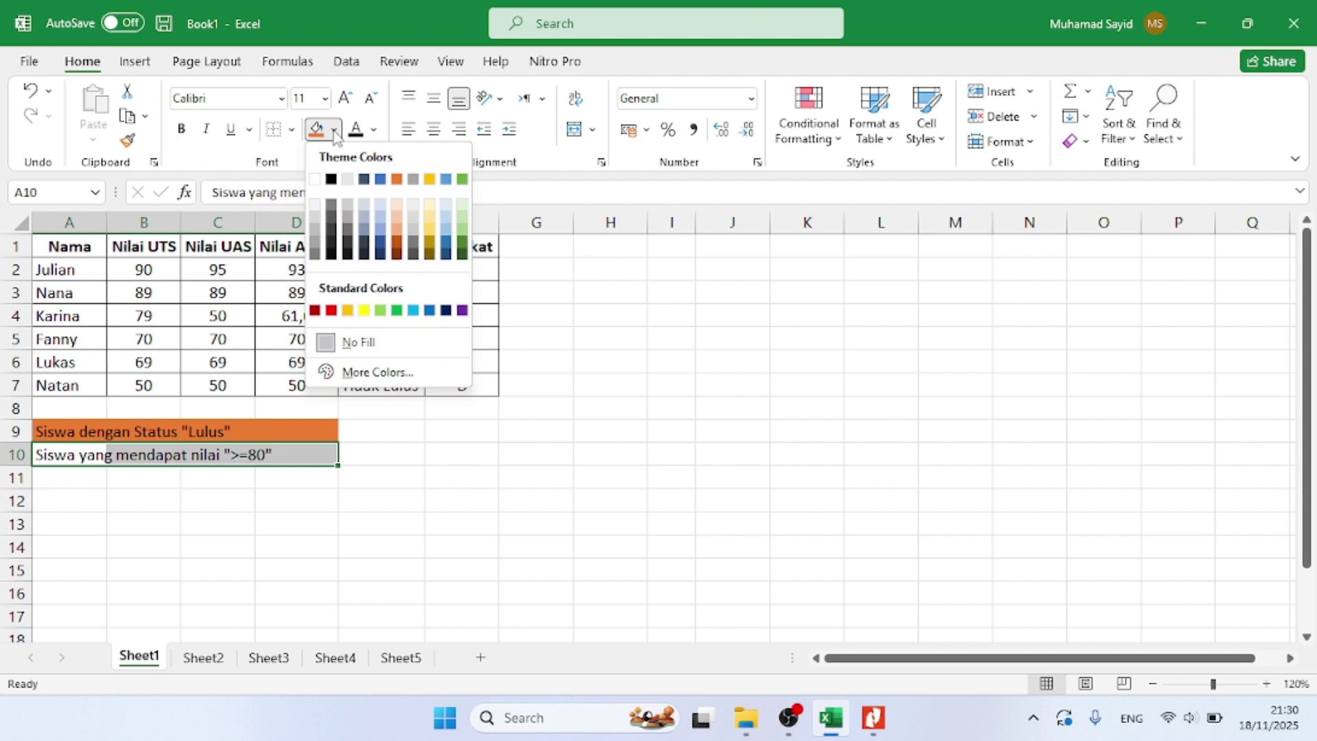
click(397, 206)
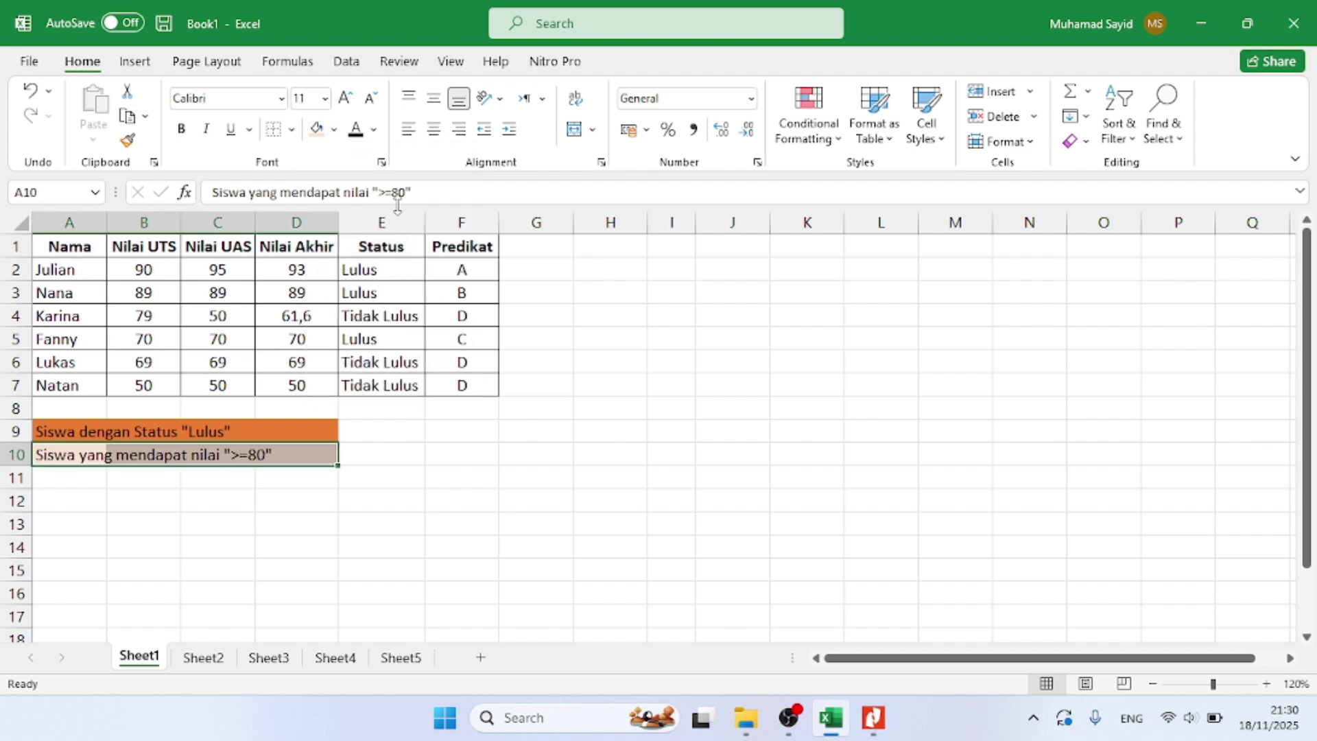
click(333, 130)
click(380, 221)
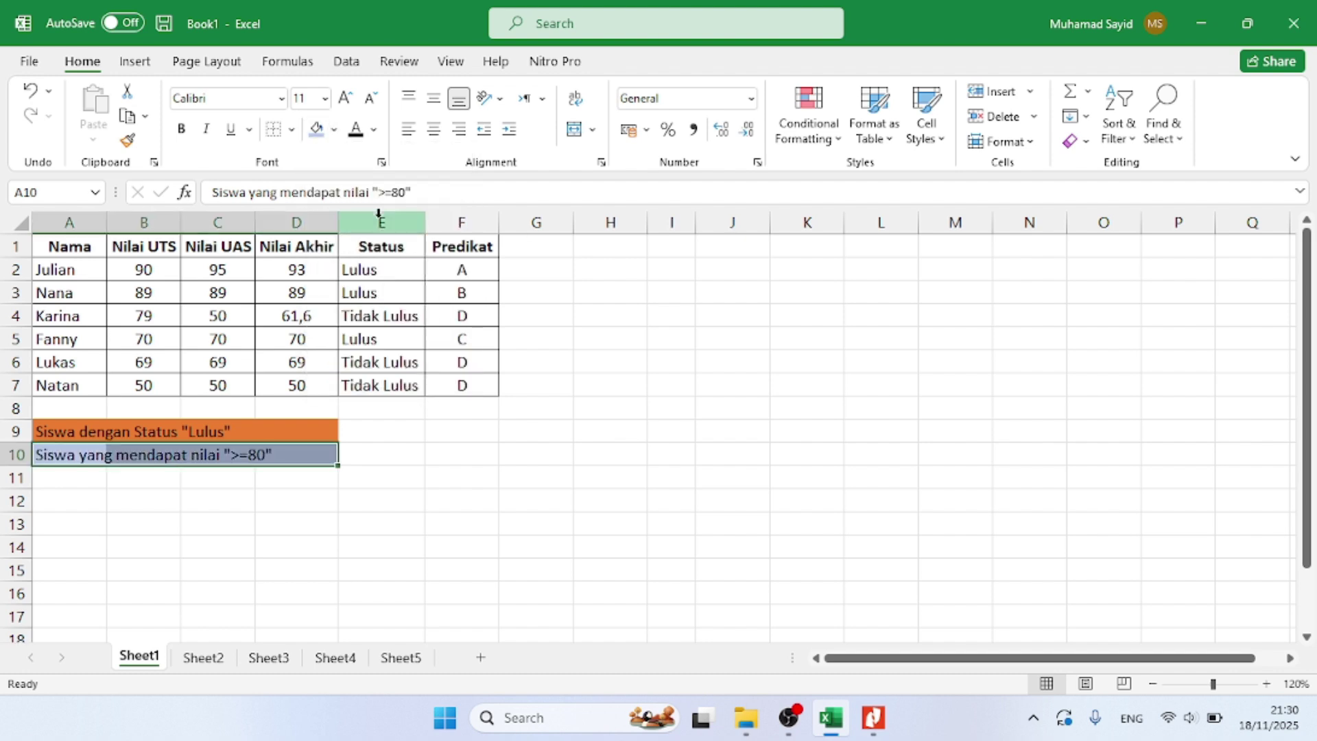
Apply All Borders to the result cells E9:E10 beside the two labels
click(381, 431)
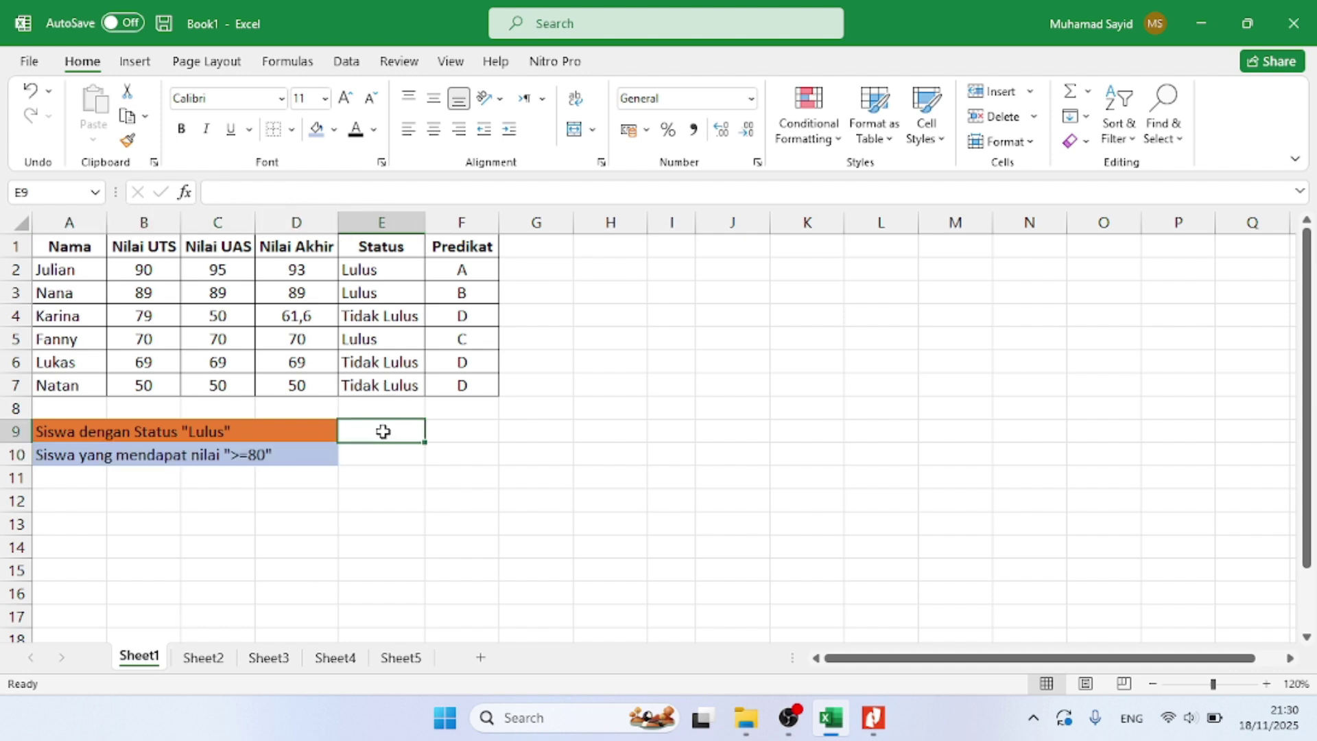
drag(358, 431, 370, 456)
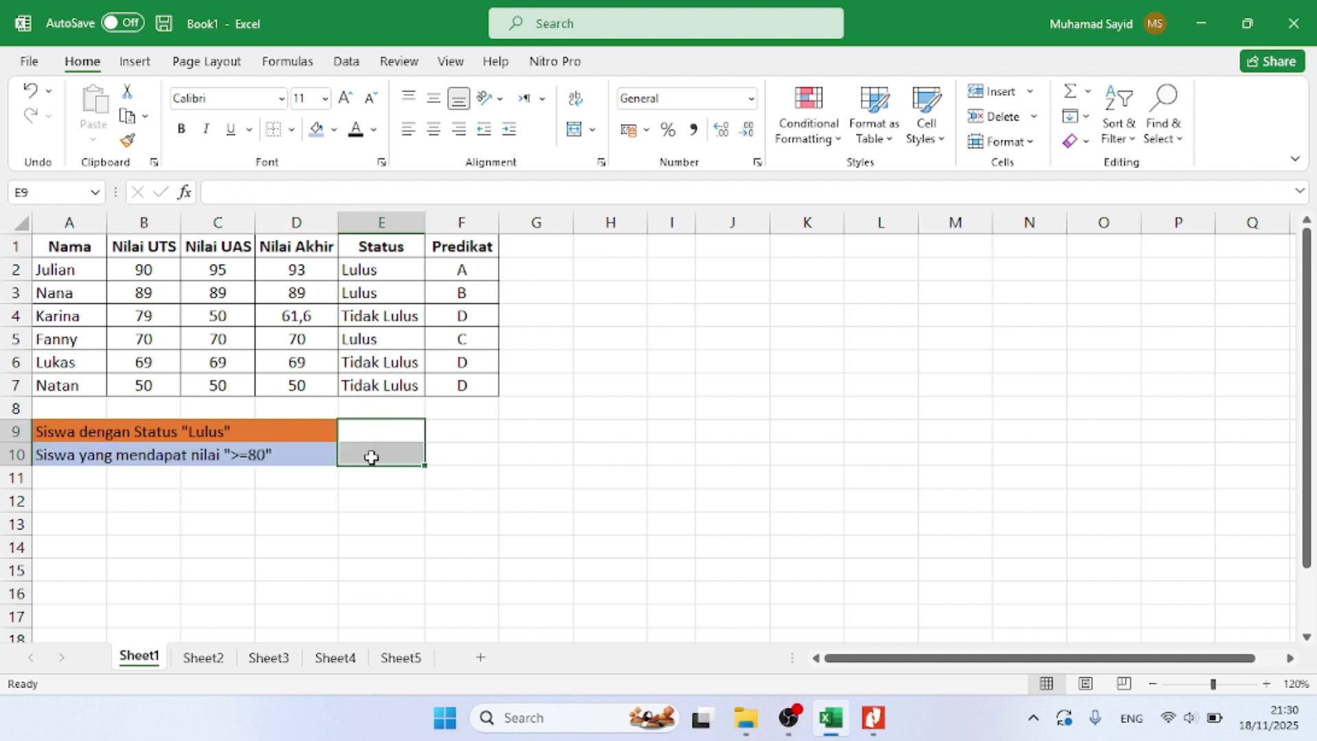
click(295, 129)
click(328, 277)
click(292, 129)
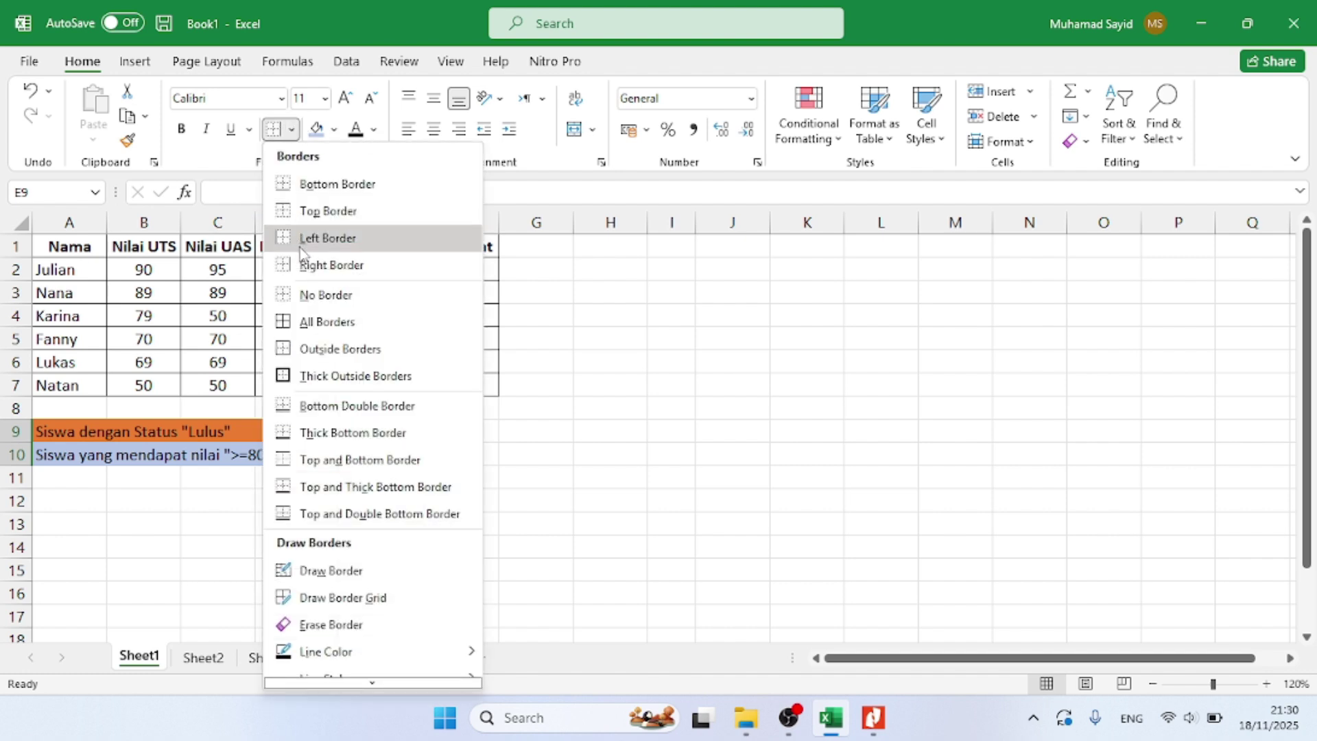
click(328, 322)
click(328, 319)
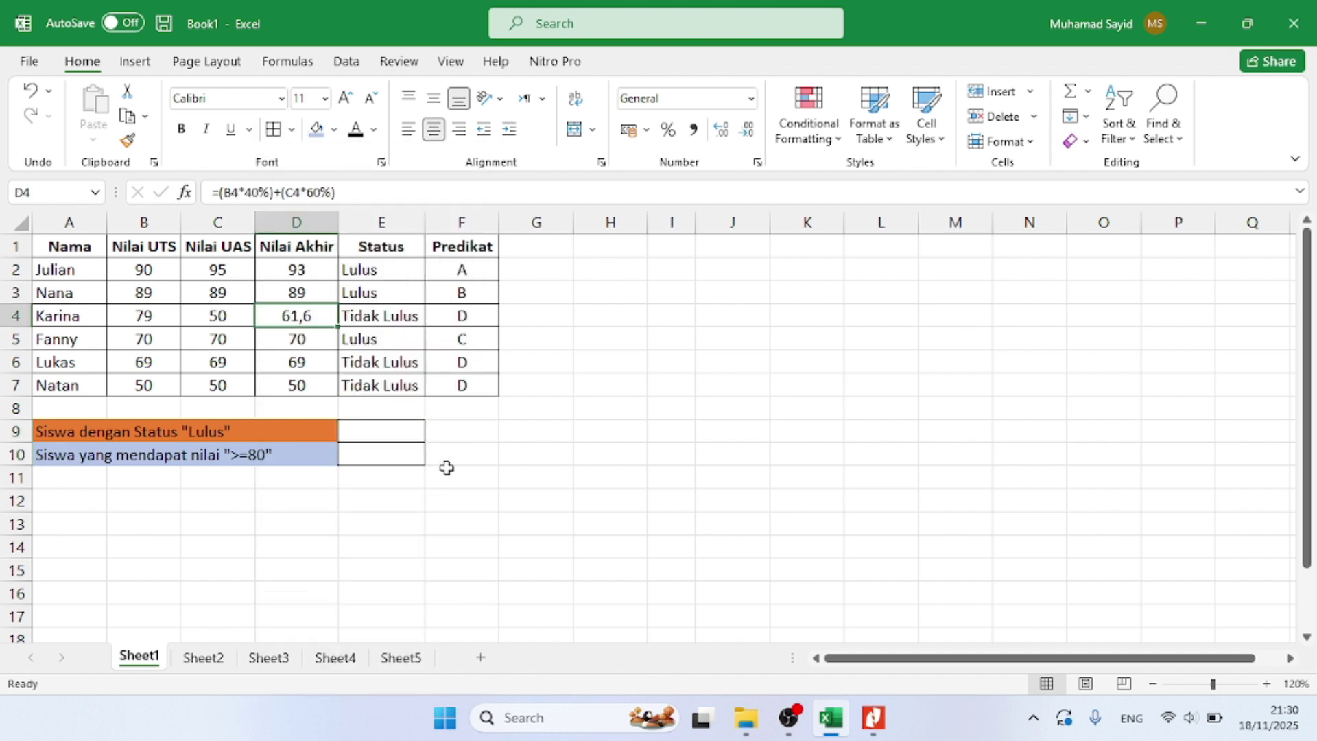
click(370, 433)
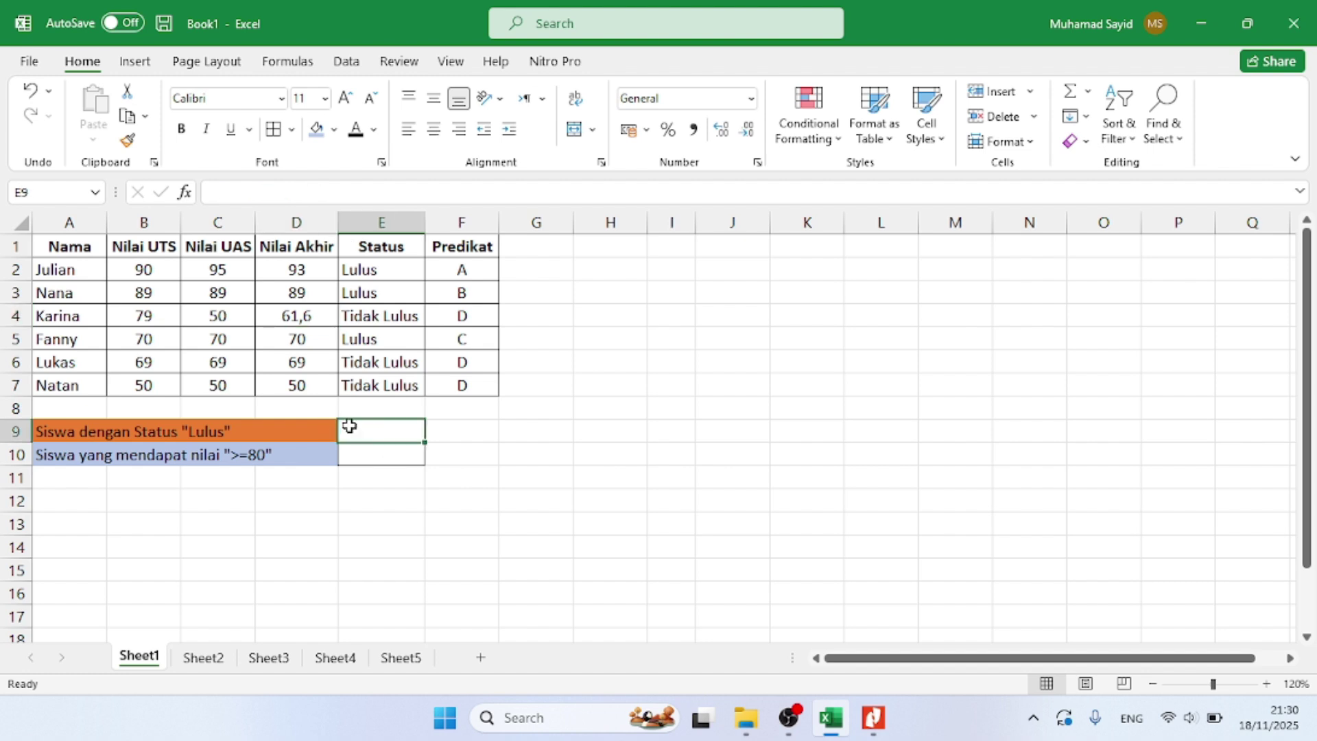
drag(359, 430, 367, 456)
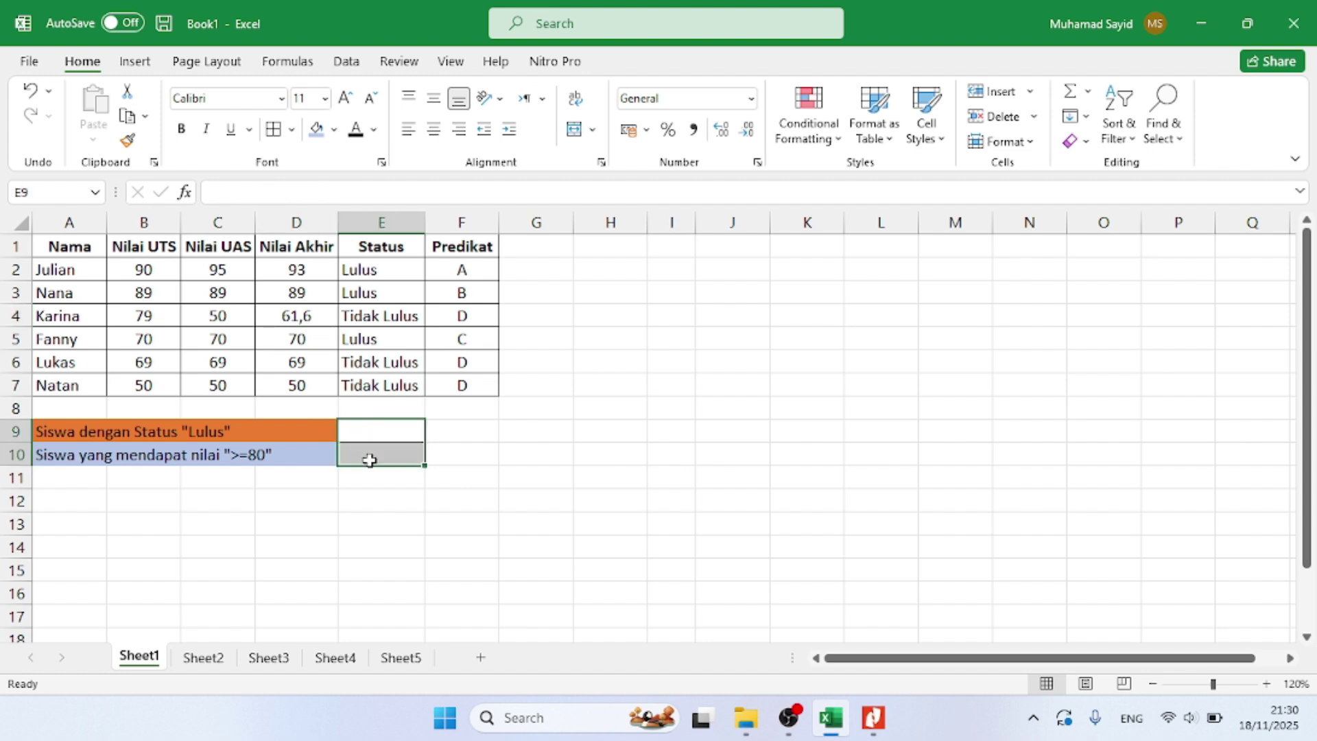
click(292, 129)
click(329, 321)
drag(330, 319, 383, 412)
click(376, 430)
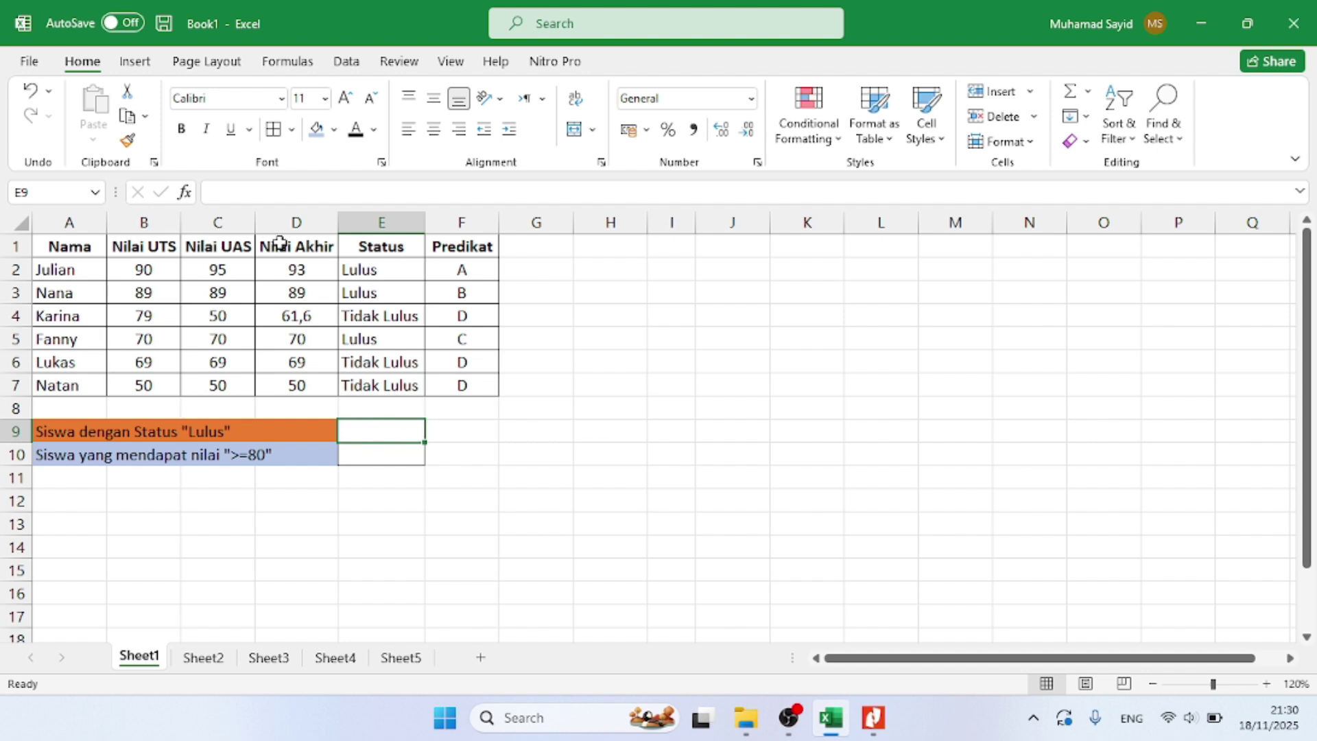
click(270, 196)
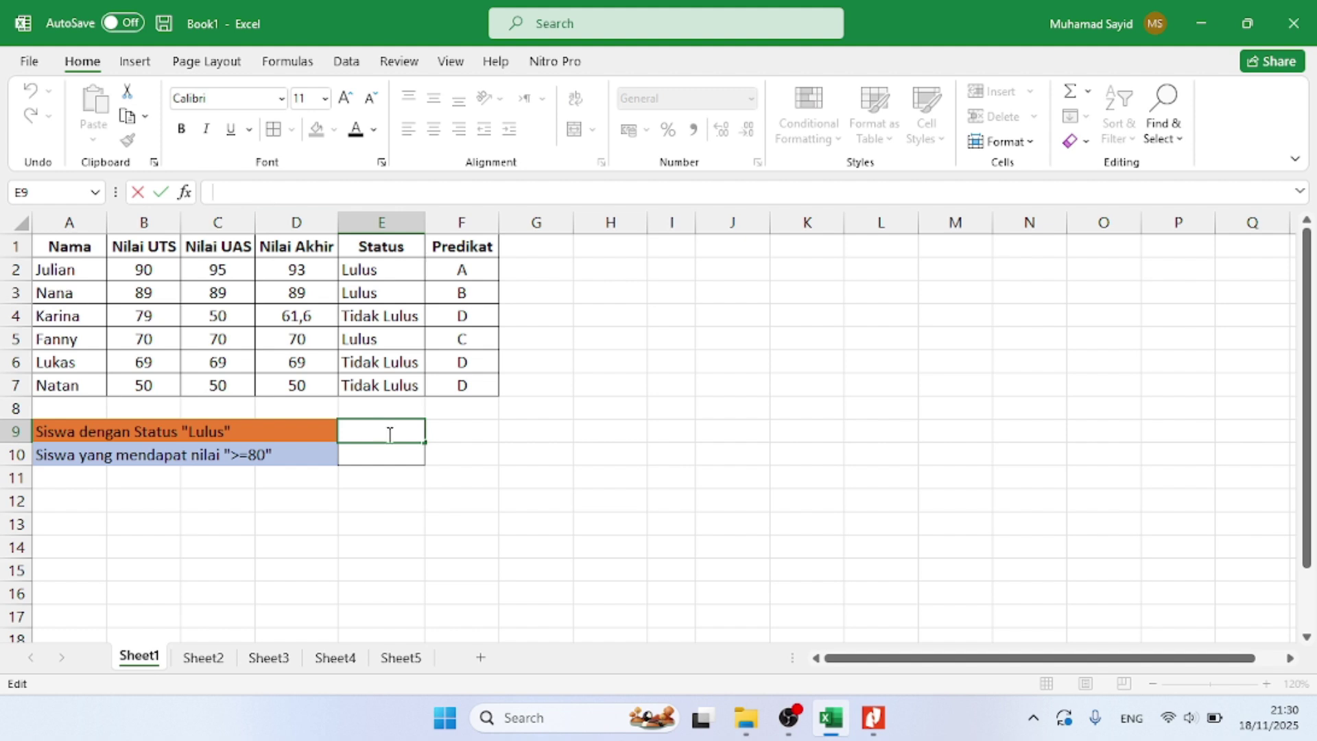
click(455, 436)
Enter the formula =COUNTIF(E2:E7;"Lulus") in E9 to count the students who passed
click(395, 432)
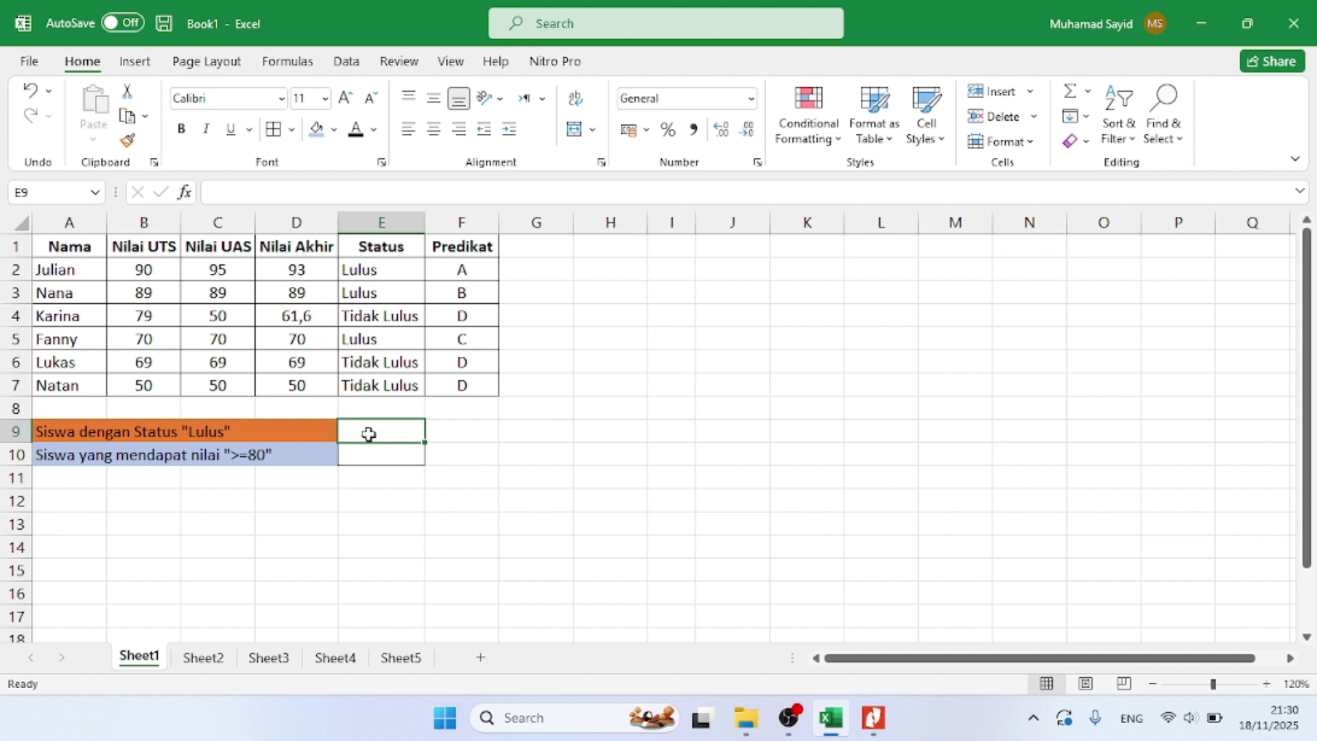
click(242, 193)
text(=)
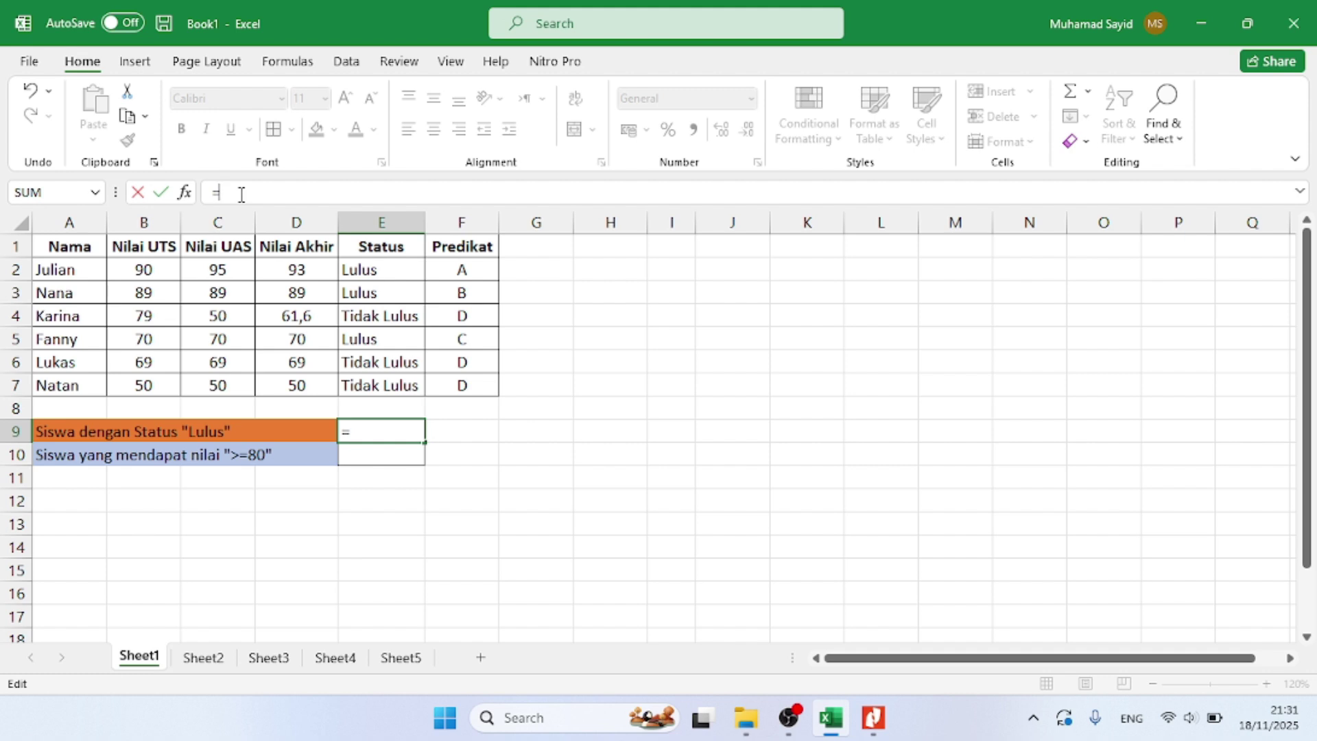
text(count)
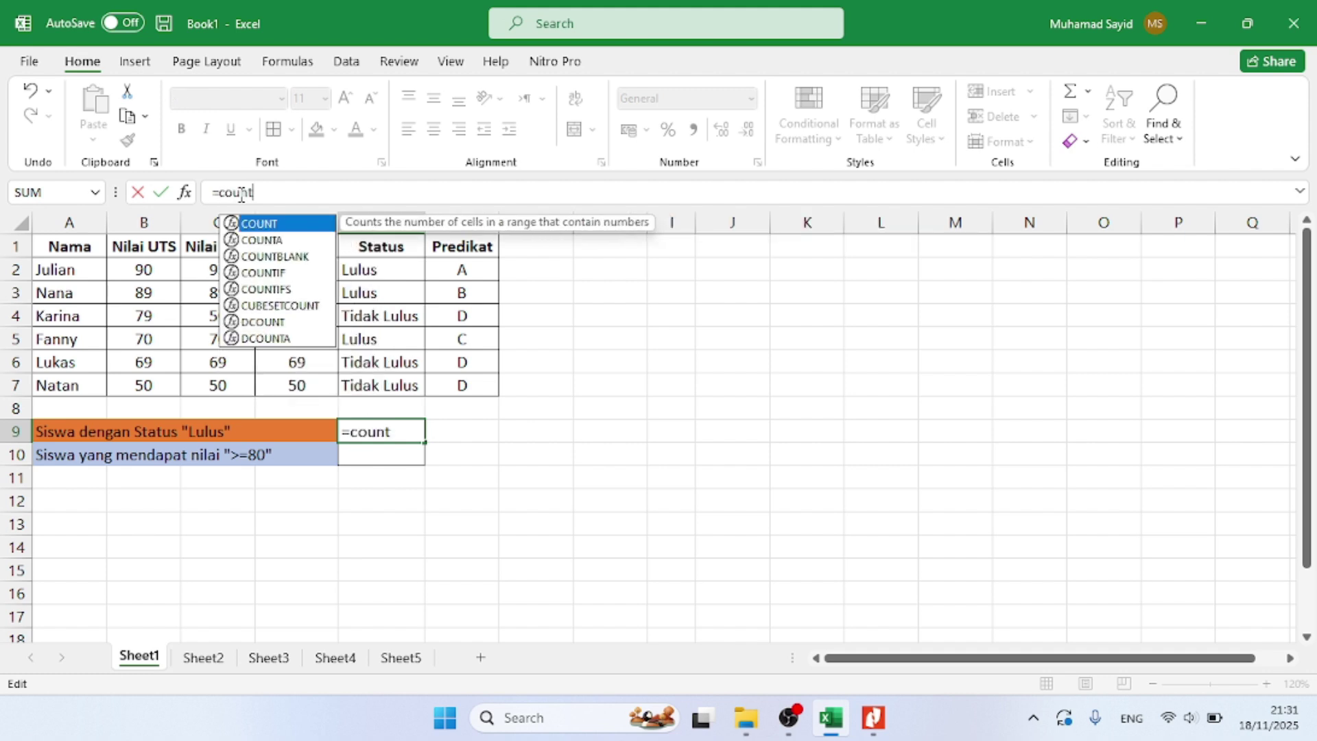
text(if)
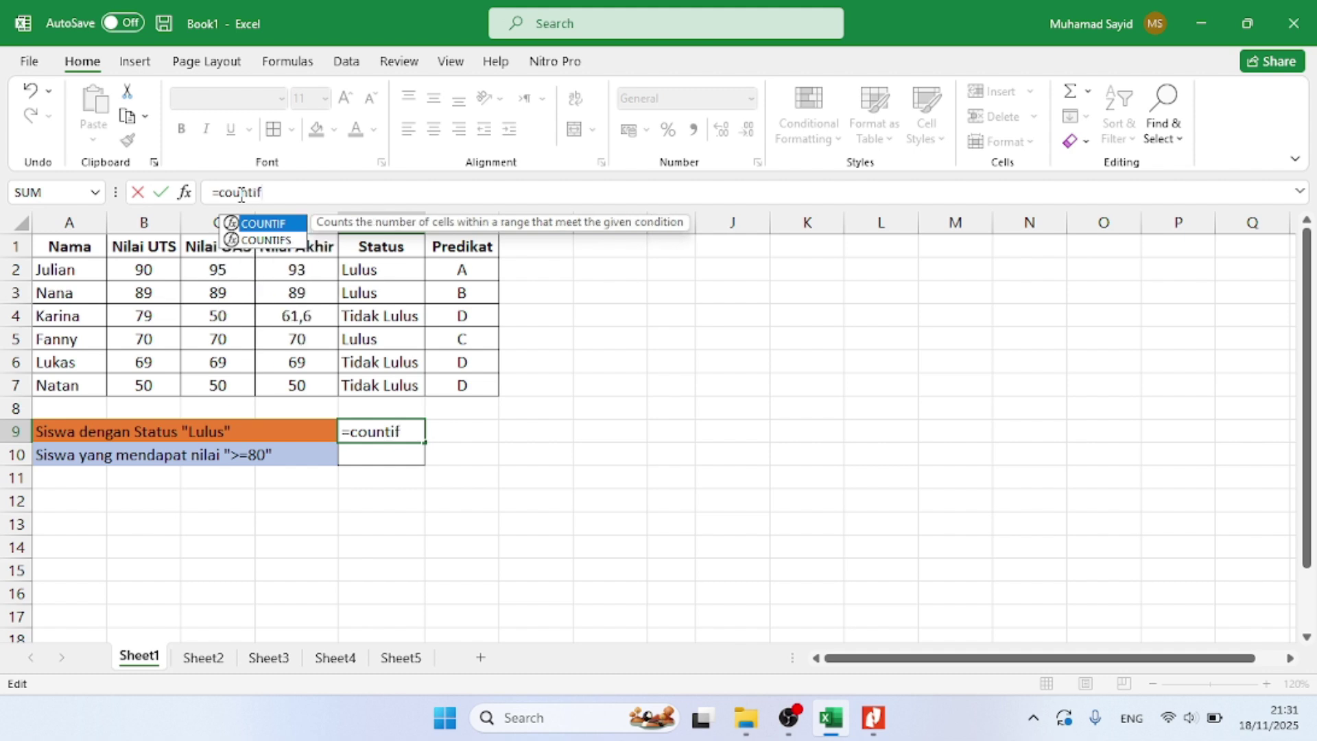
text(()
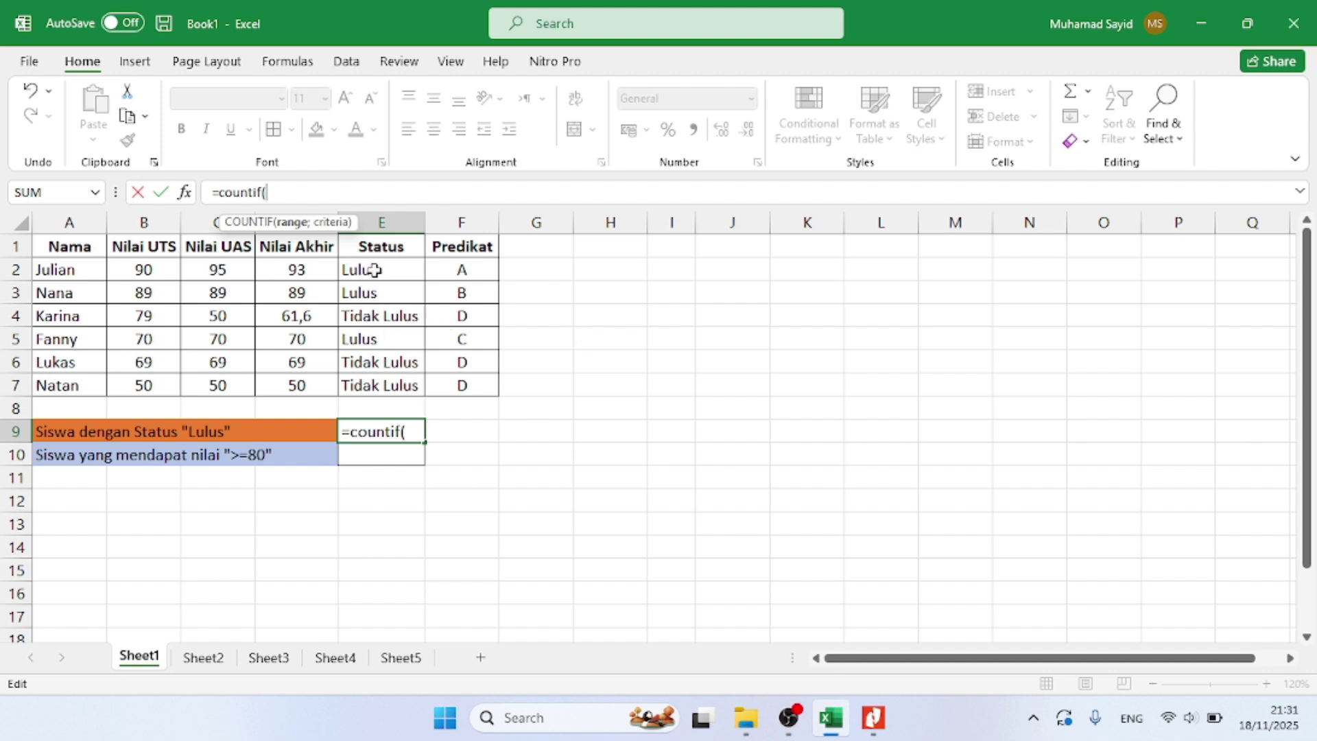
drag(374, 270, 389, 377)
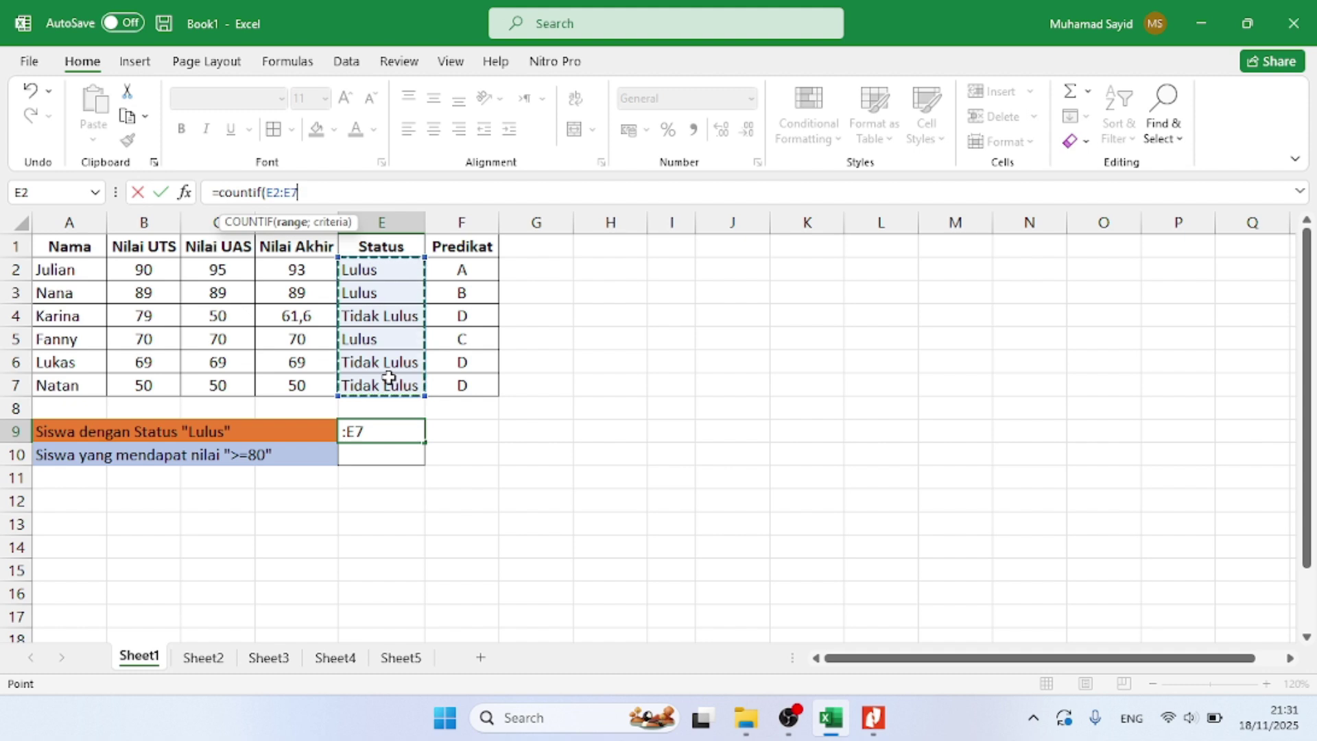
text(;)
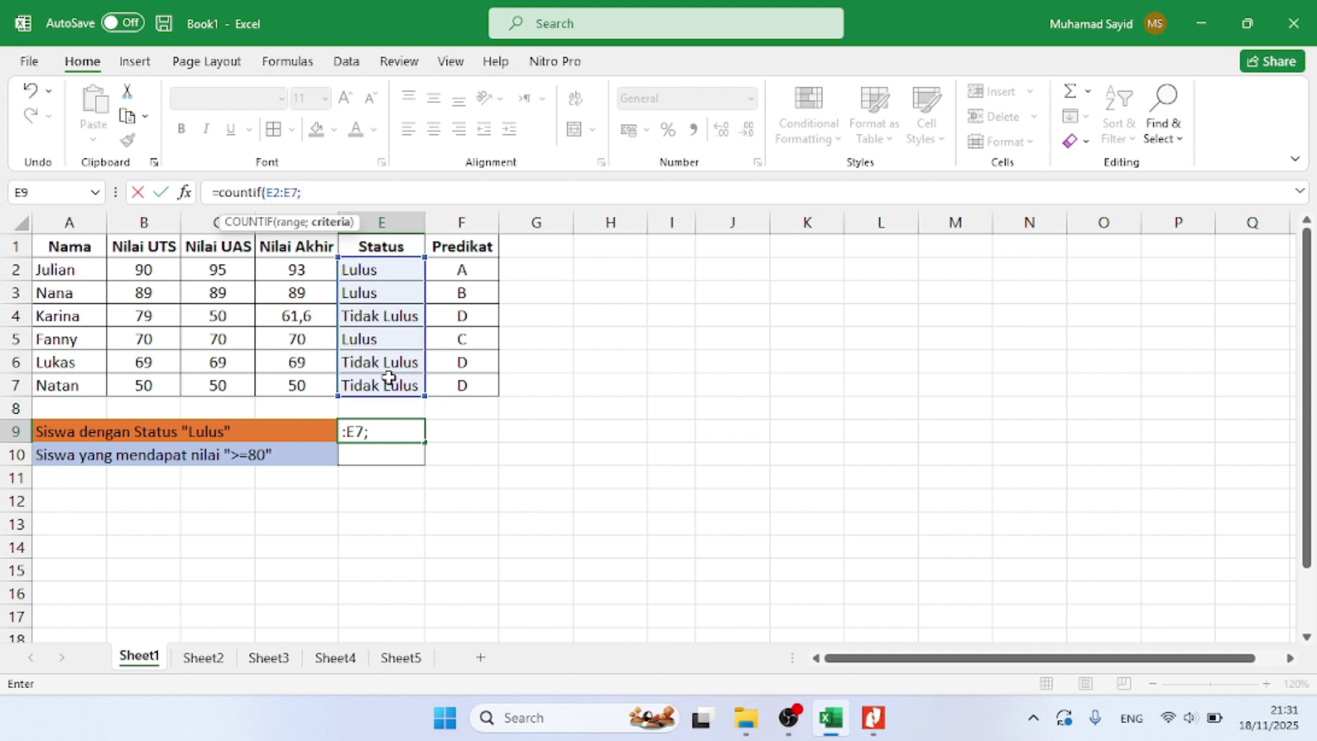
text("Lulus)
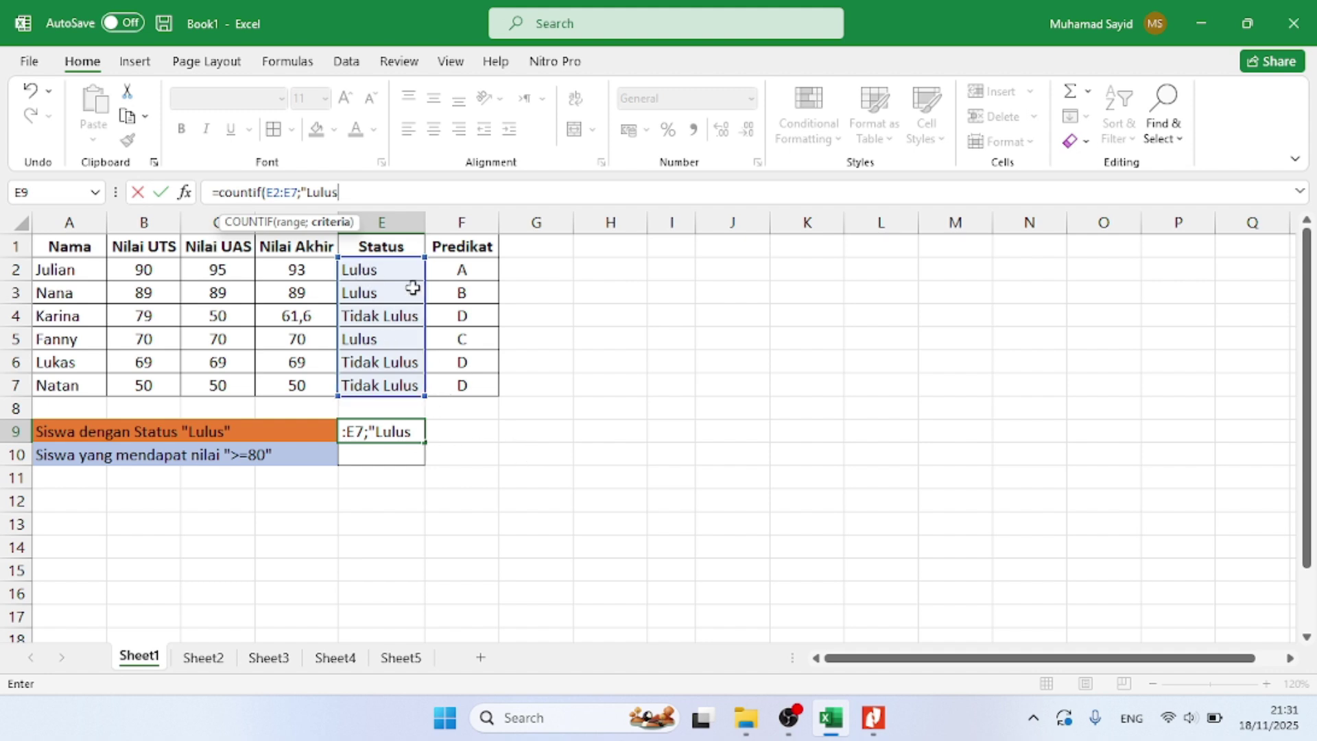
text("))
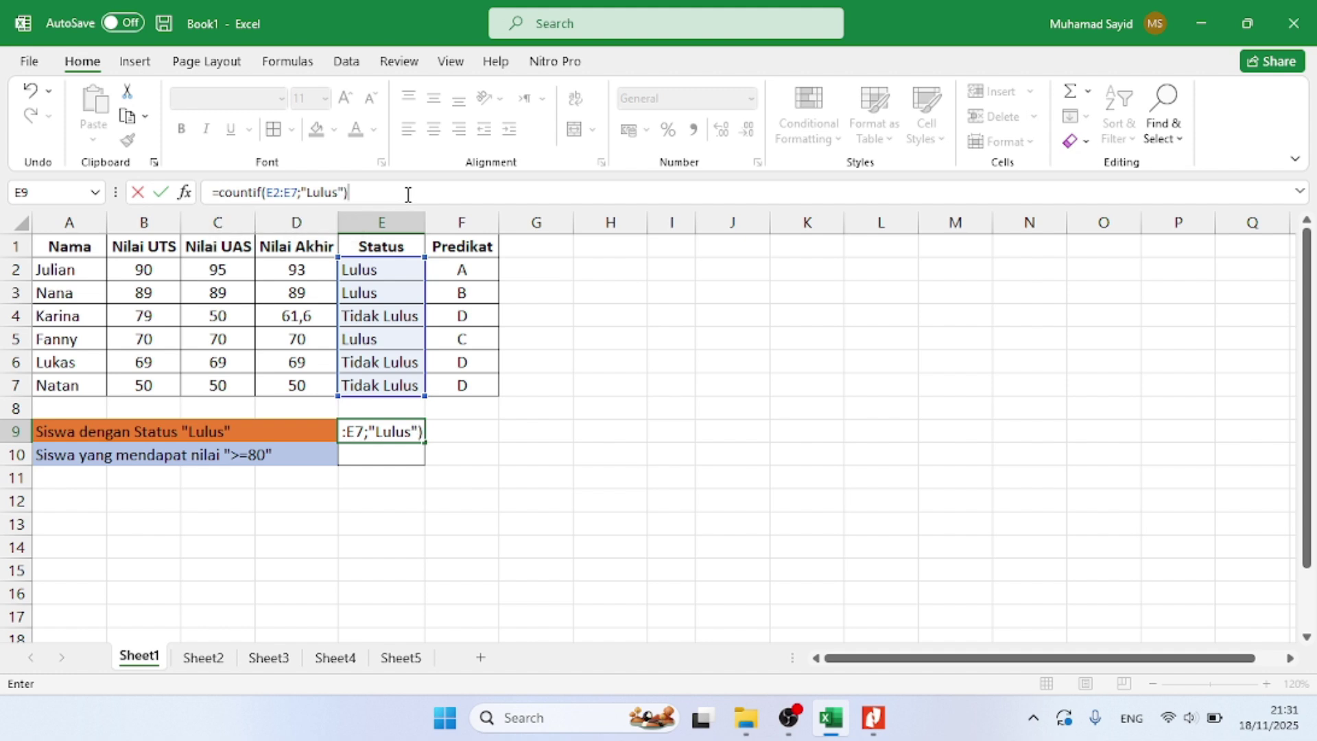
key(Return)
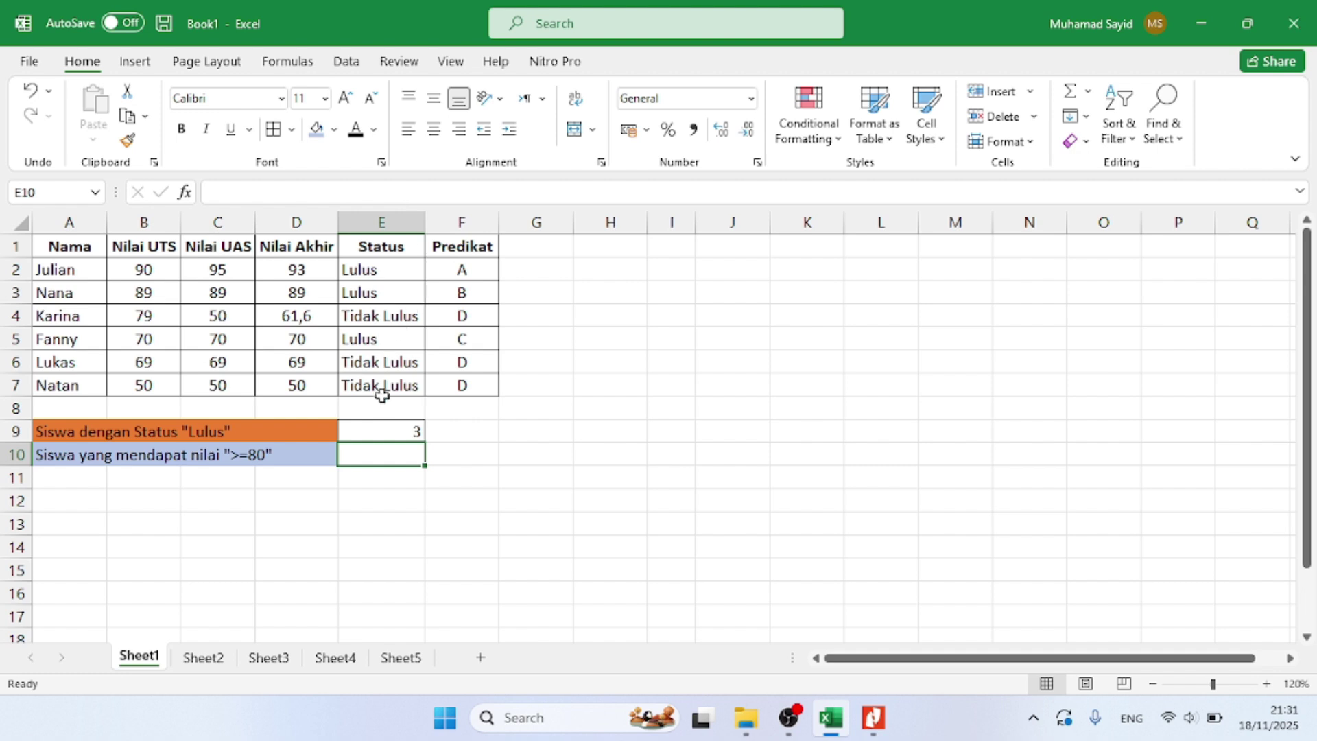
click(370, 429)
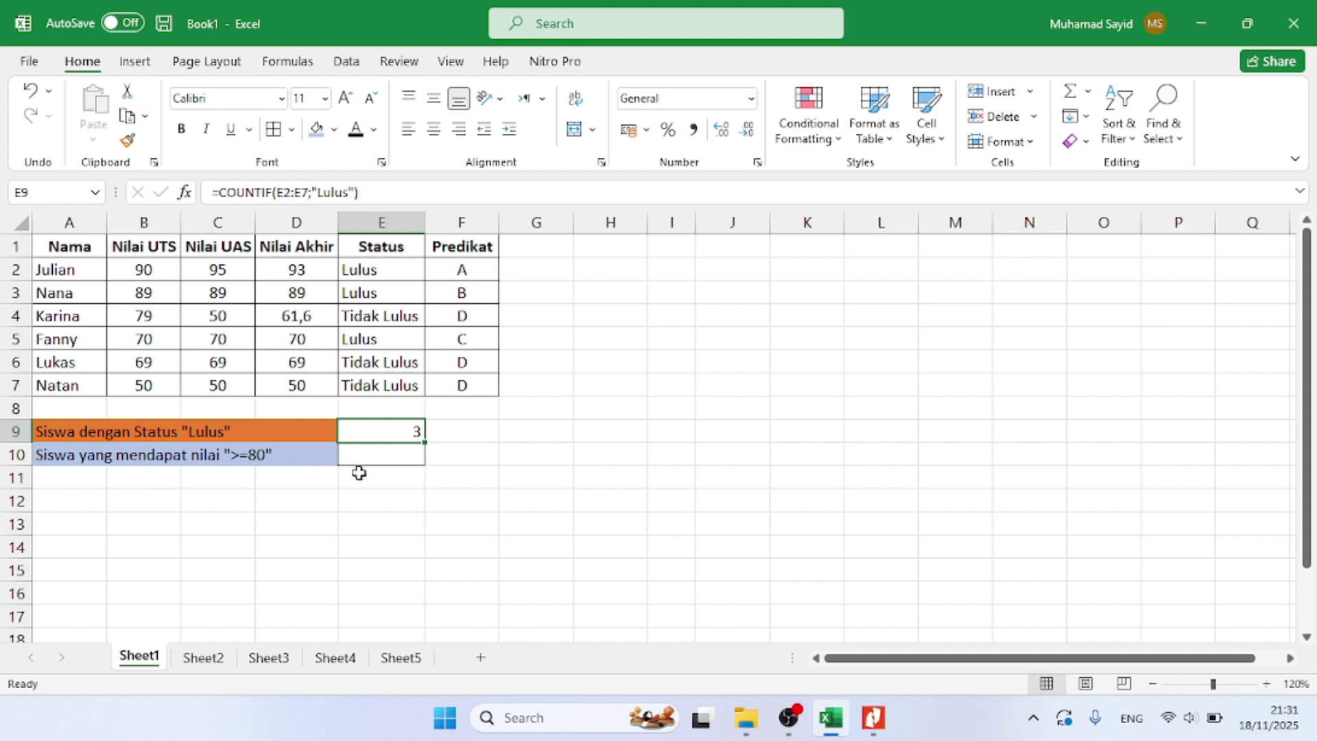
Start a formula in E10, the result cell beside the ">=80" label
click(393, 455)
click(261, 194)
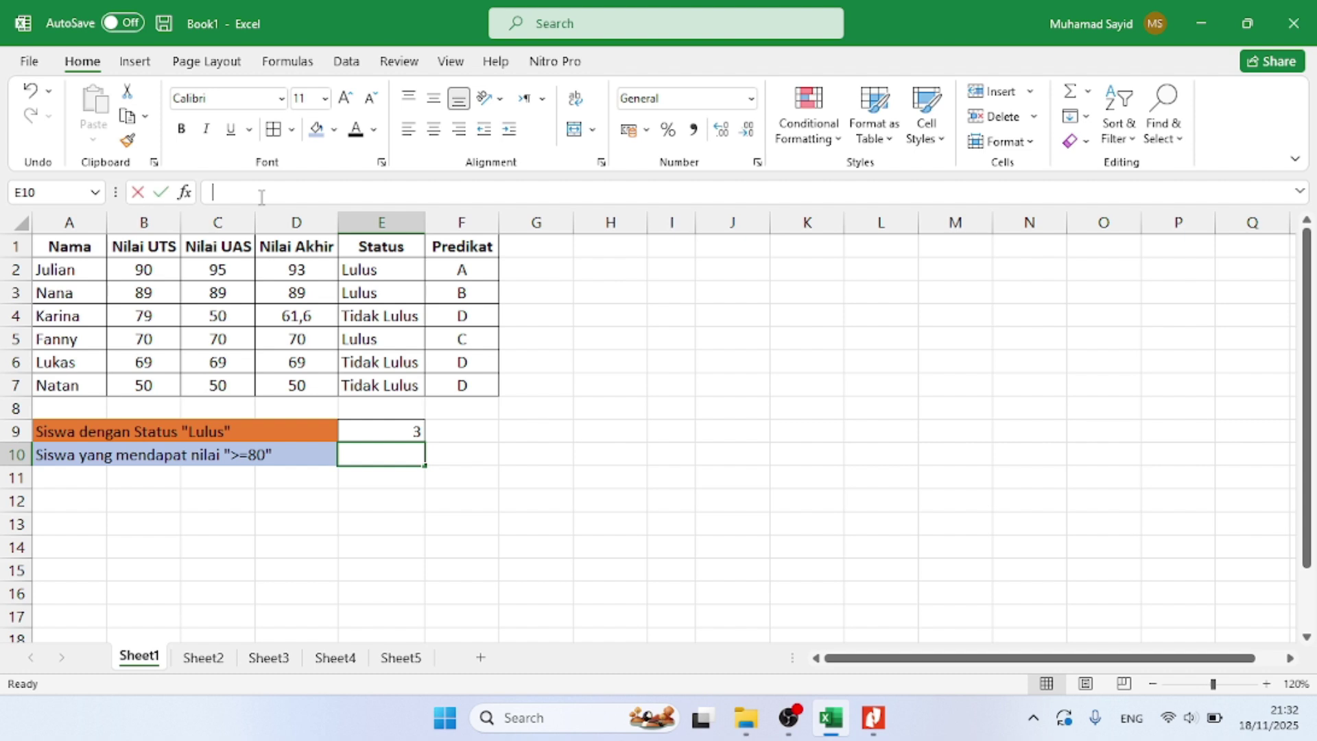
text(=)
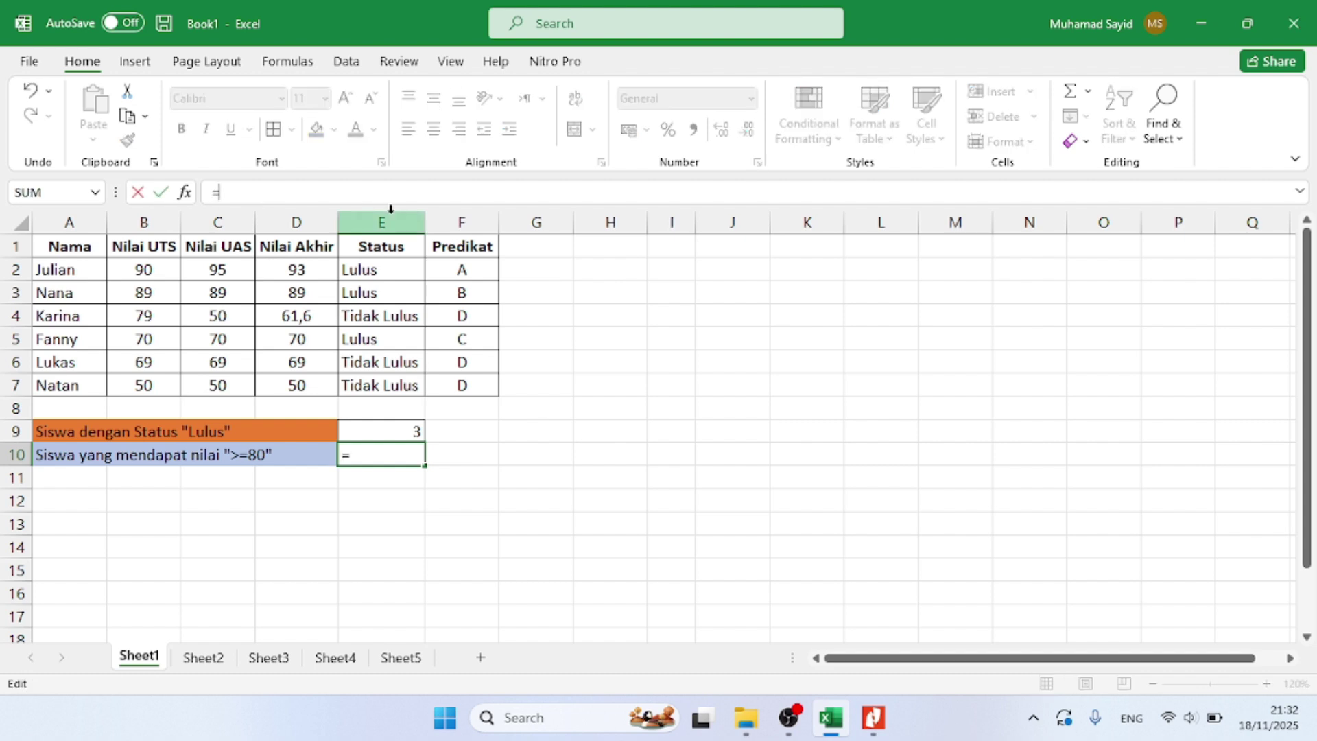
text(If)
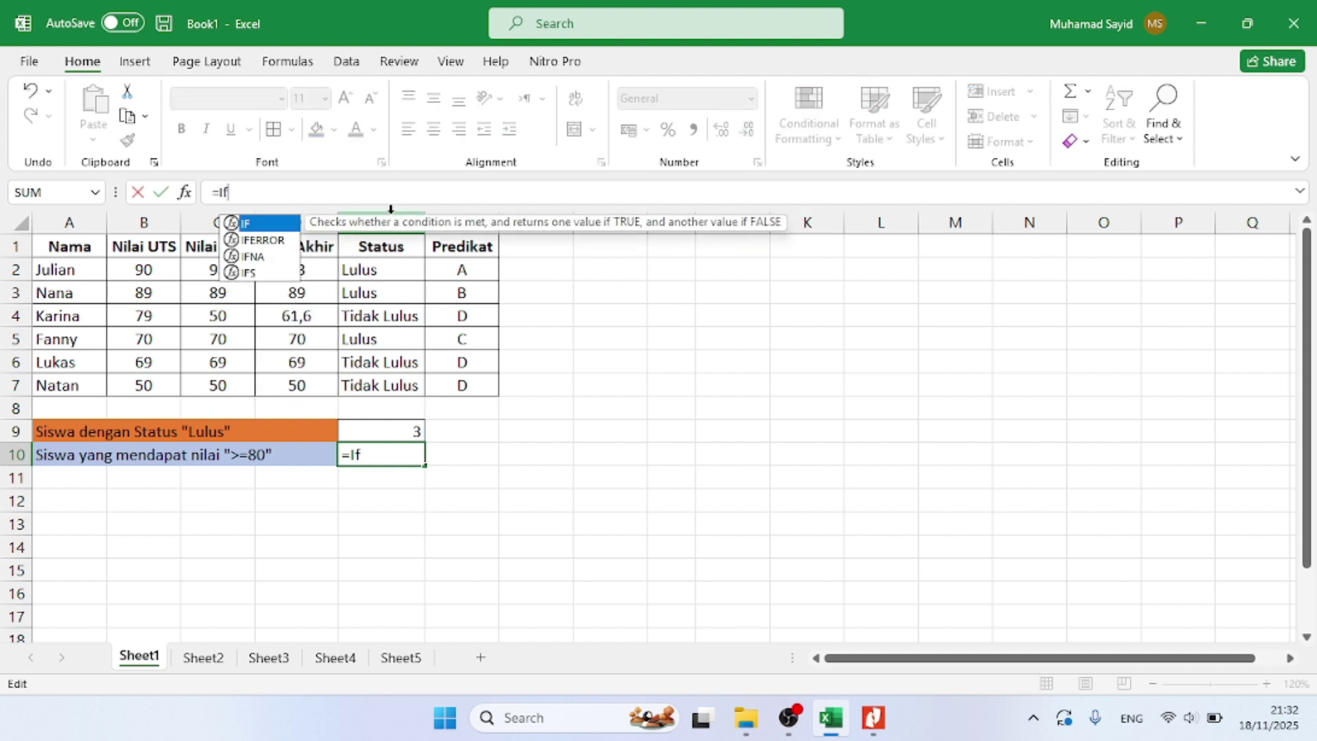
key(BackSpace)
text(FC)
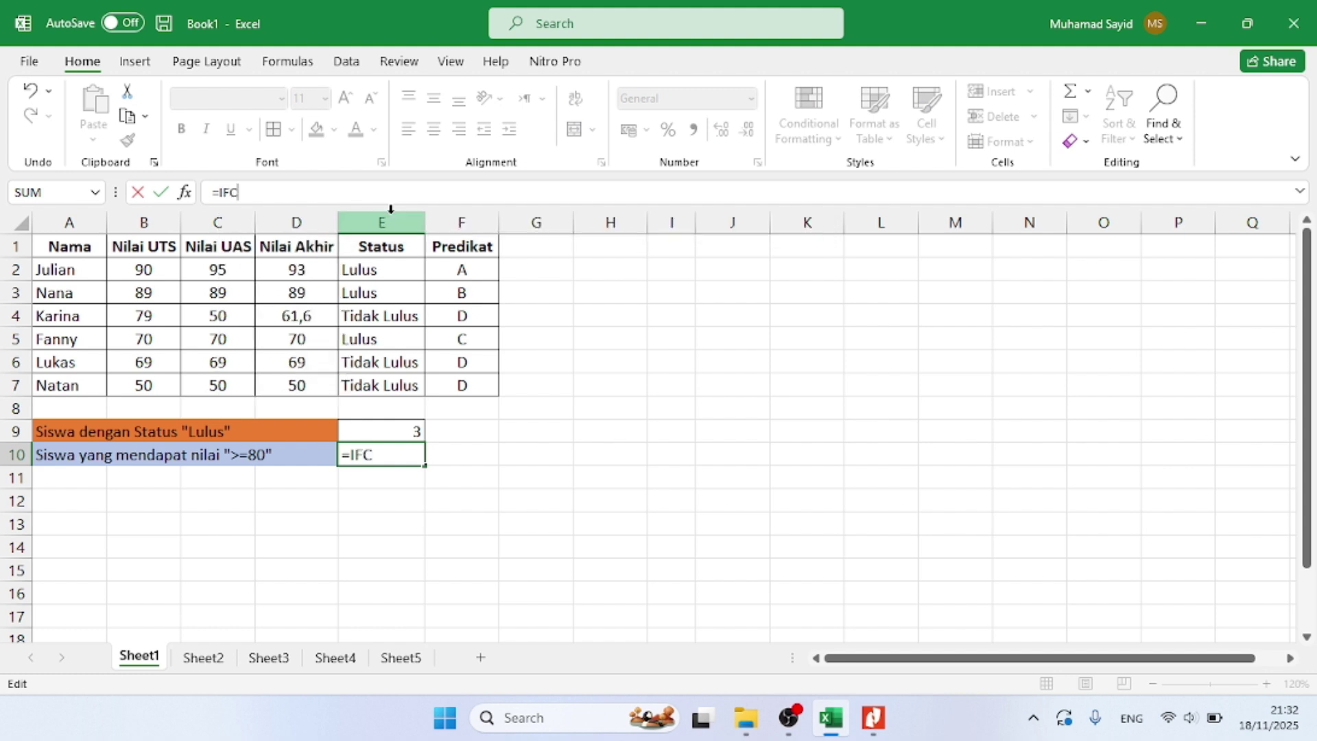
key(BackSpace)
key(BackSpace)
key(BackSpace)
Complete E10's formula as =COUNTIF(D2:D7;">=80") to count the final grades of at least 80
text(COUNT)
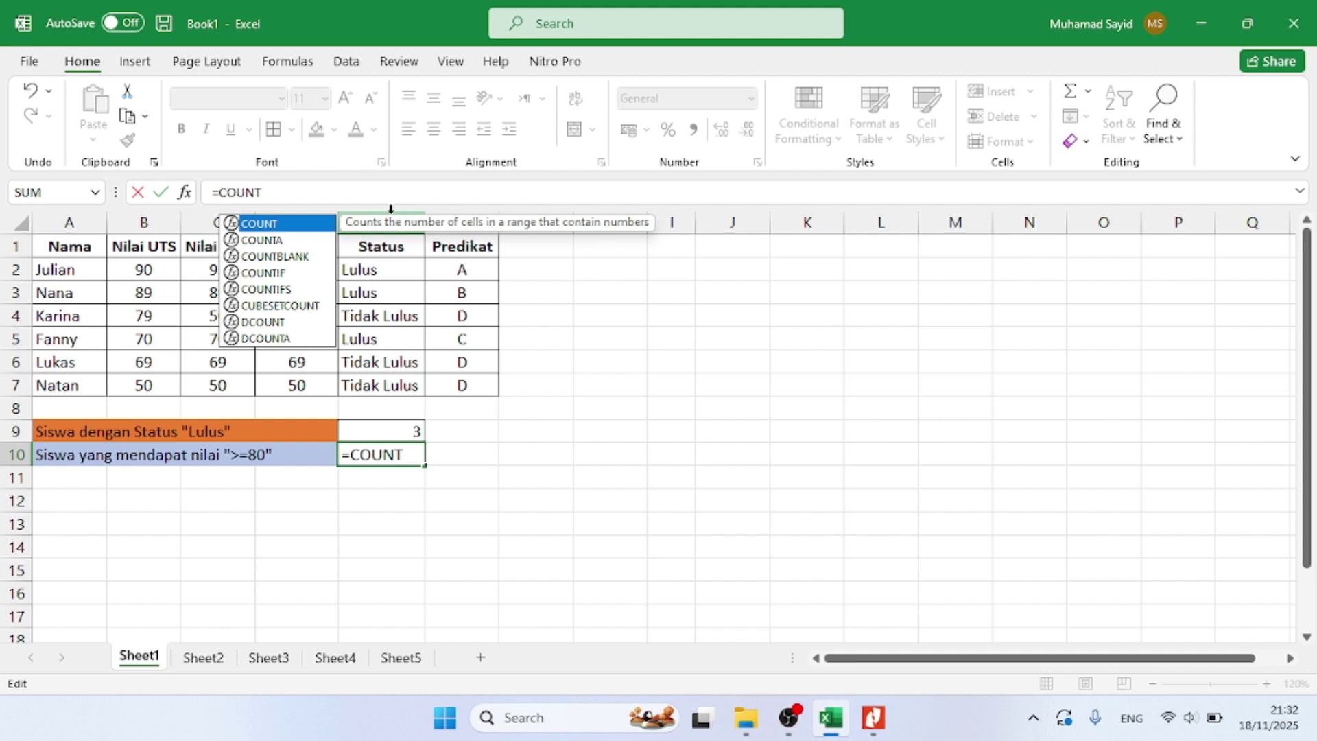
text(IF()
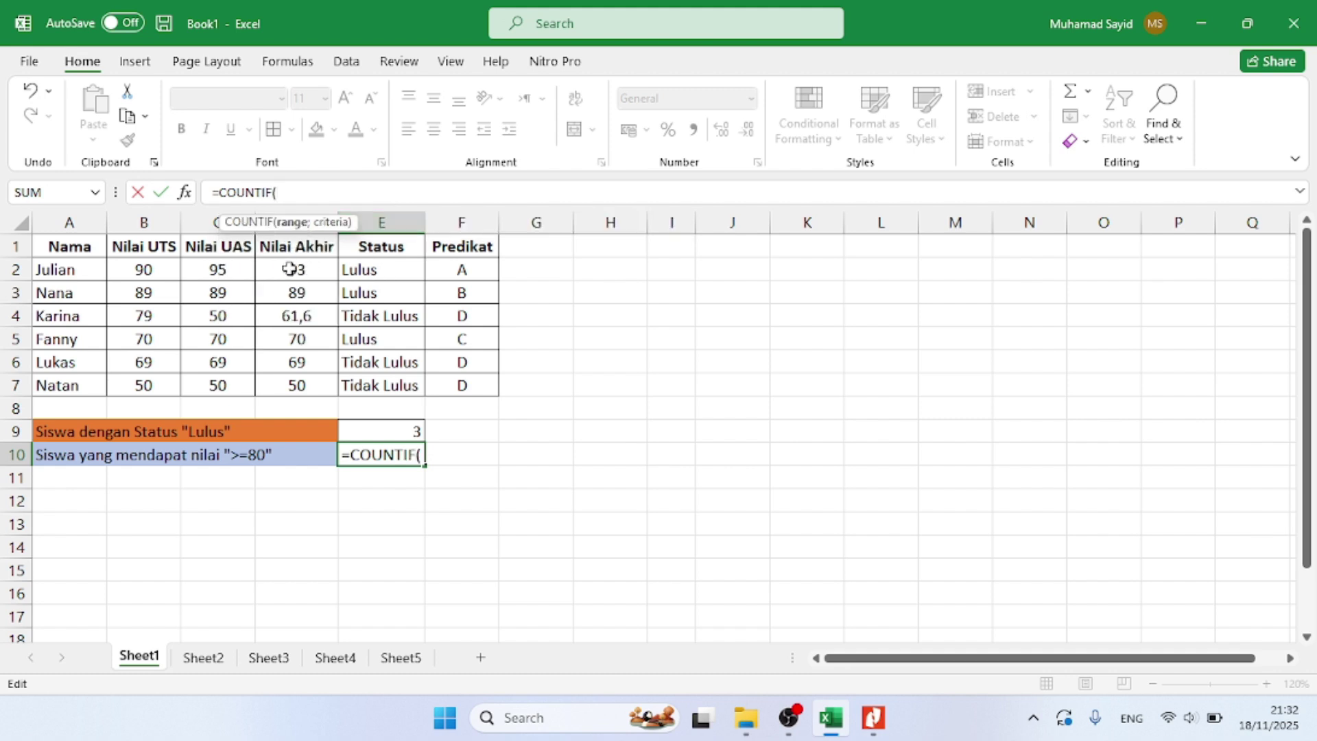
drag(296, 267, 312, 386)
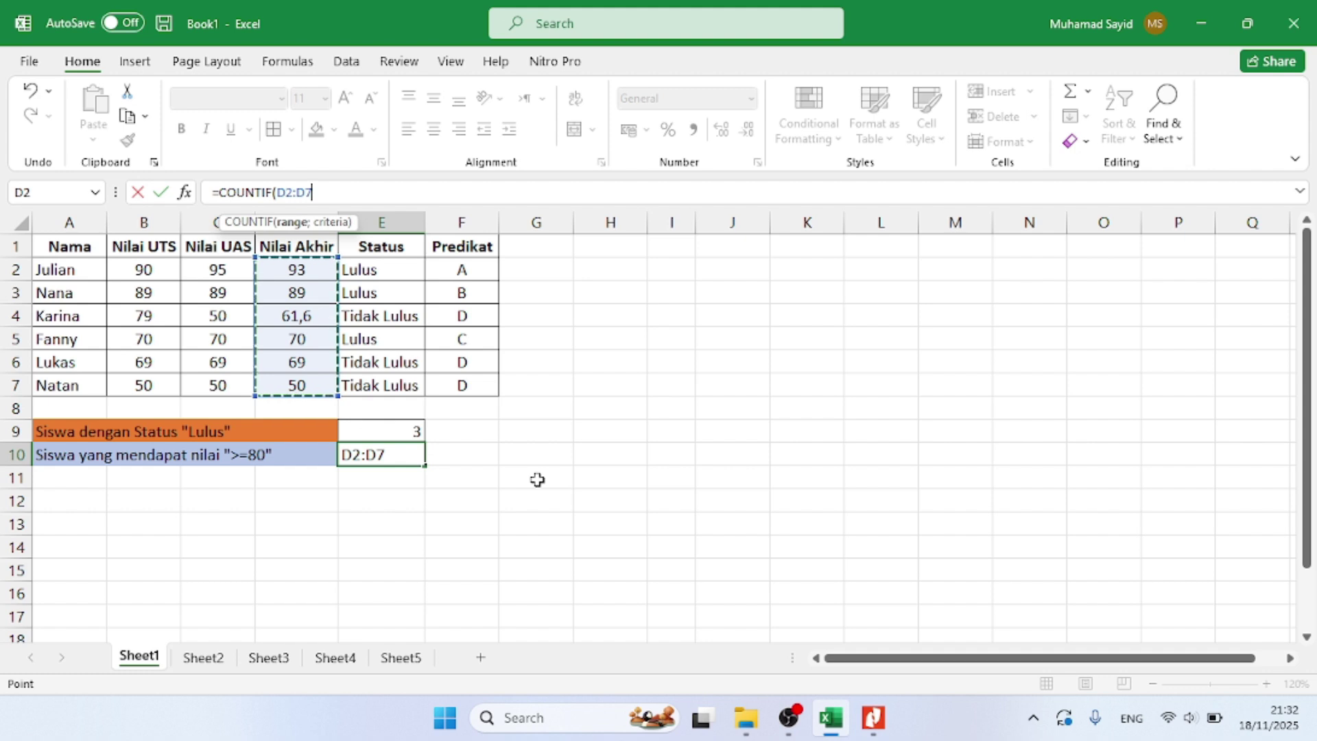
text(;)
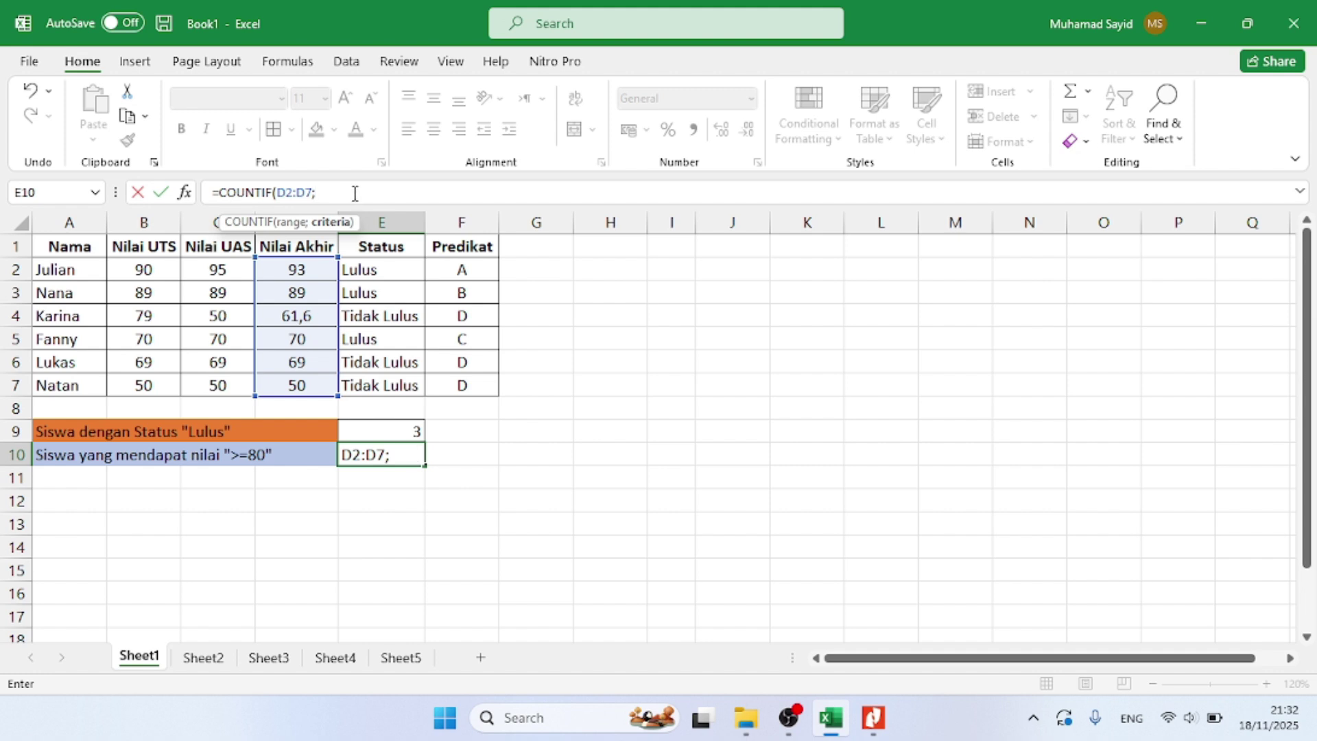
text(")
text(>=80"))
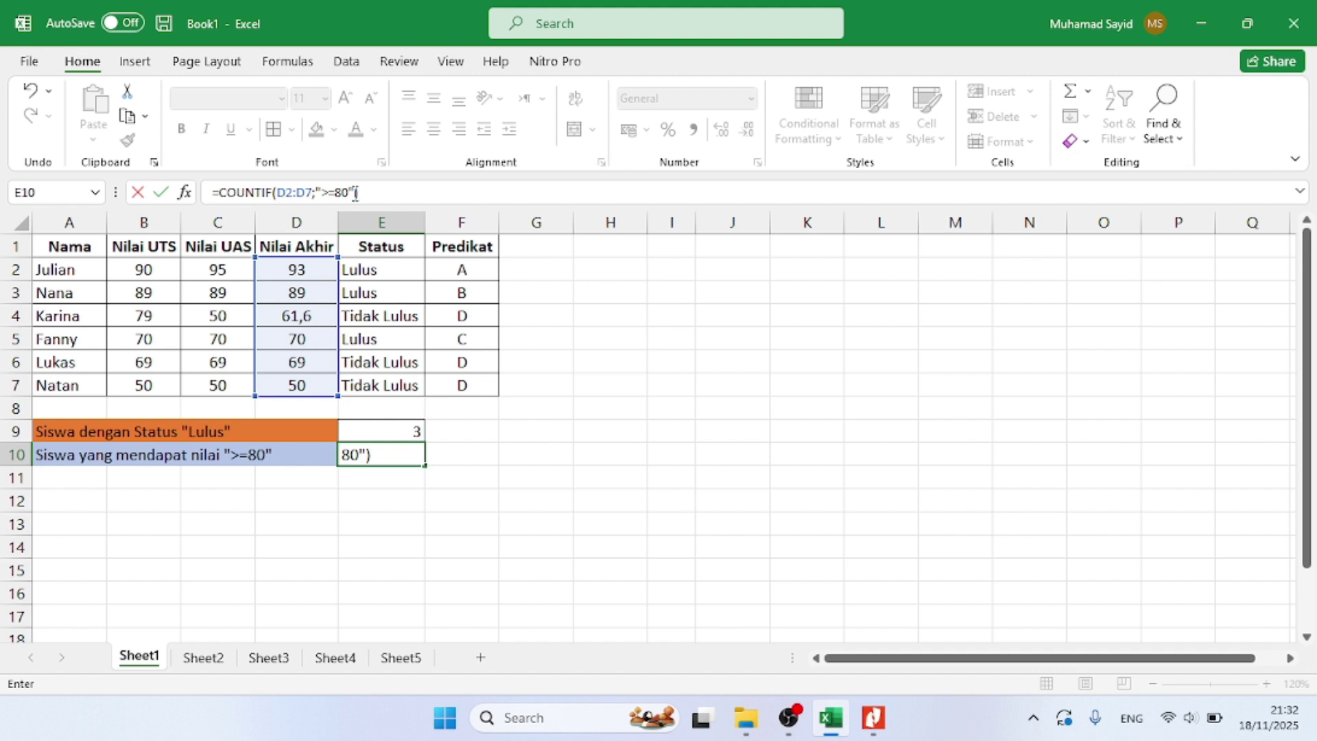
key(Return)
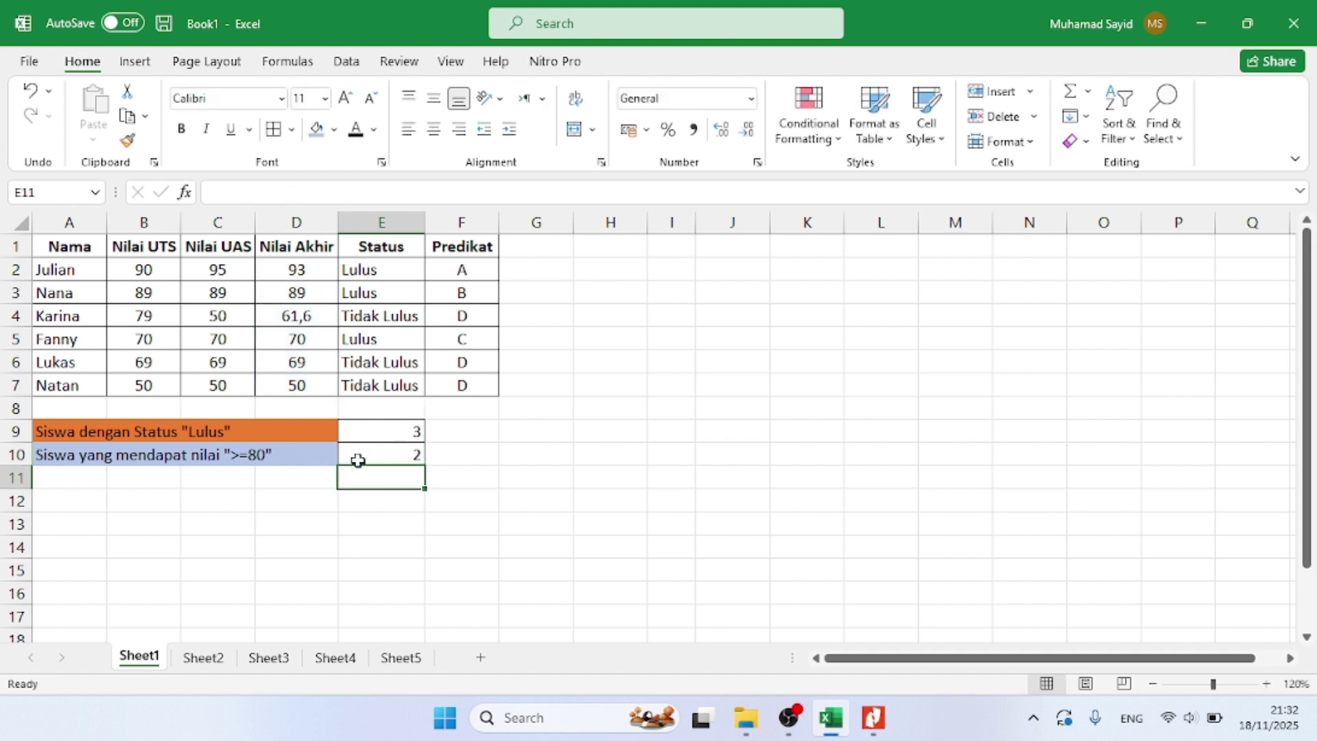
click(383, 458)
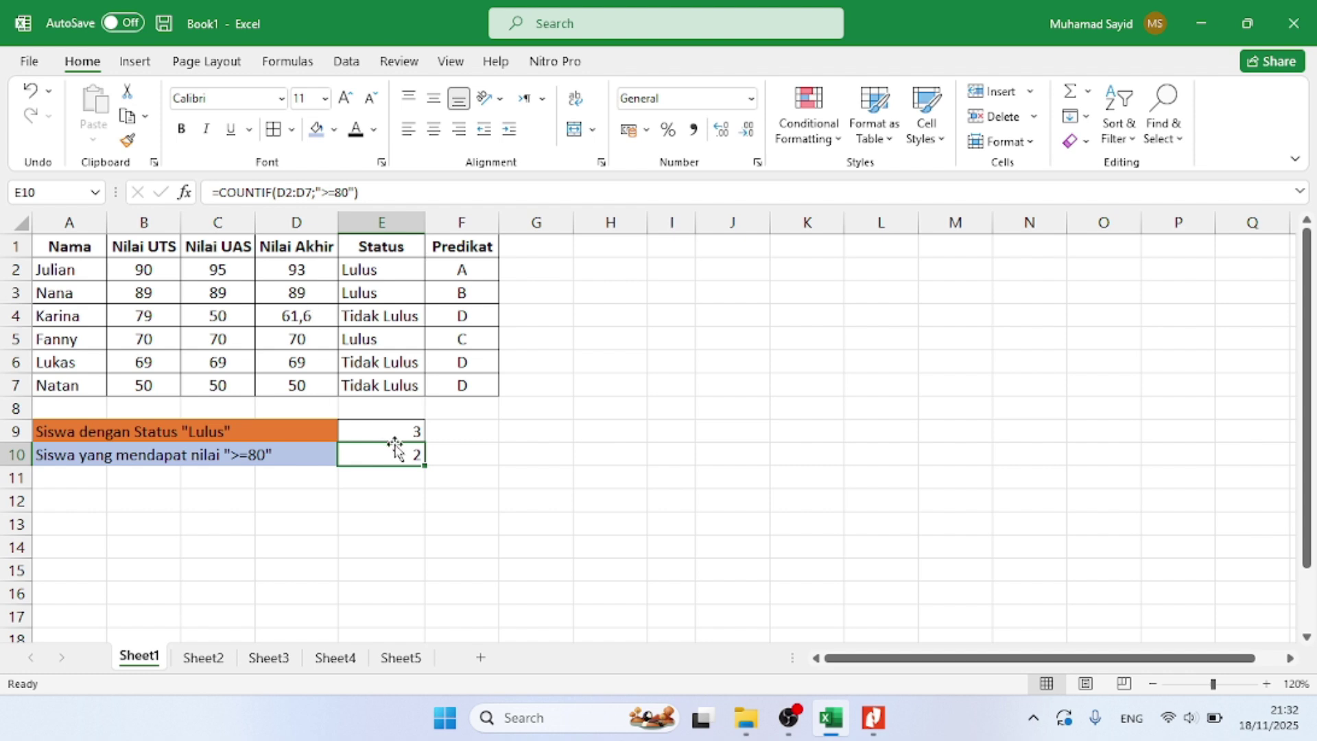
Set the Nilai UAS grade in C4 to 95 to test the count formulas
click(218, 318)
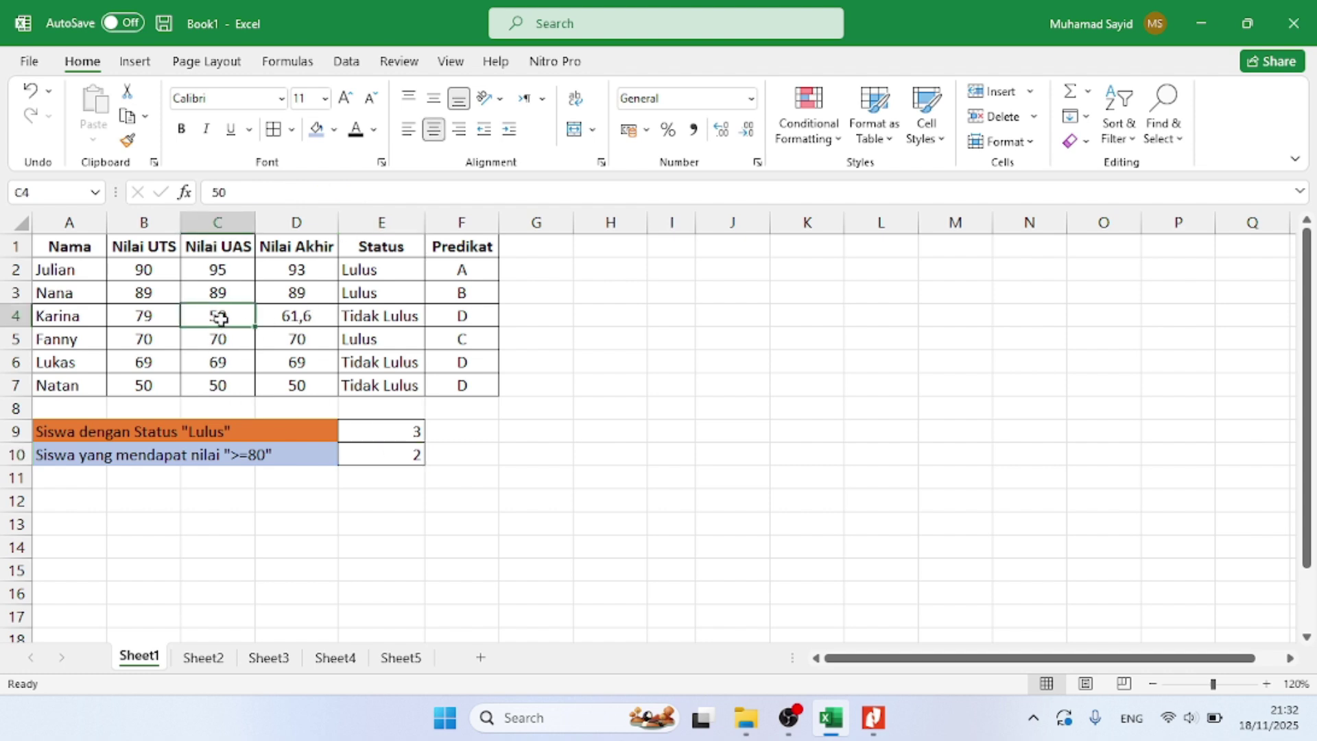
double_click(221, 317)
key(BackSpace)
key(BackSpace)
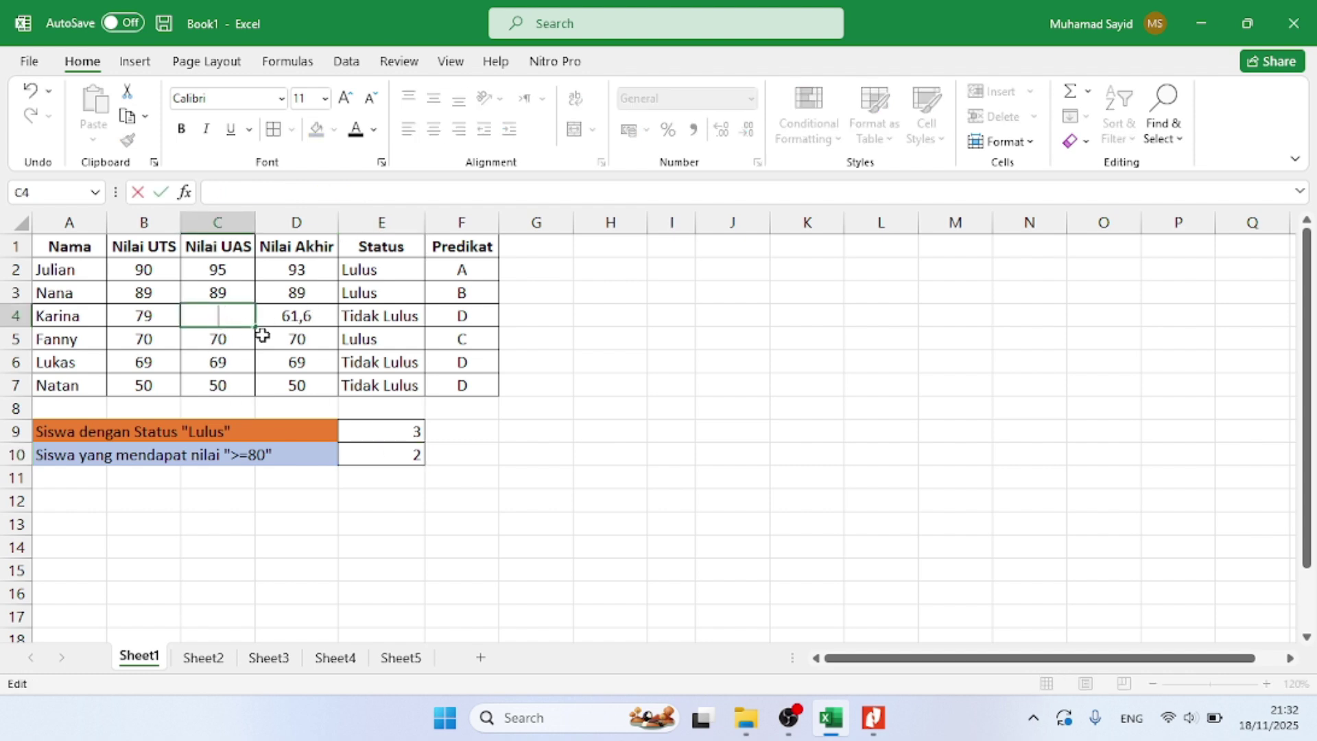
text(95)
key(Return)
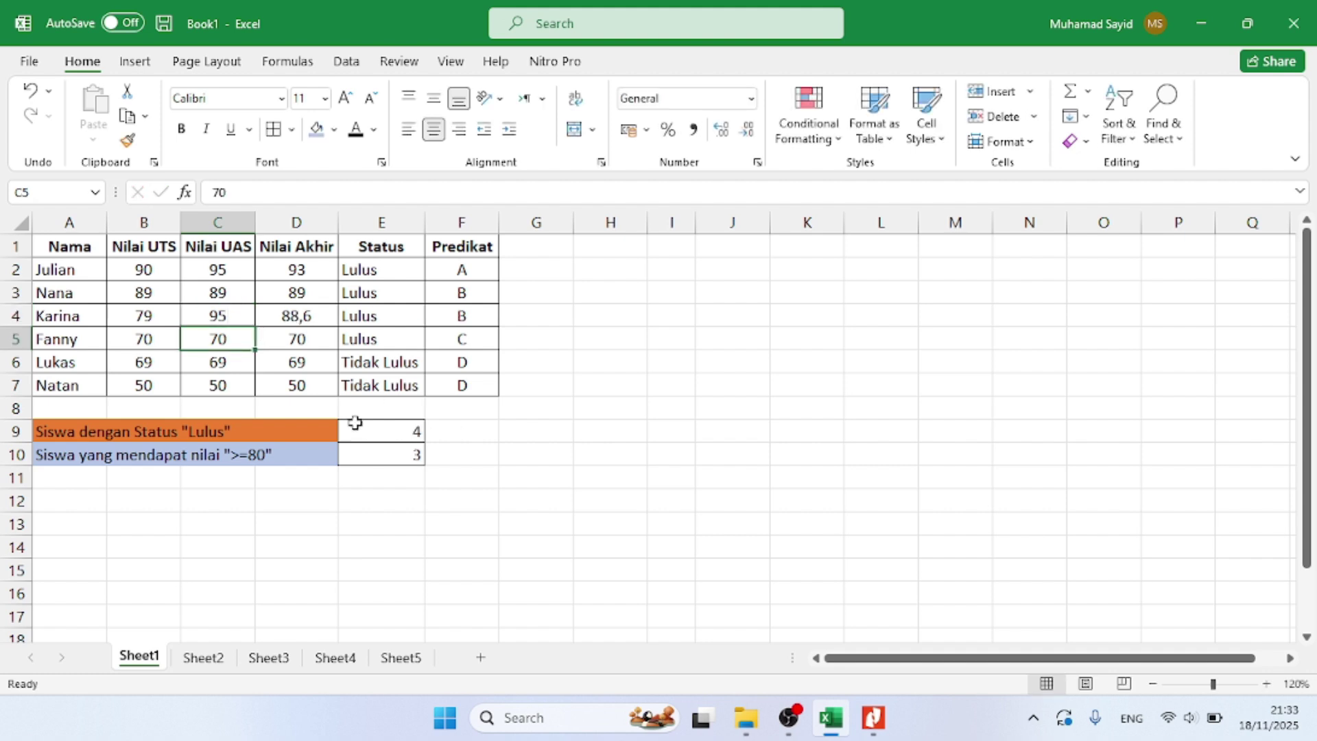